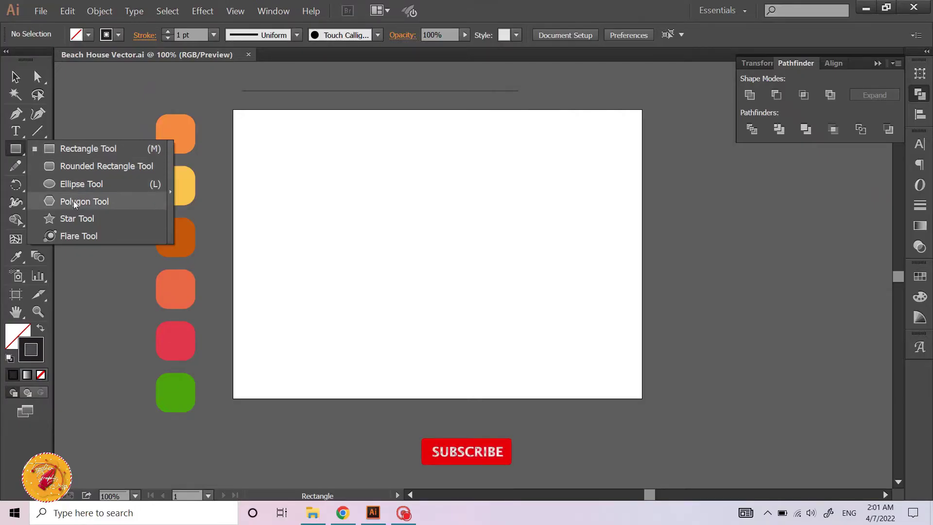
- Create a 3-sided triangle with the Polygon Tool
{"action": "left_click", "coordinate": [74, 200]}
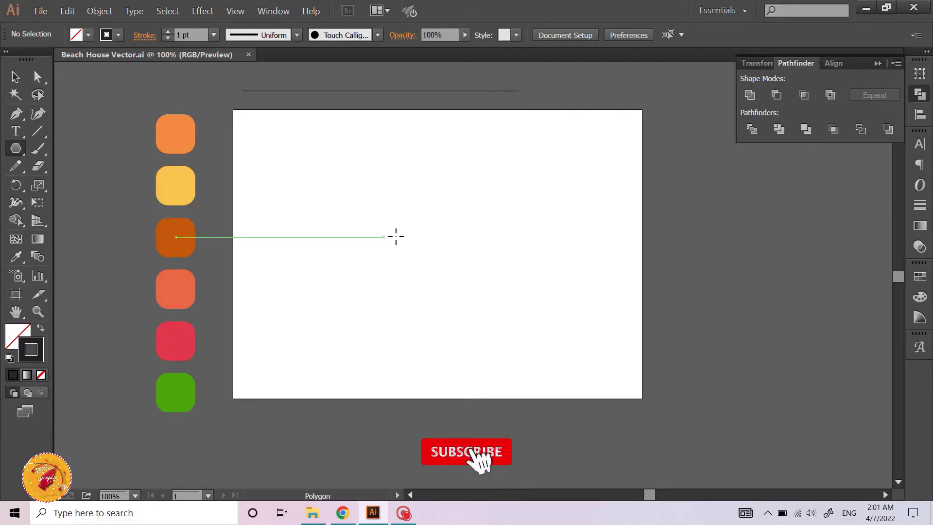
{"action": "left_click", "coordinate": [386, 323]}
{"action": "type", "text": "3"}
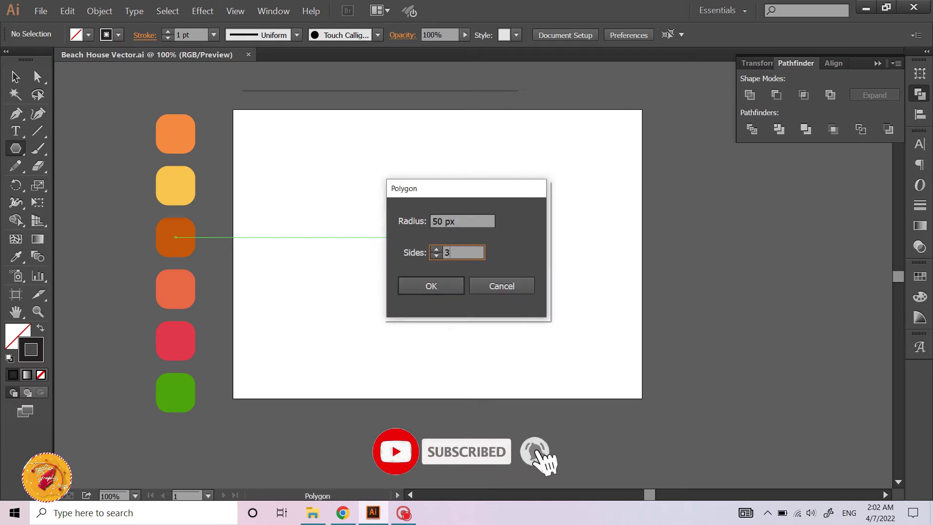
{"action": "left_click", "coordinate": [441, 288]}
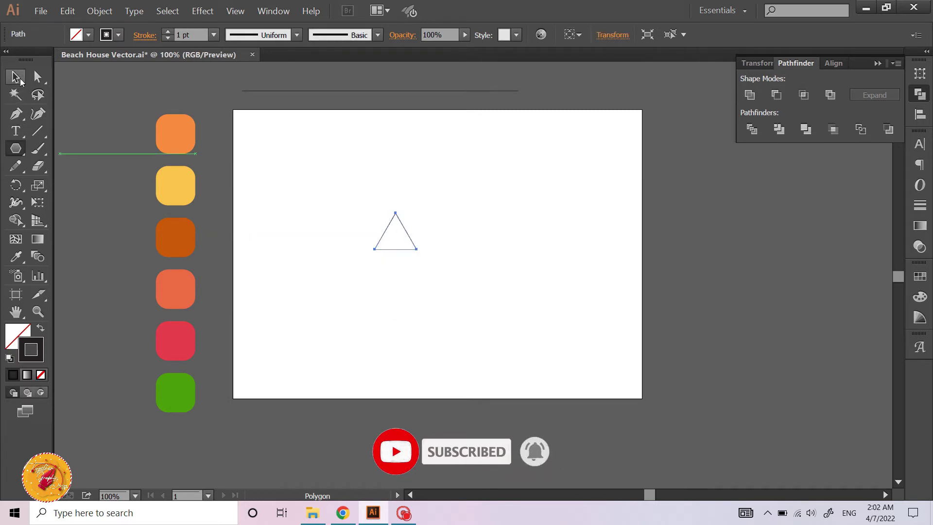
- Enlarge the triangle proportionally, then stretch it wider into a roof shape
{"action": "left_click", "coordinate": [15, 76]}
{"action": "scroll", "coordinate": [419, 240], "scroll_direction": "up", "scroll_amount": 1}
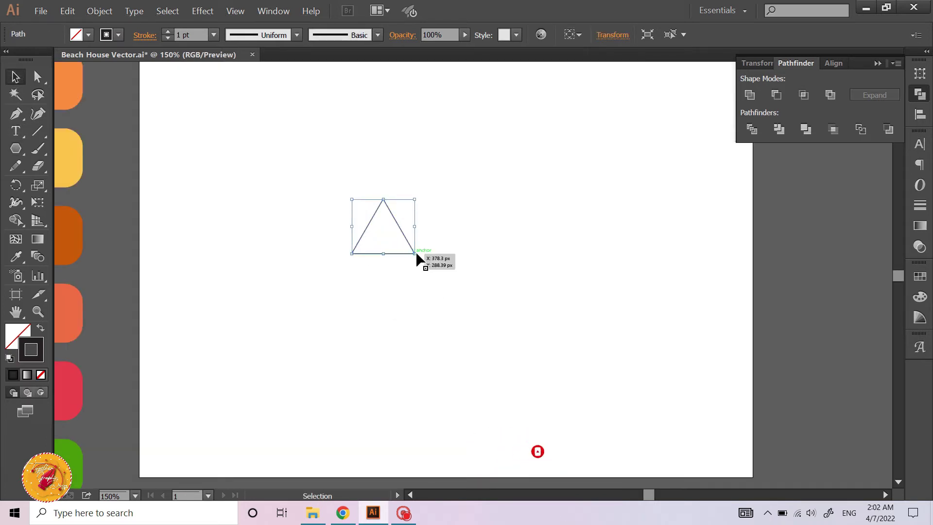
{"action": "left_click_drag", "start_coordinate": [413, 252], "coordinate": [499, 308]}
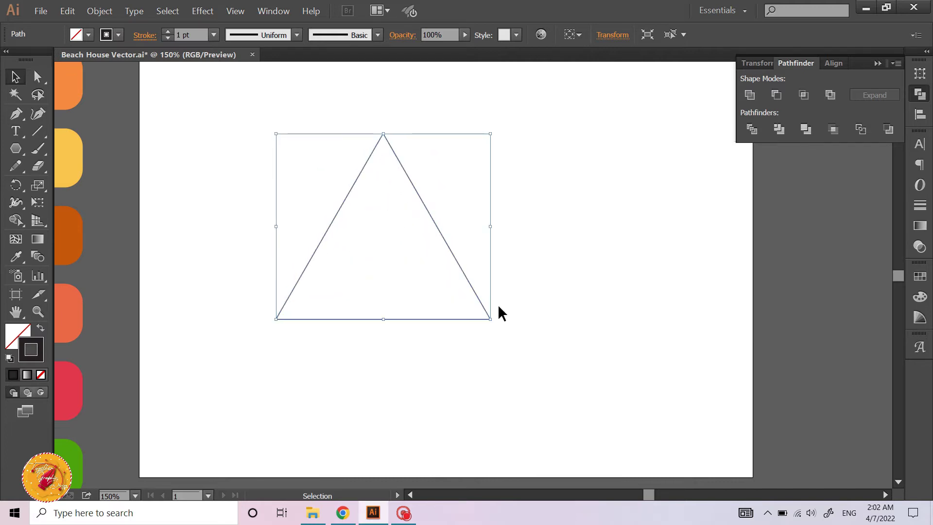
{"action": "left_click_drag", "start_coordinate": [490, 227], "coordinate": [543, 229]}
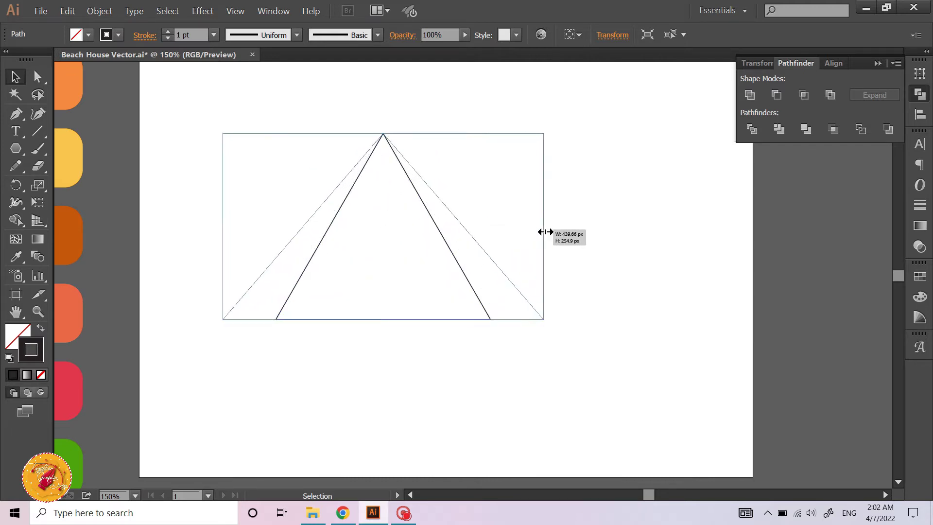
{"action": "left_click", "coordinate": [602, 284]}
{"action": "scroll", "coordinate": [525, 295], "scroll_direction": "right", "scroll_amount": 1}
- Move the triangle up and left, scale it down slightly, and reselect it
{"action": "left_click_drag", "start_coordinate": [484, 290], "coordinate": [453, 238]}
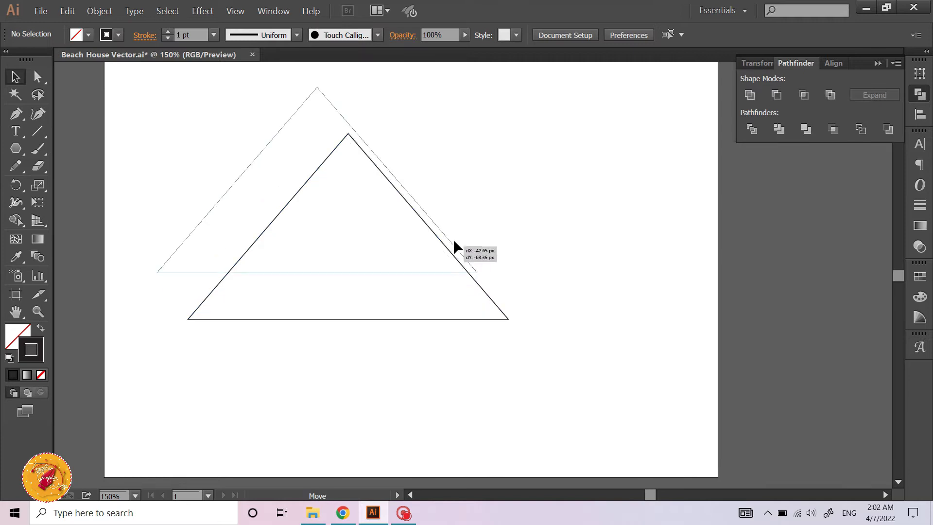
{"action": "scroll", "coordinate": [440, 209], "scroll_direction": "up", "scroll_amount": 2}
{"action": "scroll", "coordinate": [473, 208], "scroll_direction": "up", "scroll_amount": 2}
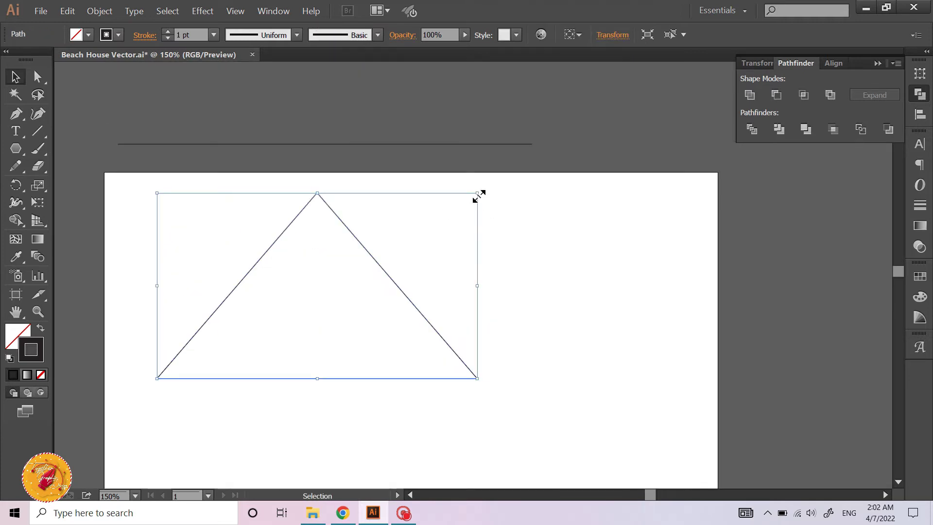
{"action": "left_click_drag", "start_coordinate": [476, 192], "coordinate": [452, 208]}
{"action": "left_click", "coordinate": [436, 263]}
{"action": "left_click_drag", "start_coordinate": [435, 263], "coordinate": [284, 290]}
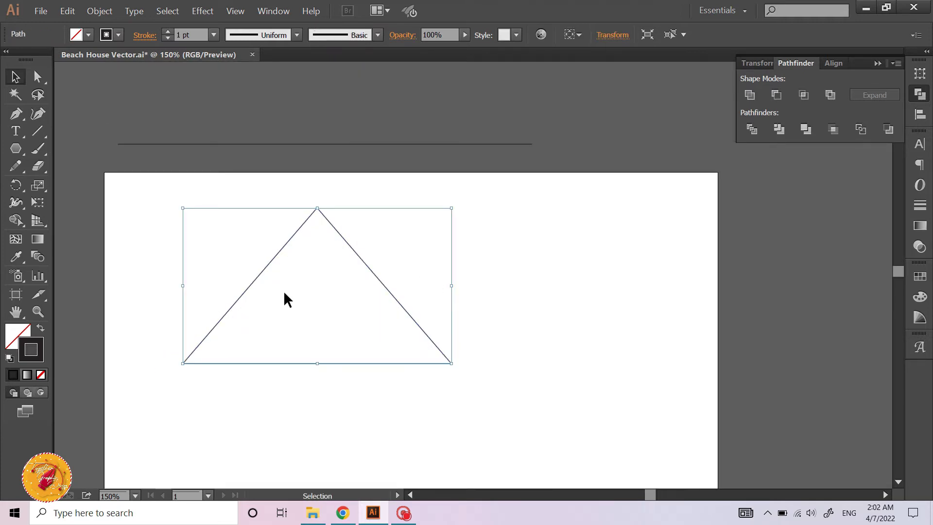
{"action": "left_click", "coordinate": [100, 11]}
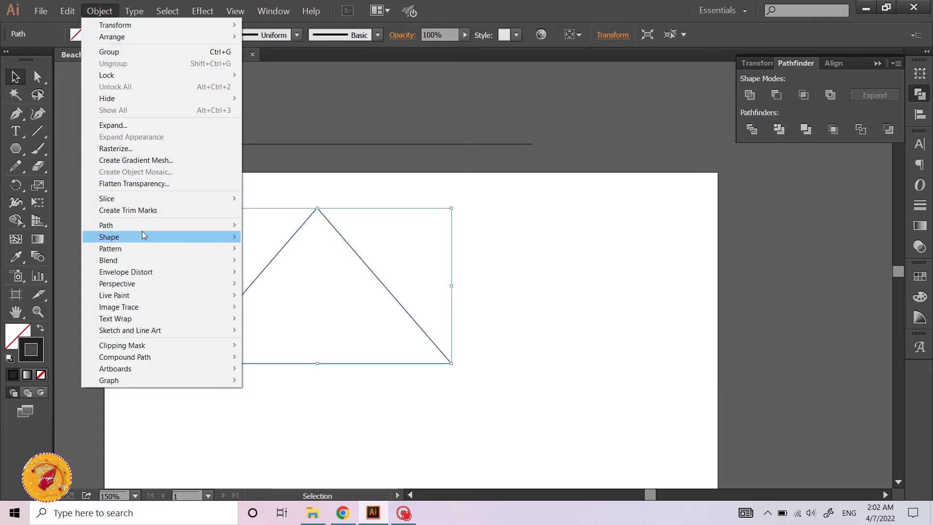
{"action": "mouse_move", "coordinate": [144, 225]}
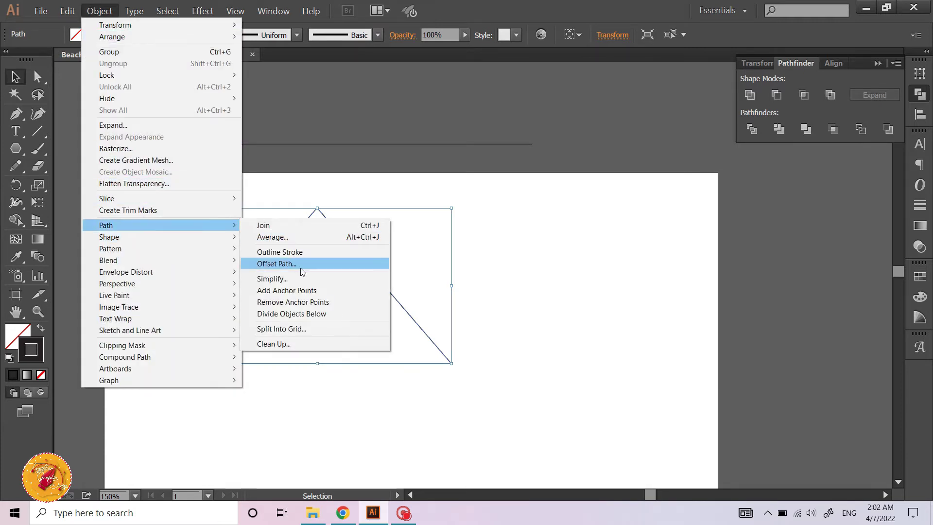
- Inset the triangle with Offset Path at -25 px
{"action": "left_click", "coordinate": [301, 266]}
{"action": "left_click", "coordinate": [698, 311]}
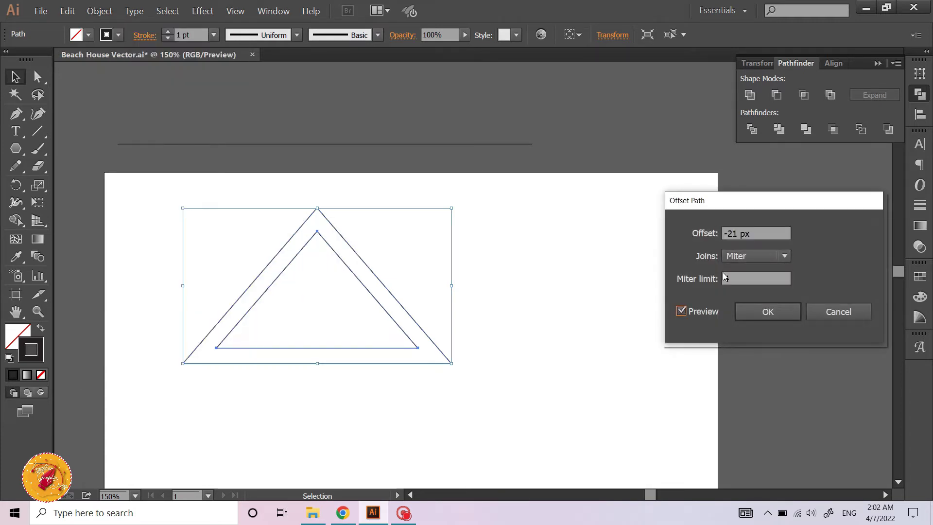
{"action": "left_click", "coordinate": [755, 234]}
{"action": "key", "text": "Down"}
{"action": "key", "text": "Down"}
{"action": "key", "text": "Down"}
{"action": "key", "text": "Down"}
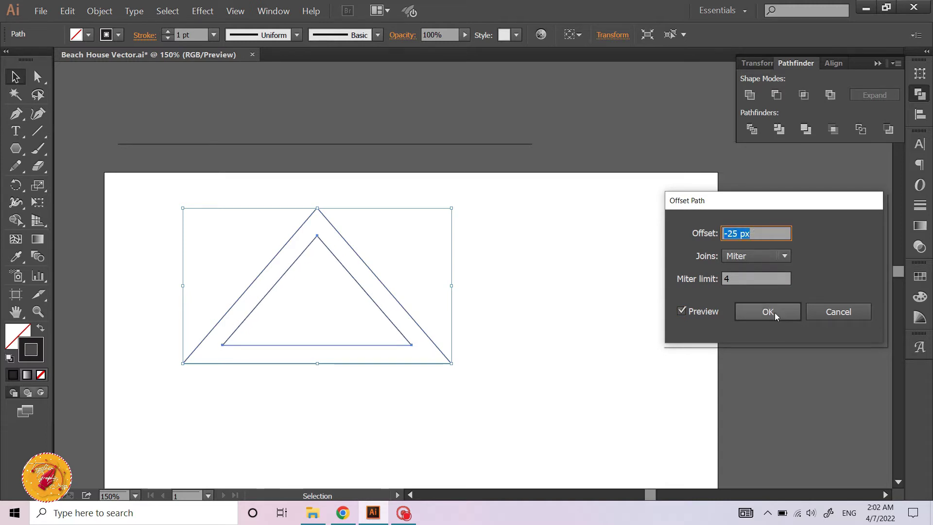
{"action": "left_click", "coordinate": [768, 311]}
- Move the outer triangle off to the right and fill it with the orange swatch
{"action": "left_click", "coordinate": [420, 274]}
{"action": "scroll", "coordinate": [384, 327], "scroll_direction": "right", "scroll_amount": 2}
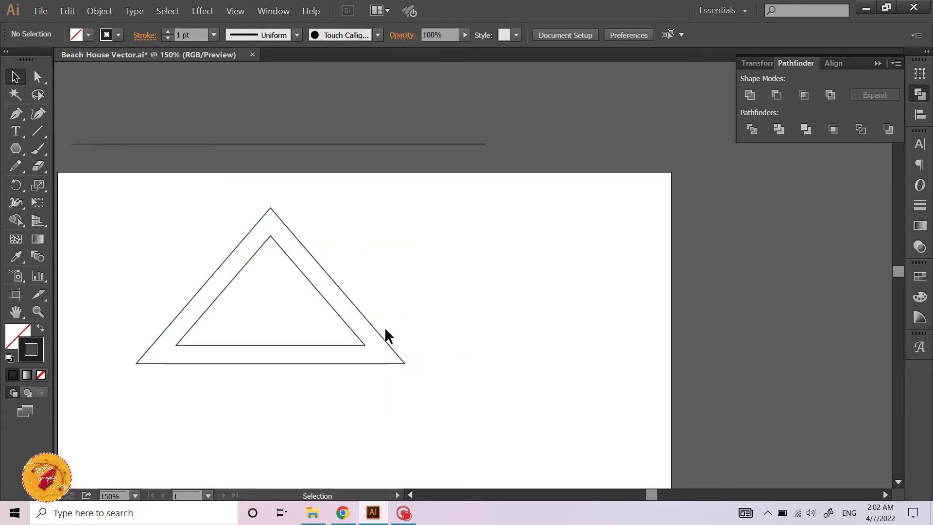
{"action": "left_click", "coordinate": [403, 364]}
{"action": "key", "text": "ctrl+minus"}
{"action": "key", "text": "ctrl+minus"}
{"action": "scroll", "coordinate": [401, 380], "scroll_direction": "right", "scroll_amount": 2}
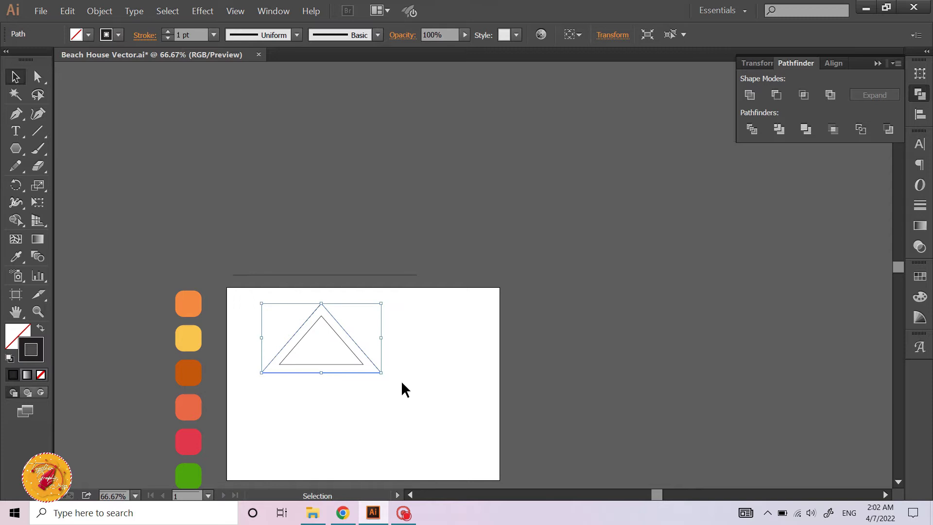
{"action": "left_click_drag", "start_coordinate": [321, 372], "coordinate": [483, 372]}
{"action": "key", "text": "i"}
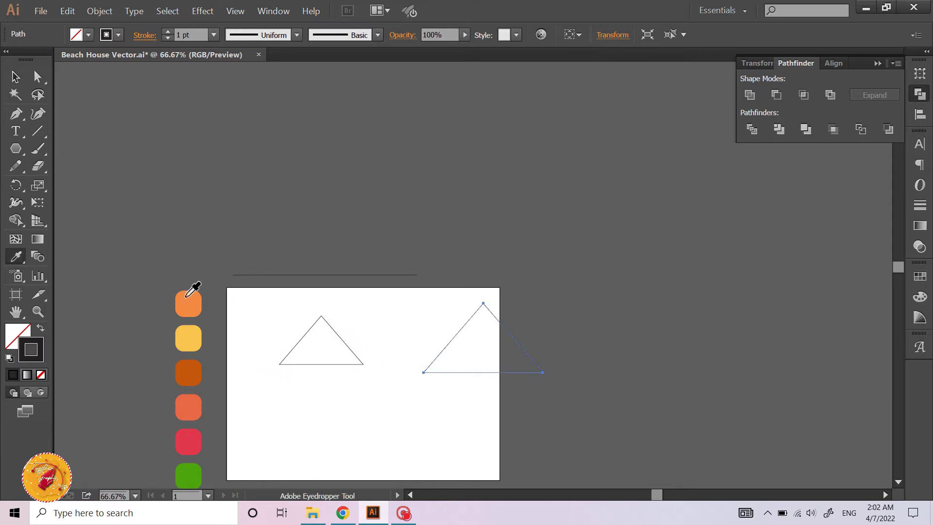
{"action": "left_click", "coordinate": [188, 294]}
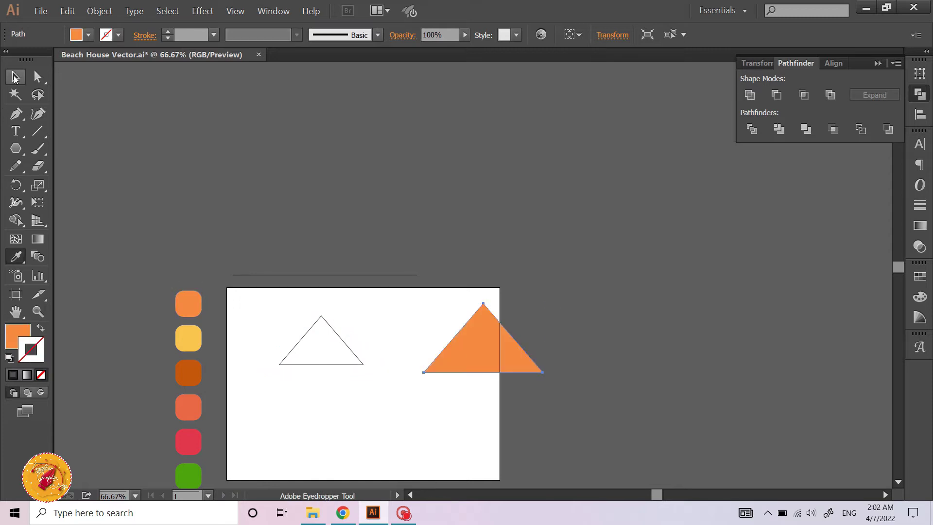
- Change the outer triangle's fill to the yellow swatch colour
{"action": "left_click", "coordinate": [14, 77]}
{"action": "left_click", "coordinate": [238, 217]}
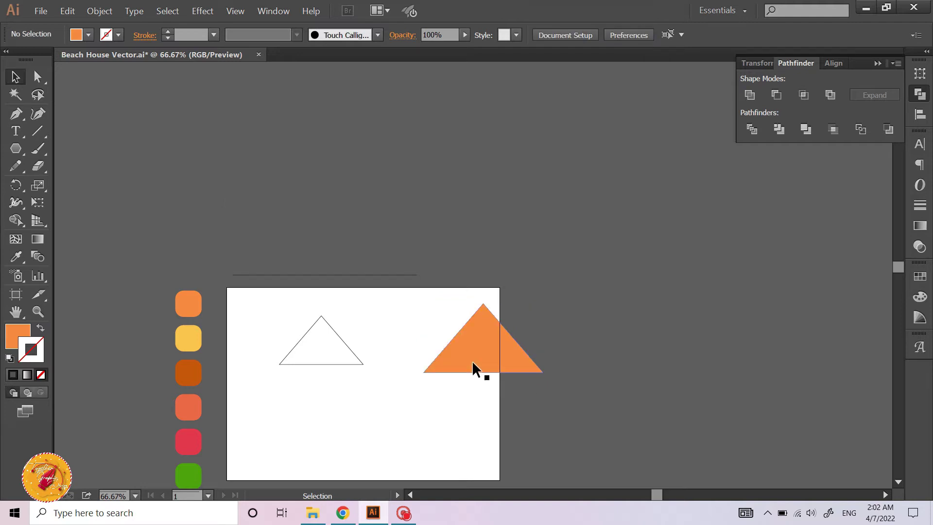
{"action": "left_click", "coordinate": [472, 363]}
{"action": "key", "text": "i"}
{"action": "left_click", "coordinate": [180, 325]}
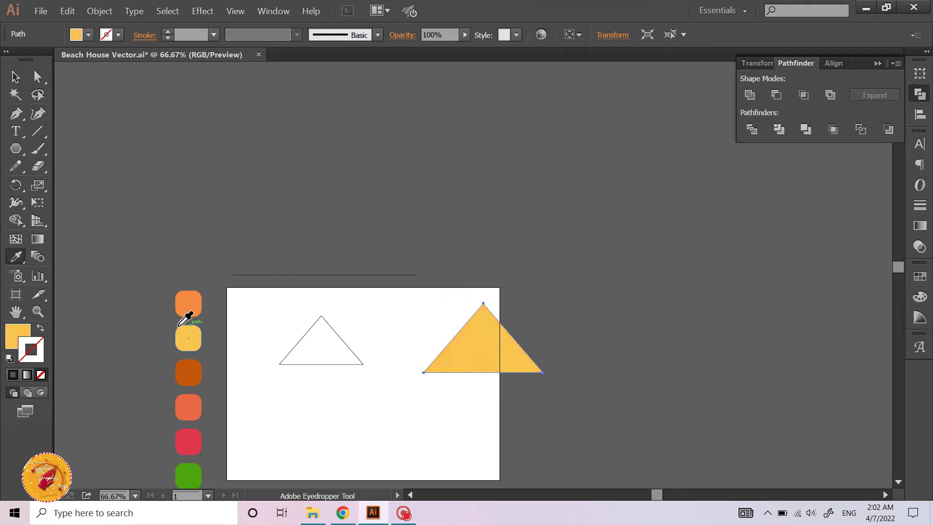
- Move the outlined inner triangle onto the yellow triangle
{"action": "left_click", "coordinate": [14, 77]}
{"action": "left_click", "coordinate": [290, 232]}
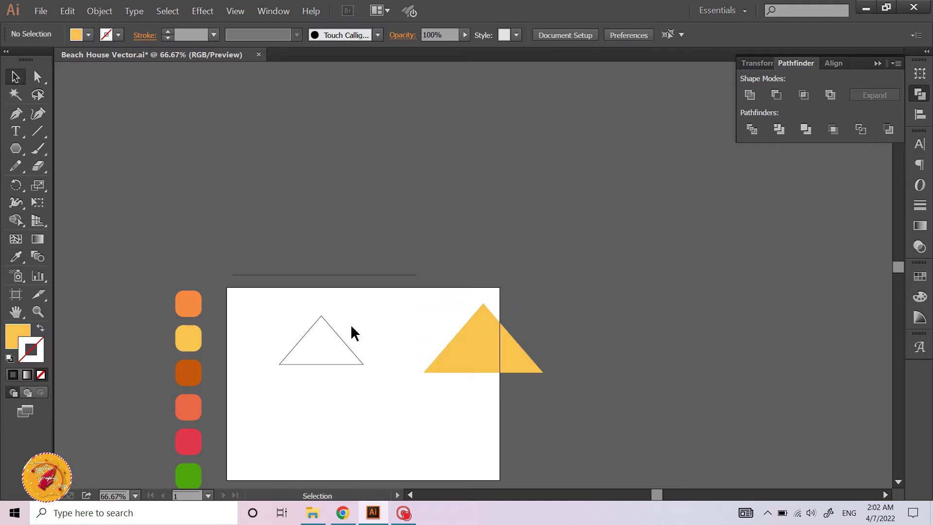
{"action": "left_click_drag", "start_coordinate": [352, 325], "coordinate": [377, 429]}
{"action": "left_click_drag", "start_coordinate": [322, 340], "coordinate": [484, 340]}
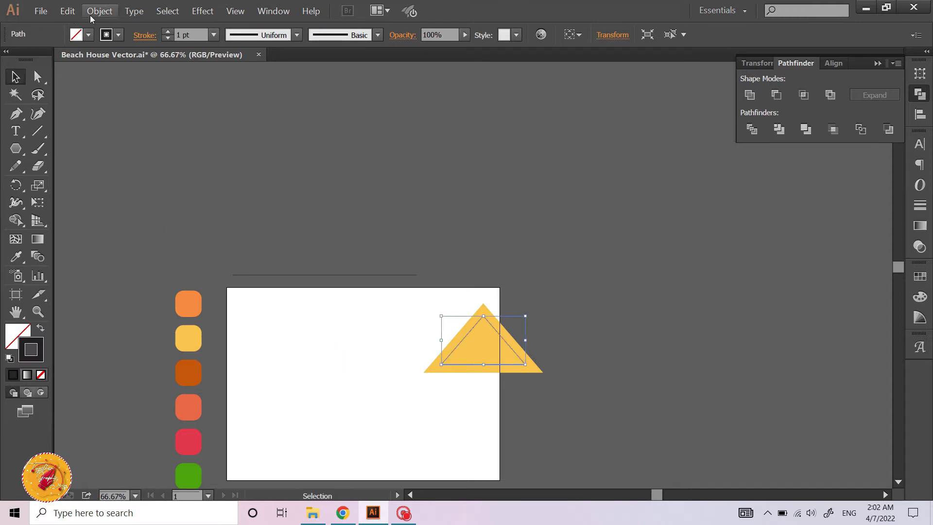
- Copy the inner triangle and paste the copy in front
{"action": "left_click", "coordinate": [69, 15]}
{"action": "left_click", "coordinate": [93, 61]}
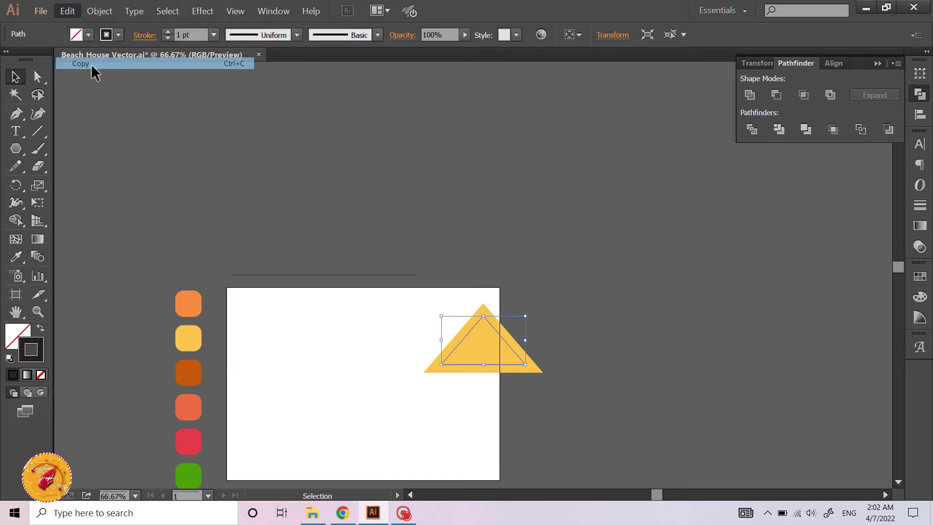
{"action": "left_click", "coordinate": [67, 15]}
{"action": "left_click", "coordinate": [82, 83]}
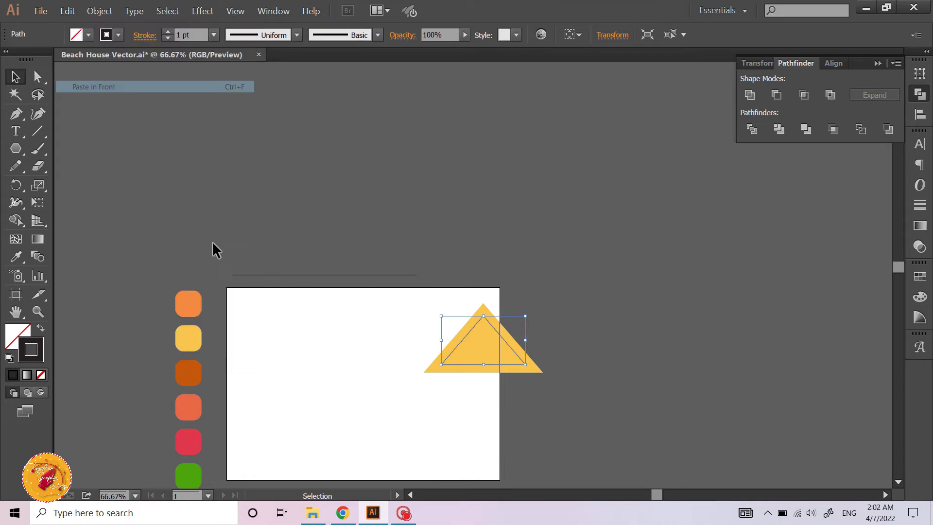
- Fill the pasted inner triangle with the brown swatch colour
{"action": "left_click", "coordinate": [457, 343]}
{"action": "key", "text": "i"}
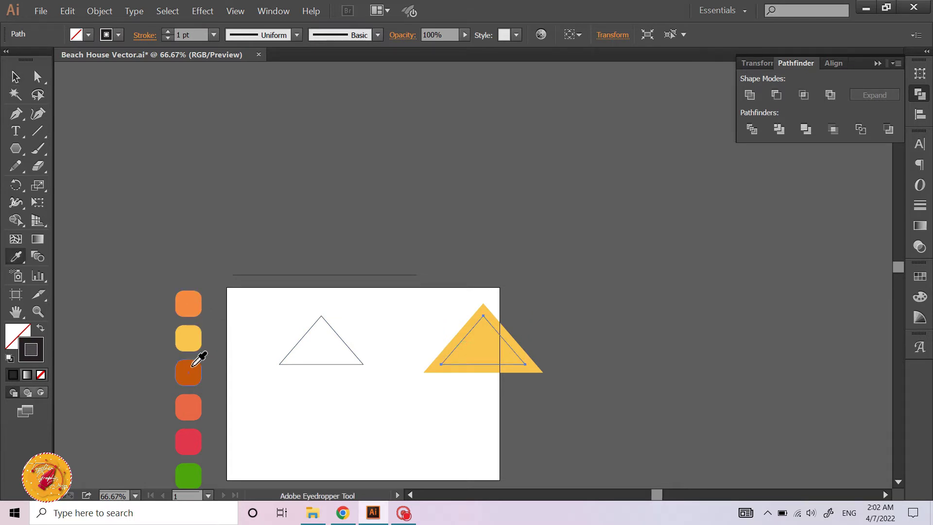
{"action": "left_click", "coordinate": [193, 364]}
{"action": "key", "text": "v"}
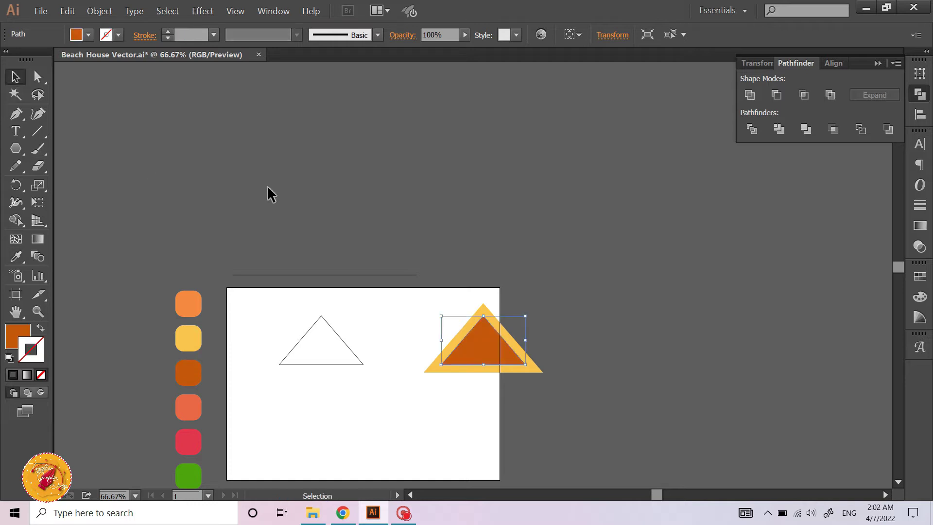
{"action": "left_click", "coordinate": [402, 395]}
{"action": "scroll", "coordinate": [363, 371], "scroll_direction": "up", "scroll_amount": 1}
{"action": "scroll", "coordinate": [360, 368], "scroll_direction": "up", "scroll_amount": 1}
- Draw a vertical Pen line from above the triangle's apex to below its base
{"action": "scroll", "coordinate": [340, 358], "scroll_direction": "up", "scroll_amount": 1}
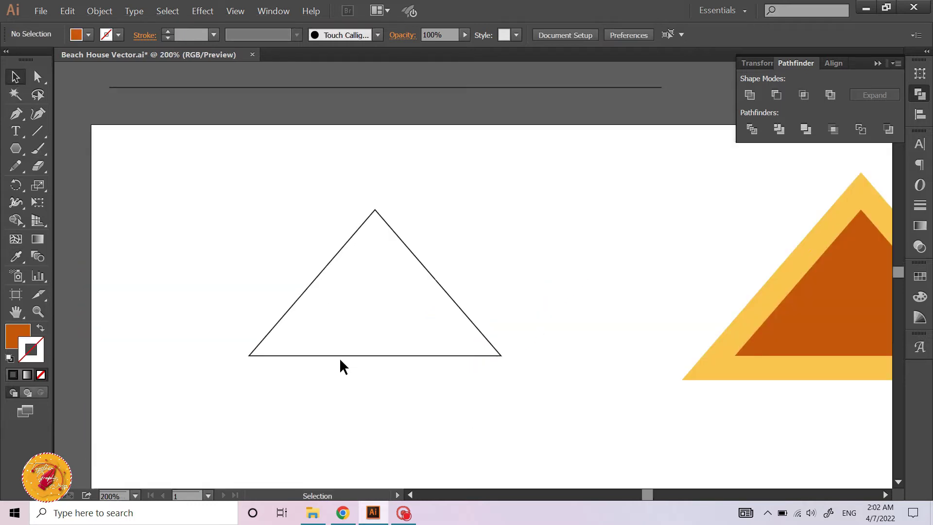
{"action": "scroll", "coordinate": [305, 208], "scroll_direction": "up", "scroll_amount": 1}
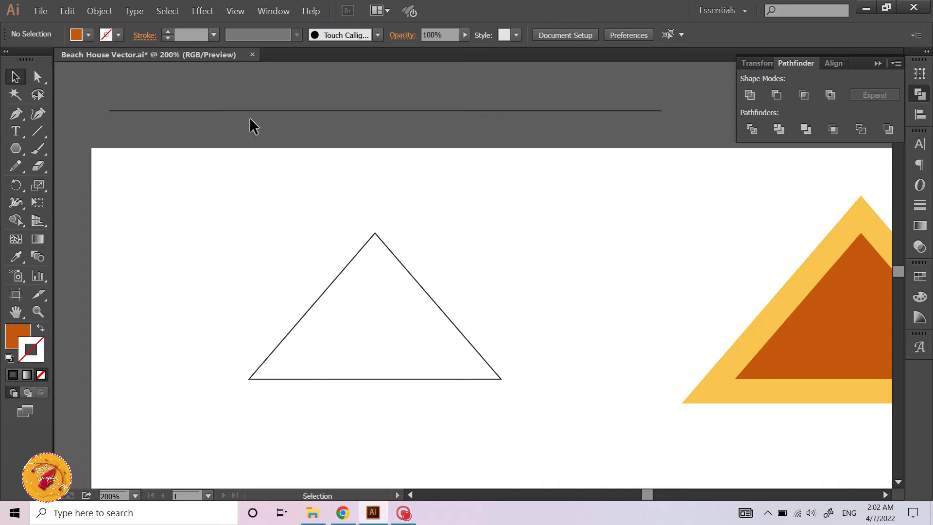
{"action": "left_click", "coordinate": [398, 290]}
{"action": "left_click", "coordinate": [457, 255]}
{"action": "key", "text": "p"}
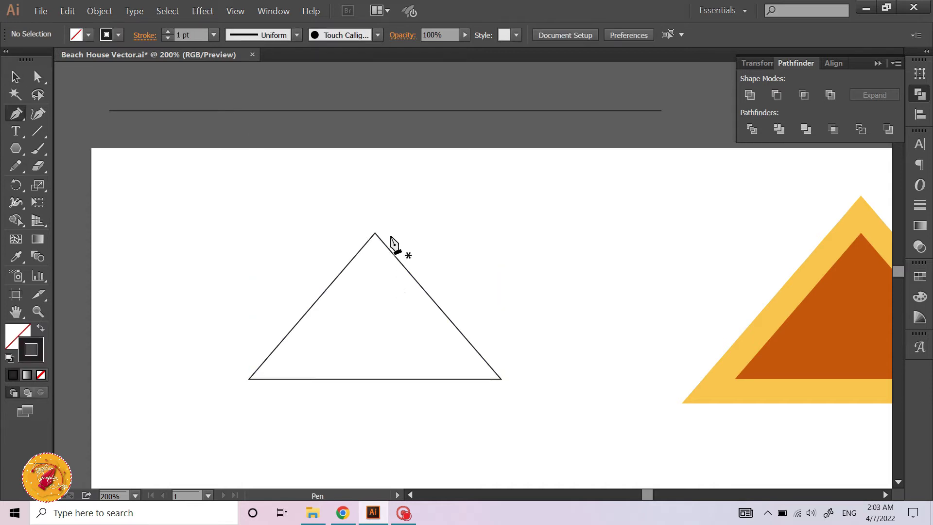
{"action": "left_click", "coordinate": [374, 216]}
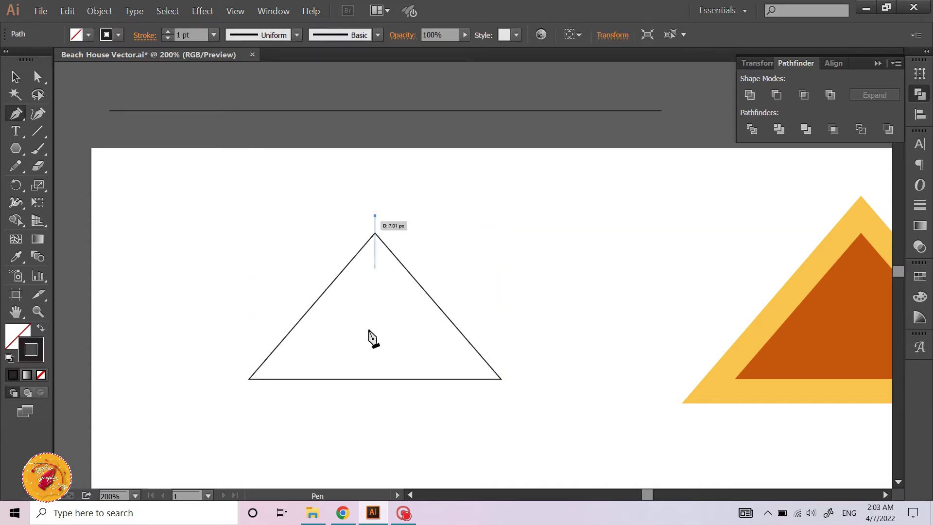
{"action": "left_click", "coordinate": [374, 402]}
{"action": "key", "text": "v"}
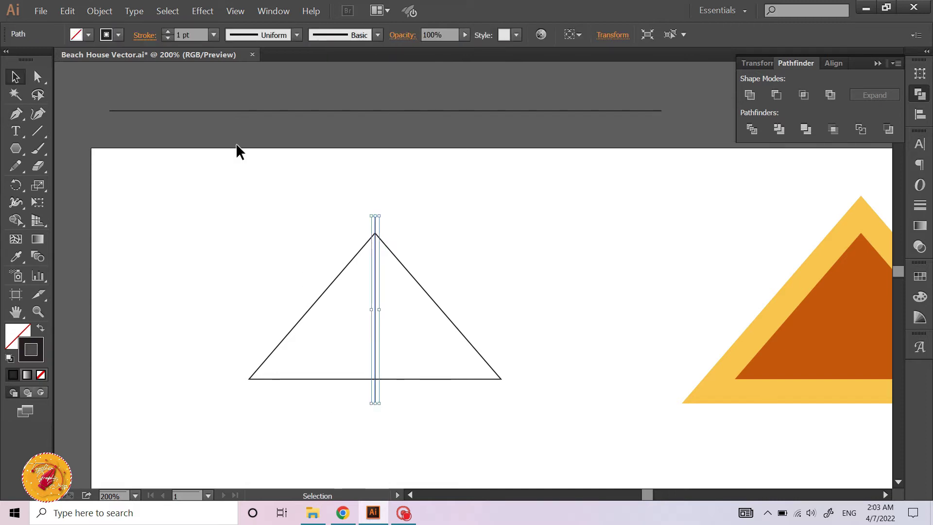
- Give the vertical line an 11 pt stroke weight
{"action": "left_click", "coordinate": [213, 37]}
{"action": "left_click", "coordinate": [238, 181]}
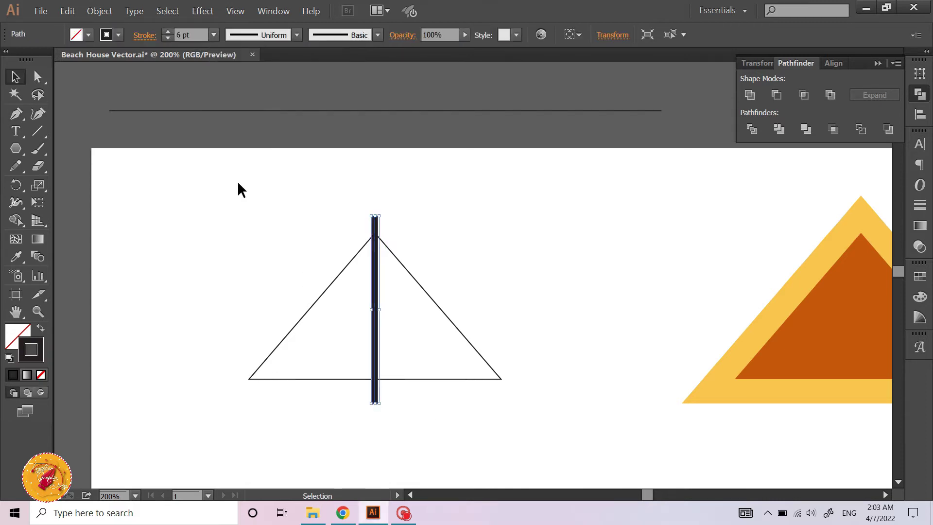
{"action": "left_click", "coordinate": [200, 35]}
{"action": "key", "text": "Up"}
{"action": "key", "text": "Up"}
{"action": "key", "text": "Up"}
{"action": "key", "text": "Up"}
{"action": "key", "text": "Up"}
{"action": "left_click", "coordinate": [442, 181]}
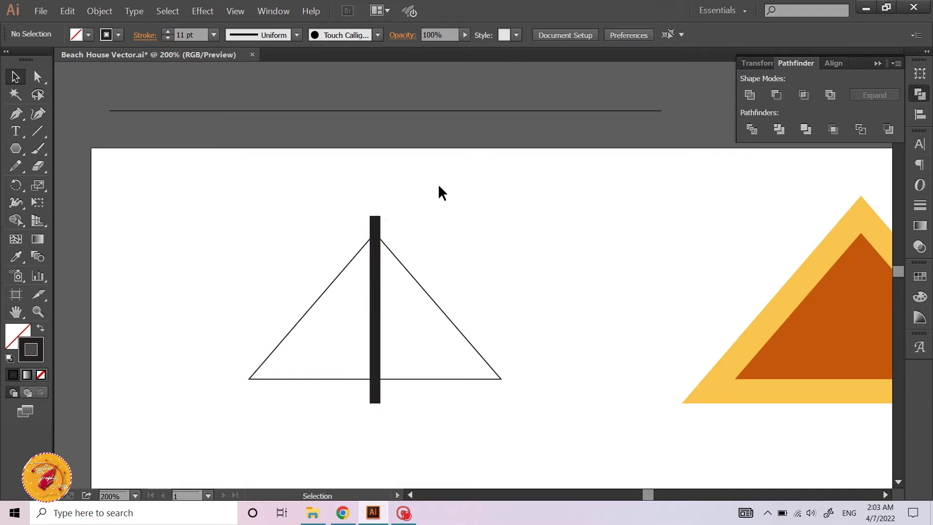
- Duplicate the thick line into seven evenly spaced bars with Ctrl+D, then select all seven
{"action": "scroll", "coordinate": [403, 272], "scroll_direction": "down", "scroll_amount": 3}
{"action": "left_click_drag", "start_coordinate": [352, 319], "coordinate": [316, 325]}
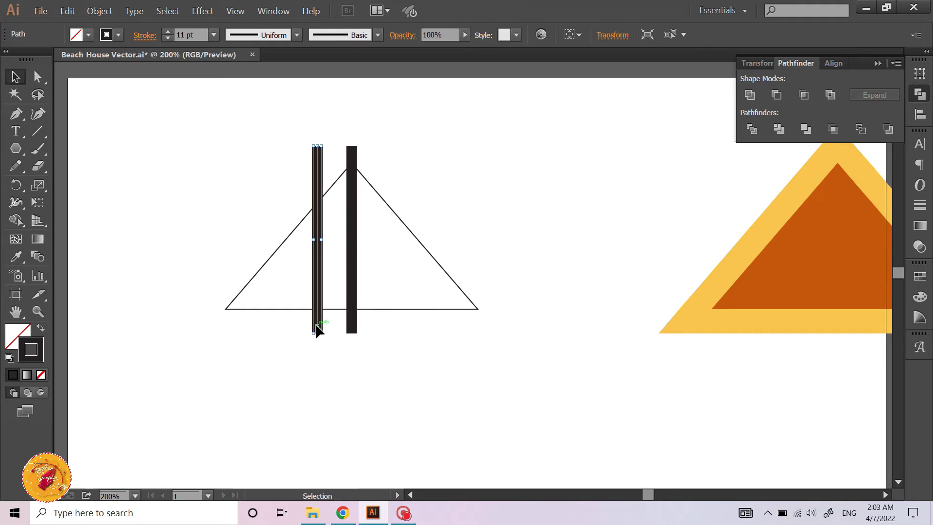
{"action": "key", "text": "ctrl+d"}
{"action": "key", "text": "ctrl+d"}
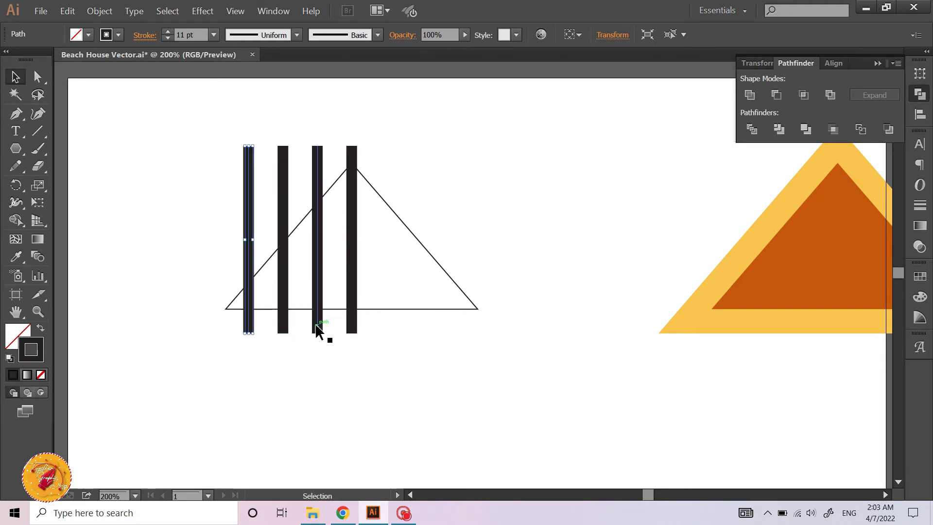
{"action": "left_click", "coordinate": [171, 203]}
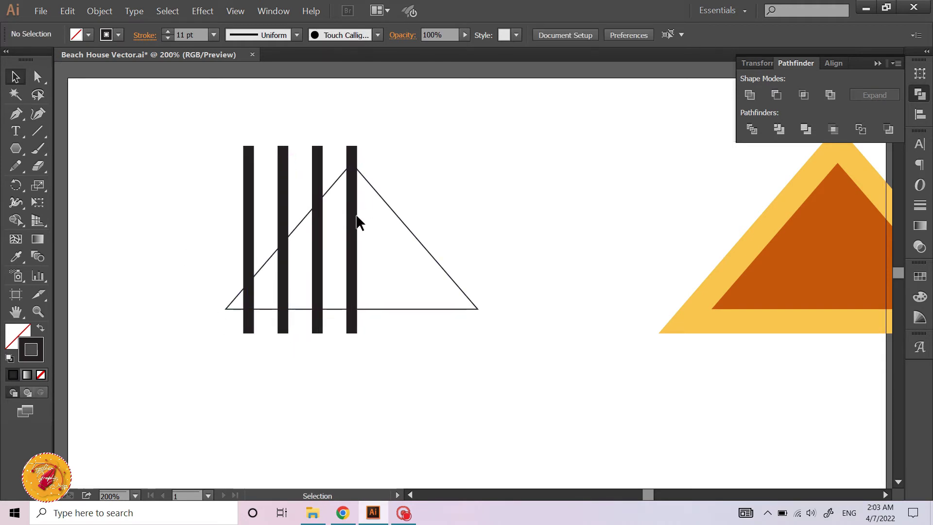
{"action": "left_click_drag", "start_coordinate": [352, 228], "coordinate": [382, 230]}
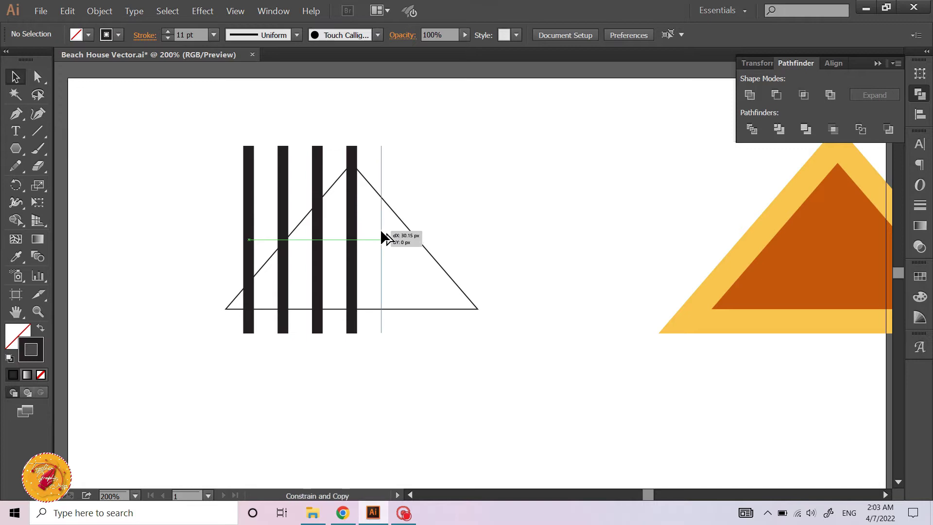
{"action": "key", "text": "ctrl+d"}
{"action": "key", "text": "ctrl+d"}
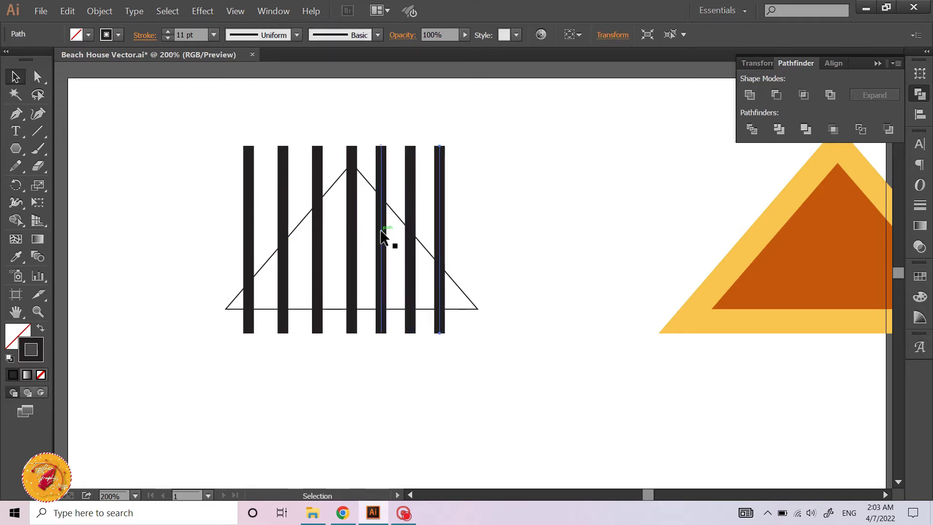
{"action": "left_click", "coordinate": [488, 163]}
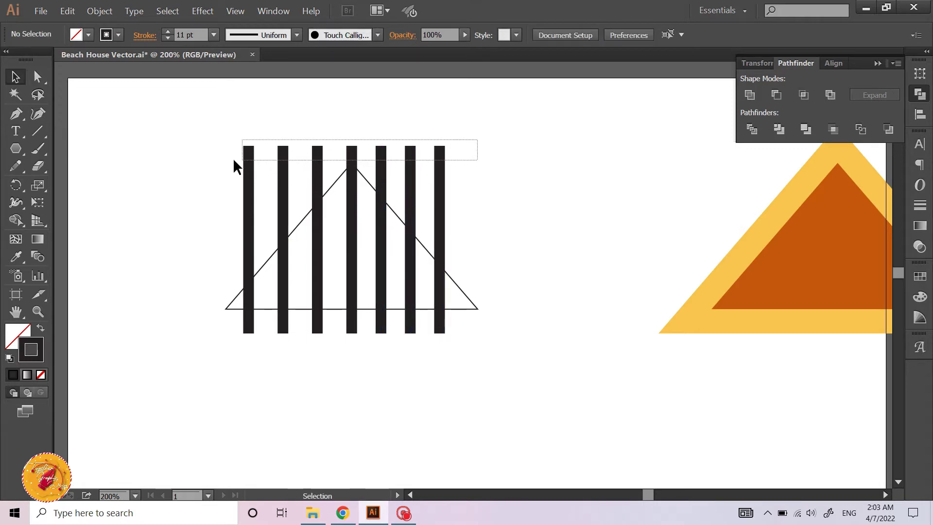
{"action": "left_click_drag", "start_coordinate": [359, 161], "coordinate": [227, 156]}
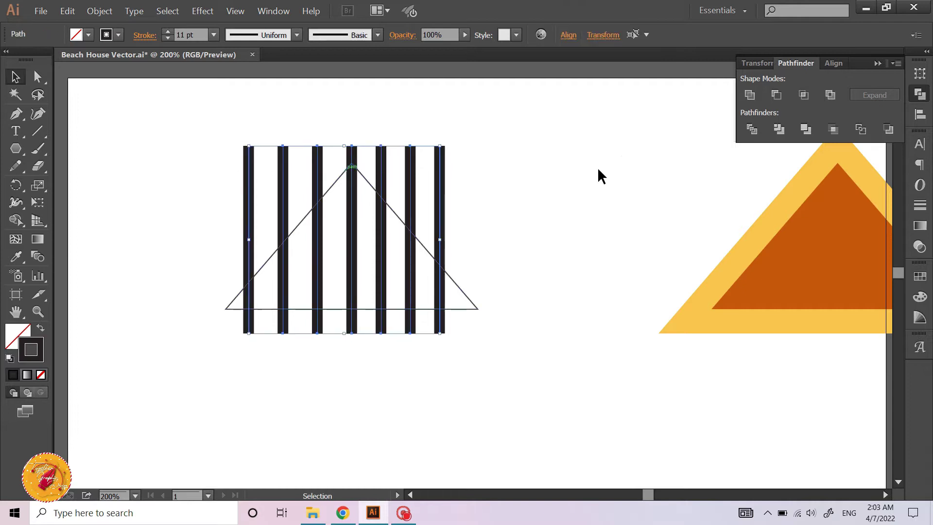
- Distribute the seven bars with equal horizontal spacing and group them
{"action": "left_click", "coordinate": [834, 64]}
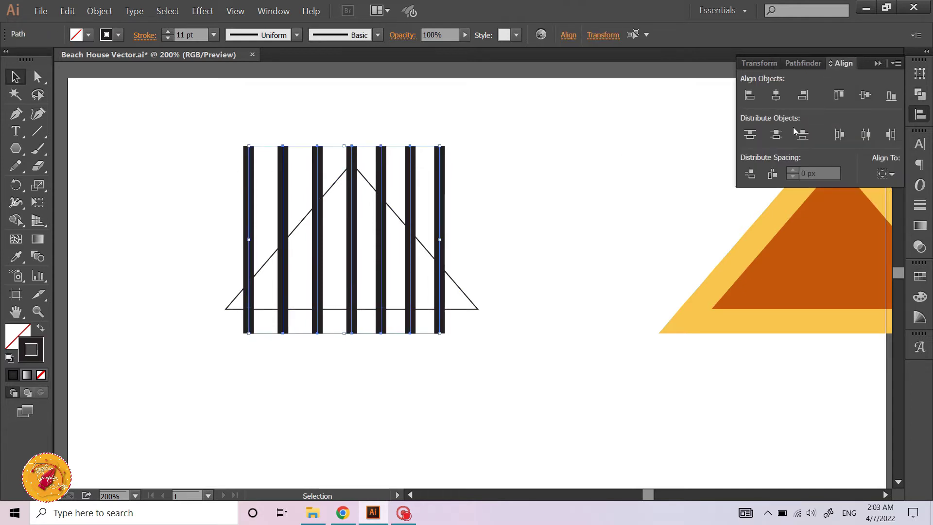
{"action": "left_click", "coordinate": [770, 178]}
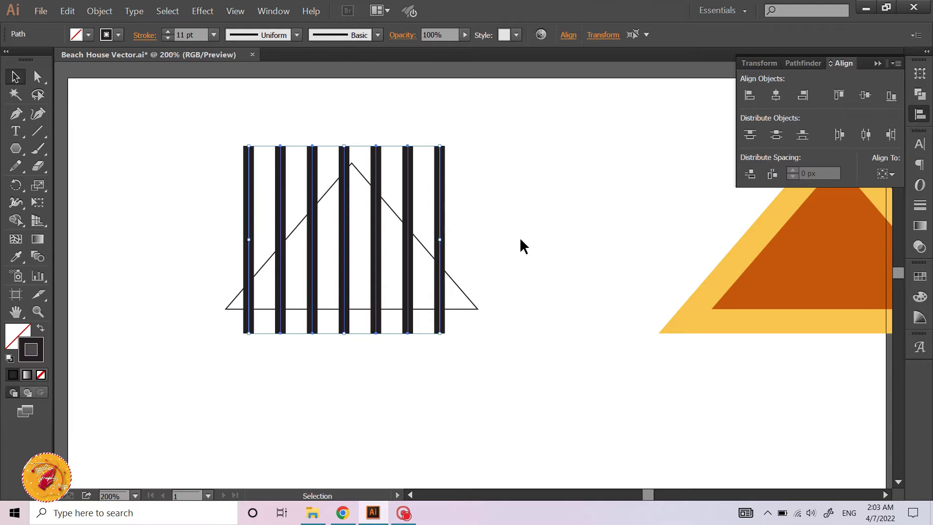
{"action": "left_click", "coordinate": [491, 210]}
{"action": "scroll", "coordinate": [340, 195], "scroll_direction": "right", "scroll_amount": 1}
{"action": "left_click", "coordinate": [251, 177]}
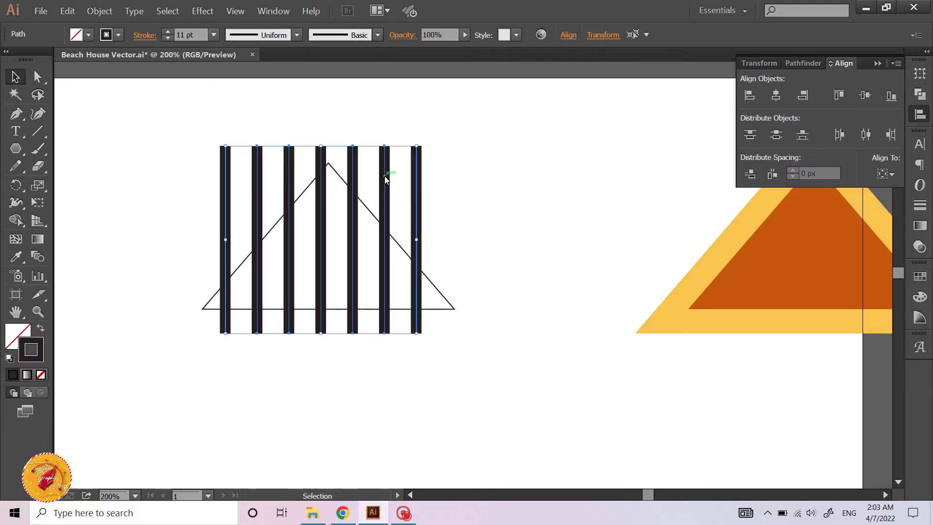
{"action": "right_click", "coordinate": [384, 176]}
{"action": "left_click", "coordinate": [429, 224]}
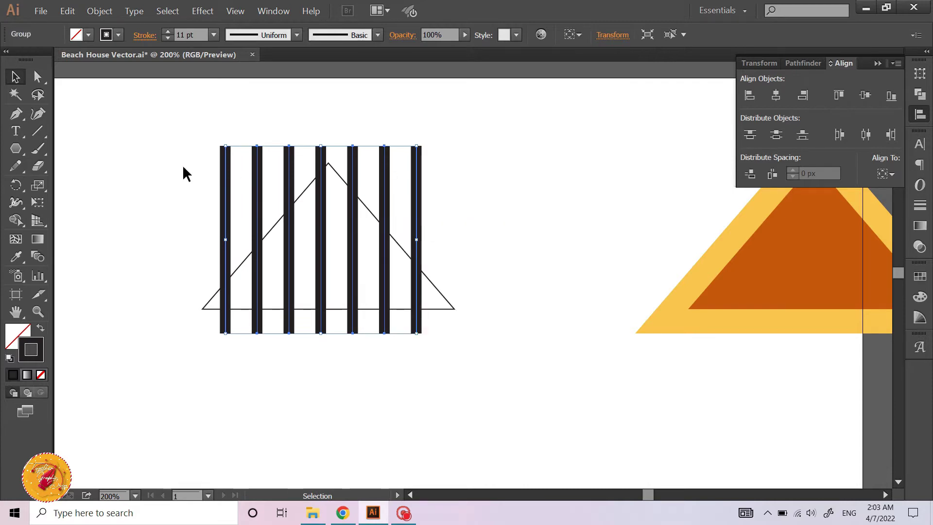
- Centre the bar group horizontally on the triangle
{"action": "left_click_drag", "start_coordinate": [184, 167], "coordinate": [487, 308]}
{"action": "left_click", "coordinate": [776, 95]}
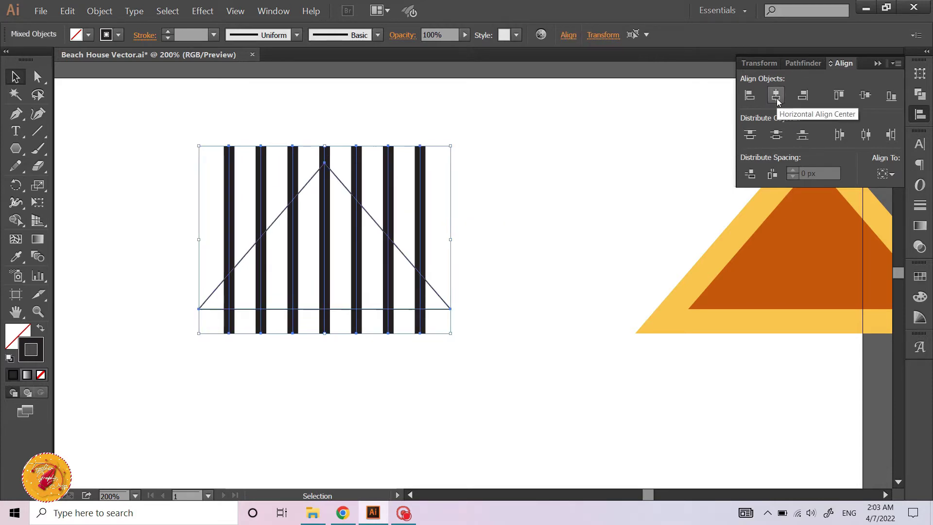
{"action": "left_click", "coordinate": [506, 210]}
{"action": "scroll", "coordinate": [292, 177], "scroll_direction": "right", "scroll_amount": 1}
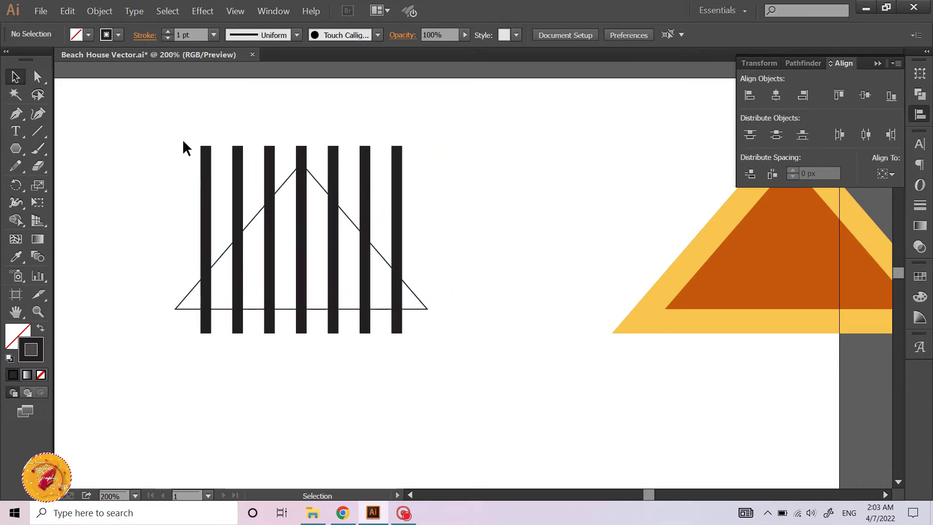
{"action": "left_click_drag", "start_coordinate": [183, 141], "coordinate": [464, 326]}
{"action": "left_click", "coordinate": [421, 149]}
{"action": "left_click", "coordinate": [364, 166]}
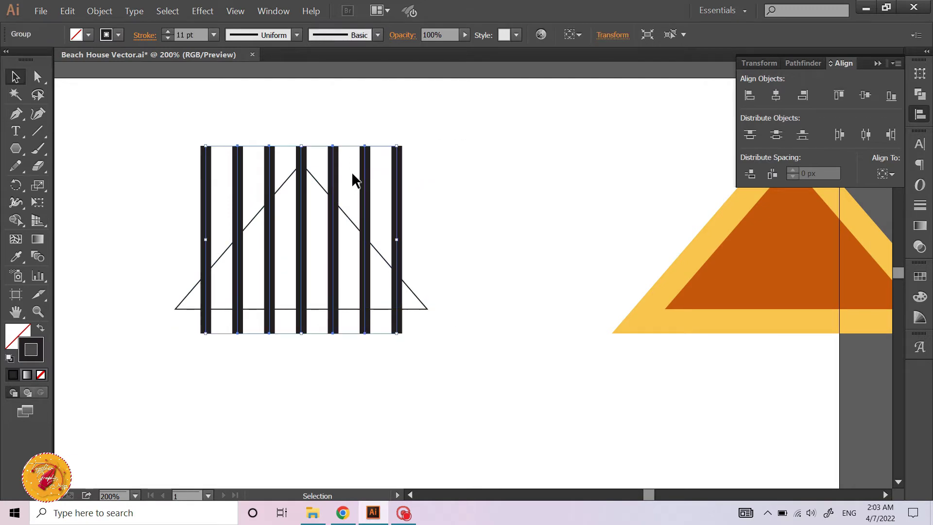
- Expand the bars into filled shapes and fill the triangle black
{"action": "left_click", "coordinate": [99, 11]}
{"action": "left_click", "coordinate": [102, 125]}
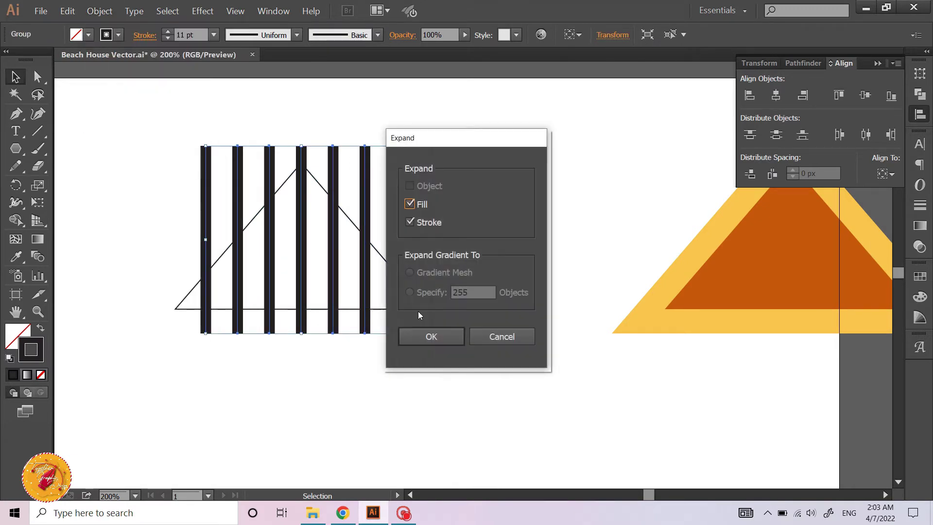
{"action": "left_click", "coordinate": [421, 336]}
{"action": "left_click", "coordinate": [421, 303]}
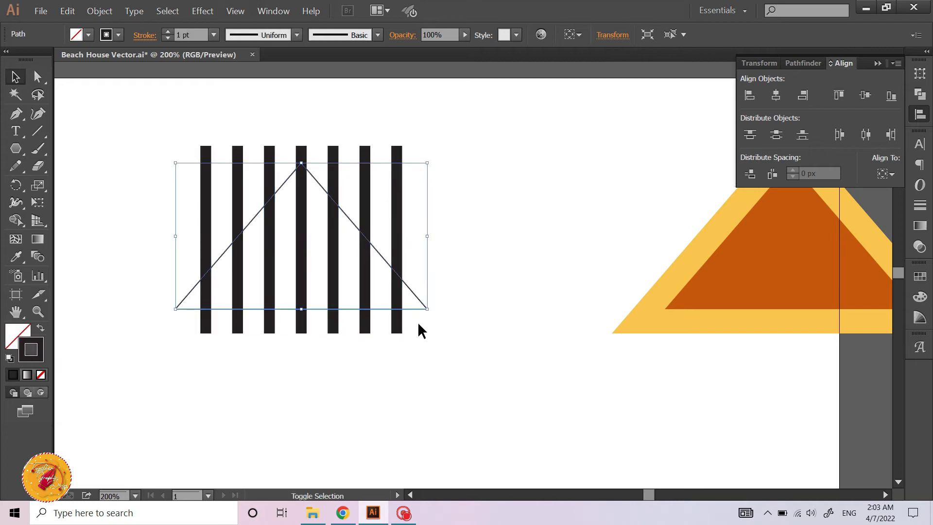
{"action": "left_click", "coordinate": [42, 329]}
- Cut the bars out of the black triangle with Pathfinder Minus Front
{"action": "left_click", "coordinate": [138, 179]}
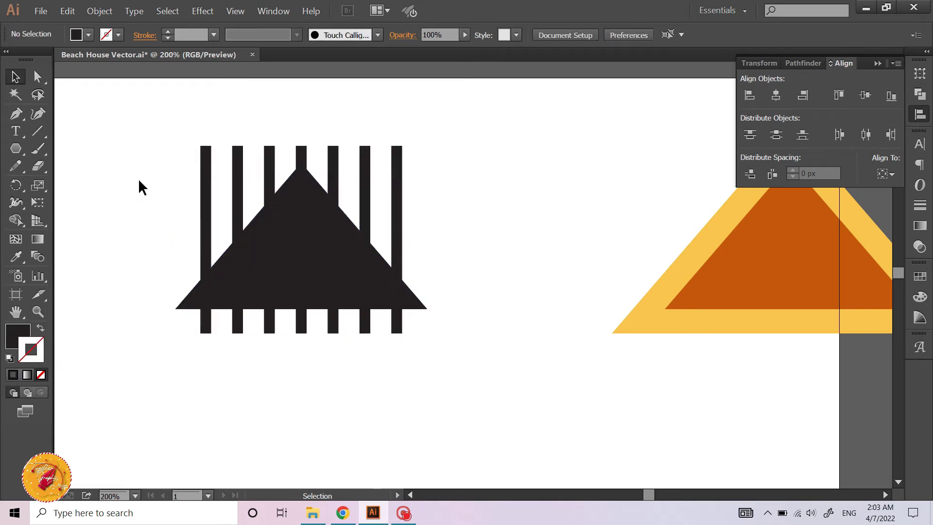
{"action": "left_click_drag", "start_coordinate": [135, 144], "coordinate": [439, 339]}
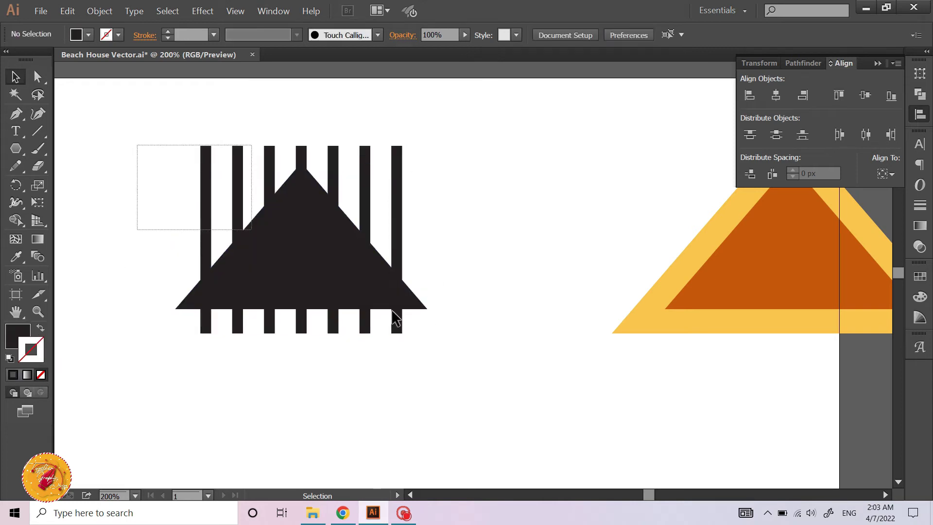
{"action": "left_click", "coordinate": [802, 64]}
{"action": "left_click", "coordinate": [777, 95]}
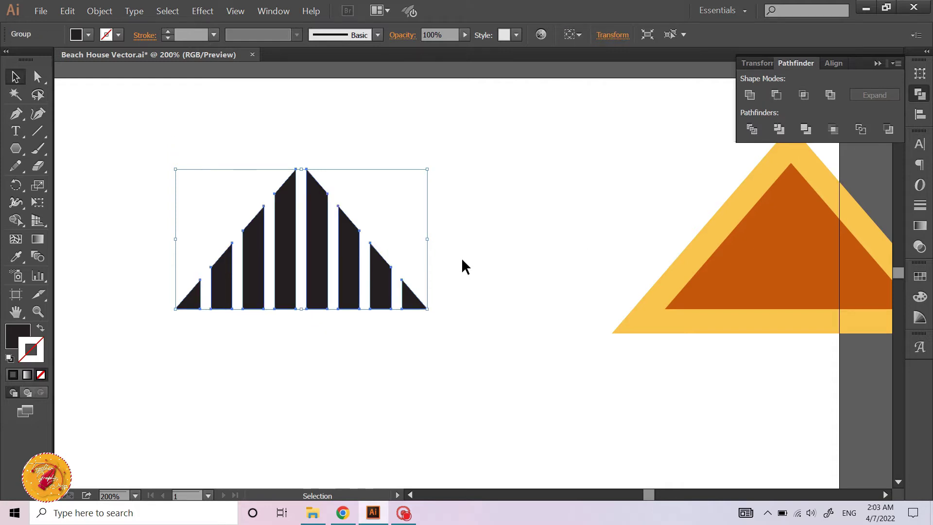
{"action": "left_click", "coordinate": [461, 257]}
{"action": "left_click", "coordinate": [323, 246]}
- Colour the stripes with the light orange swatch
{"action": "key", "text": "ctrl+1"}
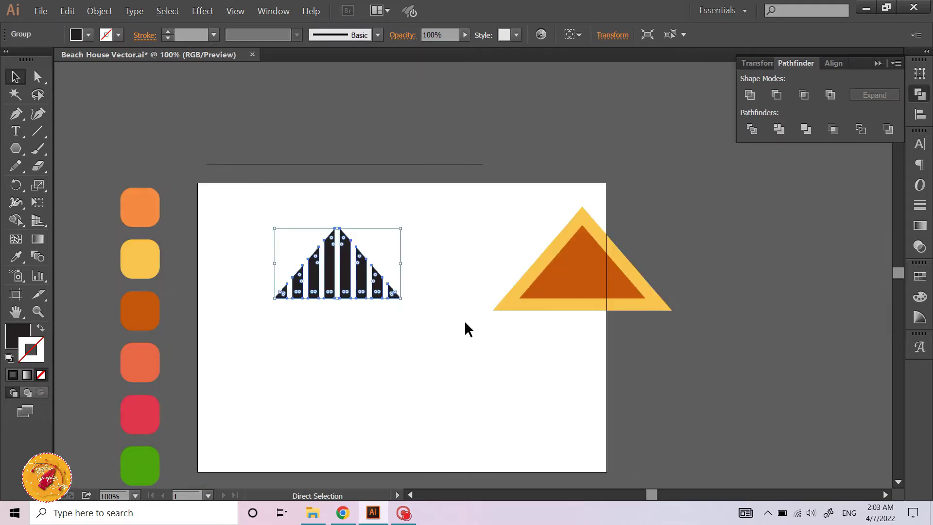
{"action": "key", "text": "i"}
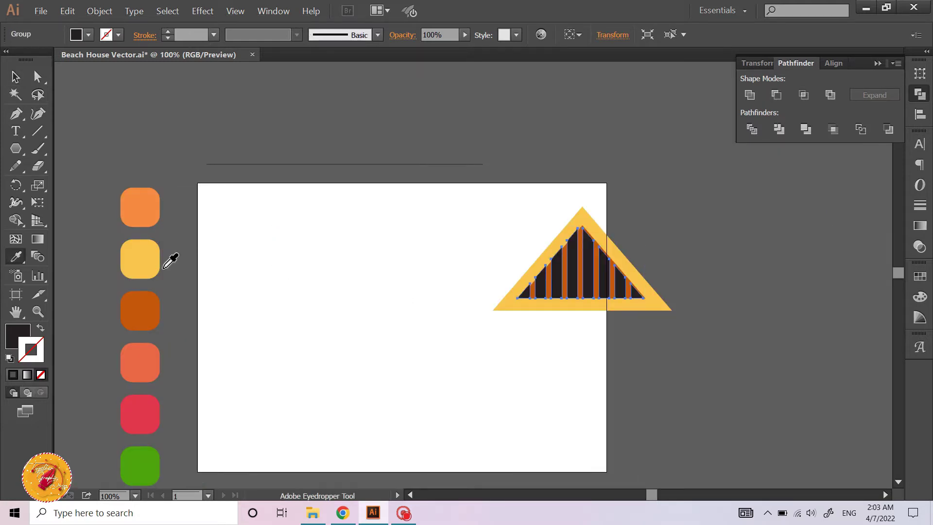
{"action": "left_click", "coordinate": [132, 206]}
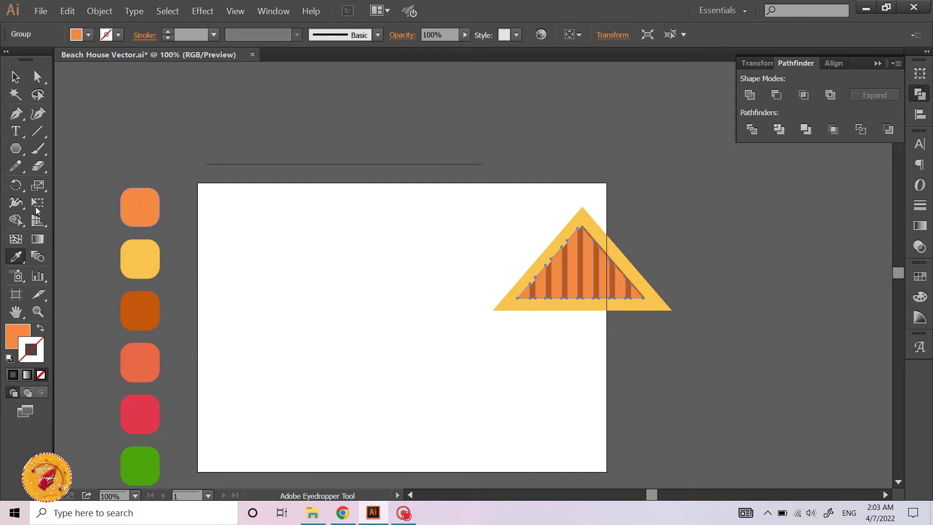
{"action": "key", "text": "v"}
{"action": "left_click", "coordinate": [198, 153]}
- Nudge the stripes slightly right to sit inside the yellow roof triangle
{"action": "scroll", "coordinate": [227, 286], "scroll_direction": "right", "scroll_amount": 2}
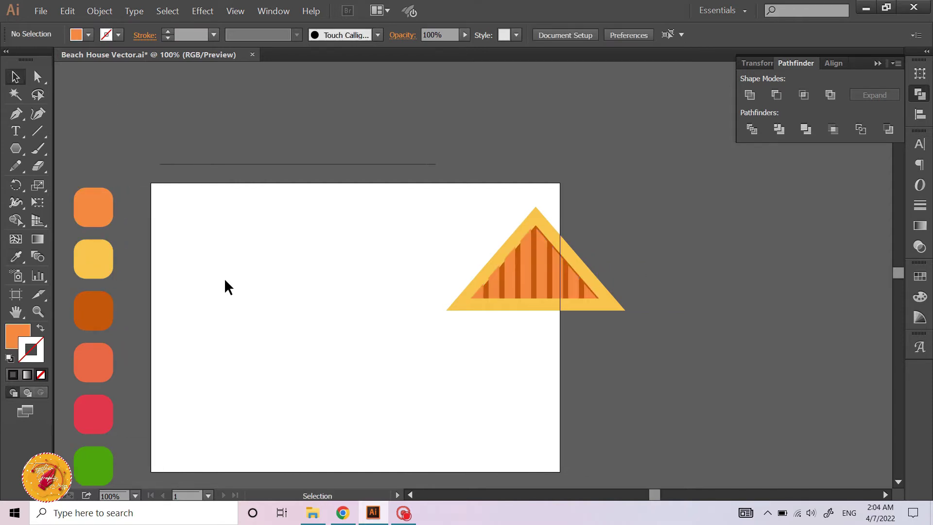
{"action": "scroll", "coordinate": [598, 300], "scroll_direction": "up", "scroll_amount": 5, "text": "alt"}
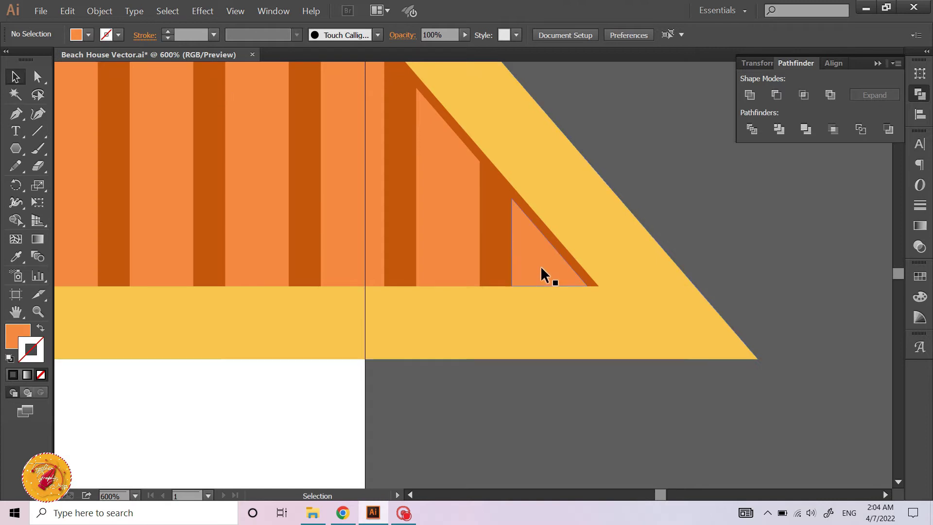
{"action": "left_click_drag", "start_coordinate": [541, 266], "coordinate": [551, 266]}
{"action": "left_click", "coordinate": [540, 351]}
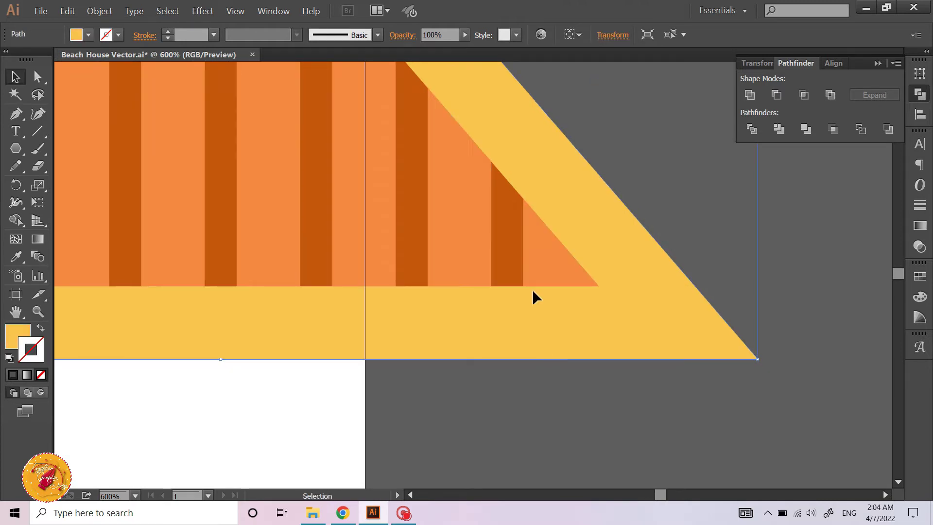
{"action": "left_click", "coordinate": [459, 436]}
{"action": "scroll", "coordinate": [451, 436], "scroll_direction": "down", "scroll_amount": 4, "text": "alt"}
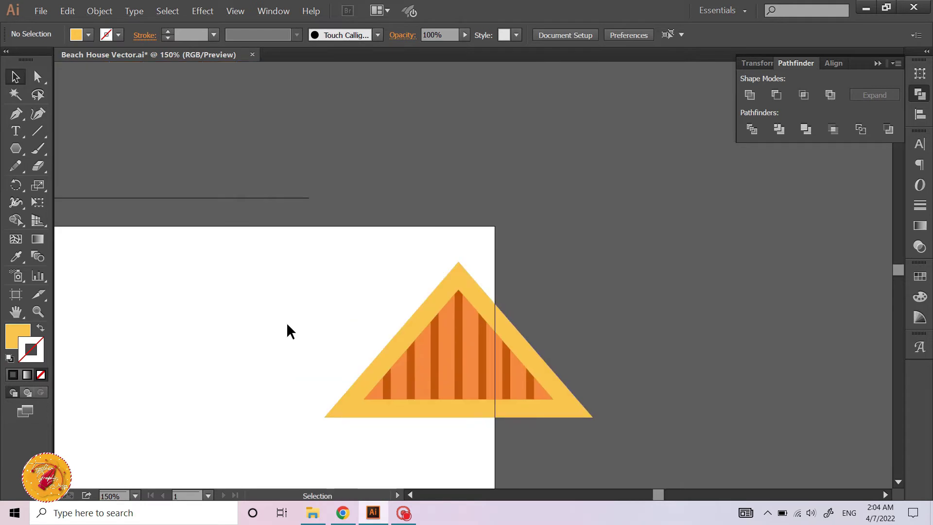
{"action": "scroll", "coordinate": [286, 323], "scroll_direction": "down", "scroll_amount": 1}
- Pen a three-point path from the roof's lower-left corner, up to the apex, down to the lower-right corner
{"action": "left_click", "coordinate": [306, 174]}
{"action": "left_click", "coordinate": [275, 291]}
{"action": "scroll", "coordinate": [272, 300], "scroll_direction": "down", "scroll_amount": 3}
{"action": "scroll", "coordinate": [272, 300], "scroll_direction": "left", "scroll_amount": 2}
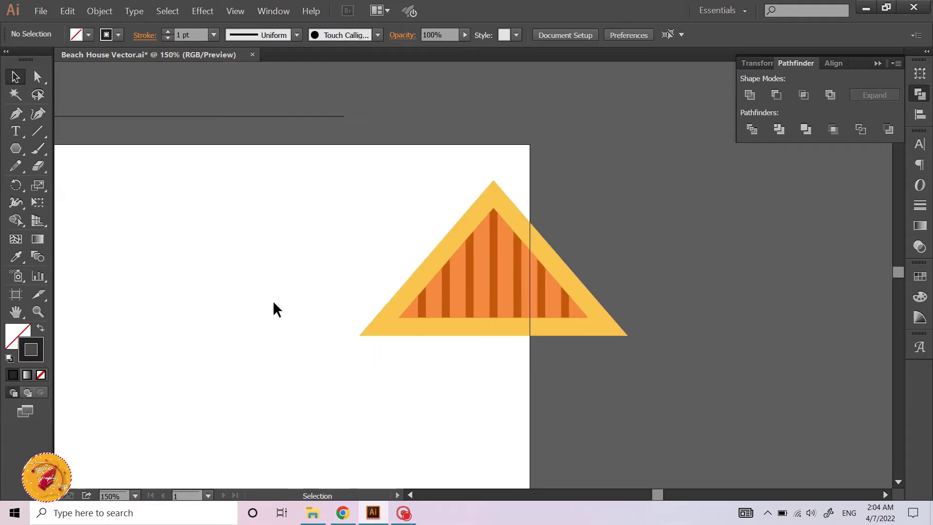
{"action": "scroll", "coordinate": [272, 306], "scroll_direction": "right", "scroll_amount": 2}
{"action": "scroll", "coordinate": [319, 264], "scroll_direction": "right", "scroll_amount": 2}
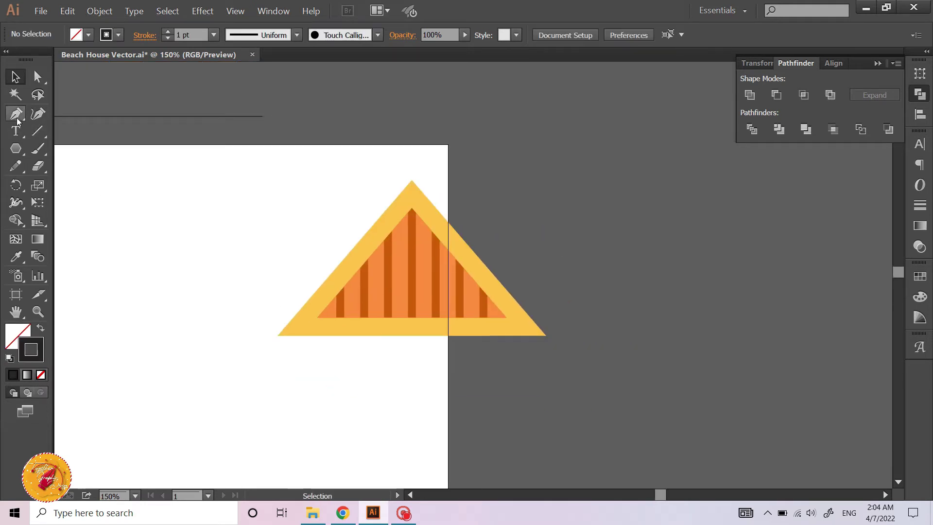
{"action": "left_click", "coordinate": [16, 113]}
{"action": "scroll", "coordinate": [396, 291], "scroll_direction": "up", "scroll_amount": 1, "text": "alt"}
{"action": "scroll", "coordinate": [292, 324], "scroll_direction": "right", "scroll_amount": 1}
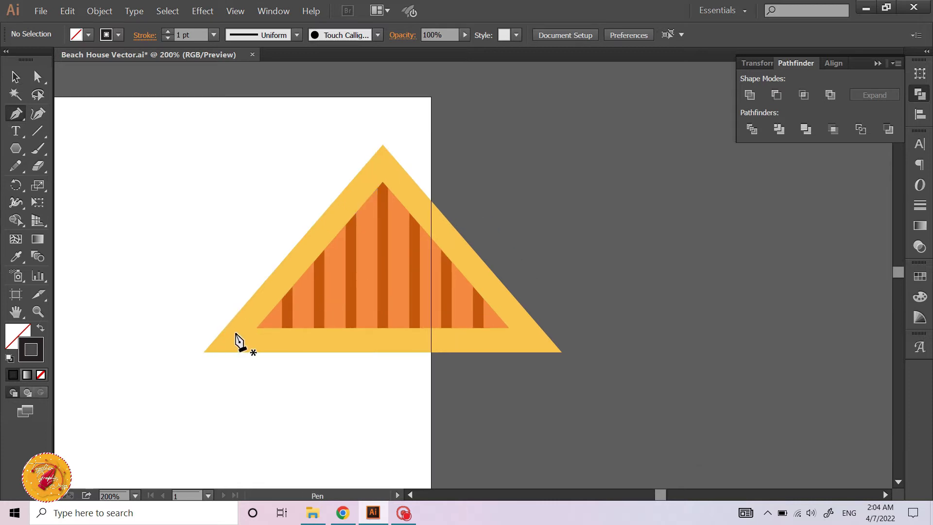
{"action": "left_click", "coordinate": [236, 328]}
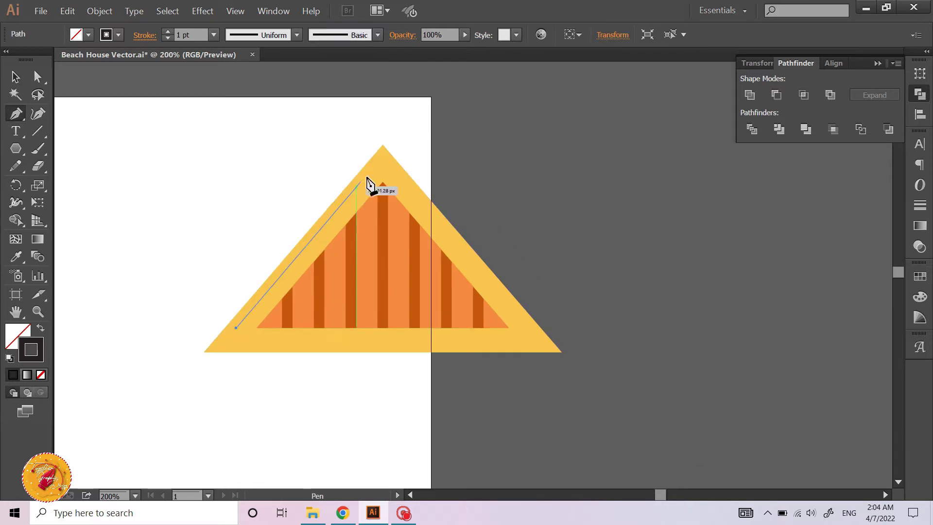
{"action": "left_click", "coordinate": [382, 166]}
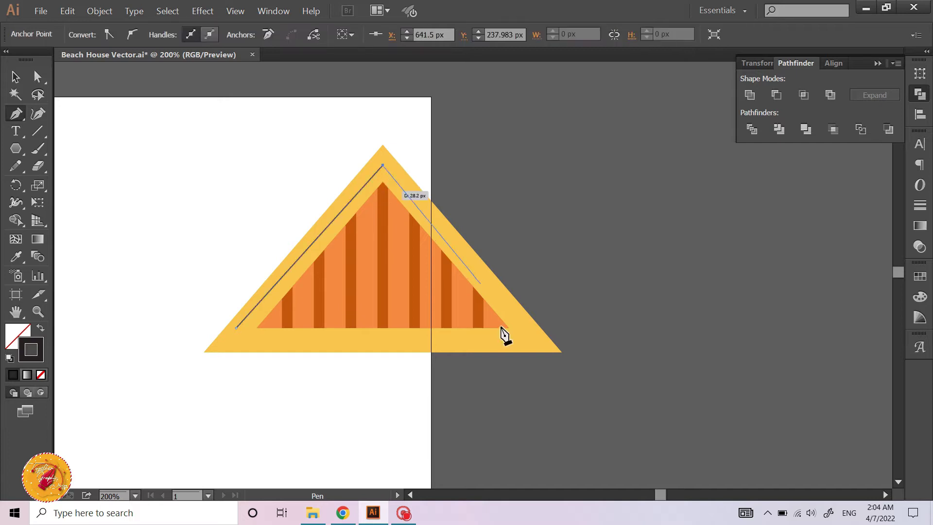
{"action": "left_click", "coordinate": [527, 328]}
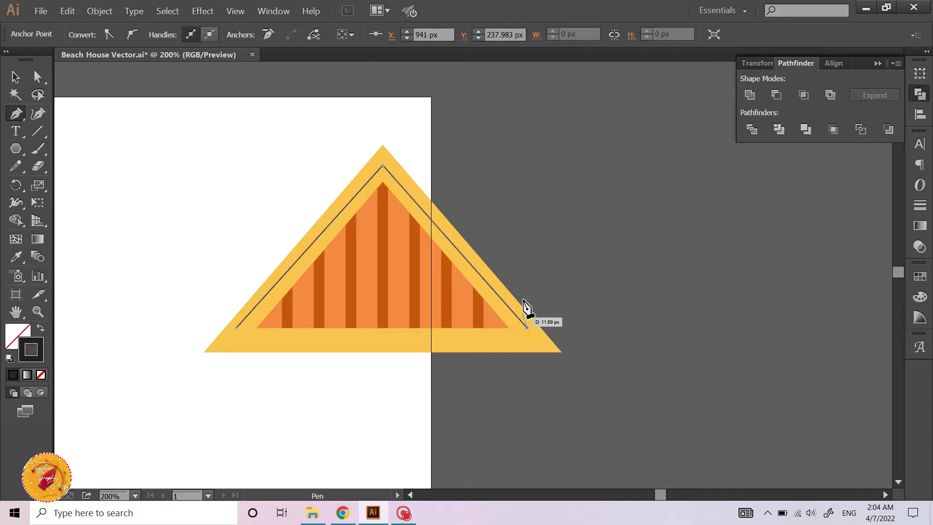
{"action": "key", "text": "b"}
- Delete the stray brush dot beside the roof
{"action": "left_click", "coordinate": [535, 212]}
{"action": "key", "text": "v"}
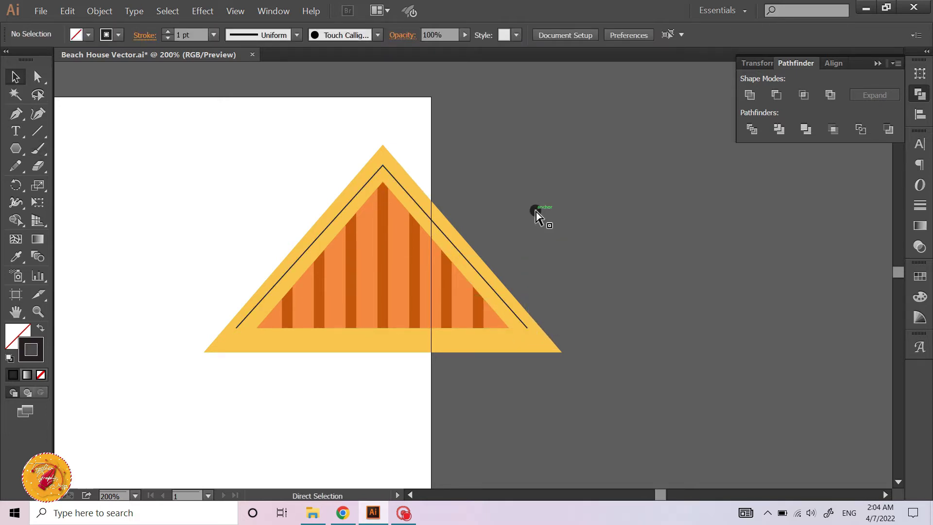
{"action": "left_click_drag", "start_coordinate": [557, 192], "coordinate": [528, 227]}
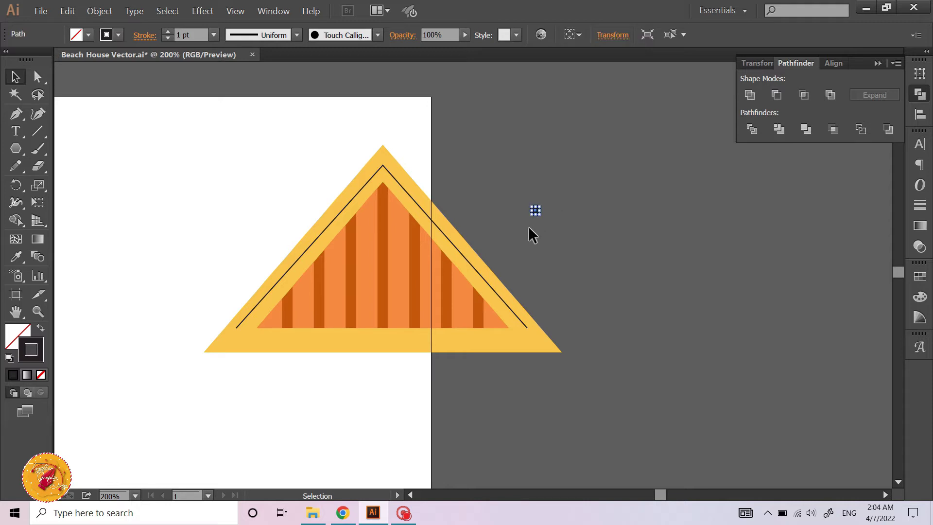
{"action": "key", "text": "Delete"}
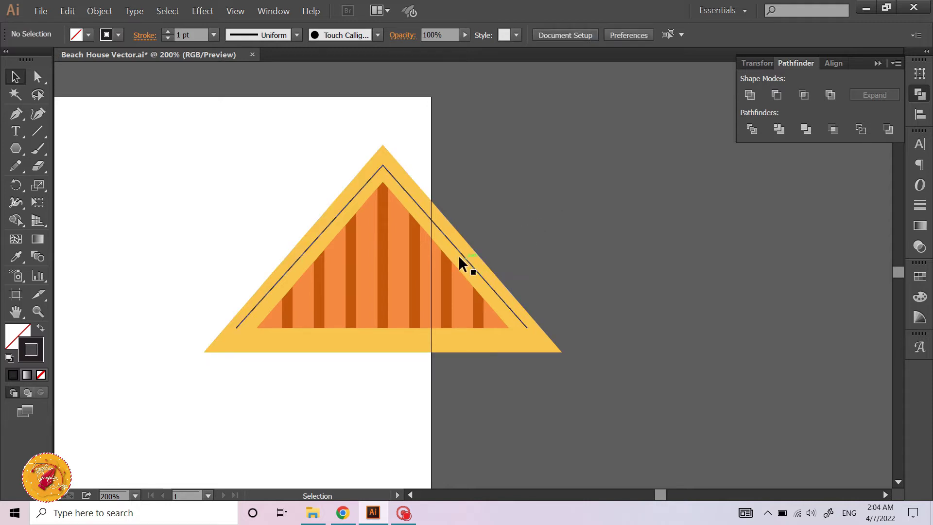
- Give the roof line Width Profile 1 and a 5 pt stroke
{"action": "left_click", "coordinate": [383, 167]}
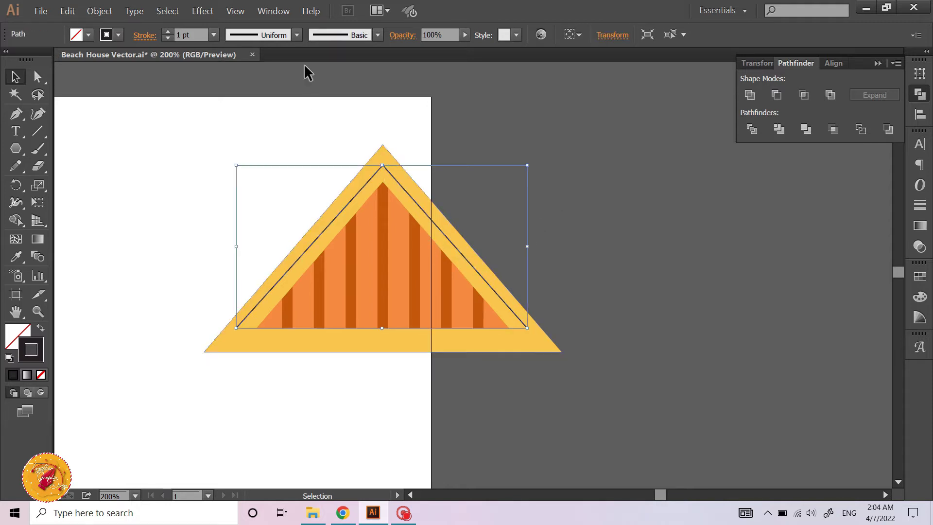
{"action": "left_click", "coordinate": [297, 35]}
{"action": "left_click", "coordinate": [258, 95]}
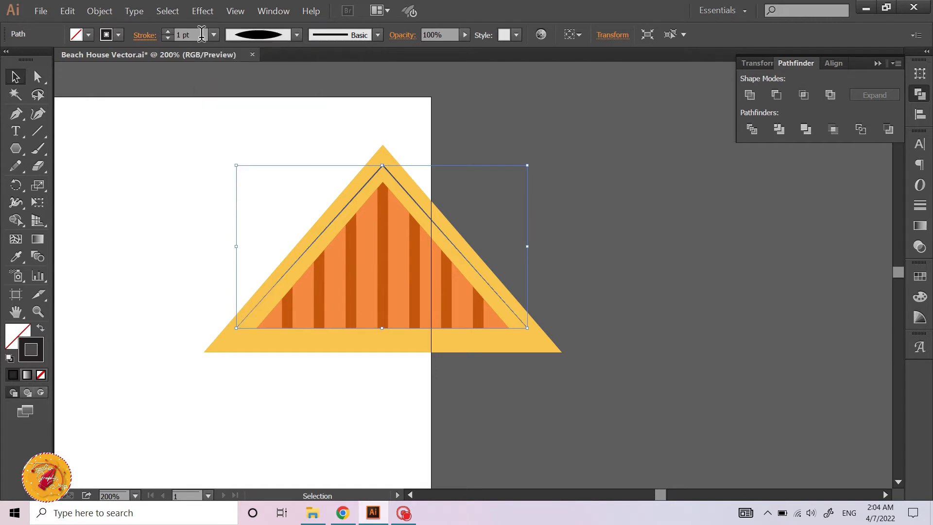
{"action": "type", "text": "5"}
{"action": "key", "text": "Return"}
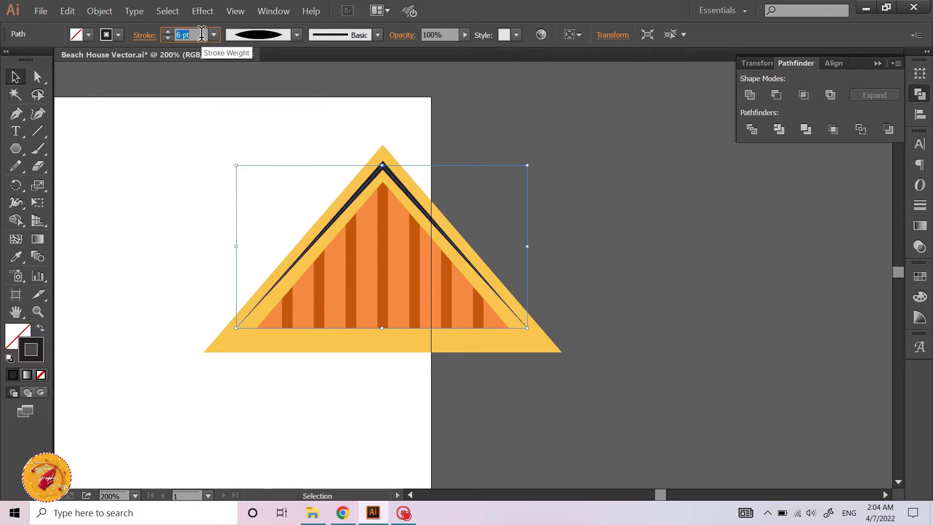
- Expand the tapered roof line's appearance and unite it into one shape
{"action": "left_click", "coordinate": [100, 11]}
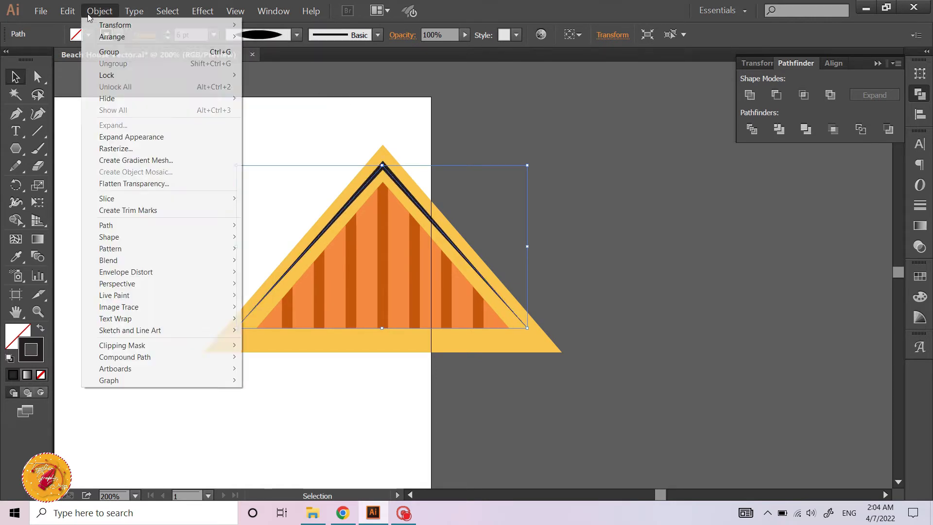
{"action": "left_click", "coordinate": [131, 137]}
{"action": "left_click", "coordinate": [234, 152]}
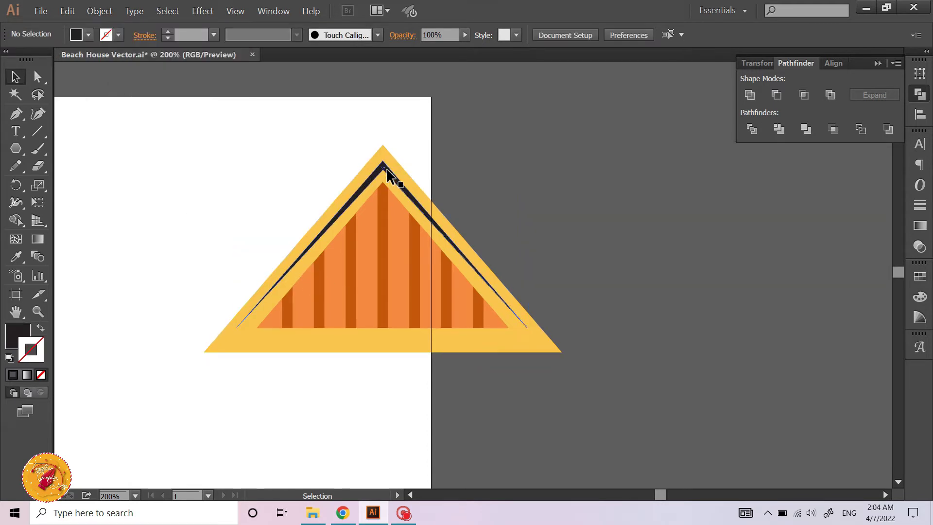
{"action": "left_click", "coordinate": [387, 171]}
{"action": "left_click", "coordinate": [751, 95]}
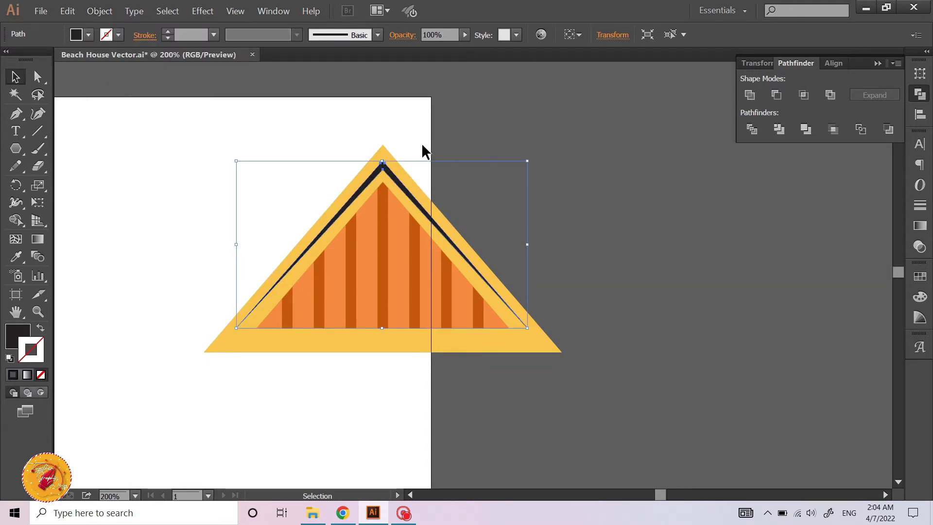
{"action": "left_click", "coordinate": [492, 202]}
- Inspect the roof on the artboard, briefly moving the roof triangle and undoing that move
{"action": "key", "text": "ctrl+minus"}
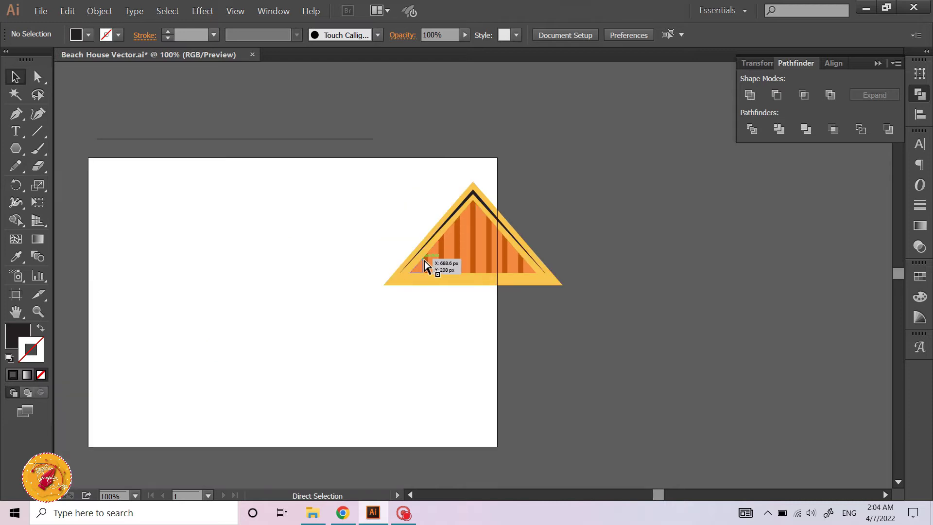
{"action": "scroll", "coordinate": [424, 261], "scroll_direction": "left", "scroll_amount": 3}
{"action": "scroll", "coordinate": [427, 267], "scroll_direction": "left", "scroll_amount": 2}
{"action": "scroll", "coordinate": [427, 266], "scroll_direction": "right", "scroll_amount": 1}
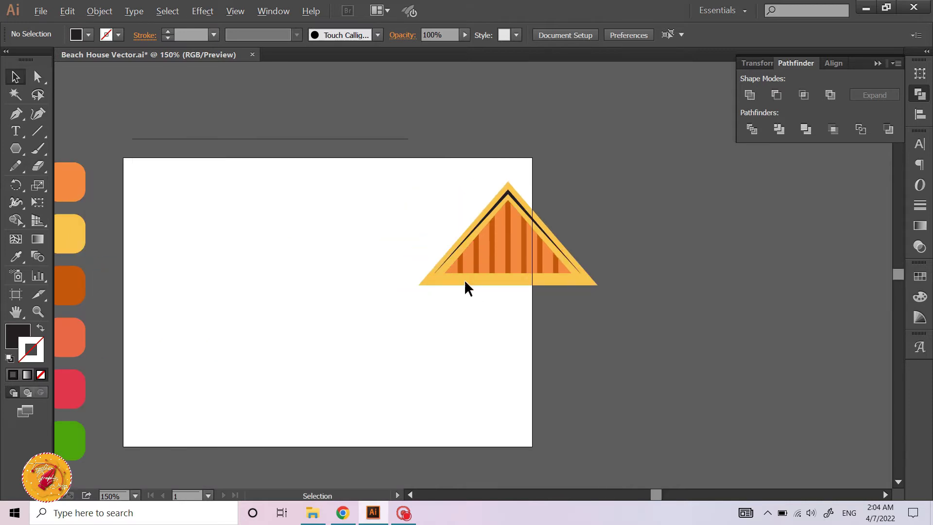
{"action": "key", "text": "ctrl+plus"}
{"action": "left_click_drag", "start_coordinate": [407, 150], "coordinate": [597, 322]}
{"action": "key", "text": "ctrl+minus"}
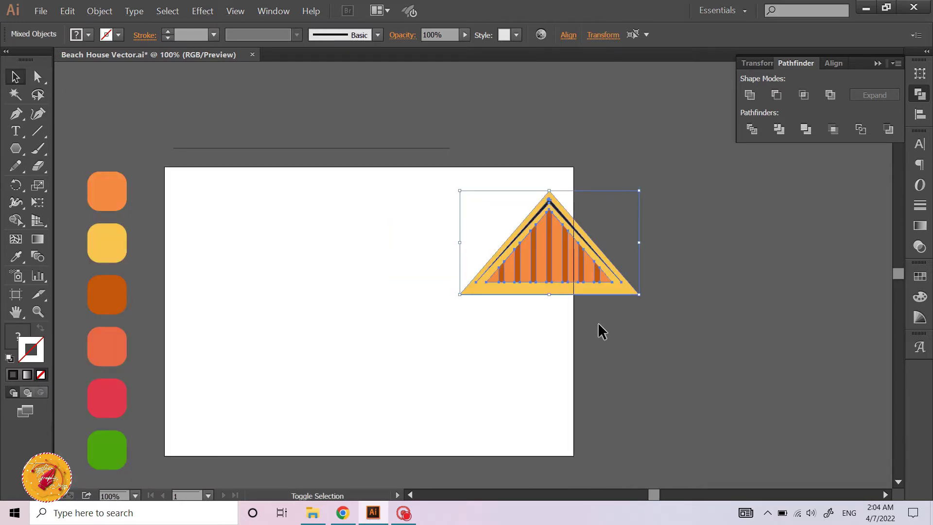
{"action": "key", "text": "ctrl+z"}
{"action": "left_click", "coordinate": [616, 325]}
{"action": "left_click", "coordinate": [441, 150]}
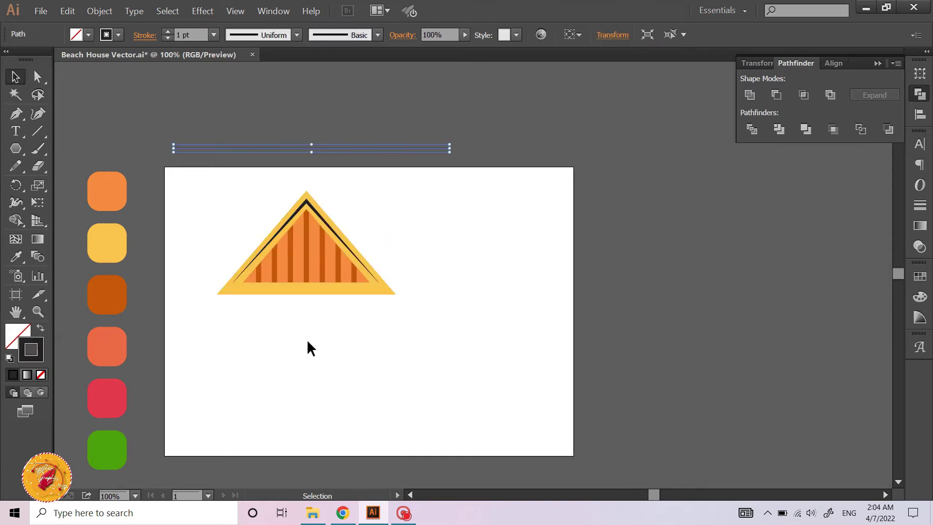
{"action": "scroll", "coordinate": [248, 329], "scroll_direction": "up", "scroll_amount": 2}
{"action": "left_click", "coordinate": [165, 300]}
- Draw a long rectangle along the roof's base and extend it slightly downward
{"action": "key", "text": "m"}
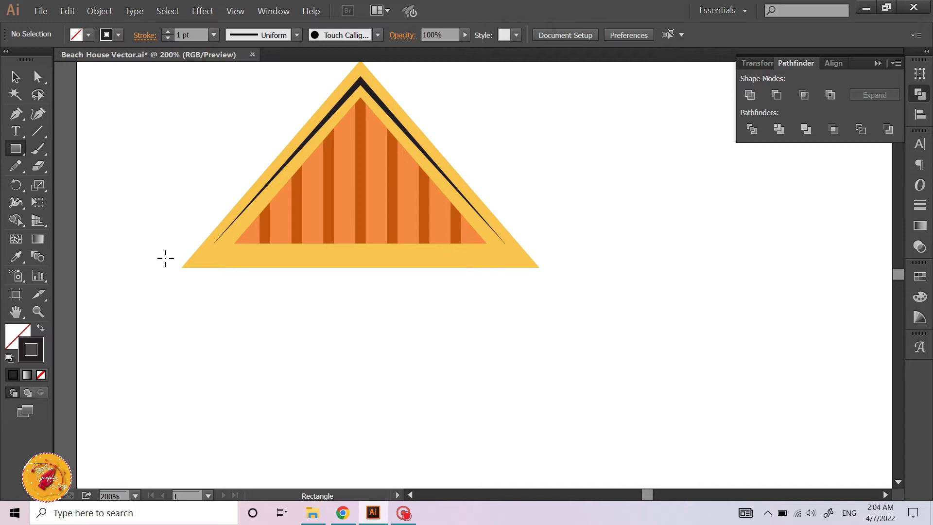
{"action": "left_click_drag", "start_coordinate": [159, 253], "coordinate": [559, 280]}
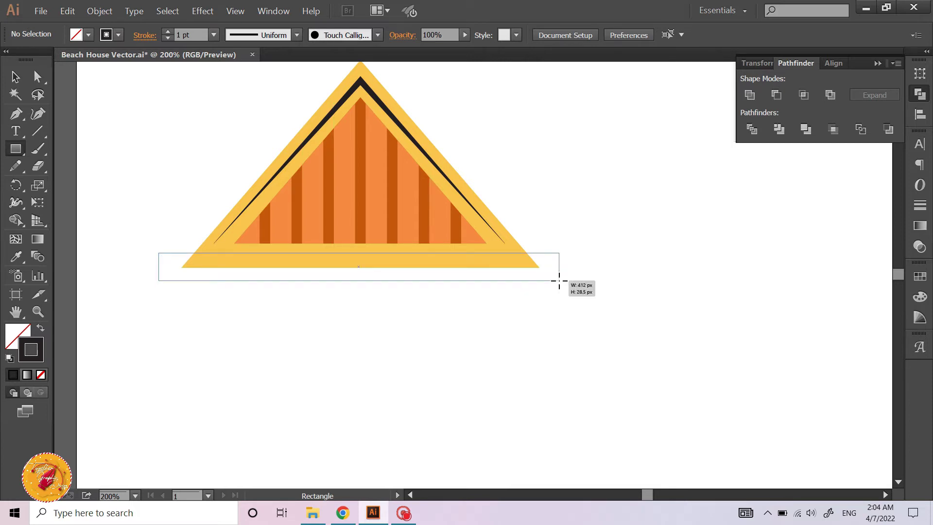
{"action": "left_click", "coordinate": [15, 76]}
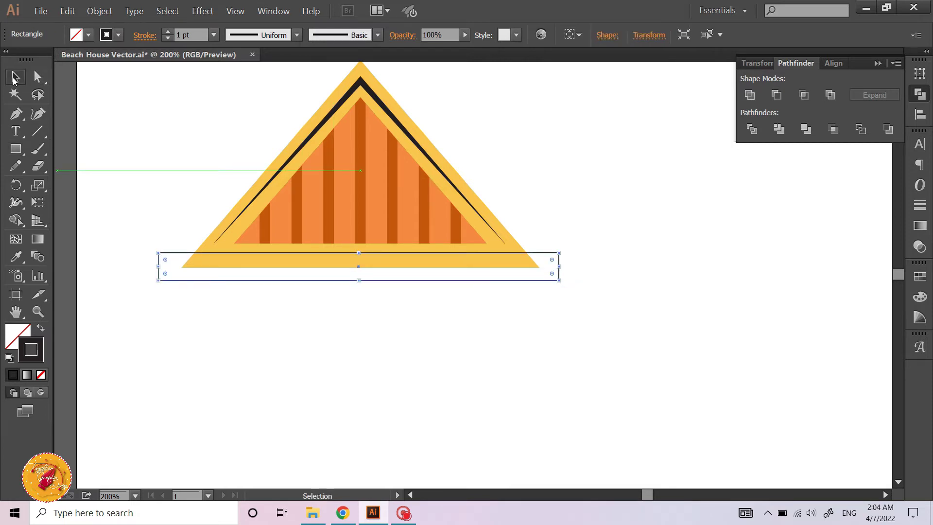
{"action": "scroll", "coordinate": [340, 283], "scroll_direction": "up", "scroll_amount": 1}
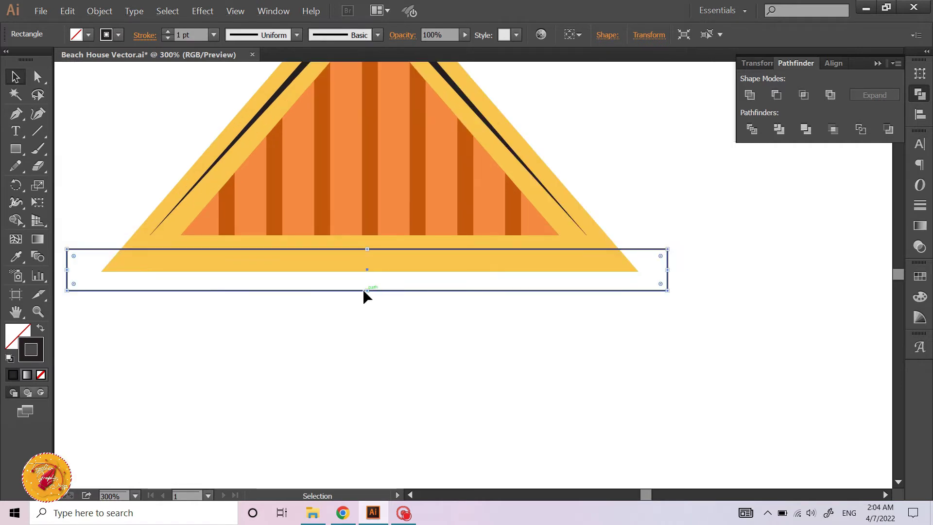
{"action": "left_click_drag", "start_coordinate": [366, 290], "coordinate": [368, 302]}
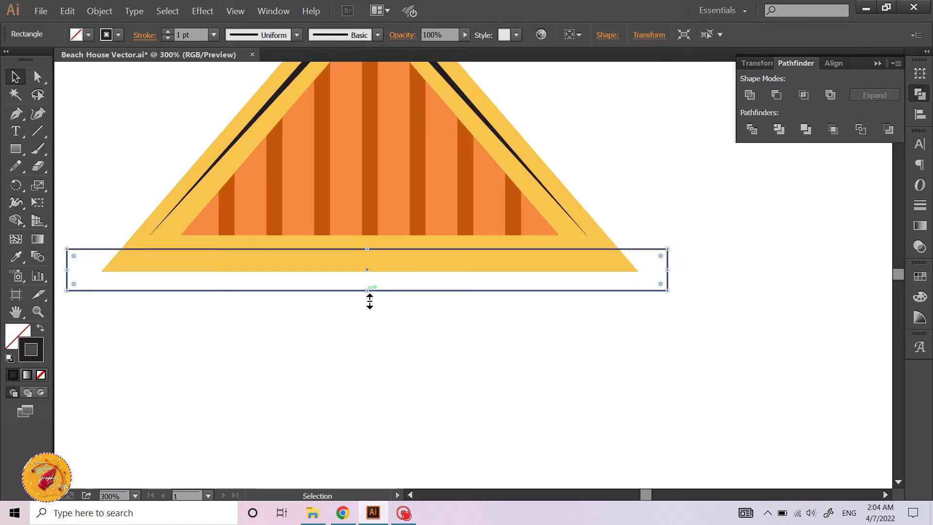
{"action": "left_click", "coordinate": [223, 284]}
- Split the rectangle along a horizontal pen line with Pathfinder Divide and ungroup the two strips
{"action": "scroll", "coordinate": [161, 257], "scroll_direction": "left", "scroll_amount": 2}
{"action": "left_click", "coordinate": [16, 114]}
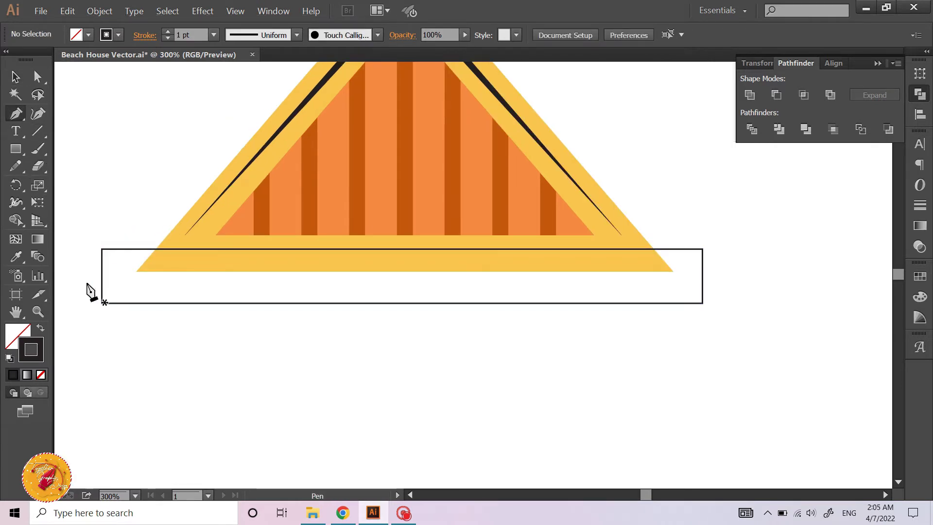
{"action": "left_click", "coordinate": [86, 282]}
{"action": "left_click", "coordinate": [734, 282]}
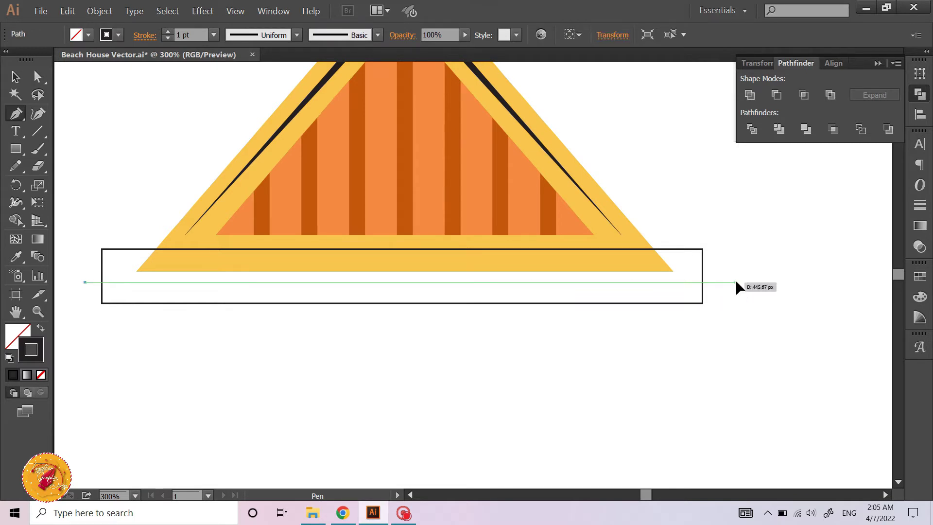
{"action": "left_click", "coordinate": [727, 271], "text": "ctrl"}
{"action": "left_click_drag", "start_coordinate": [687, 323], "coordinate": [726, 182]}
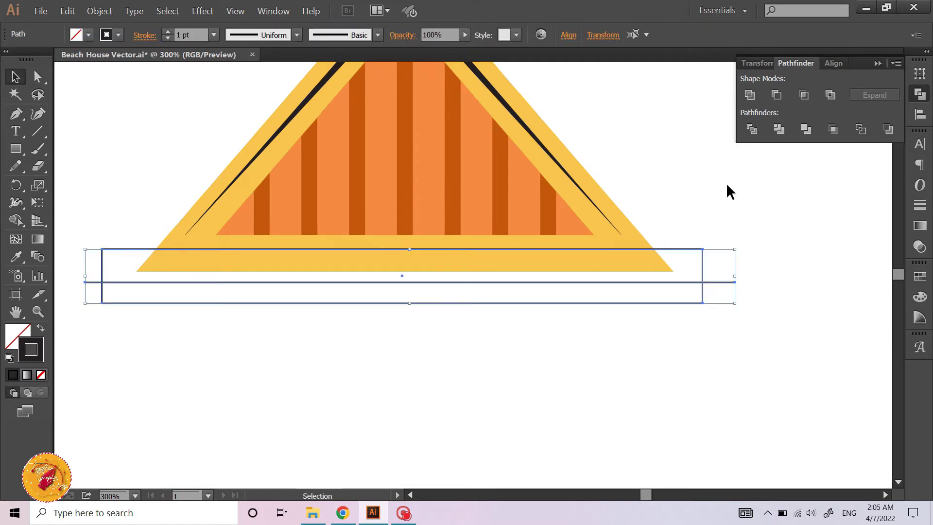
{"action": "left_click", "coordinate": [756, 138]}
{"action": "right_click", "coordinate": [695, 269]}
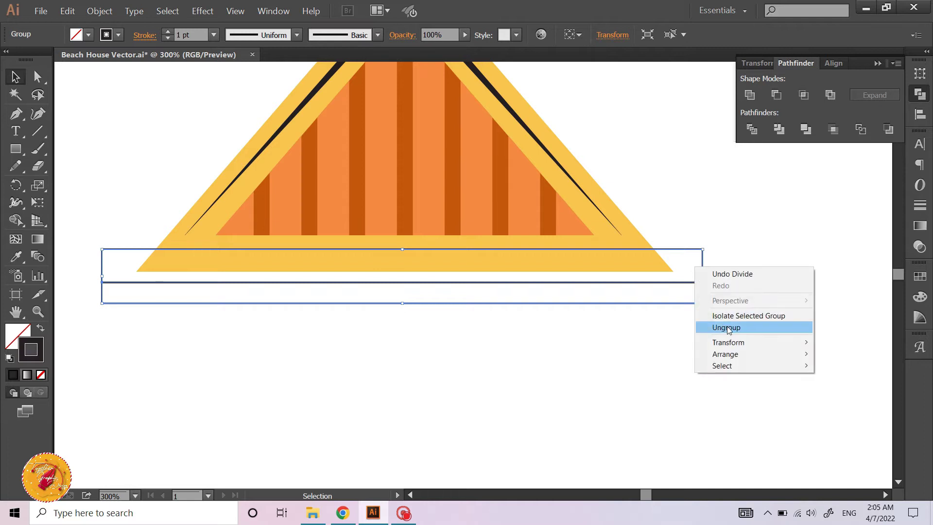
{"action": "left_click", "coordinate": [727, 327]}
{"action": "left_click", "coordinate": [727, 328]}
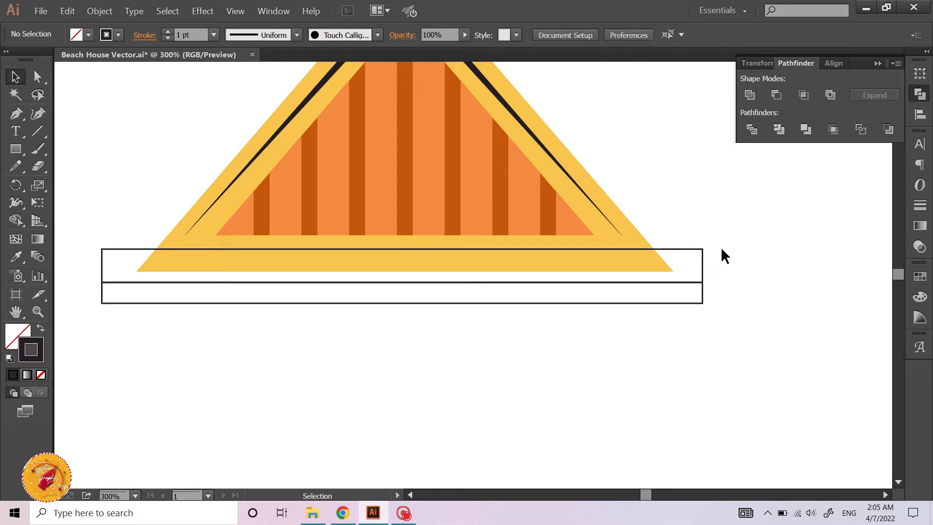
{"action": "left_click", "coordinate": [695, 265]}
- Eyedropper the roof's yellow onto the top strip and dark orange onto the bottom strip
{"action": "key", "text": "i"}
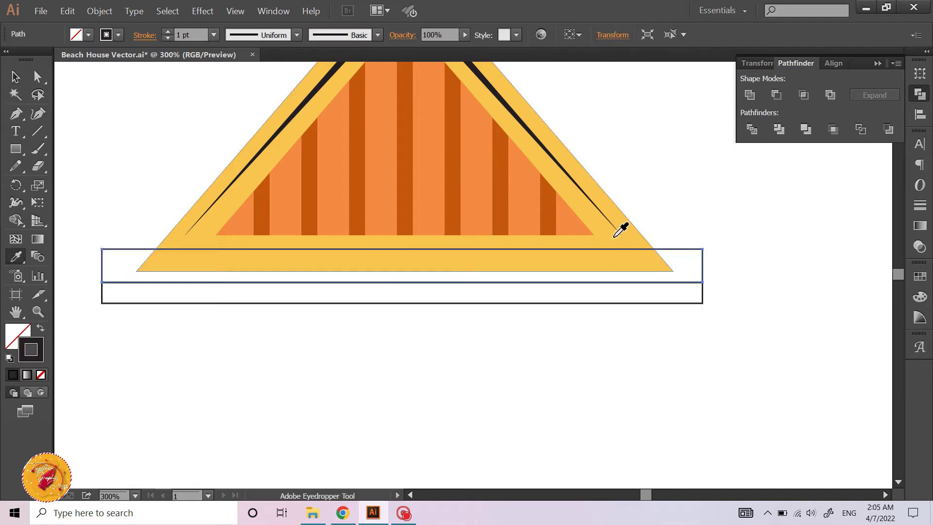
{"action": "left_click", "coordinate": [614, 237]}
{"action": "key", "text": "v"}
{"action": "left_click", "coordinate": [663, 188]}
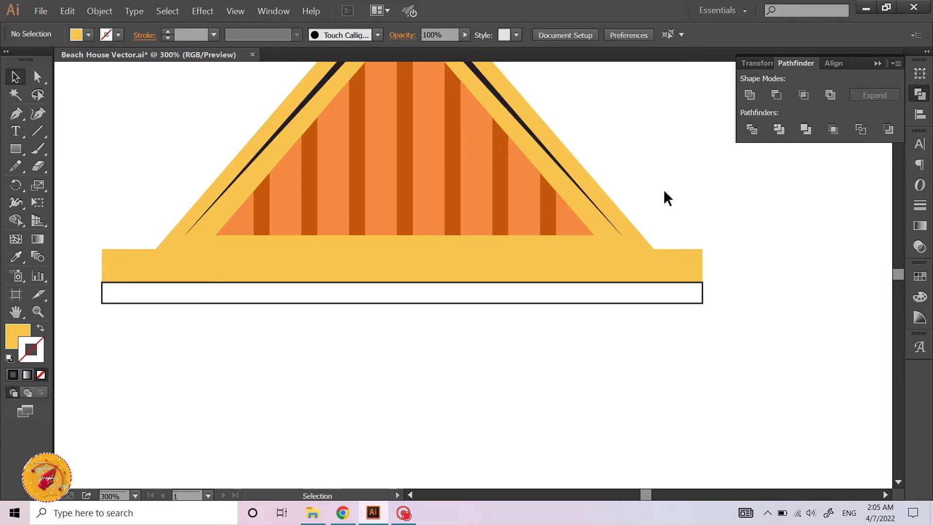
{"action": "scroll", "coordinate": [711, 291], "scroll_direction": "right", "scroll_amount": 1}
{"action": "left_click_drag", "start_coordinate": [678, 320], "coordinate": [676, 317]}
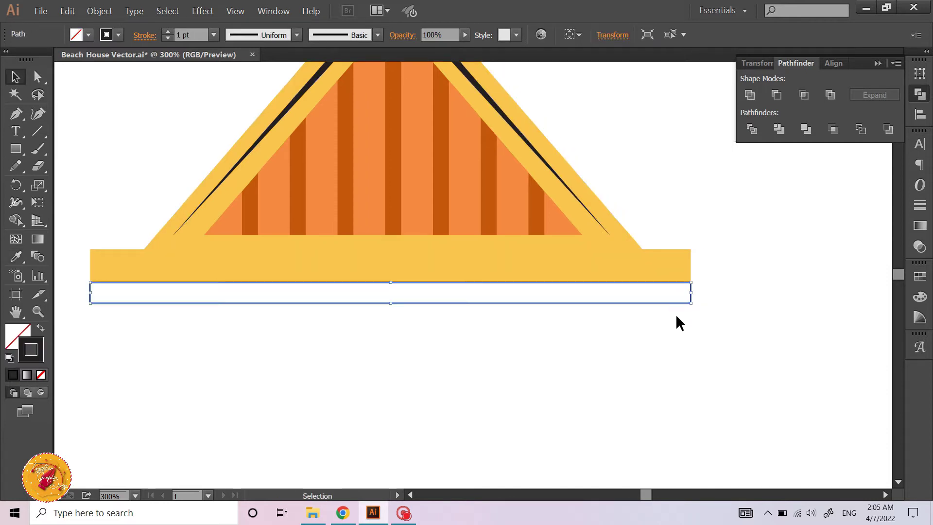
{"action": "key", "text": "i"}
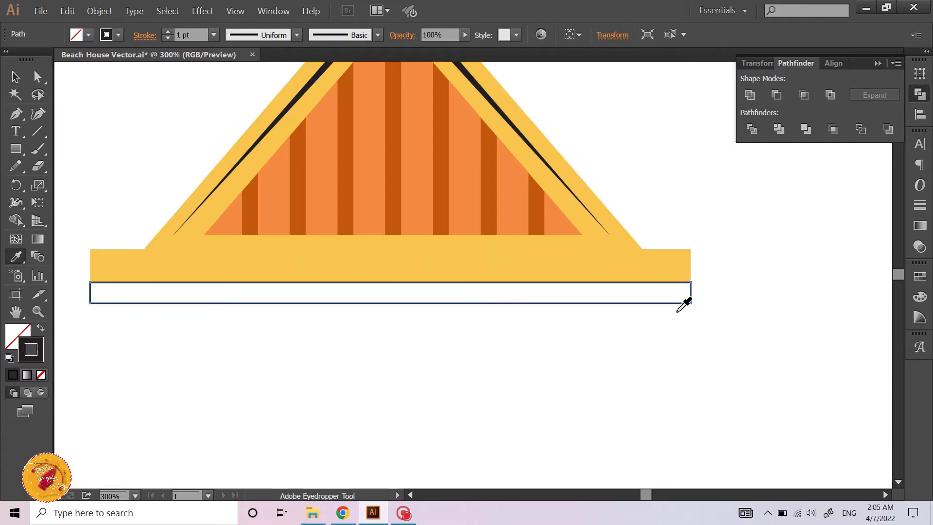
{"action": "left_click", "coordinate": [494, 188]}
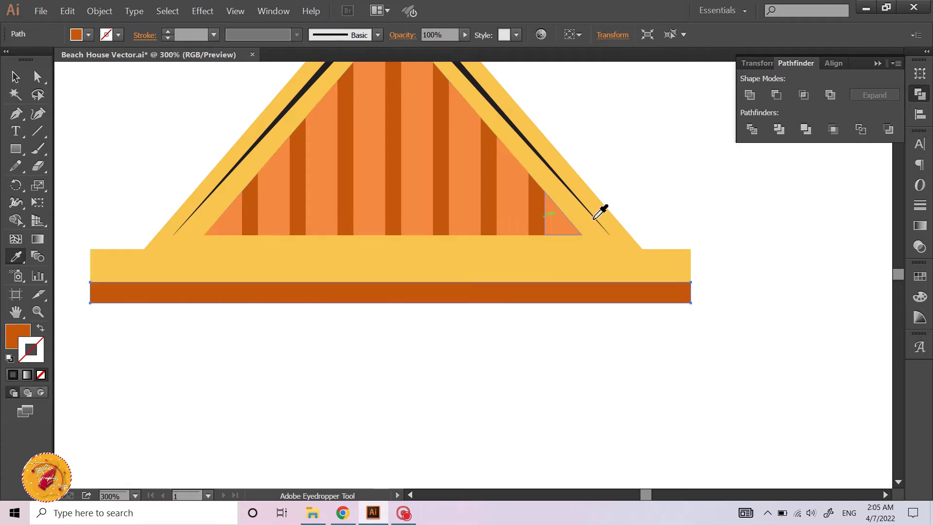
- Round the right ends of both roof bars with the live corner widgets
{"action": "key", "text": "v"}
{"action": "left_click", "coordinate": [702, 228]}
{"action": "key", "text": "a"}
{"action": "mouse_move", "coordinate": [702, 236]}
{"action": "left_mouse_down"}
{"action": "mouse_move", "coordinate": [672, 323]}
{"action": "mouse_move", "coordinate": [606, 321]}
{"action": "left_mouse_up"}
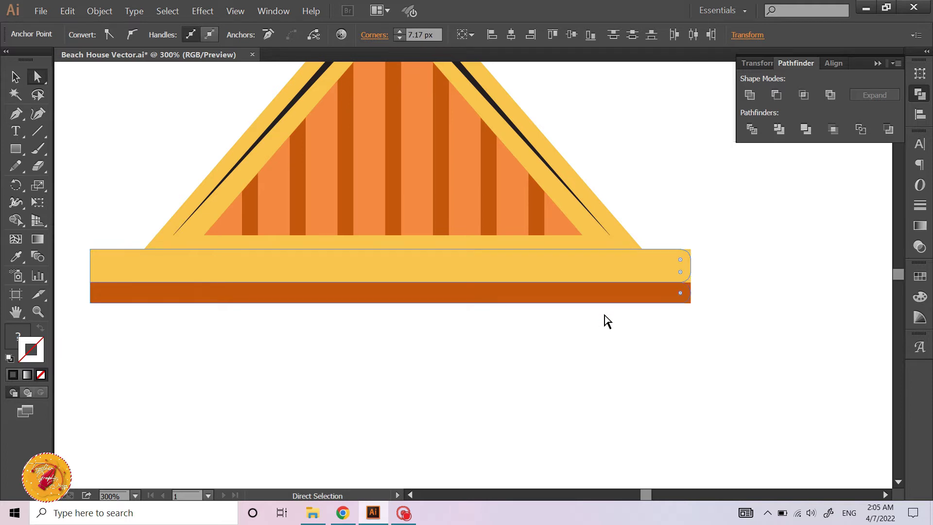
{"action": "left_click", "coordinate": [637, 360]}
- Round the left ends of both roof bars the same way
{"action": "scroll", "coordinate": [145, 272], "scroll_direction": "left", "scroll_amount": 1}
{"action": "left_click_drag", "start_coordinate": [115, 236], "coordinate": [144, 327]}
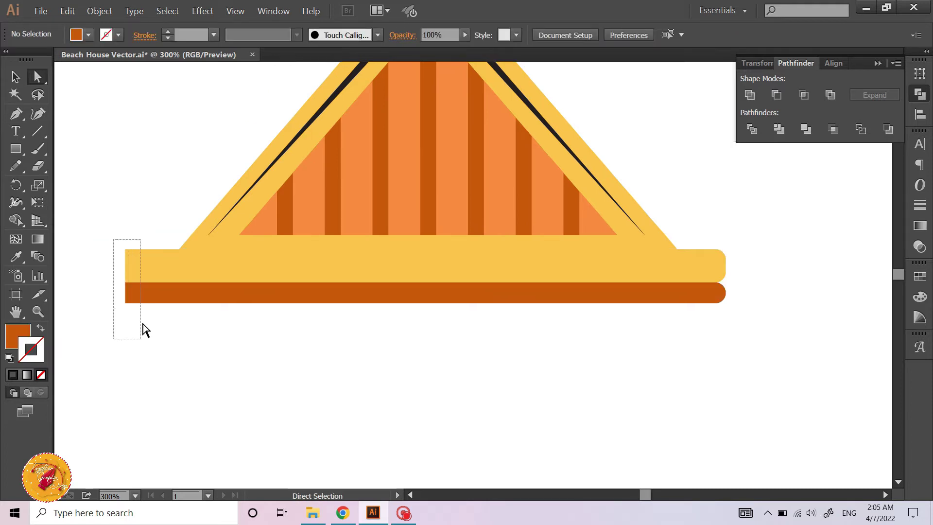
{"action": "left_click_drag", "start_coordinate": [135, 293], "coordinate": [214, 323]}
{"action": "left_click", "coordinate": [331, 357]}
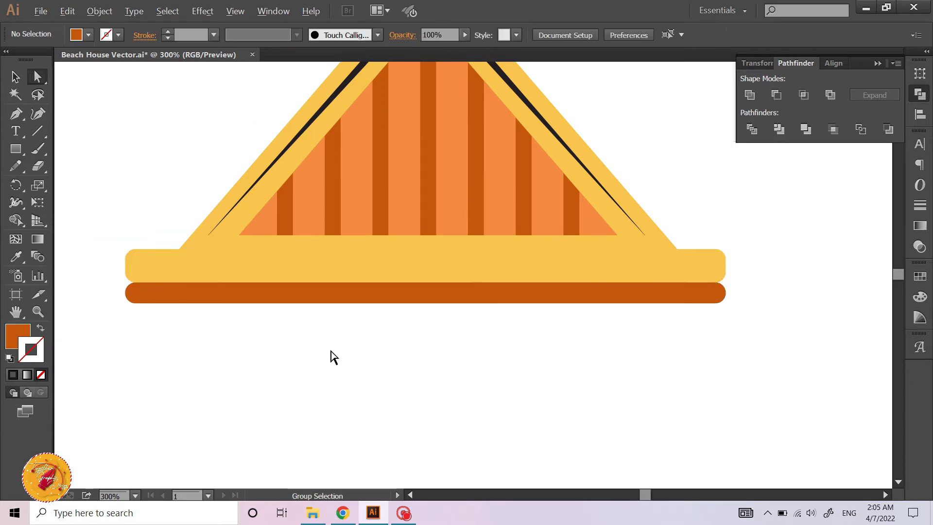
{"action": "scroll", "coordinate": [330, 351], "scroll_direction": "down", "scroll_amount": 2}
{"action": "key", "text": "v"}
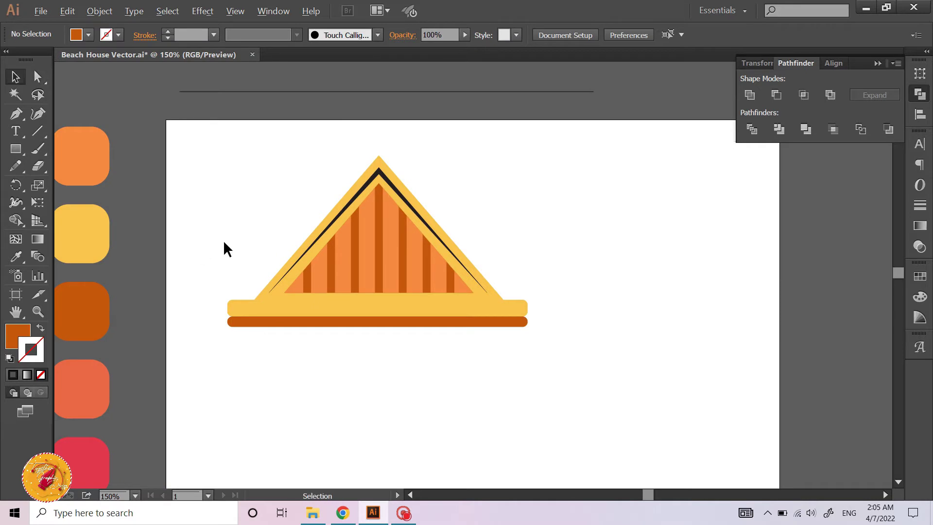
{"action": "scroll", "coordinate": [223, 234], "scroll_direction": "down", "scroll_amount": 2}
{"action": "scroll", "coordinate": [224, 214], "scroll_direction": "down", "scroll_amount": 2}
{"action": "scroll", "coordinate": [223, 211], "scroll_direction": "down", "scroll_amount": 2}
- Scale all the roof pieces down slightly together and move the roof higher on the artboard
{"action": "scroll", "coordinate": [223, 209], "scroll_direction": "down", "scroll_amount": 1}
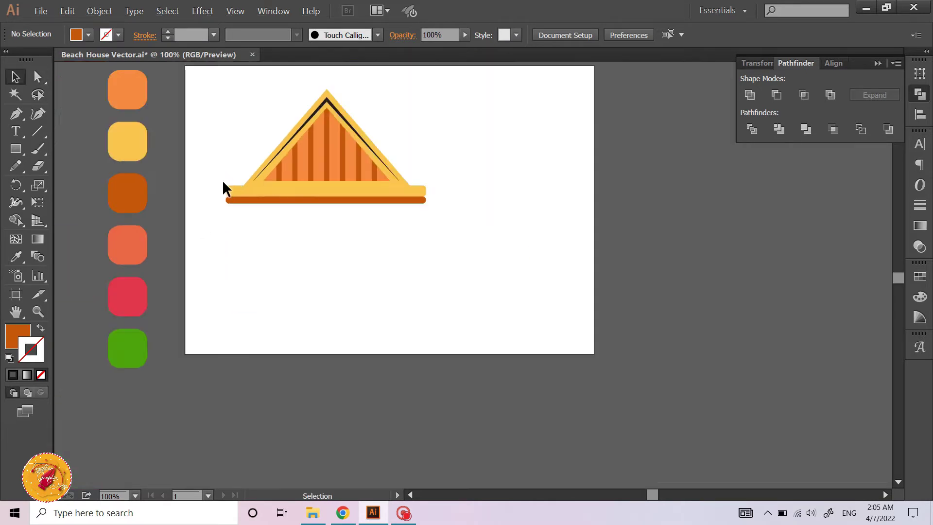
{"action": "scroll", "coordinate": [223, 187], "scroll_direction": "up", "scroll_amount": 1}
{"action": "left_click_drag", "start_coordinate": [226, 112], "coordinate": [404, 249]}
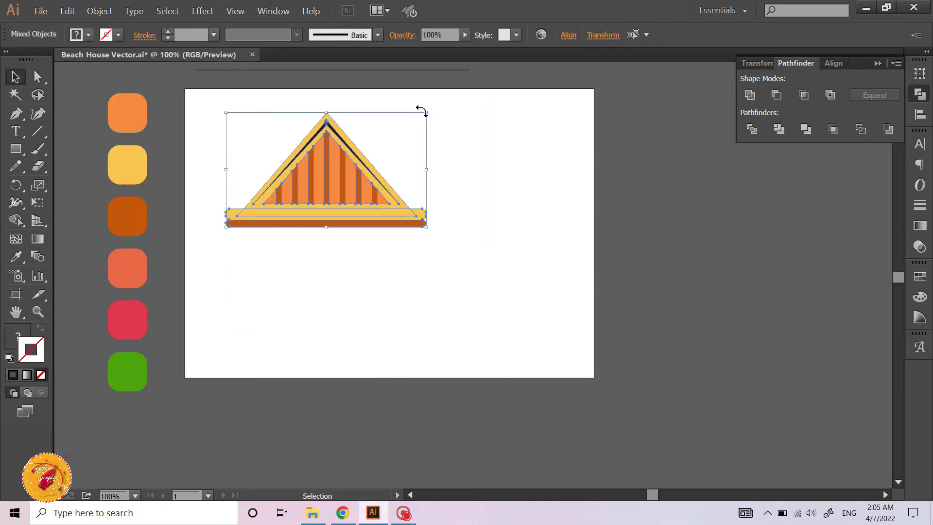
{"action": "left_click_drag", "start_coordinate": [427, 115], "coordinate": [411, 123]}
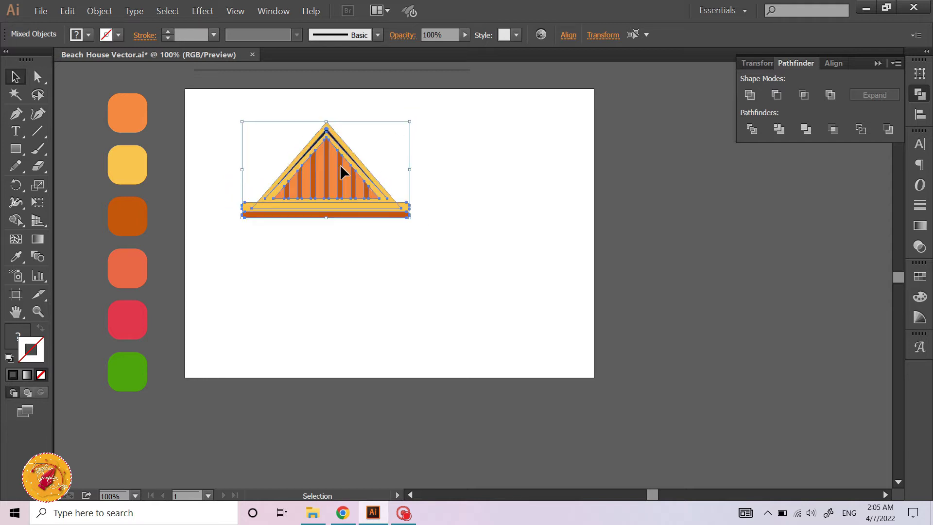
{"action": "left_click_drag", "start_coordinate": [336, 164], "coordinate": [339, 141]}
{"action": "left_click", "coordinate": [334, 203]}
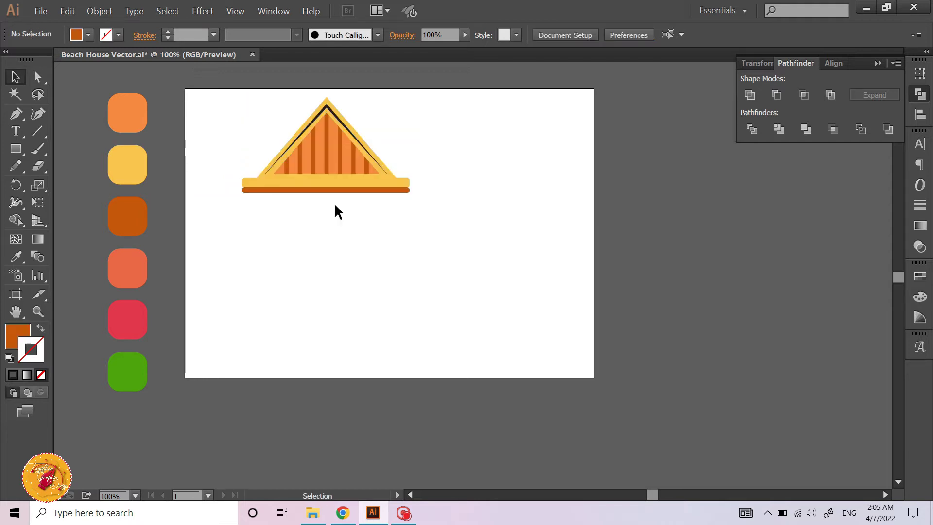
{"action": "scroll", "coordinate": [331, 212], "scroll_direction": "up", "scroll_amount": 1}
{"action": "scroll", "coordinate": [328, 214], "scroll_direction": "up", "scroll_amount": 1}
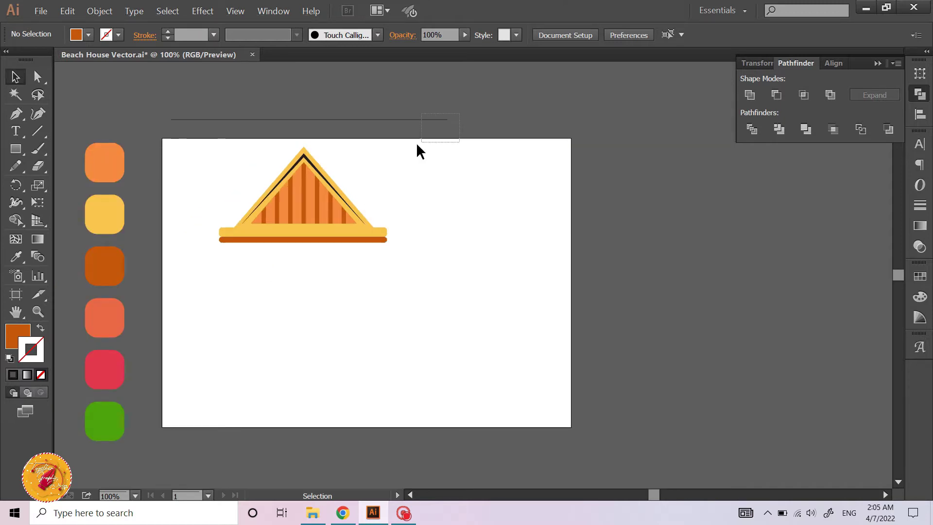
{"action": "left_click", "coordinate": [418, 119]}
{"action": "left_click", "coordinate": [429, 228]}
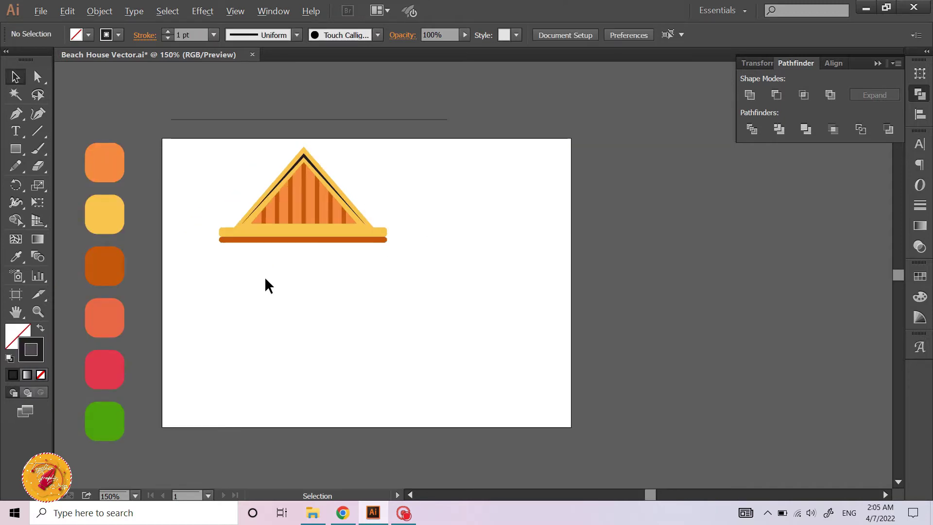
{"action": "scroll", "coordinate": [264, 275], "scroll_direction": "up", "scroll_amount": 1}
- Draw the house-body rectangle under the roof base, lengthen it downward and narrow its sides
{"action": "scroll", "coordinate": [265, 283], "scroll_direction": "down", "scroll_amount": 1}
{"action": "key", "text": "m"}
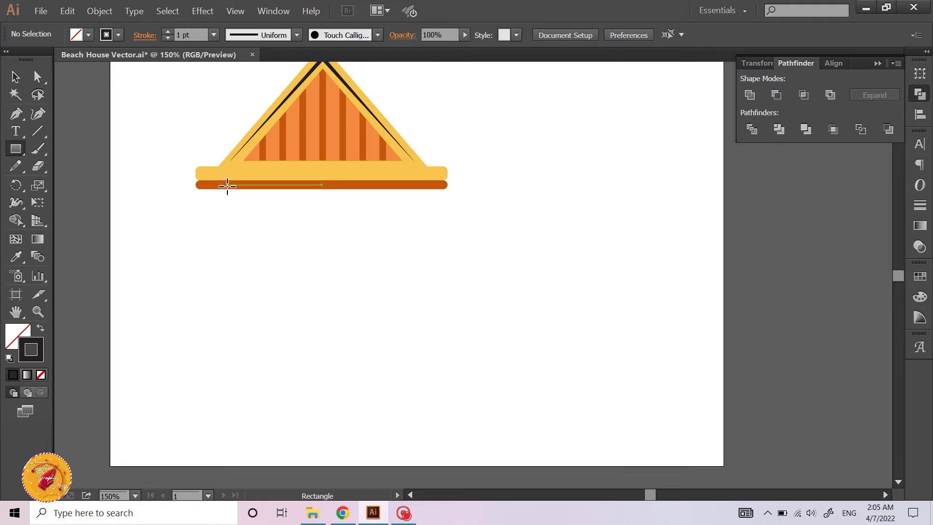
{"action": "mouse_move", "coordinate": [227, 185]}
{"action": "left_mouse_down"}
{"action": "mouse_move", "coordinate": [418, 287]}
{"action": "mouse_move", "coordinate": [422, 372]}
{"action": "left_mouse_up"}
{"action": "key", "text": "v"}
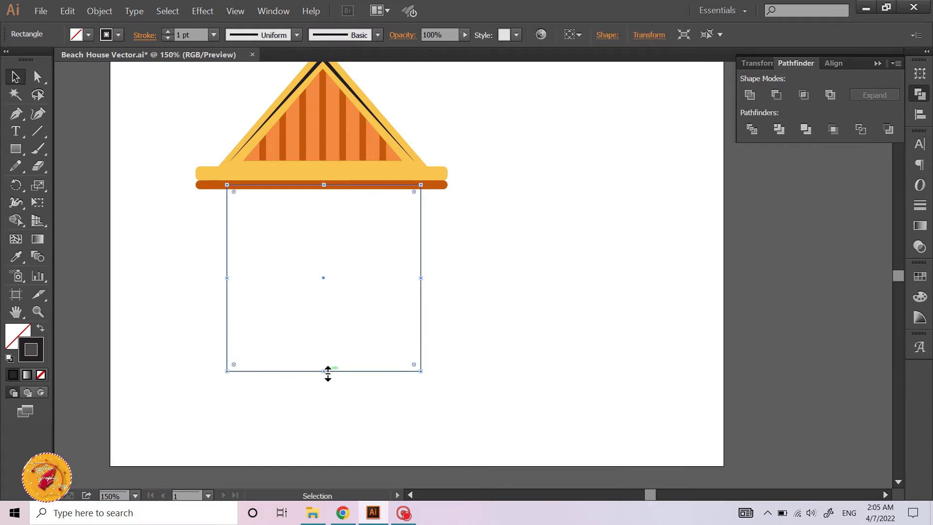
{"action": "left_click_drag", "start_coordinate": [327, 371], "coordinate": [328, 386]}
{"action": "left_click", "coordinate": [501, 330]}
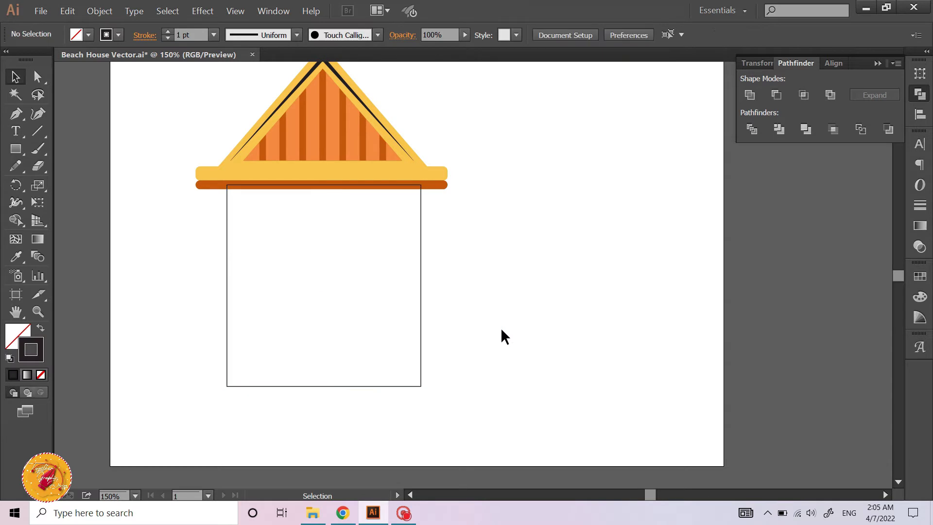
{"action": "left_click_drag", "start_coordinate": [381, 347], "coordinate": [381, 348]}
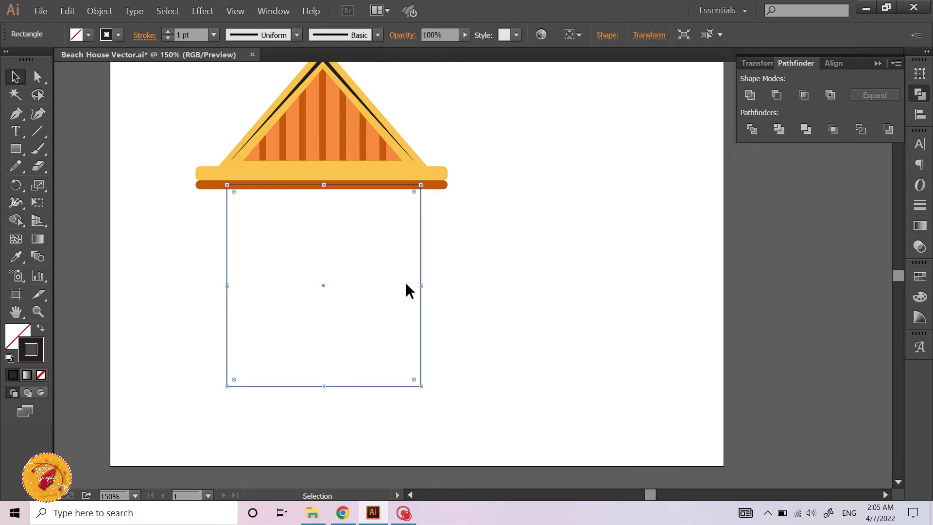
{"action": "left_click_drag", "start_coordinate": [421, 289], "coordinate": [413, 289]}
{"action": "left_click", "coordinate": [454, 304]}
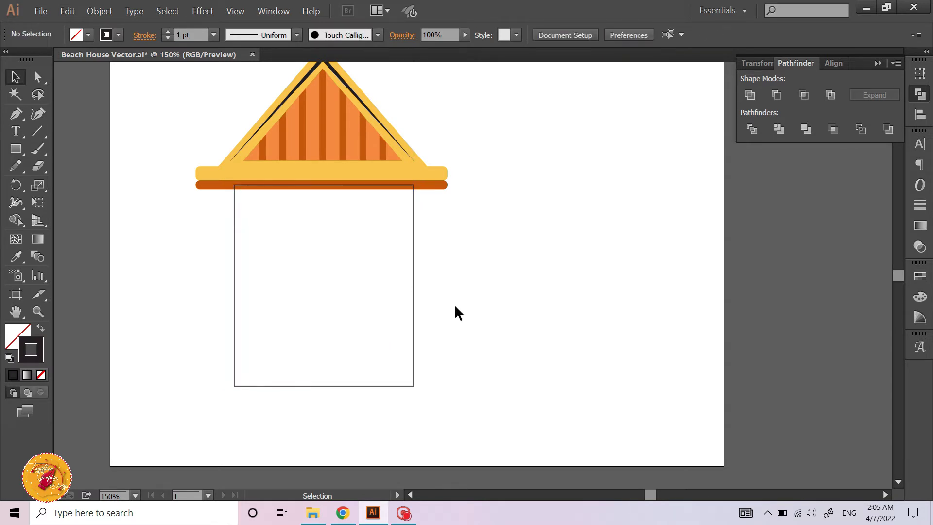
{"action": "left_click", "coordinate": [411, 317]}
{"action": "scroll", "coordinate": [415, 317], "scroll_direction": "left", "scroll_amount": 3}
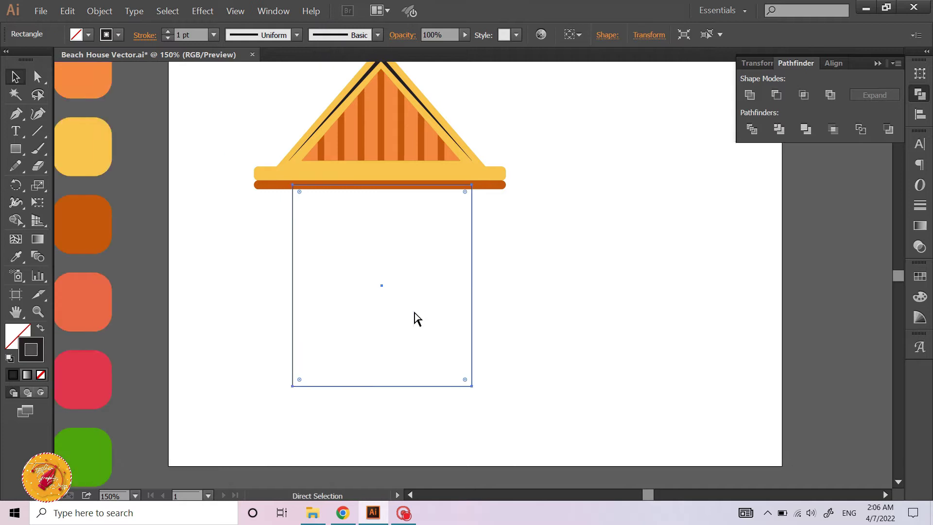
{"action": "scroll", "coordinate": [415, 318], "scroll_direction": "left", "scroll_amount": 2}
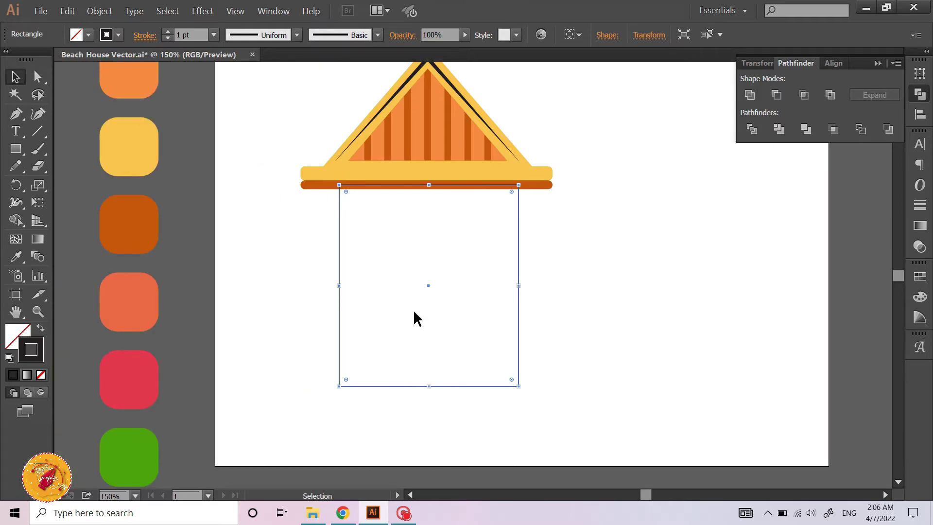
- Fill the house body with the coral swatch, then change it to the red swatch colour
{"action": "key", "text": "i"}
{"action": "left_click", "coordinate": [146, 290]}
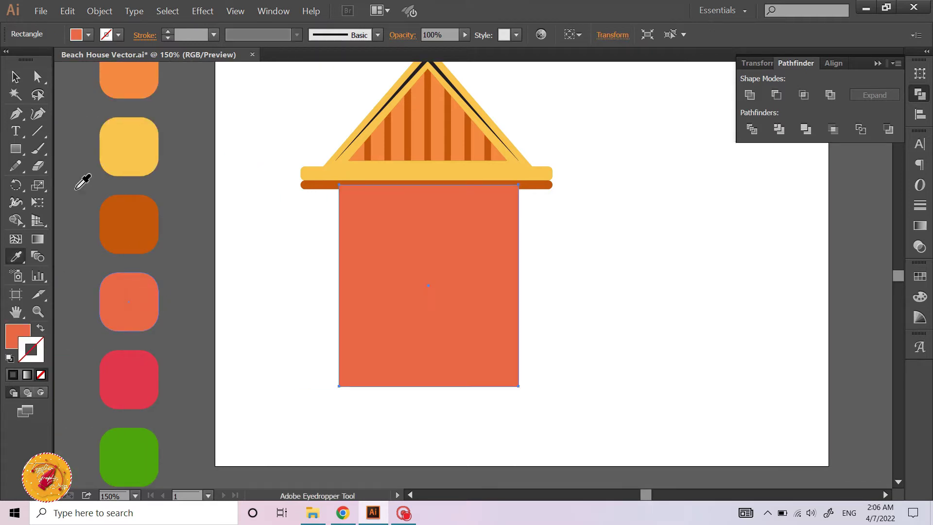
{"action": "left_click", "coordinate": [15, 76]}
{"action": "left_click", "coordinate": [234, 260]}
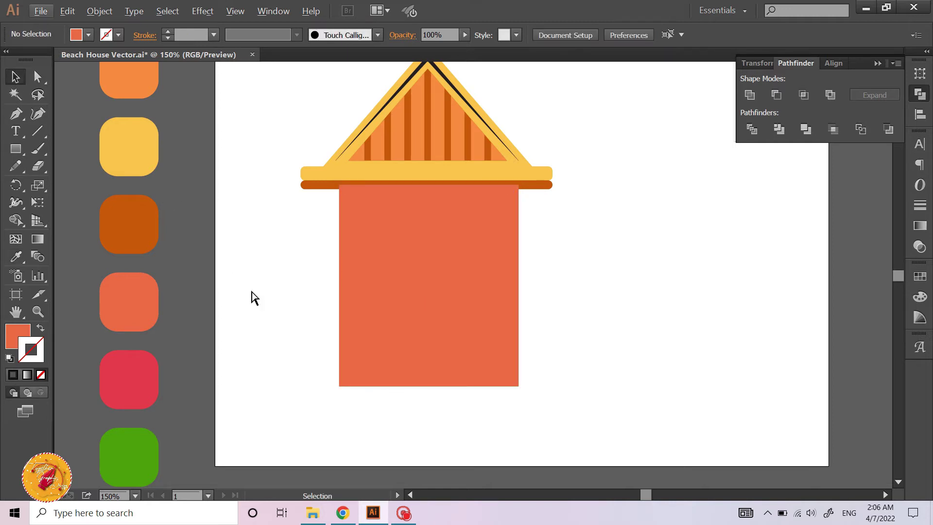
{"action": "scroll", "coordinate": [299, 317], "scroll_direction": "right", "scroll_amount": 1}
{"action": "left_click", "coordinate": [334, 315]}
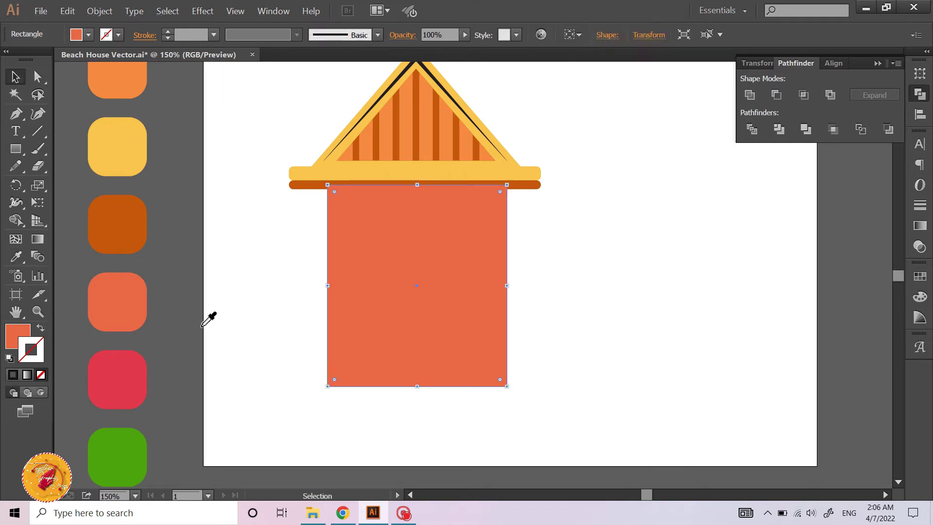
{"action": "key", "text": "i"}
{"action": "left_click", "coordinate": [145, 368]}
{"action": "left_click", "coordinate": [15, 77]}
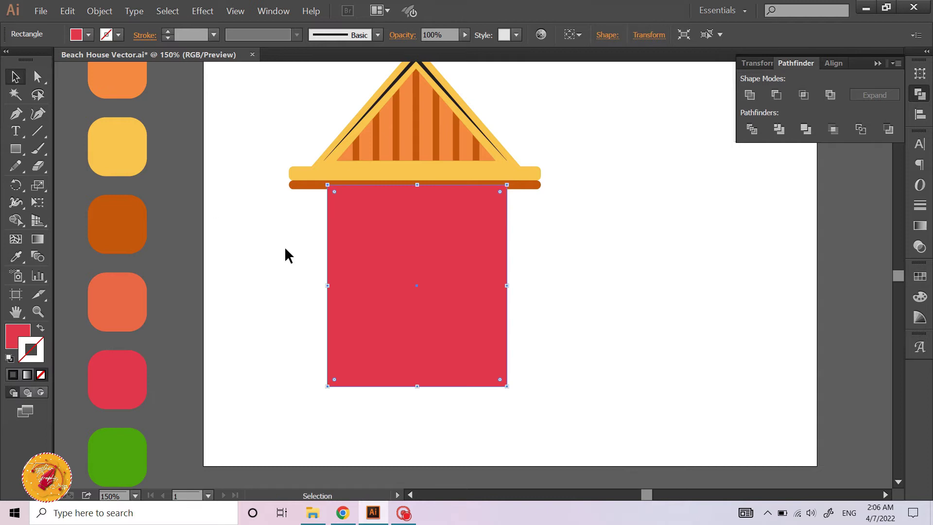
{"action": "left_click", "coordinate": [285, 254]}
- Send the red house body behind the roof with Arrange > Send to Back
{"action": "left_click", "coordinate": [420, 335]}
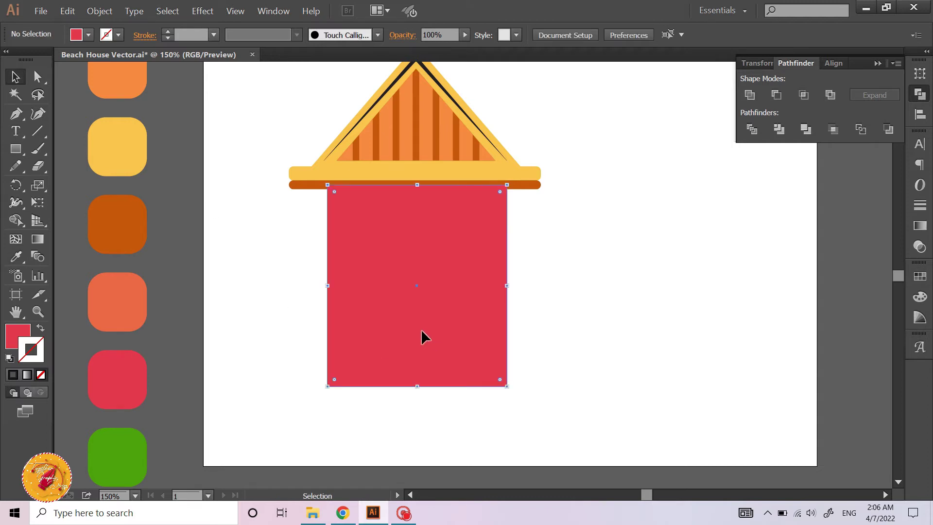
{"action": "right_click", "coordinate": [421, 331]}
{"action": "mouse_move", "coordinate": [453, 480]}
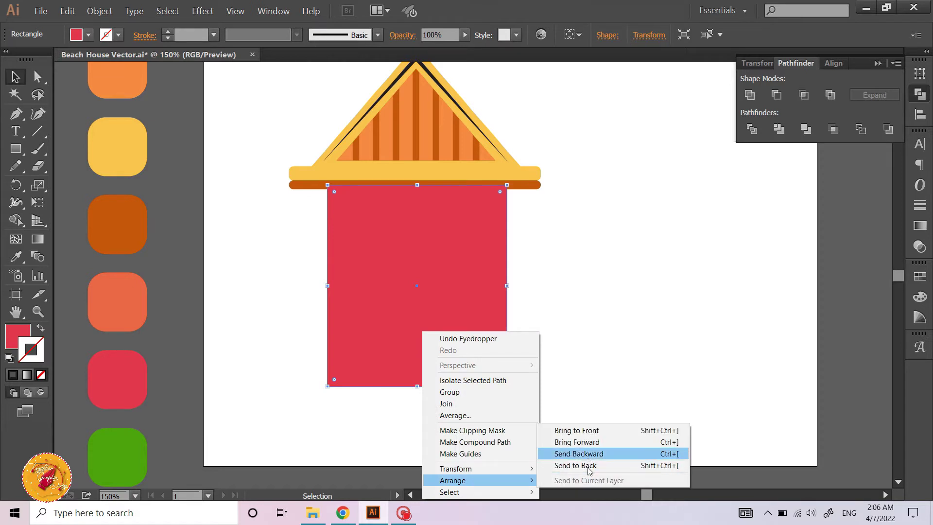
{"action": "left_click", "coordinate": [578, 465]}
{"action": "left_click", "coordinate": [535, 398]}
{"action": "left_click", "coordinate": [498, 345]}
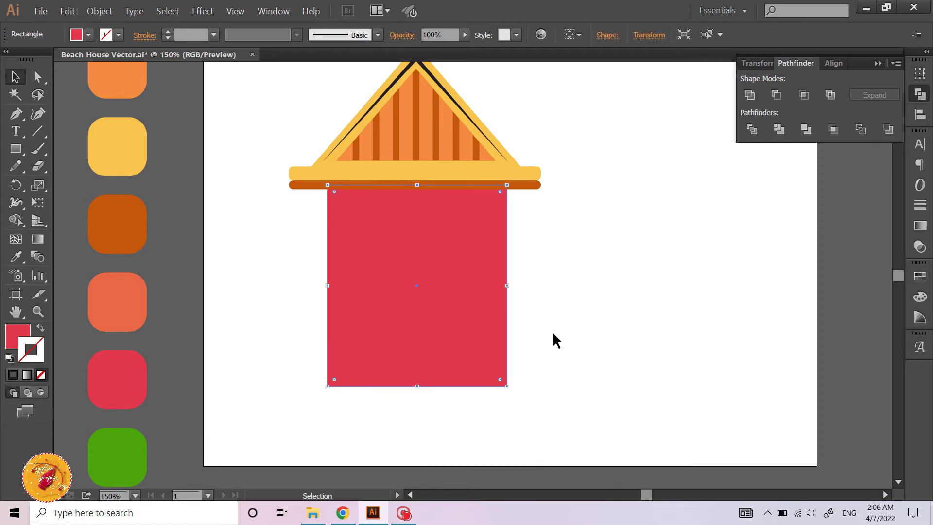
{"action": "scroll", "coordinate": [552, 337], "scroll_direction": "right", "scroll_amount": 1}
{"action": "scroll", "coordinate": [554, 337], "scroll_direction": "right", "scroll_amount": 1}
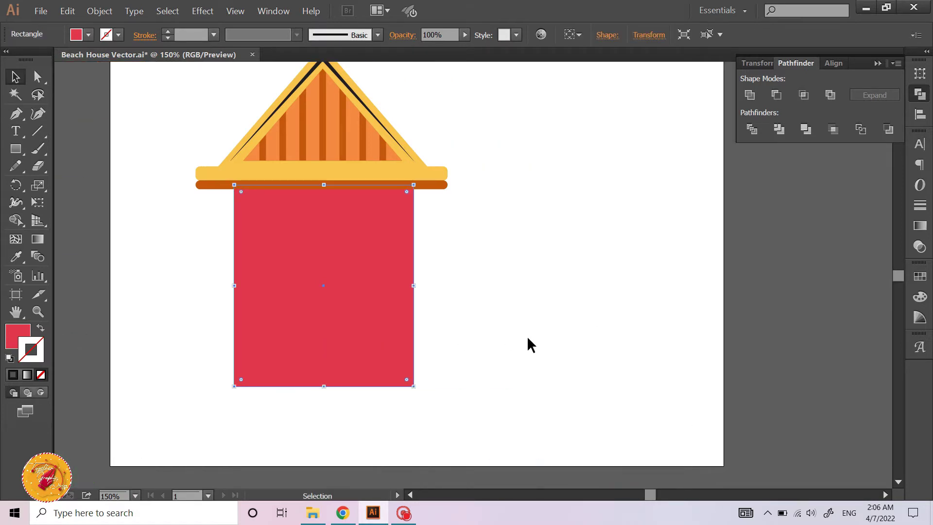
- Copy and paste the red house body in front, placing the copy right of the house
{"action": "left_click", "coordinate": [98, 11]}
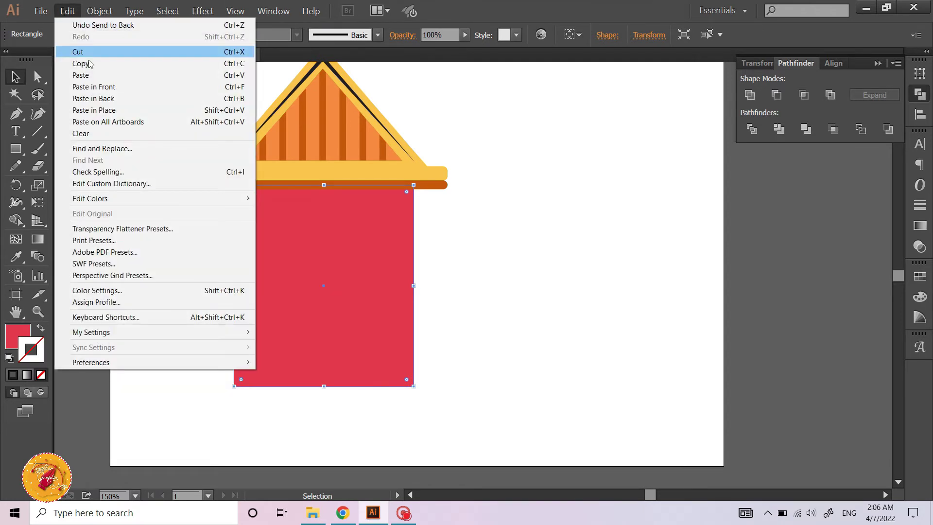
{"action": "left_click", "coordinate": [67, 11]}
{"action": "left_click", "coordinate": [102, 87]}
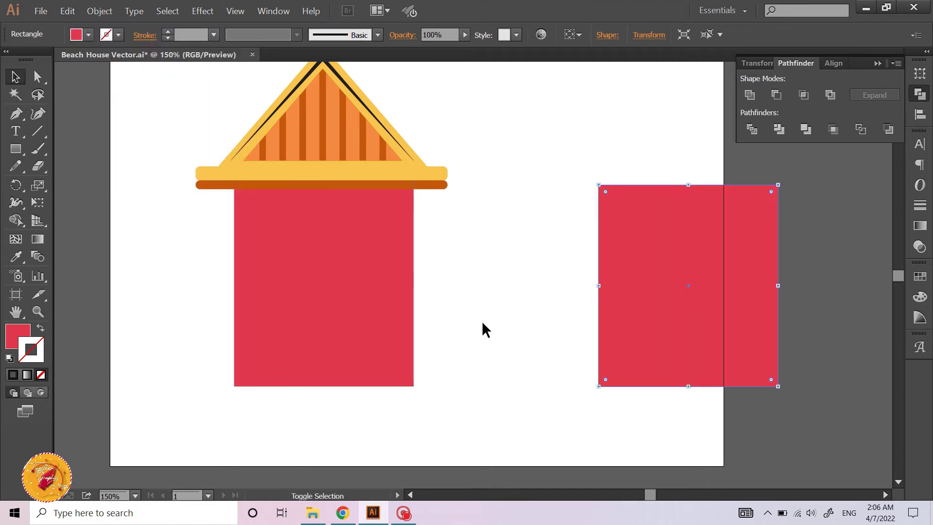
{"action": "left_click", "coordinate": [504, 299]}
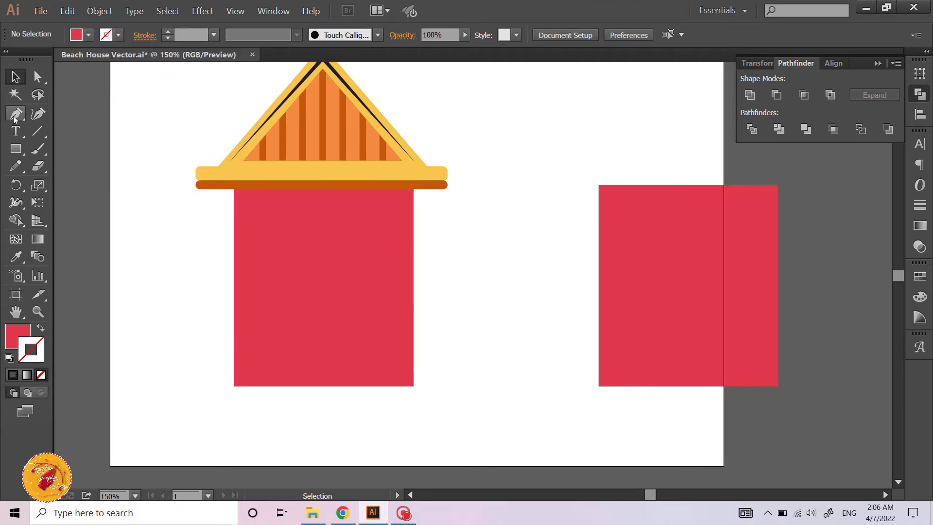
{"action": "left_click", "coordinate": [15, 114]}
- Draw a horizontal line across the right red block and repeat evenly spaced copies downward
{"action": "left_click", "coordinate": [40, 327]}
{"action": "scroll", "coordinate": [544, 219], "scroll_direction": "right", "scroll_amount": 2}
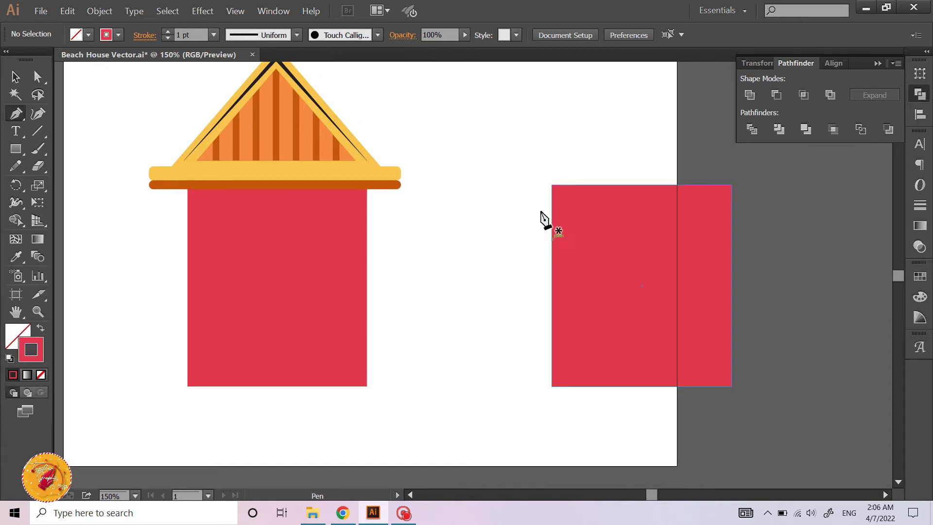
{"action": "left_click", "coordinate": [539, 200]}
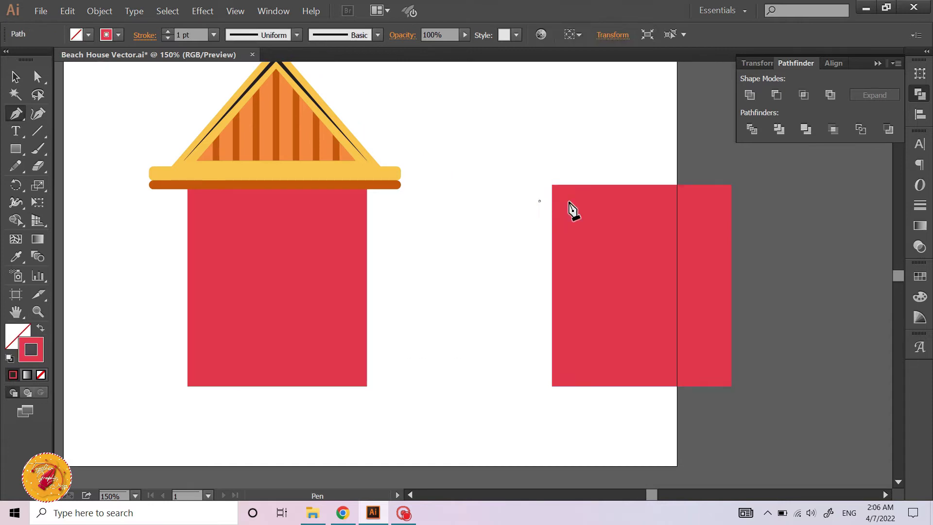
{"action": "left_click", "coordinate": [759, 201]}
{"action": "left_click", "coordinate": [770, 248], "text": "ctrl"}
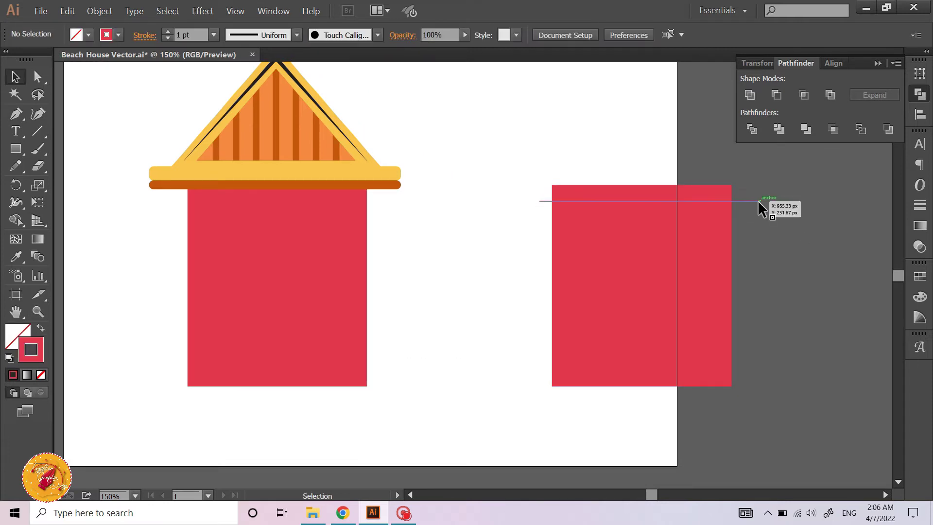
{"action": "left_click_drag", "start_coordinate": [757, 200], "coordinate": [757, 219]}
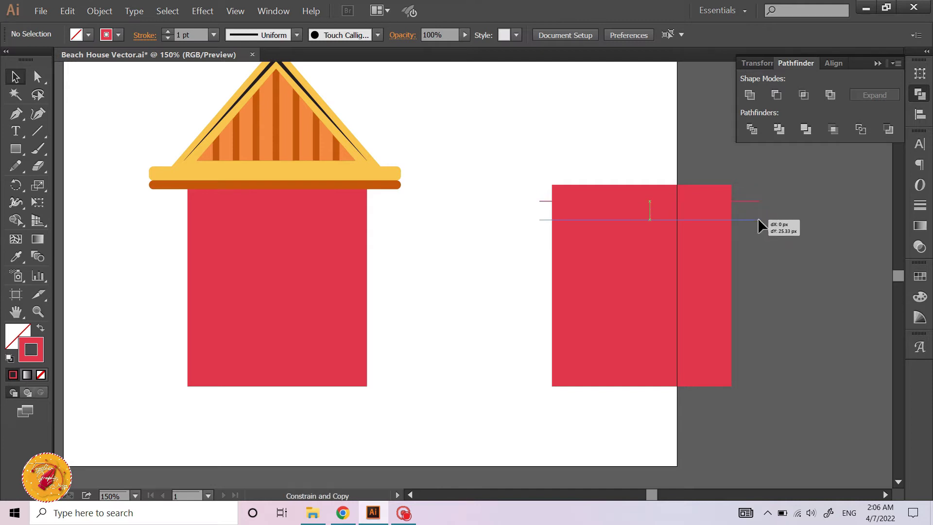
{"action": "key", "text": "a"}
{"action": "key", "text": "ctrl+d"}
{"action": "key", "text": "ctrl+d"}
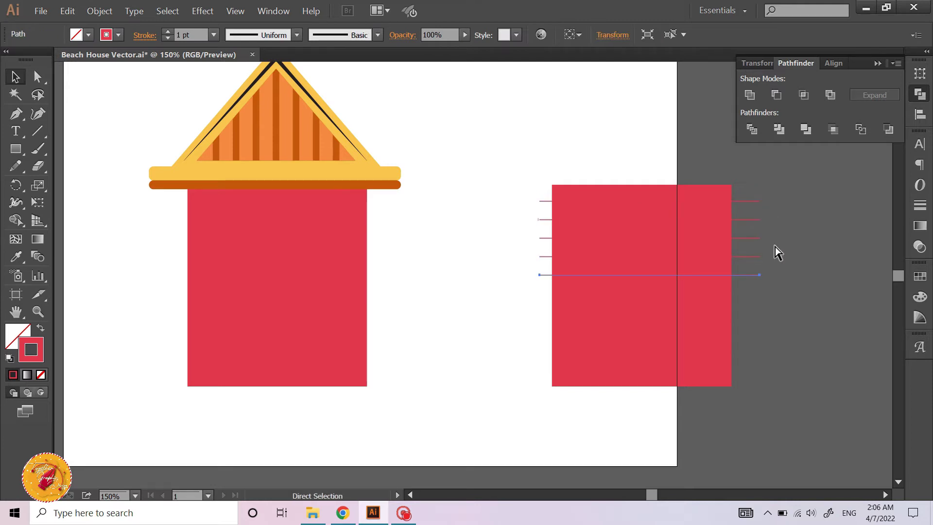
{"action": "key", "text": "ctrl+d"}
{"action": "key", "text": "ctrl+d"}
{"action": "key", "text": "ctrl+d"}
{"action": "key", "text": "v"}
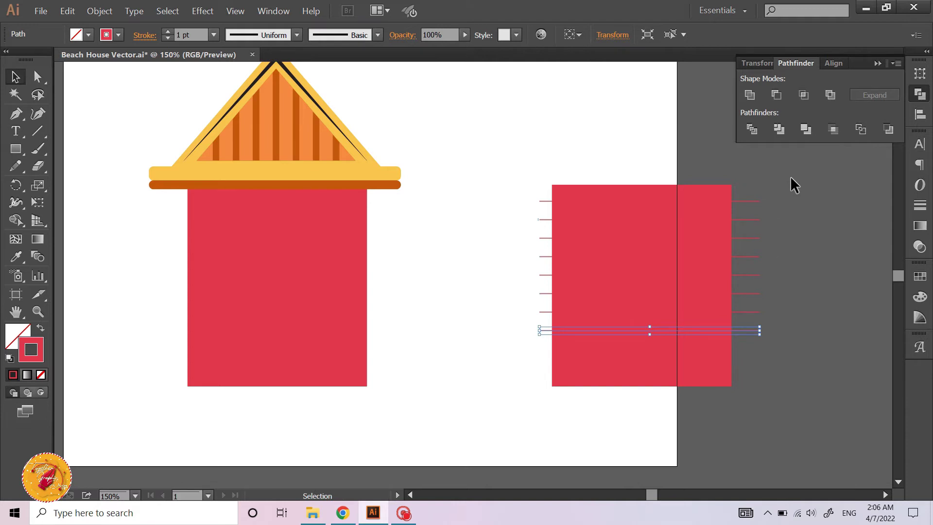
{"action": "left_click", "coordinate": [748, 249]}
- Thicken the lines' stroke and expand them into filled shapes with Object > Expand
{"action": "left_click_drag", "start_coordinate": [735, 345], "coordinate": [746, 350]}
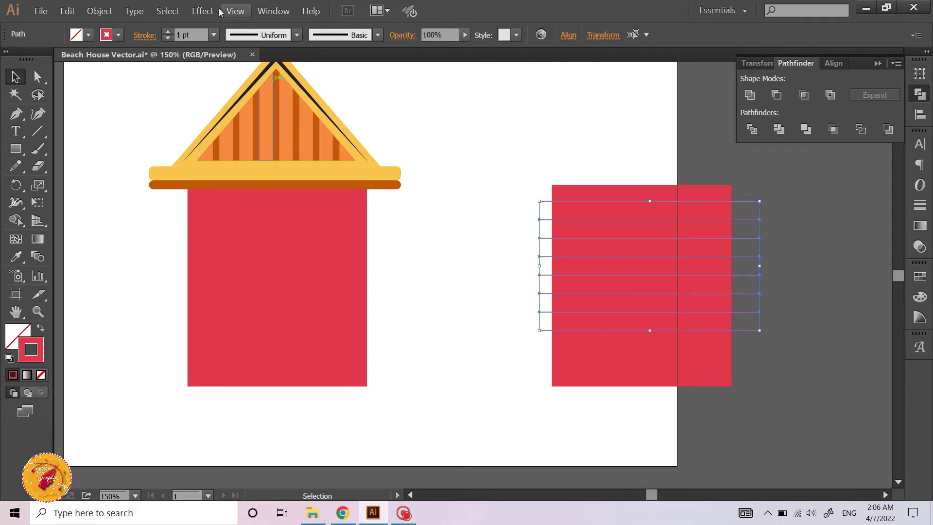
{"action": "key", "text": "Up"}
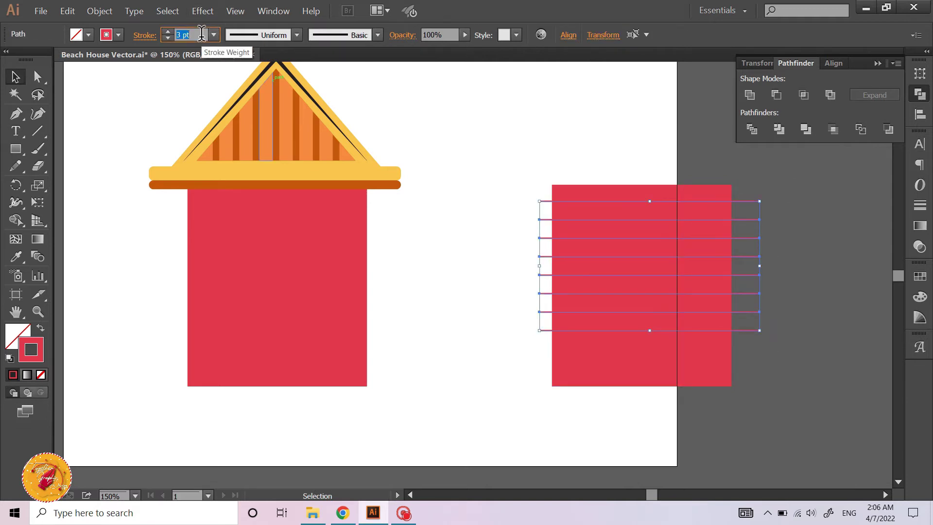
{"action": "left_click", "coordinate": [100, 11]}
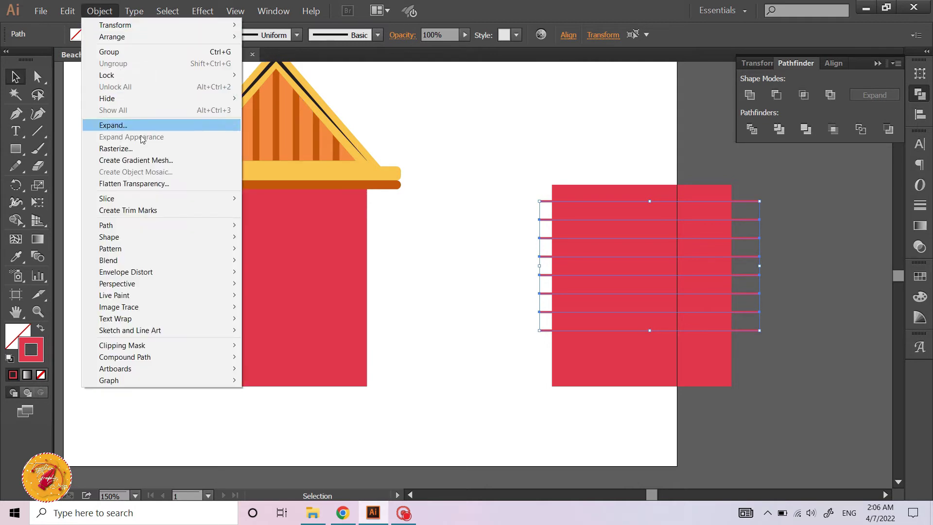
{"action": "left_click", "coordinate": [134, 129]}
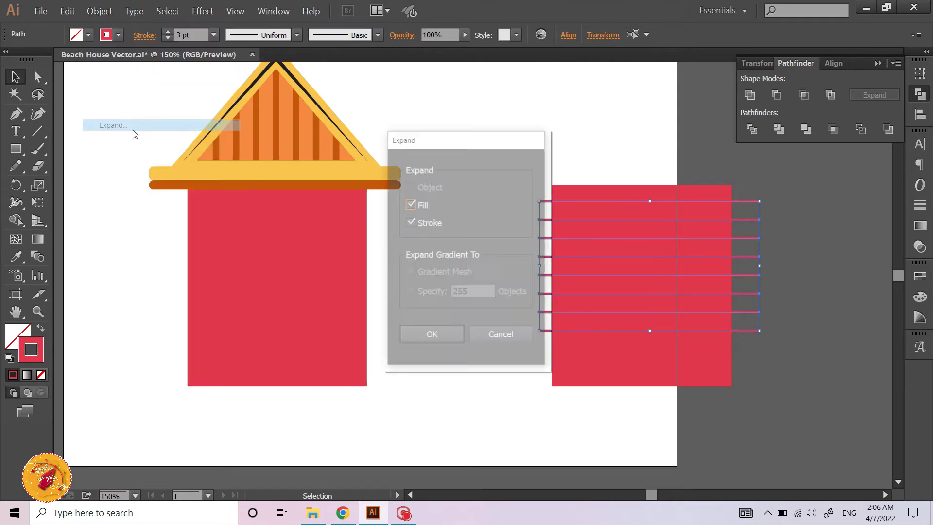
{"action": "left_click", "coordinate": [426, 339]}
{"action": "left_click", "coordinate": [471, 162]}
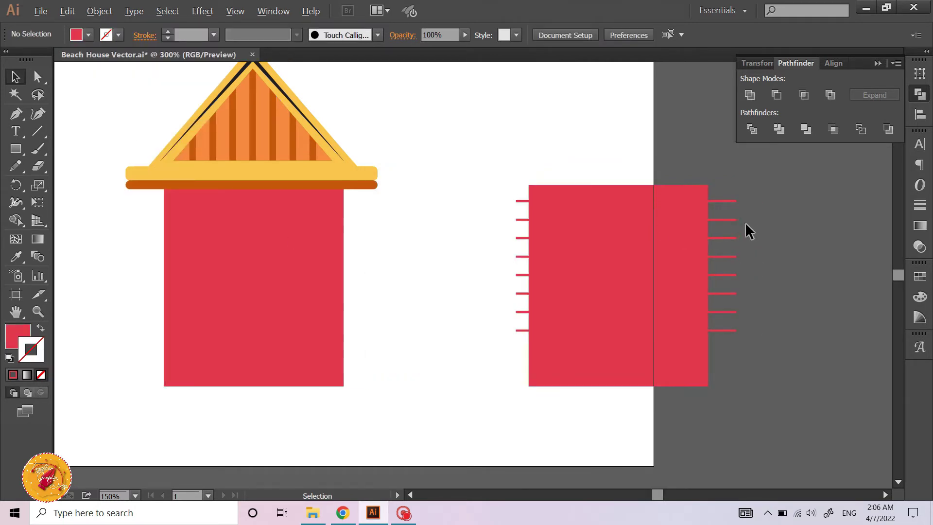
- Duplicate a strip upward between existing stripes, repeat with Ctrl+D, then select all strips
{"action": "scroll", "coordinate": [738, 226], "scroll_direction": "up", "scroll_amount": 3}
{"action": "mouse_move", "coordinate": [710, 208]}
{"action": "left_mouse_down"}
{"action": "mouse_move", "coordinate": [705, 179]}
{"action": "mouse_move", "coordinate": [705, 231]}
{"action": "left_mouse_up"}
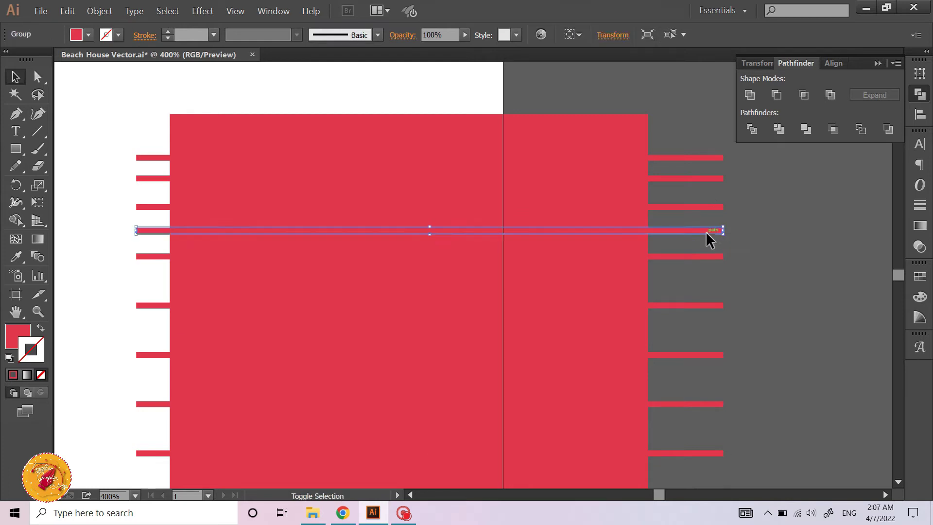
{"action": "key", "text": "ctrl+d"}
{"action": "key", "text": "ctrl+d"}
{"action": "key", "text": "ctrl+d"}
{"action": "key", "text": "ctrl+d"}
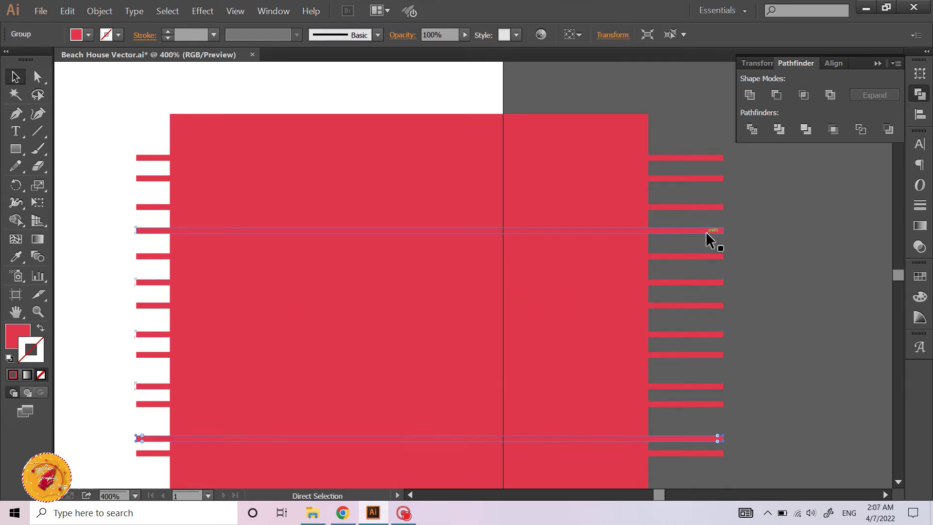
{"action": "left_click", "coordinate": [802, 297]}
{"action": "scroll", "coordinate": [783, 304], "scroll_direction": "down", "scroll_amount": 1}
{"action": "scroll", "coordinate": [751, 303], "scroll_direction": "right", "scroll_amount": 1}
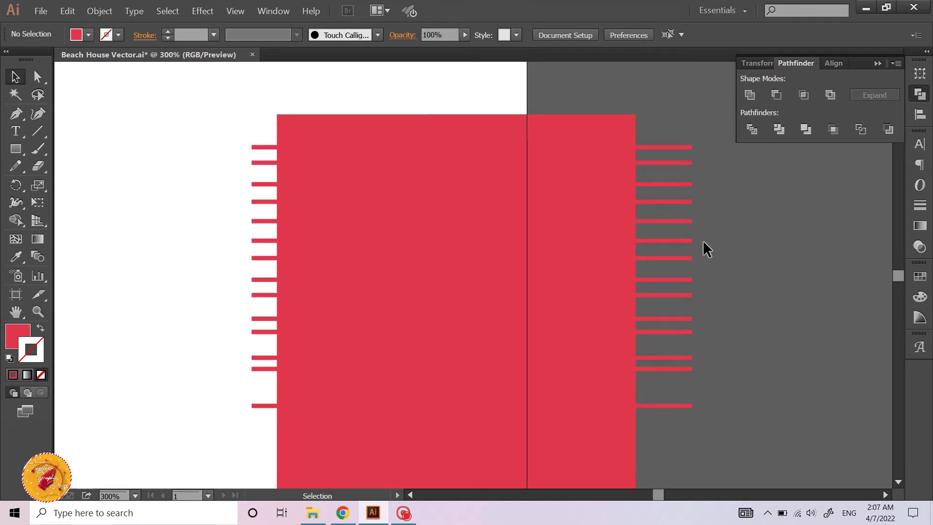
{"action": "scroll", "coordinate": [703, 240], "scroll_direction": "down", "scroll_amount": 1}
{"action": "key", "text": "ctrl+a"}
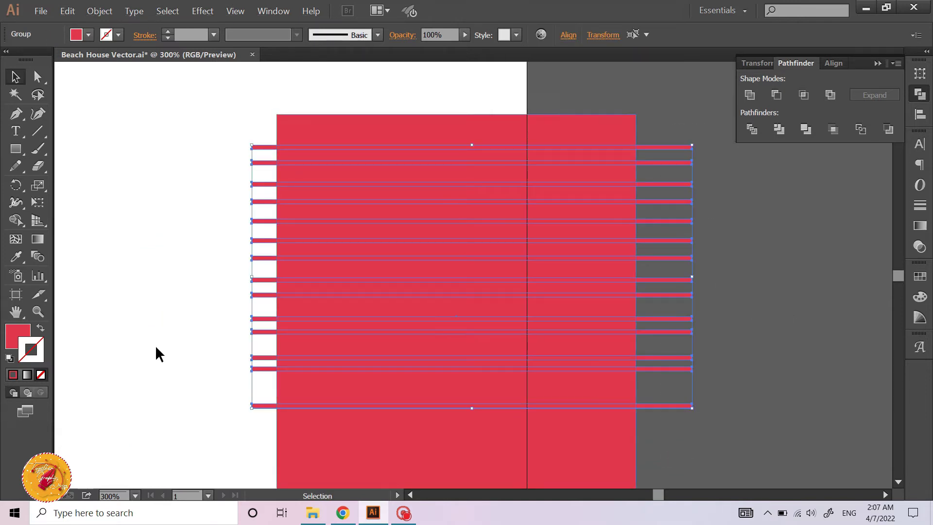
- Set the stripes' fill colour to white (FFFFFF)
{"action": "double_click", "coordinate": [13, 329]}
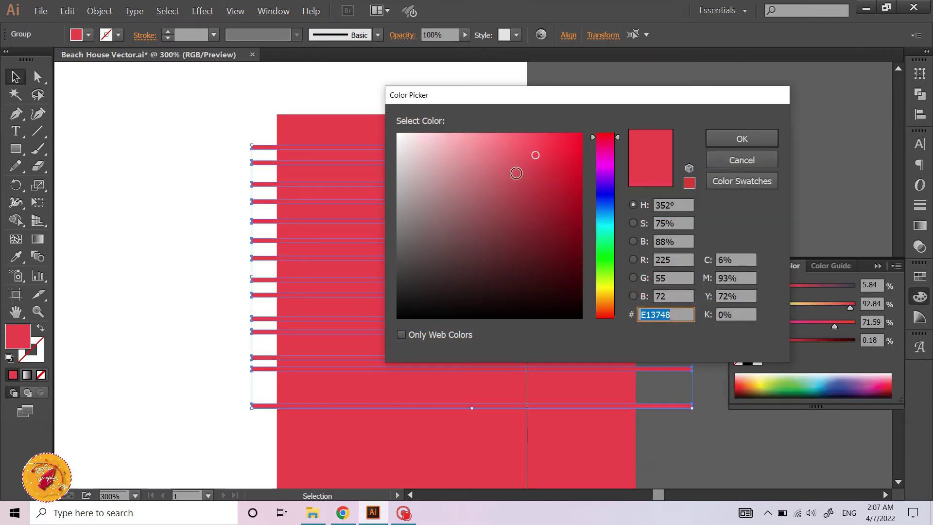
{"action": "type", "text": "FFFFFF"}
{"action": "left_click", "coordinate": [739, 145]}
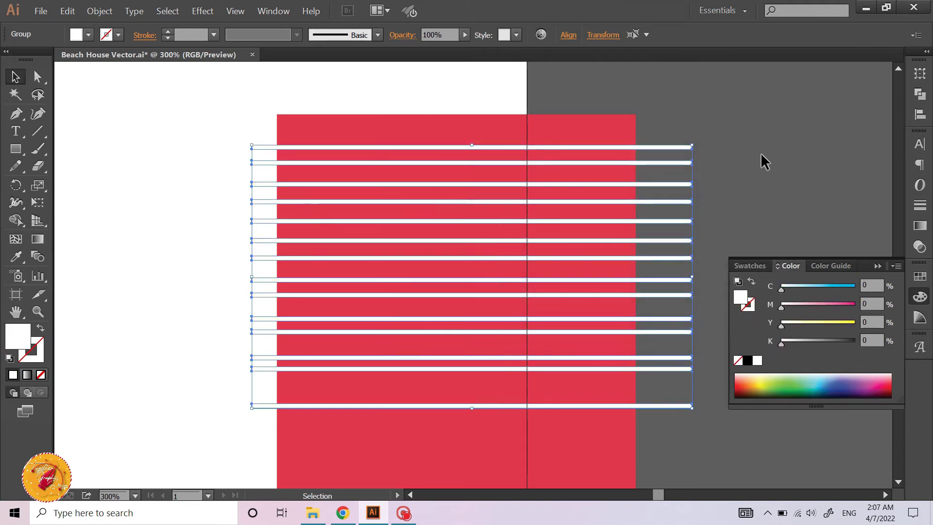
{"action": "left_click", "coordinate": [739, 150]}
- Divide the right red block along the stripes with Pathfinder Divide and ungroup the pieces
{"action": "scroll", "coordinate": [666, 138], "scroll_direction": "down", "scroll_amount": 2}
{"action": "left_click_drag", "start_coordinate": [631, 361], "coordinate": [679, 276]}
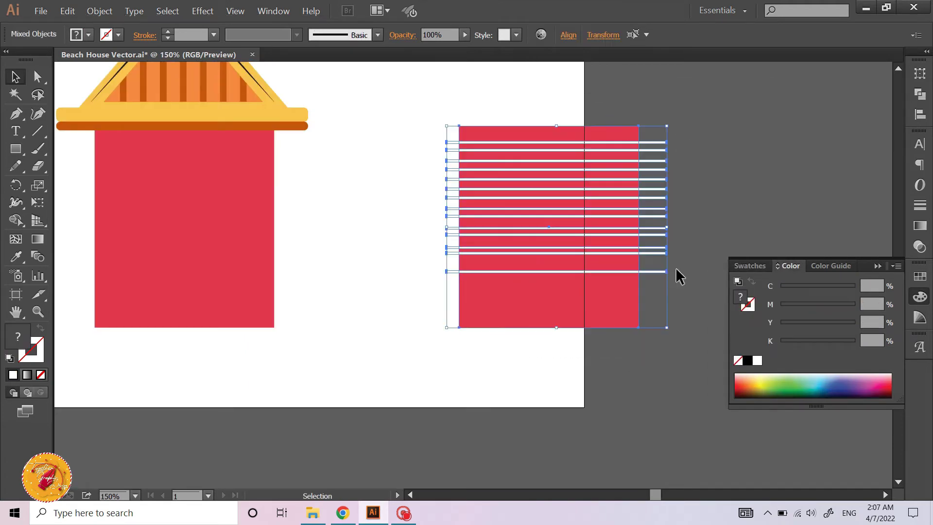
{"action": "left_click", "coordinate": [919, 114]}
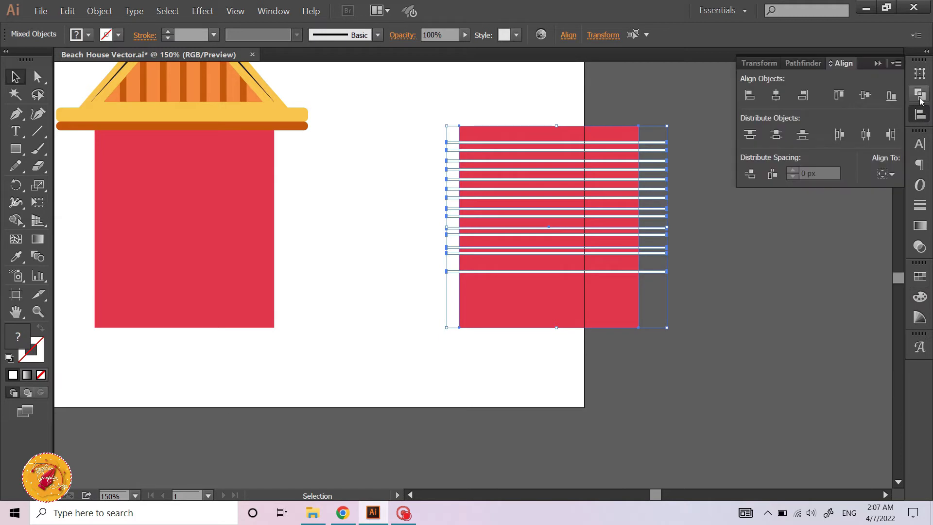
{"action": "left_click", "coordinate": [920, 94]}
{"action": "left_click", "coordinate": [753, 129]}
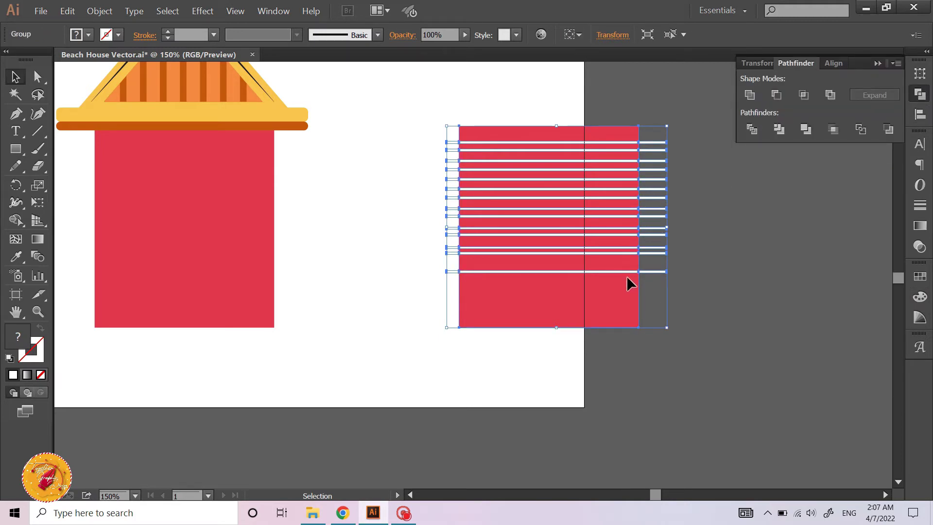
{"action": "right_click", "coordinate": [607, 268]}
{"action": "left_click", "coordinate": [646, 327]}
- Delete the red strip below the stripes and the white stripe ends protruding right
{"action": "left_click", "coordinate": [660, 306]}
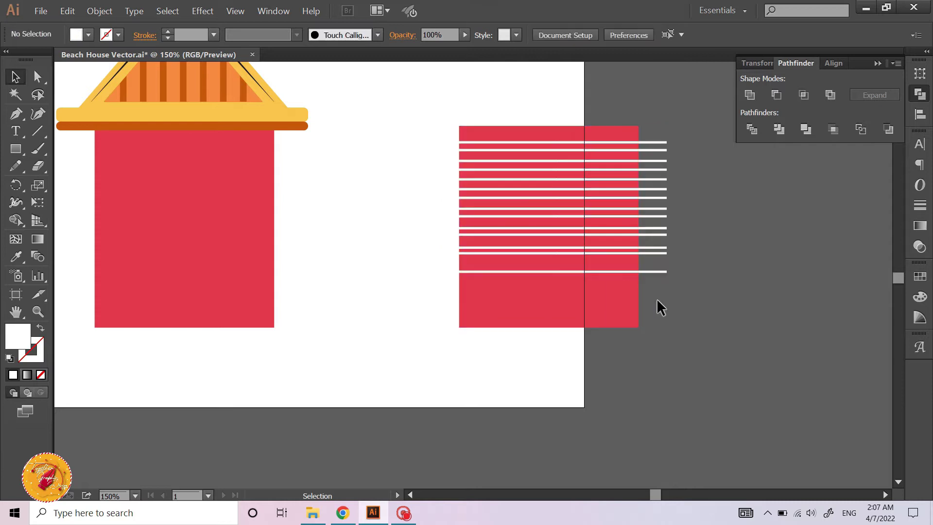
{"action": "left_click_drag", "start_coordinate": [657, 305], "coordinate": [605, 346]}
{"action": "key", "text": "Delete"}
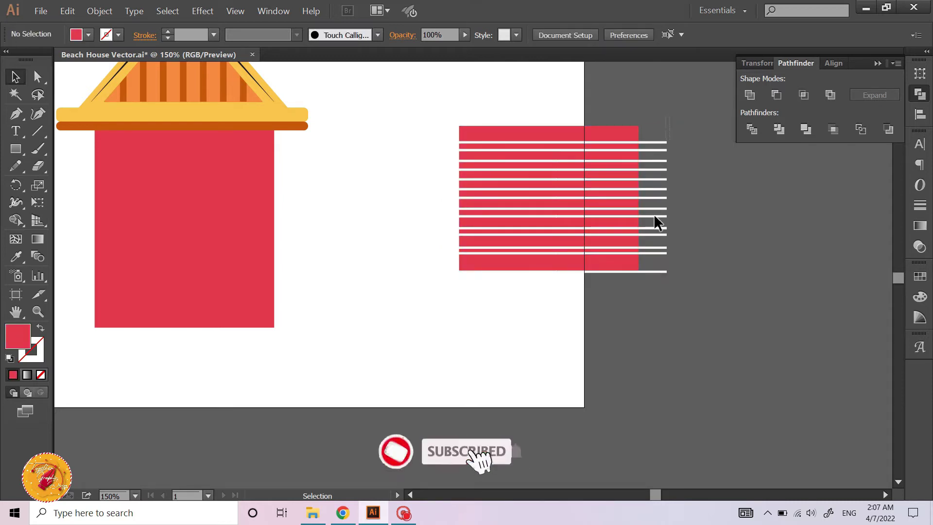
{"action": "left_click_drag", "start_coordinate": [649, 298], "coordinate": [653, 127]}
{"action": "key", "text": "Delete"}
- Delete the red strip above the stripes and the white stripe ends protruding left
{"action": "left_click", "coordinate": [625, 132]}
{"action": "key", "text": "Delete"}
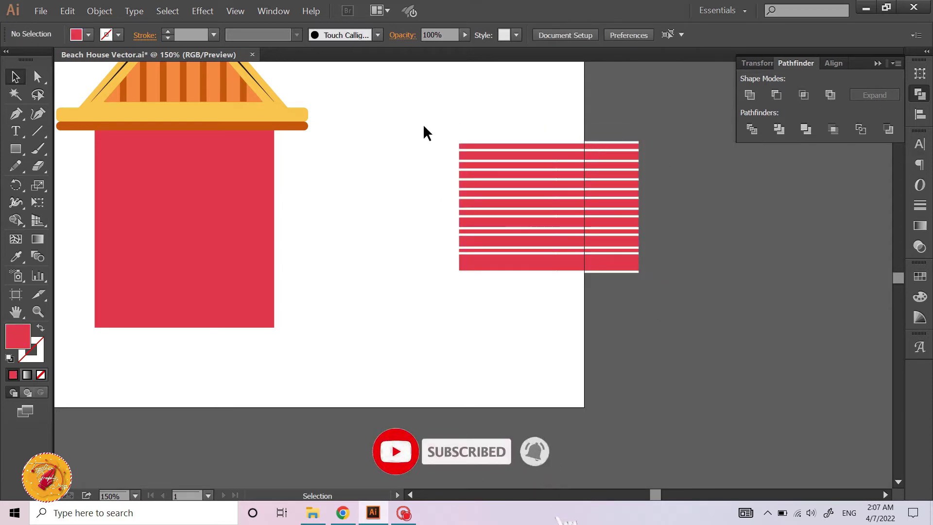
{"action": "left_click_drag", "start_coordinate": [423, 132], "coordinate": [448, 311]}
{"action": "key", "text": "Delete"}
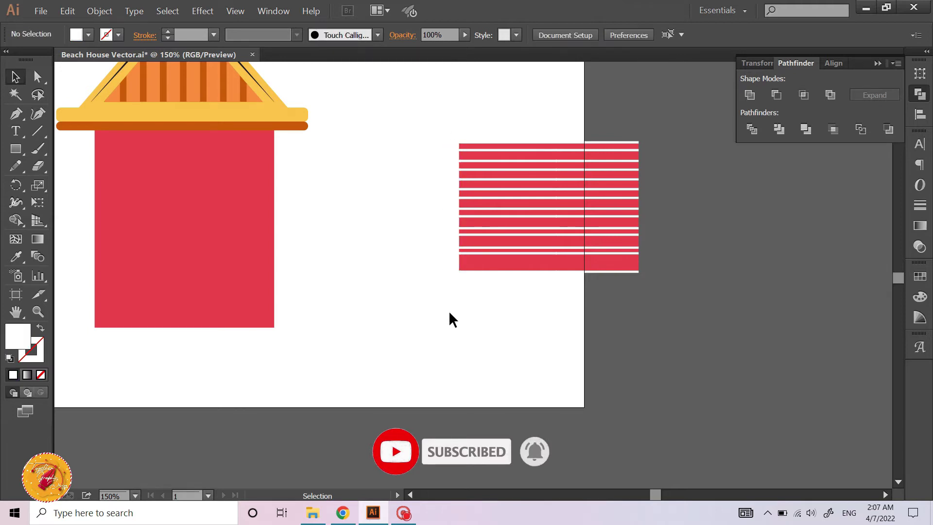
{"action": "key", "text": "y"}
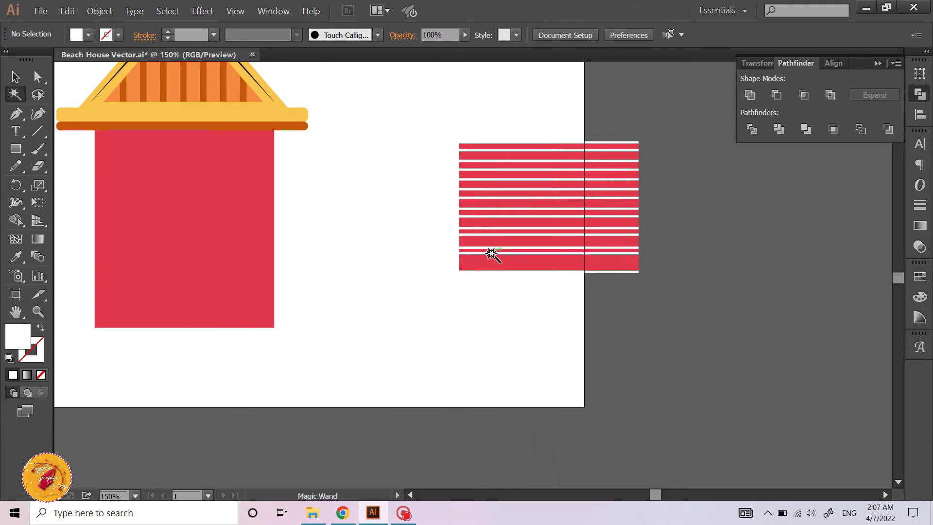
{"action": "left_click", "coordinate": [492, 253]}
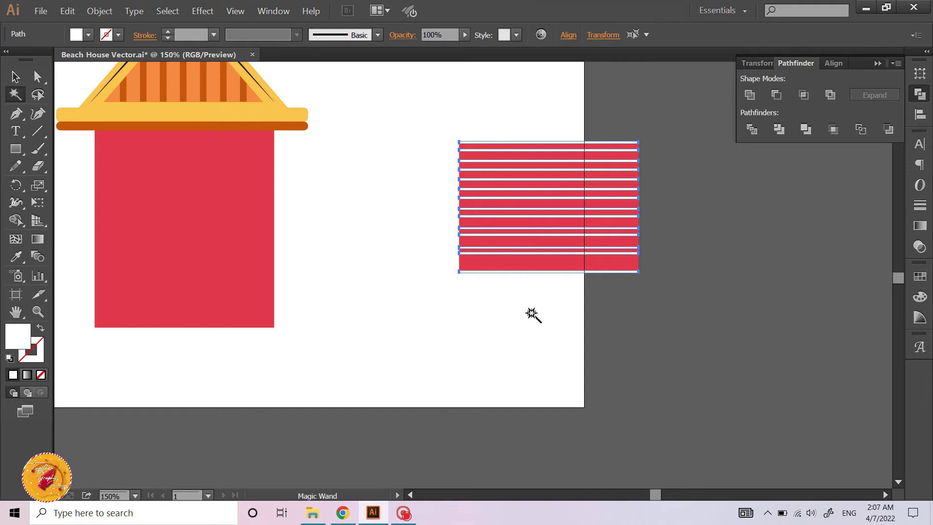
{"action": "key", "text": "Left"}
{"action": "key", "text": "Left"}
{"action": "key", "text": "Left"}
{"action": "key", "text": "Left"}
{"action": "key", "text": "Left"}
{"action": "key", "text": "Left"}
{"action": "key", "text": "Left"}
{"action": "key", "text": "Left"}
{"action": "key", "text": "Left"}
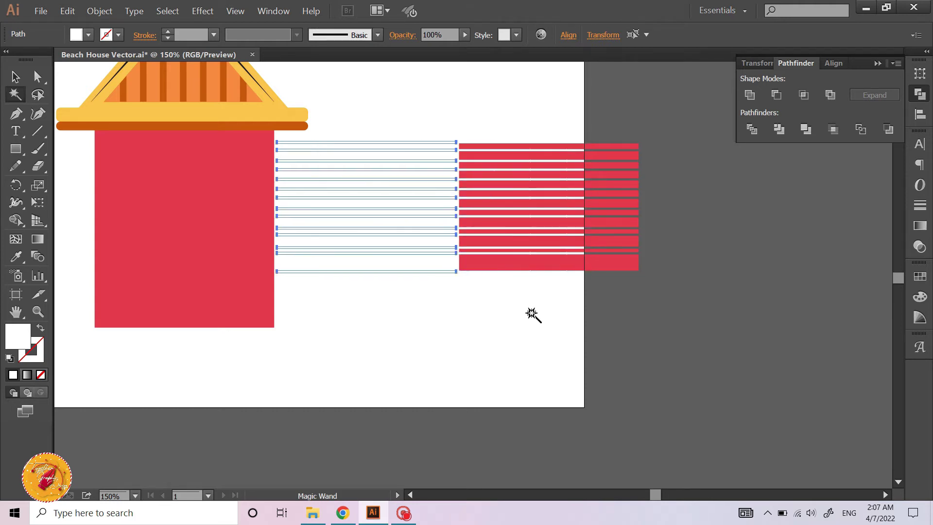
{"action": "key", "text": "Left"}
{"action": "key", "text": "Left"}
{"action": "key", "text": "Left"}
{"action": "key", "text": "Left"}
{"action": "key", "text": "Left"}
{"action": "key", "text": "Left"}
{"action": "key", "text": "Left"}
{"action": "key", "text": "Right"}
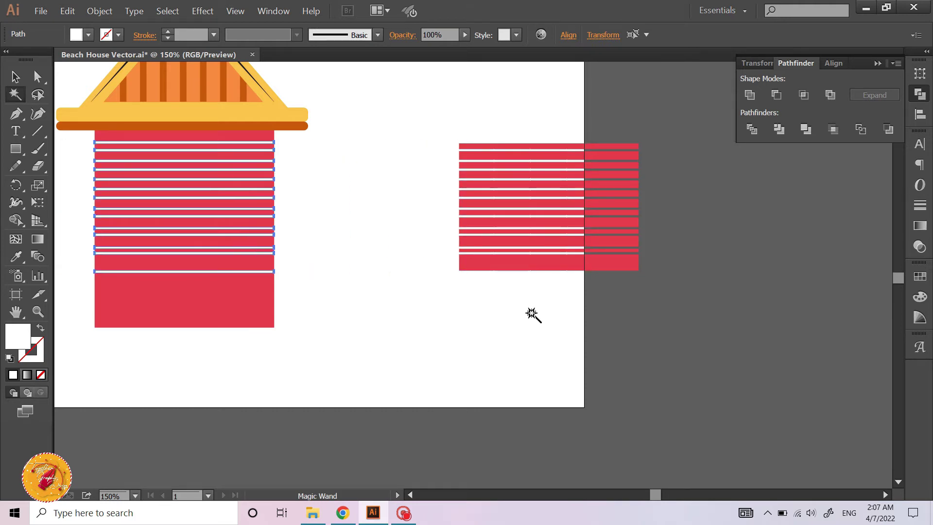
{"action": "left_click", "coordinate": [750, 95]}
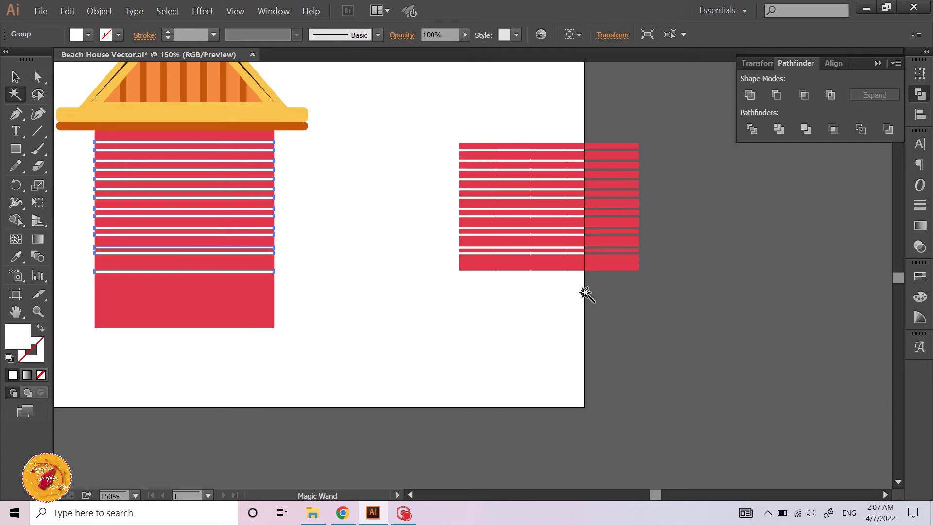
{"action": "left_click", "coordinate": [585, 294]}
{"action": "key", "text": "v"}
{"action": "left_click_drag", "start_coordinate": [483, 125], "coordinate": [583, 316]}
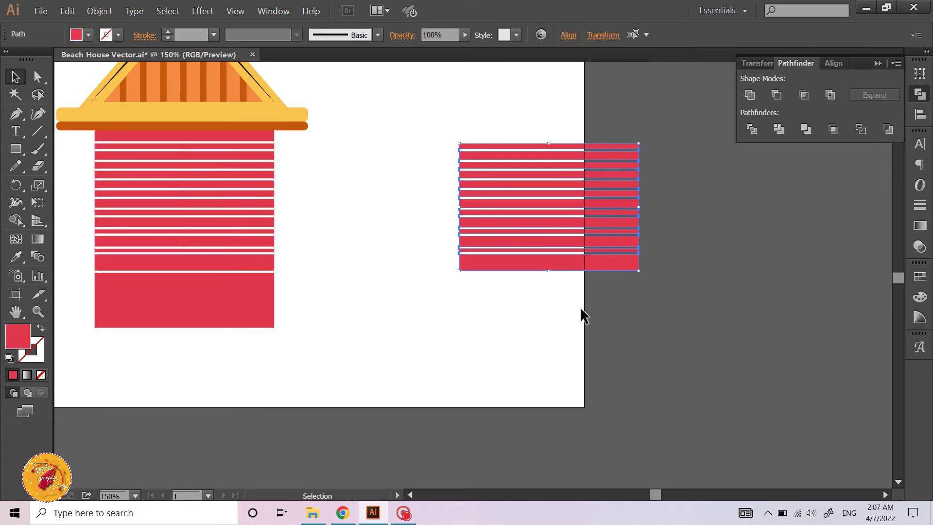
{"action": "key", "text": "Delete"}
{"action": "scroll", "coordinate": [377, 281], "scroll_direction": "down", "scroll_amount": 1}
{"action": "scroll", "coordinate": [377, 281], "scroll_direction": "left", "scroll_amount": 3}
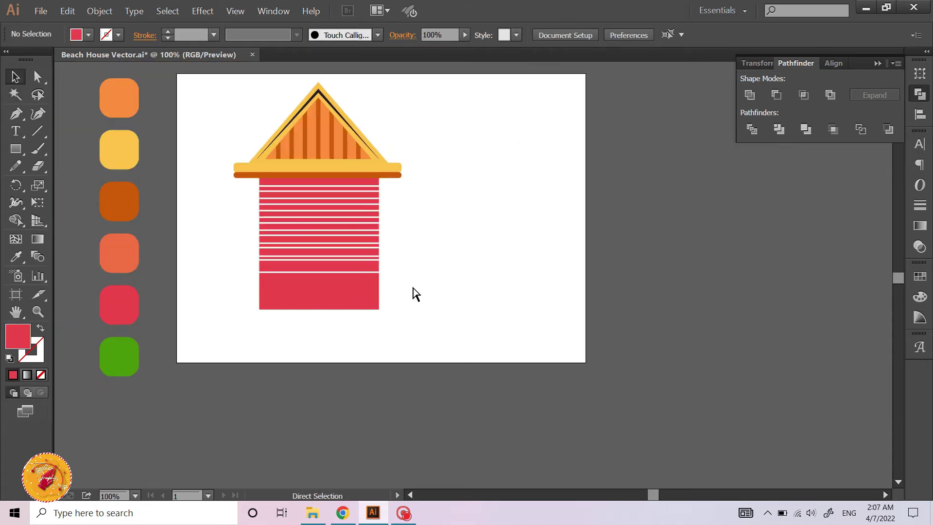
{"action": "scroll", "coordinate": [412, 296], "scroll_direction": "left", "scroll_amount": 2}
{"action": "scroll", "coordinate": [448, 302], "scroll_direction": "left", "scroll_amount": 1}
{"action": "scroll", "coordinate": [443, 292], "scroll_direction": "down", "scroll_amount": 1}
{"action": "scroll", "coordinate": [369, 272], "scroll_direction": "right", "scroll_amount": 1}
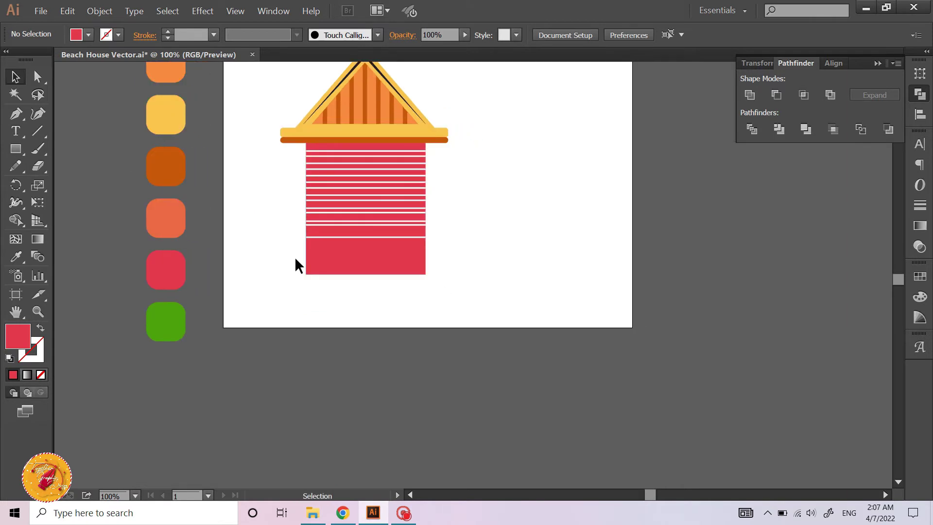
{"action": "left_click", "coordinate": [16, 148]}
- Draw a narrow band under the striped wall and a wider lower tier beneath it
{"action": "scroll", "coordinate": [331, 310], "scroll_direction": "up", "scroll_amount": 1}
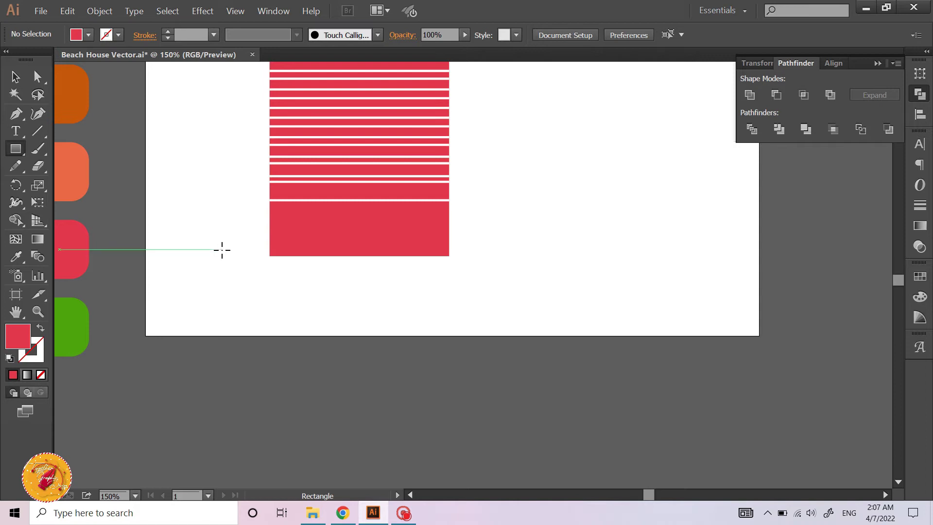
{"action": "left_click_drag", "start_coordinate": [221, 249], "coordinate": [470, 267]}
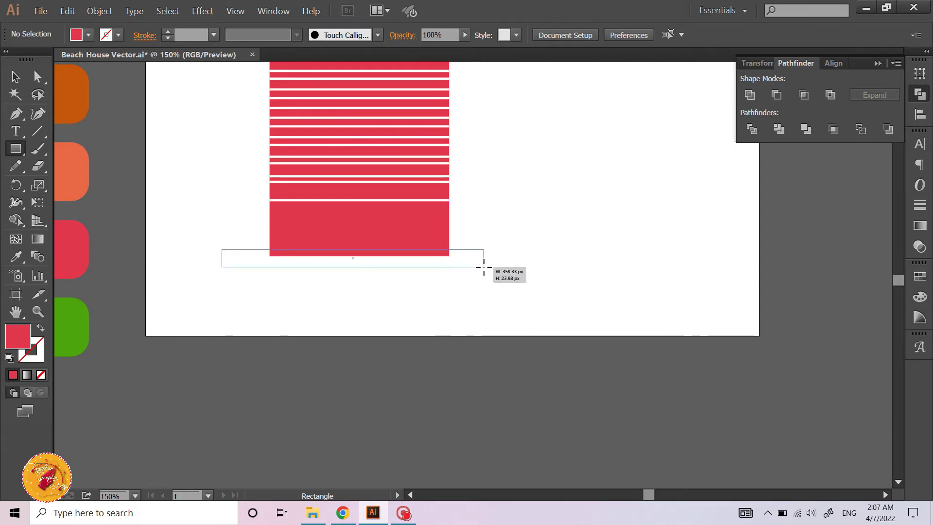
{"action": "left_click_drag", "start_coordinate": [470, 266], "coordinate": [483, 267]}
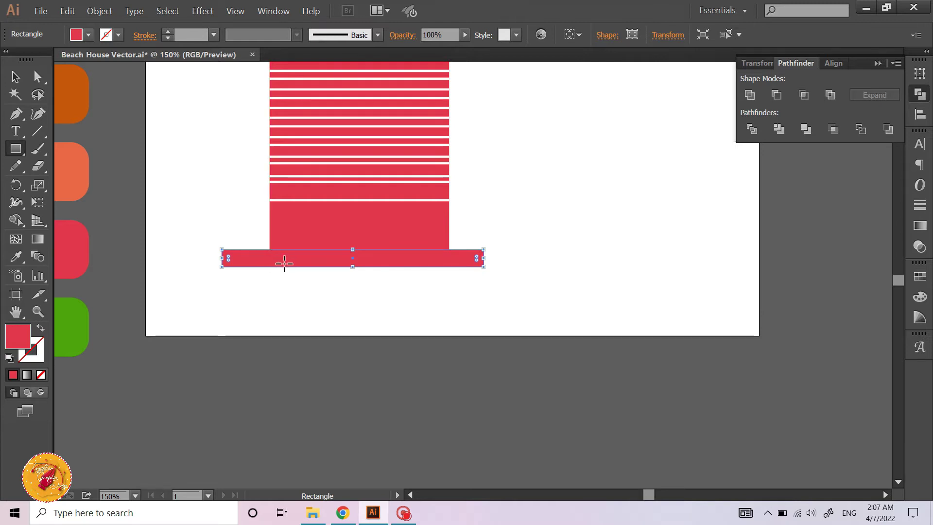
{"action": "scroll", "coordinate": [282, 258], "scroll_direction": "up", "scroll_amount": 1, "text": "alt"}
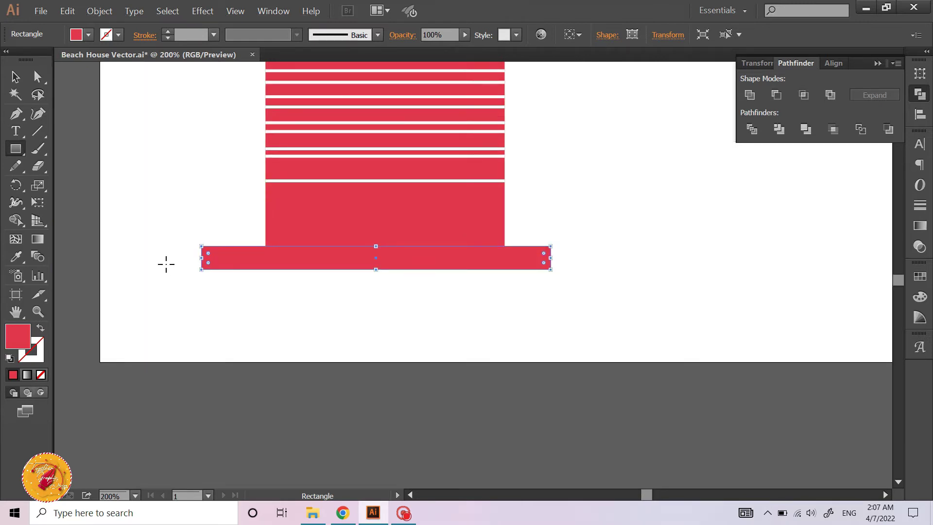
{"action": "left_click_drag", "start_coordinate": [165, 263], "coordinate": [581, 287]}
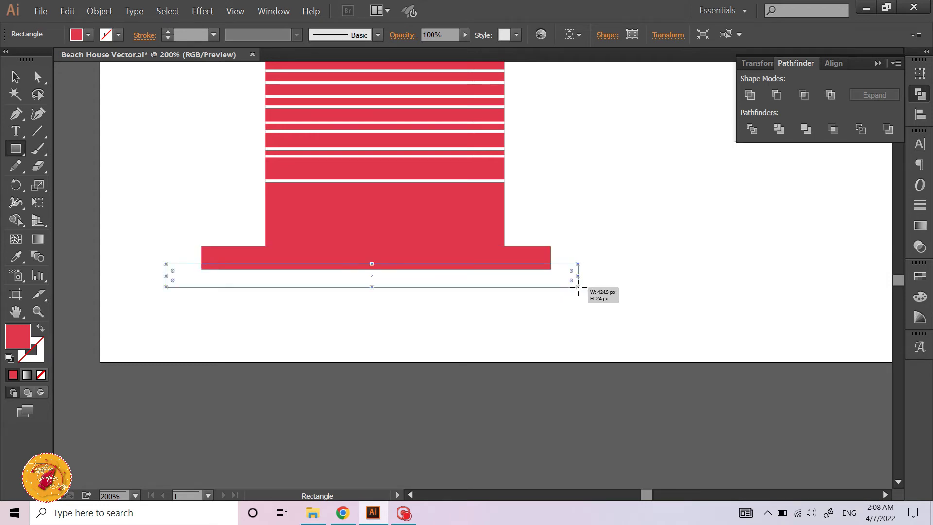
- Select both tiers and unite them into one stepped platform shape
{"action": "key", "text": "v"}
{"action": "left_click", "coordinate": [573, 243]}
{"action": "left_click_drag", "start_coordinate": [540, 323], "coordinate": [540, 324]}
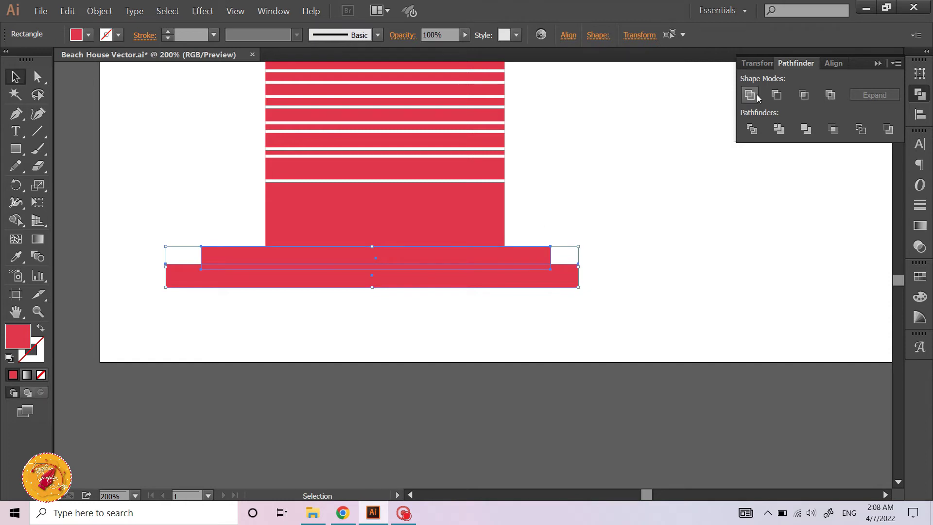
{"action": "left_click", "coordinate": [751, 95]}
{"action": "key", "text": "ctrl+minus"}
- Colour the platform with the roof's dark orange using the Eyedropper
{"action": "key", "text": "i"}
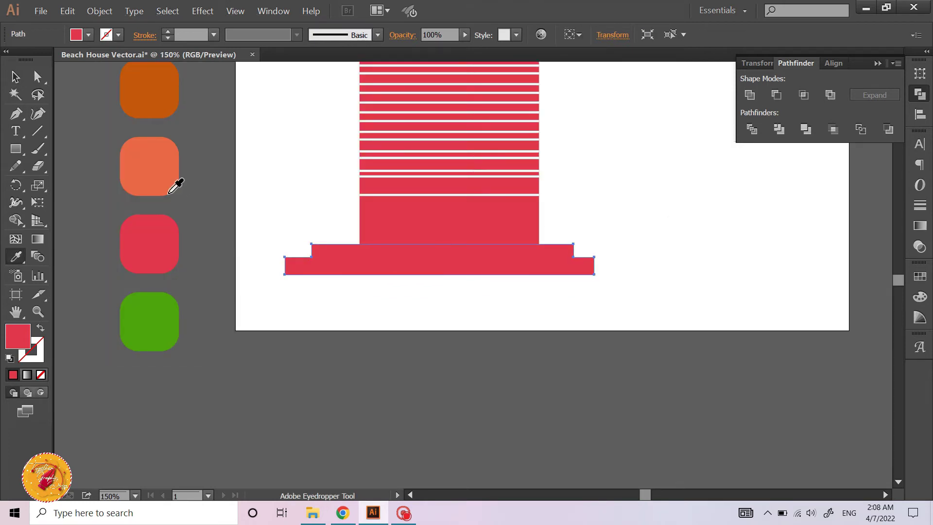
{"action": "scroll", "coordinate": [175, 175], "scroll_direction": "up", "scroll_amount": 2}
{"action": "scroll", "coordinate": [429, 90], "scroll_direction": "up", "scroll_amount": 1}
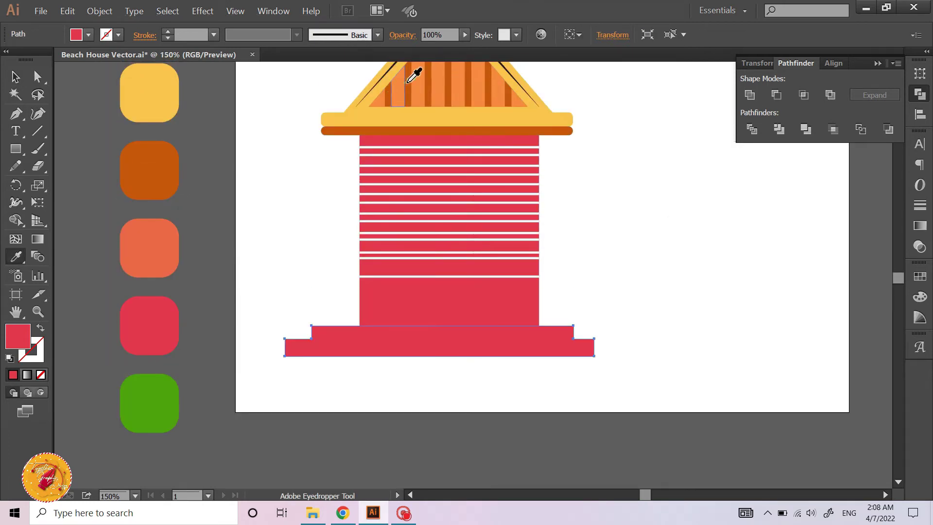
{"action": "left_click", "coordinate": [412, 129]}
{"action": "key", "text": "v"}
{"action": "left_click", "coordinate": [631, 290]}
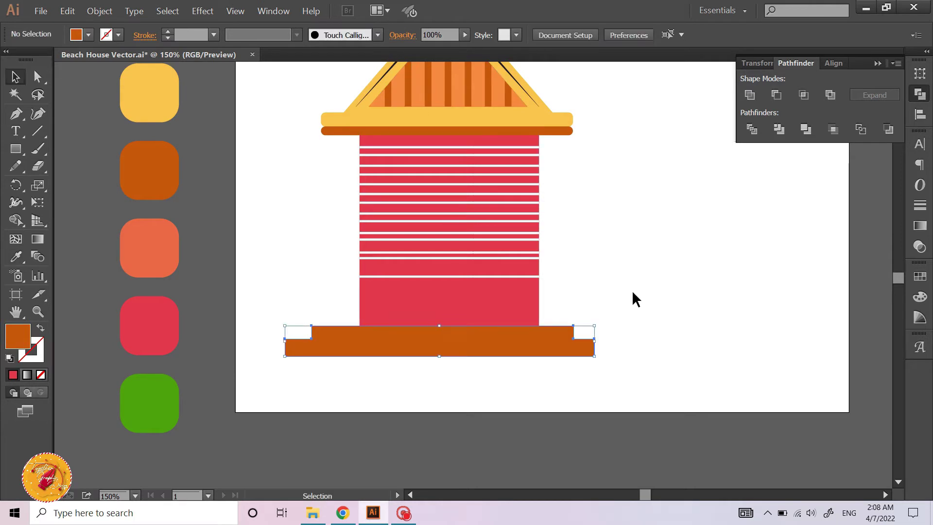
{"action": "scroll", "coordinate": [631, 293], "scroll_direction": "right", "scroll_amount": 2}
{"action": "scroll", "coordinate": [541, 343], "scroll_direction": "down", "scroll_amount": 2}
{"action": "scroll", "coordinate": [479, 343], "scroll_direction": "down", "scroll_amount": 1}
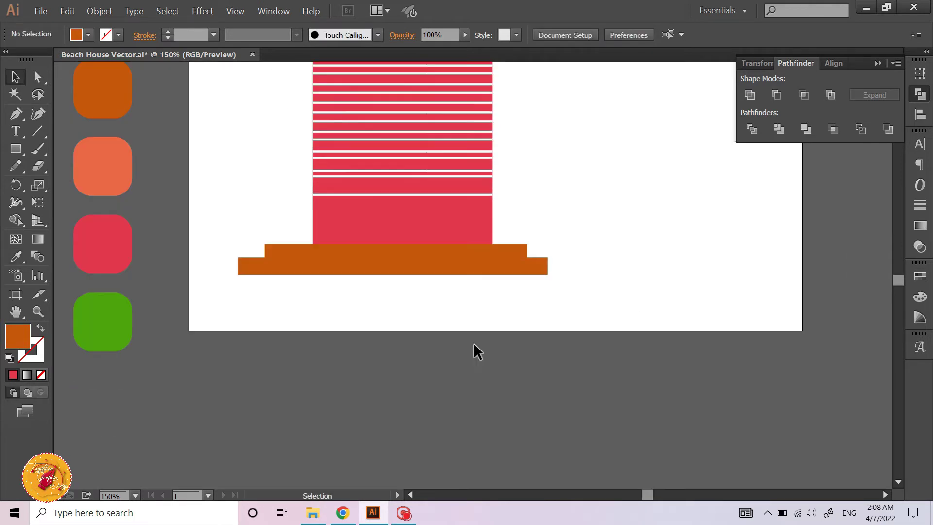
- Draw four narrow stilt rectangles of varying lengths under the platform
{"action": "left_click", "coordinate": [15, 149]}
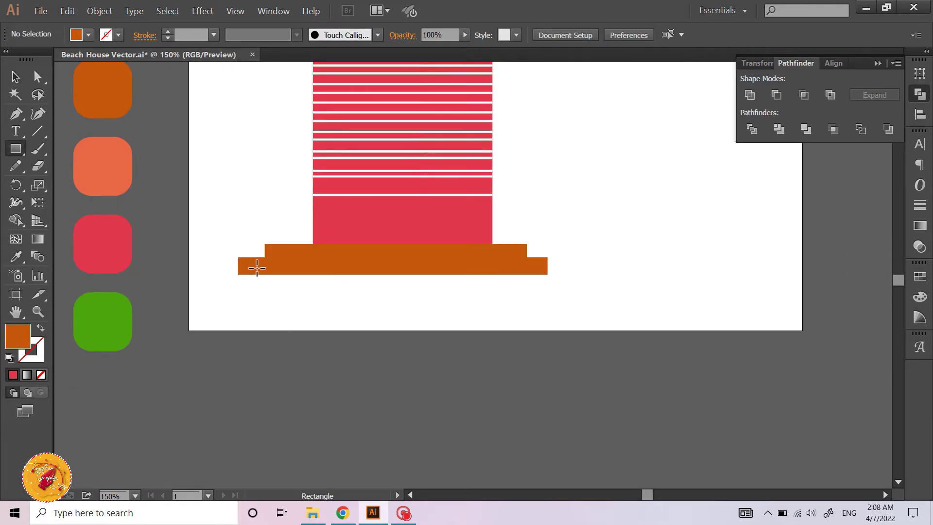
{"action": "left_click_drag", "start_coordinate": [257, 267], "coordinate": [266, 347]}
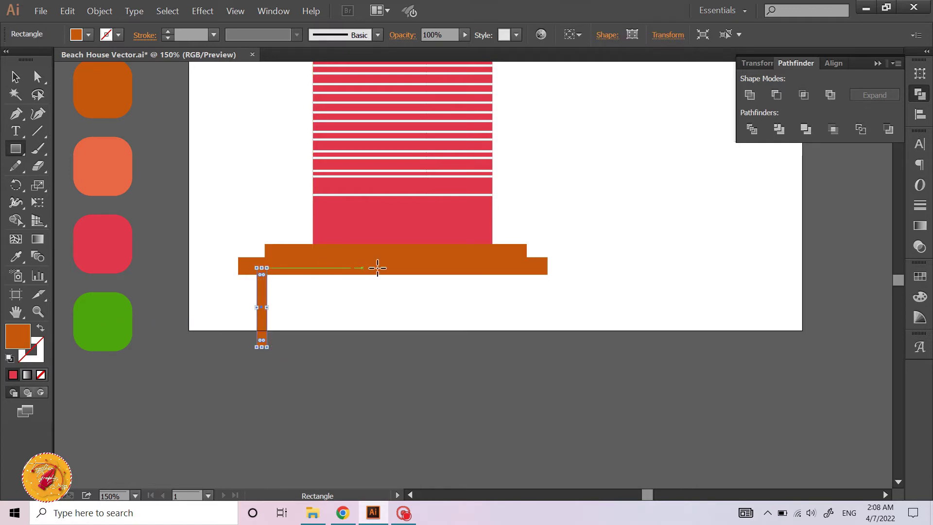
{"action": "left_click_drag", "start_coordinate": [378, 267], "coordinate": [385, 316]}
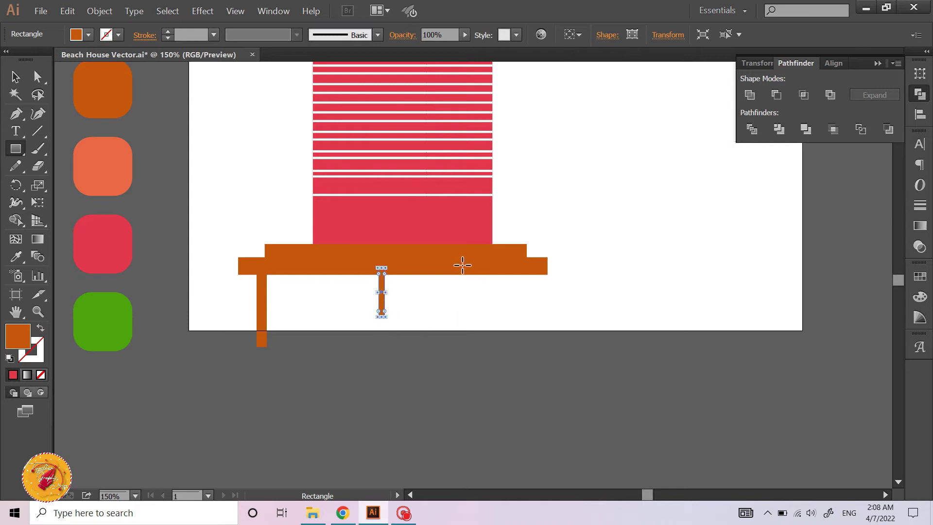
{"action": "left_click_drag", "start_coordinate": [462, 264], "coordinate": [471, 311]}
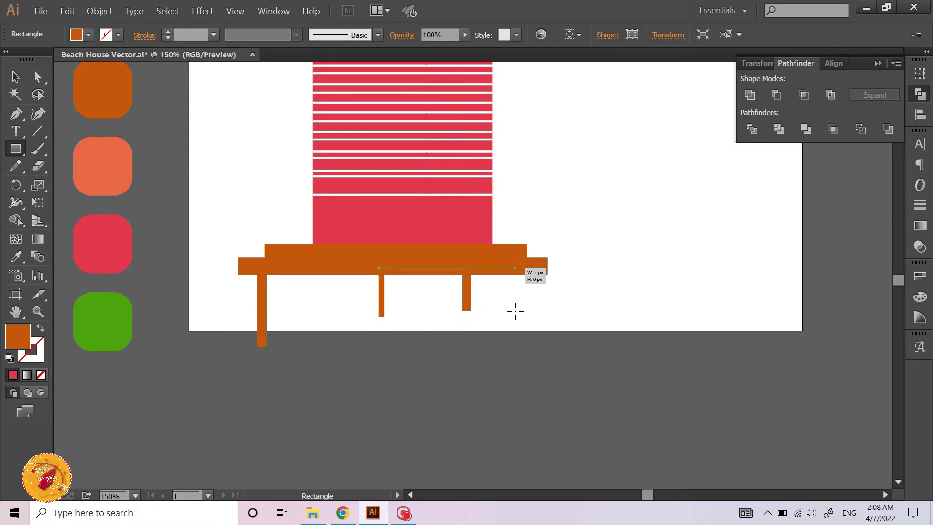
{"action": "left_click_drag", "start_coordinate": [514, 267], "coordinate": [524, 321]}
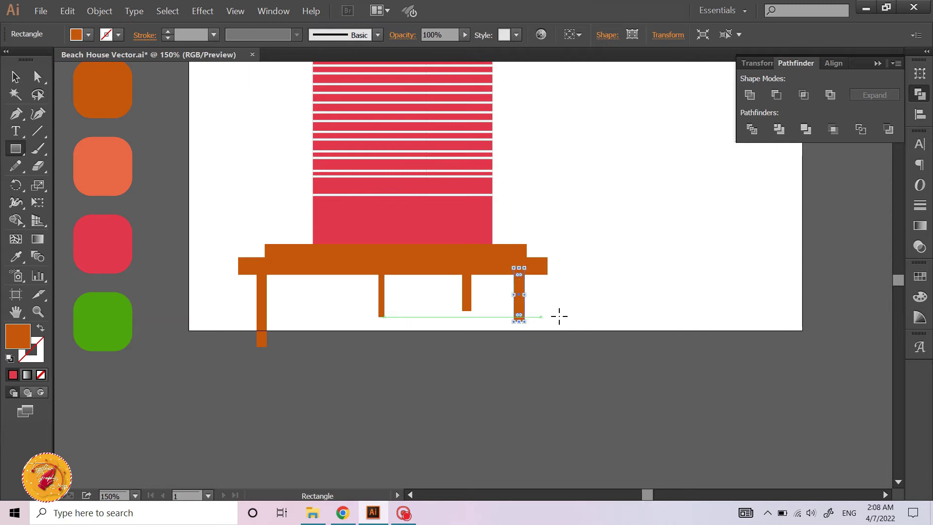
- Select the platform with all four stilts and Pathfinder Unite them
{"action": "key", "text": "v"}
{"action": "left_click", "coordinate": [565, 312]}
{"action": "left_click_drag", "start_coordinate": [565, 257], "coordinate": [247, 373]}
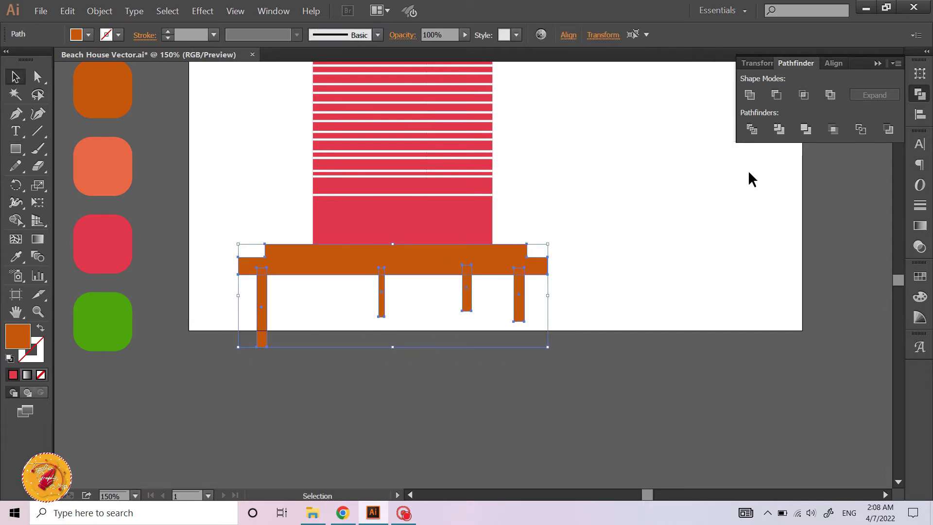
{"action": "left_click", "coordinate": [748, 96]}
{"action": "left_click", "coordinate": [651, 291]}
- Draw a tall post, top rail and thin baluster at the platform's left end
{"action": "key", "text": "ctrl+minus"}
{"action": "key", "text": "ctrl+minus"}
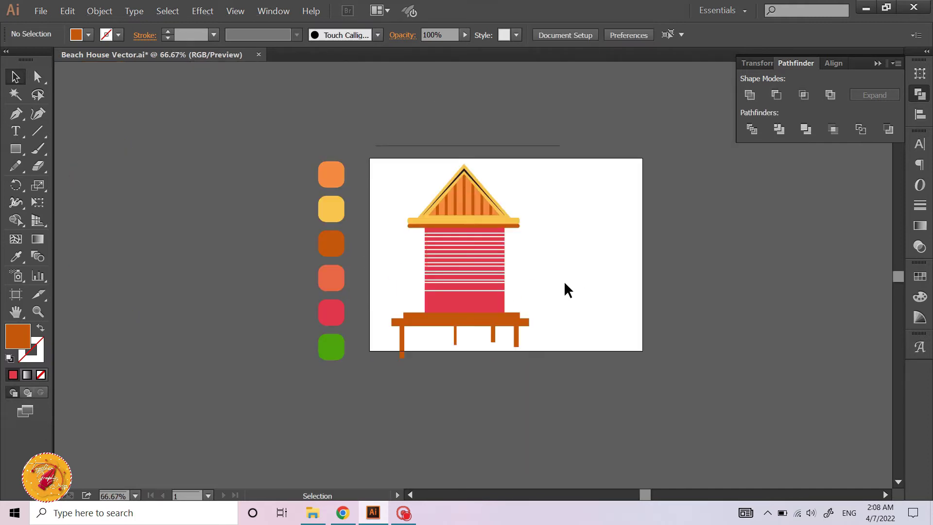
{"action": "scroll", "coordinate": [564, 281], "scroll_direction": "up", "scroll_amount": 2}
{"action": "scroll", "coordinate": [446, 362], "scroll_direction": "left", "scroll_amount": 1}
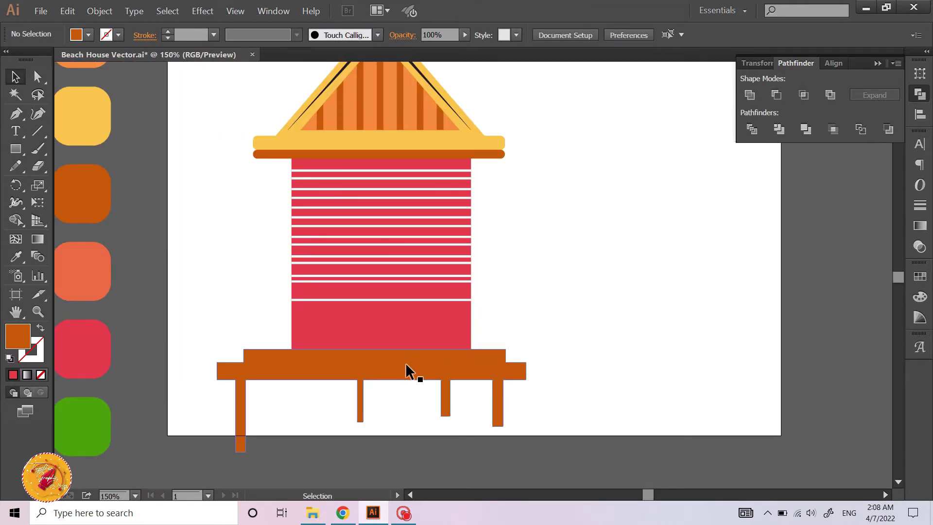
{"action": "scroll", "coordinate": [273, 286], "scroll_direction": "down", "scroll_amount": 1}
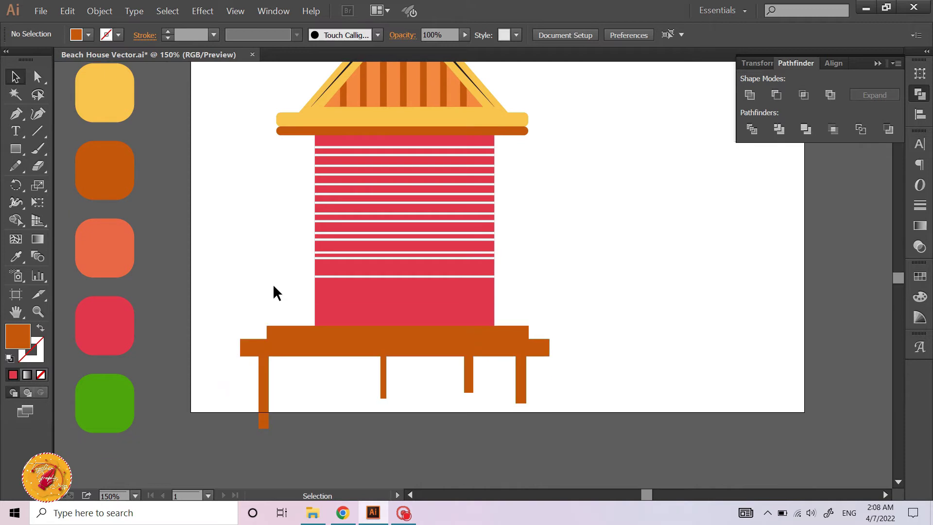
{"action": "left_click", "coordinate": [16, 149]}
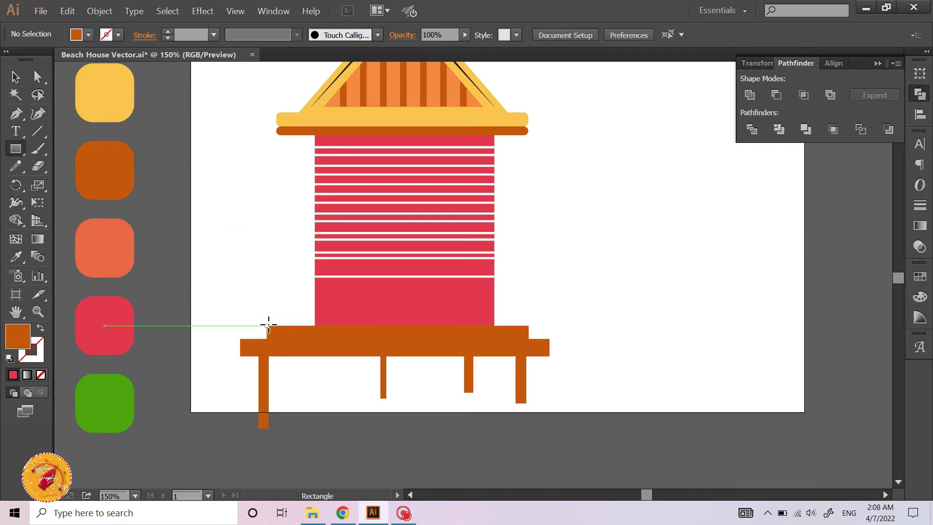
{"action": "left_click_drag", "start_coordinate": [268, 326], "coordinate": [278, 265]}
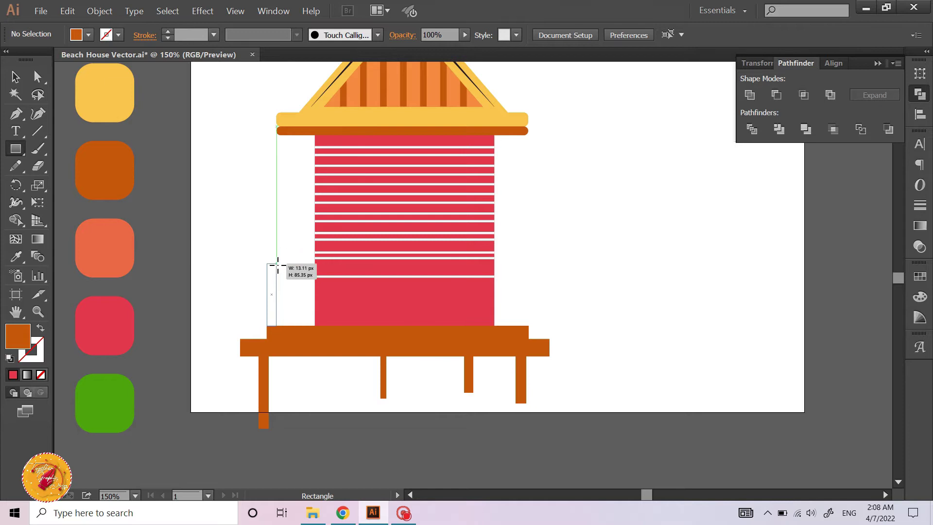
{"action": "left_click_drag", "start_coordinate": [278, 265], "coordinate": [378, 258]}
{"action": "scroll", "coordinate": [280, 311], "scroll_direction": "up", "scroll_amount": 2}
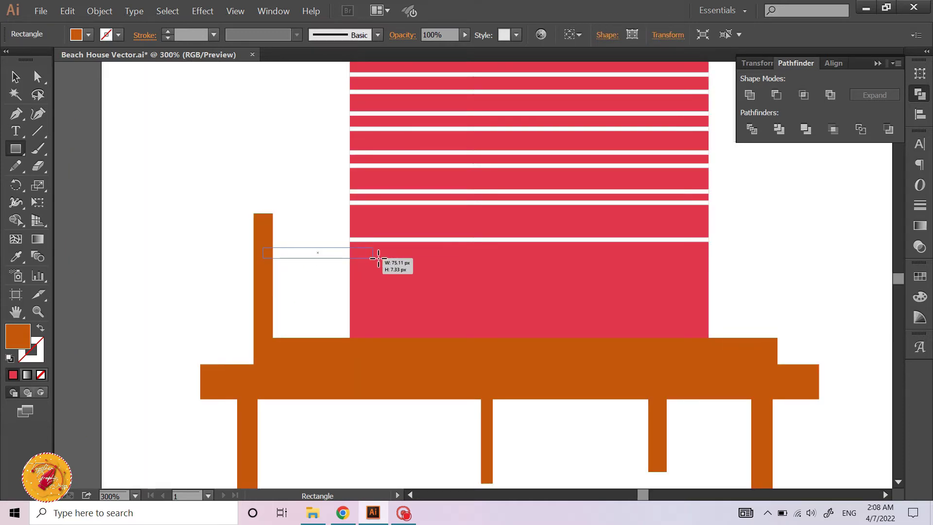
{"action": "left_click_drag", "start_coordinate": [309, 253], "coordinate": [316, 358]}
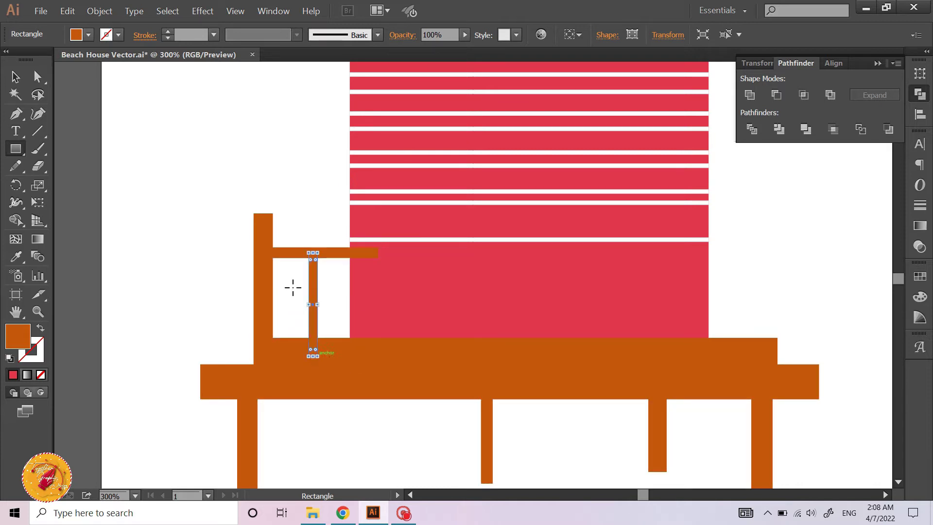
- Select the post, rail and baluster and unite them into one railing
{"action": "key", "text": "v"}
{"action": "left_click", "coordinate": [218, 180]}
{"action": "left_click_drag", "start_coordinate": [218, 186], "coordinate": [332, 288]}
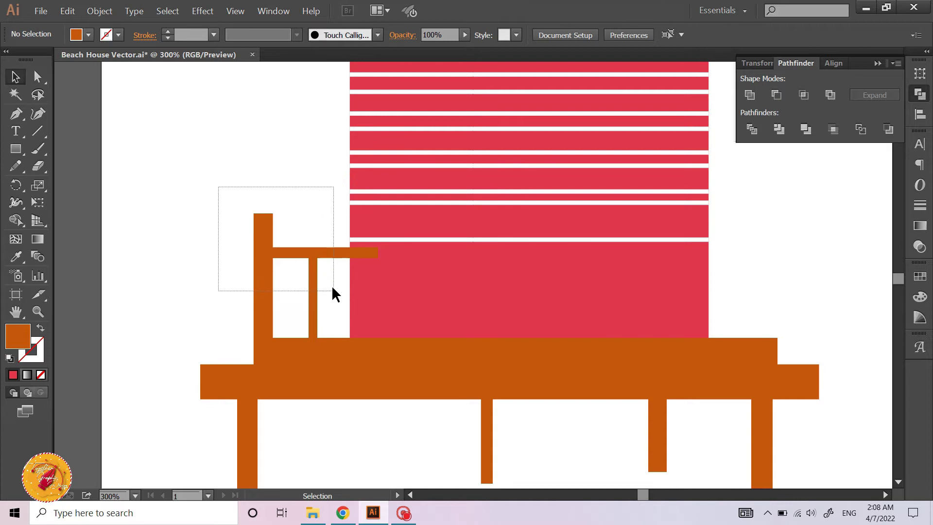
{"action": "left_click", "coordinate": [750, 96]}
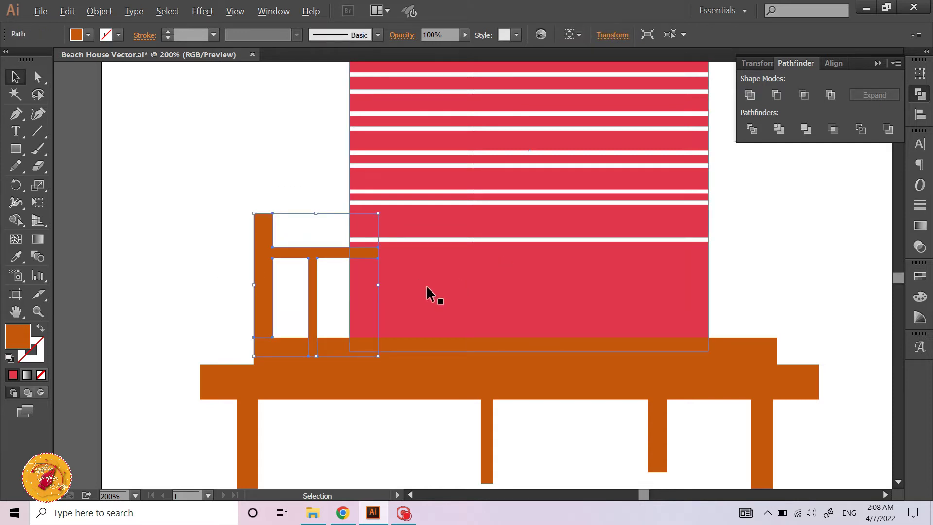
{"action": "key", "text": "ctrl+minus"}
- Send the railing behind the striped wall
{"action": "right_click", "coordinate": [322, 258]}
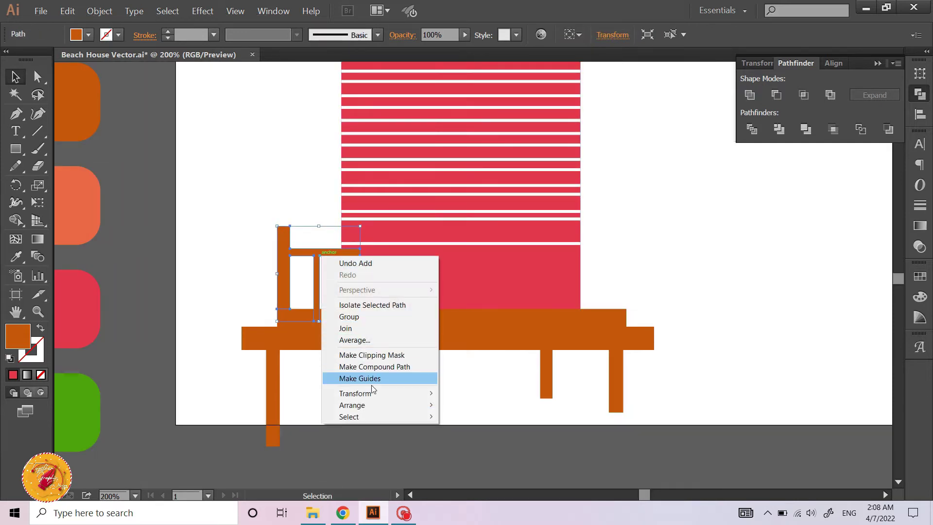
{"action": "mouse_move", "coordinate": [380, 406]}
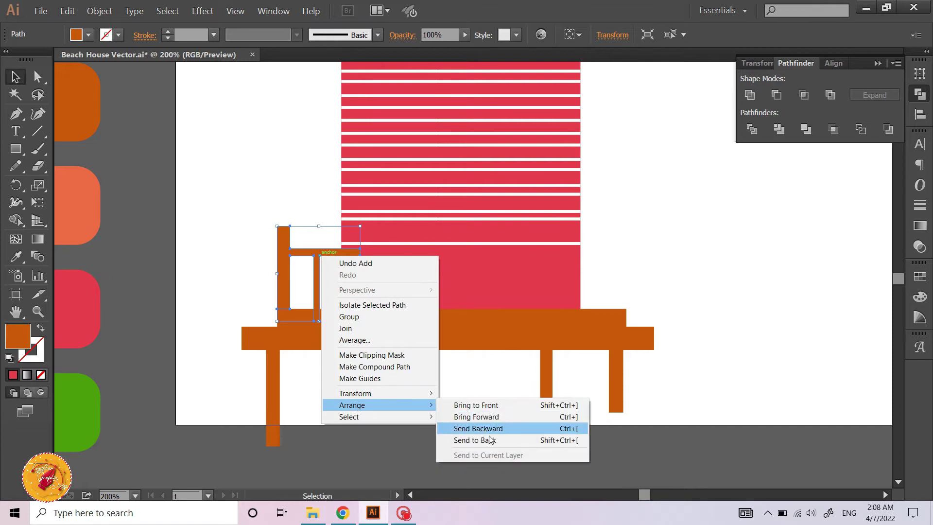
{"action": "left_click", "coordinate": [492, 440]}
{"action": "left_click", "coordinate": [228, 212]}
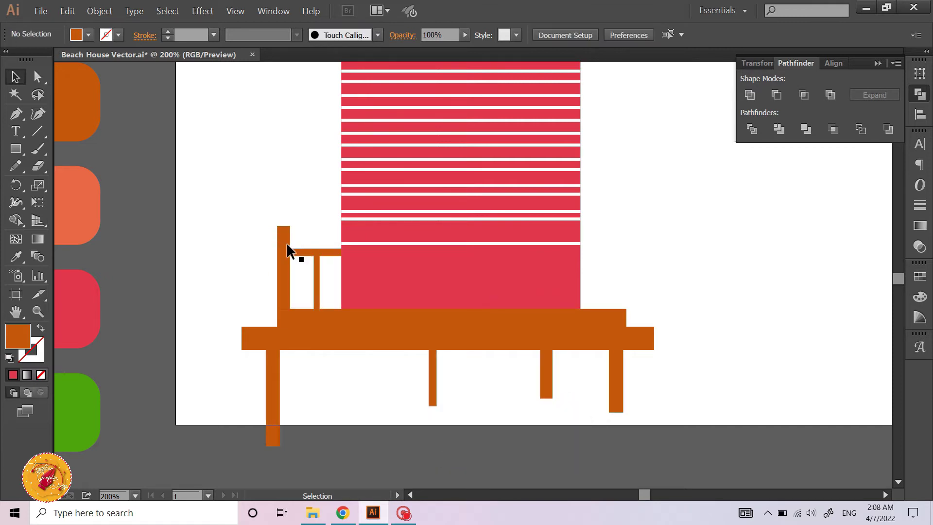
{"action": "left_click", "coordinate": [287, 243]}
- Make a reflected copy of the railing and place it against the house's right wall
{"action": "right_click", "coordinate": [289, 257]}
{"action": "mouse_move", "coordinate": [323, 393]}
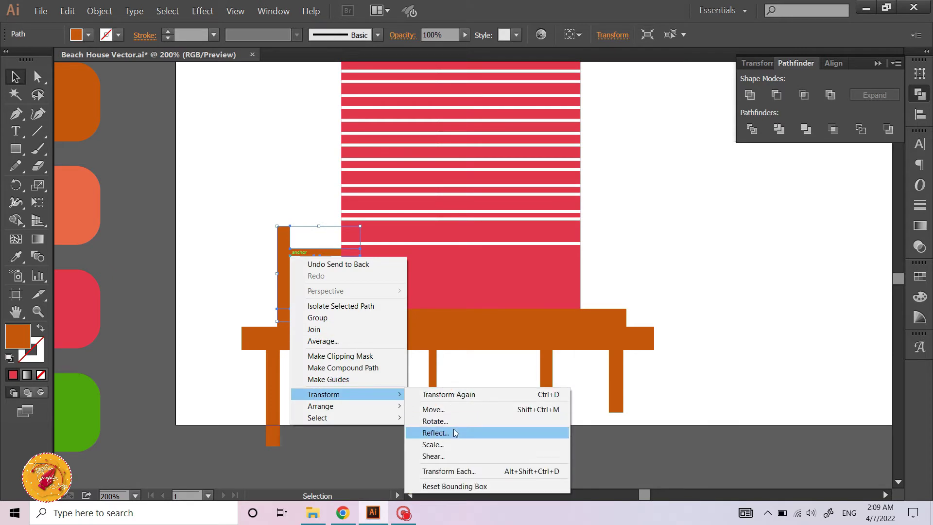
{"action": "left_click", "coordinate": [455, 432]}
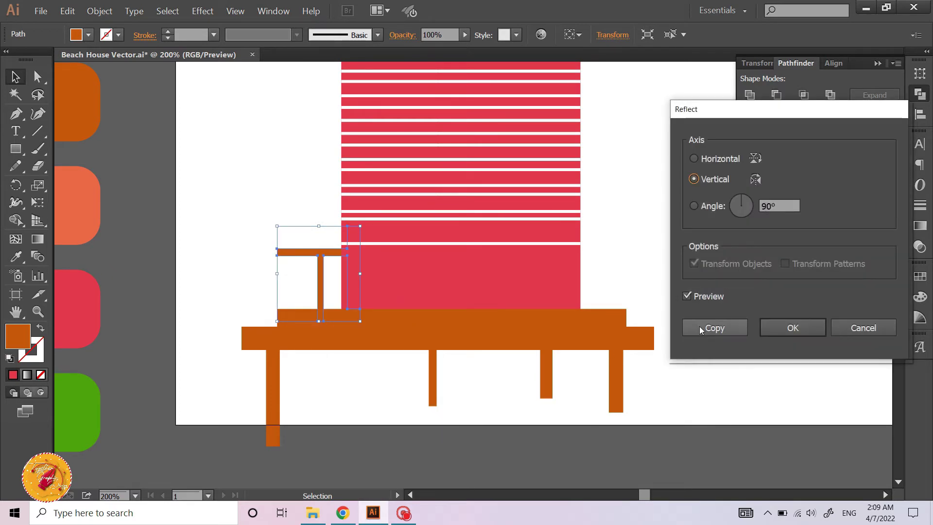
{"action": "left_click", "coordinate": [714, 328]}
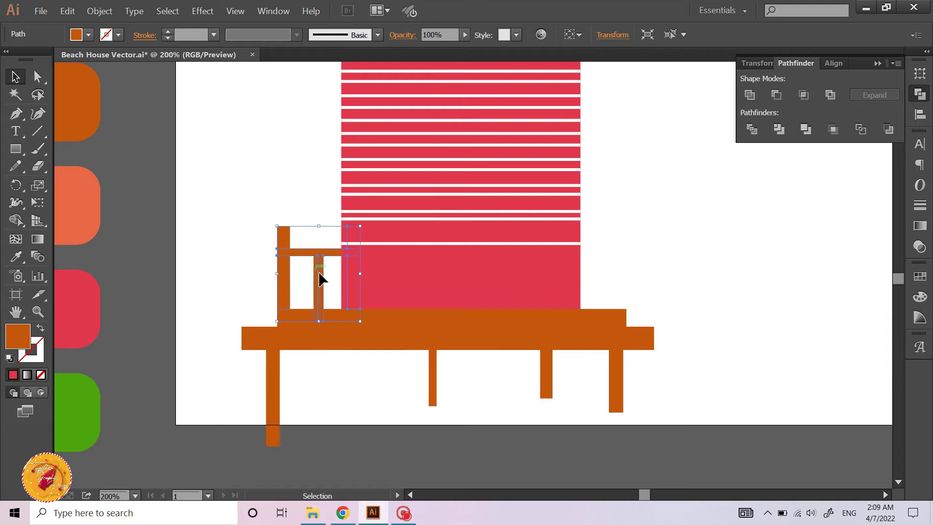
{"action": "key", "text": "shift+Right"}
{"action": "key", "text": "shift+Right"}
{"action": "key", "text": "shift+Right"}
{"action": "key", "text": "shift+Right"}
{"action": "key", "text": "shift+Right"}
{"action": "key", "text": "shift+Right"}
{"action": "key", "text": "shift+Right"}
{"action": "key", "text": "shift+Right"}
{"action": "key", "text": "shift+Right"}
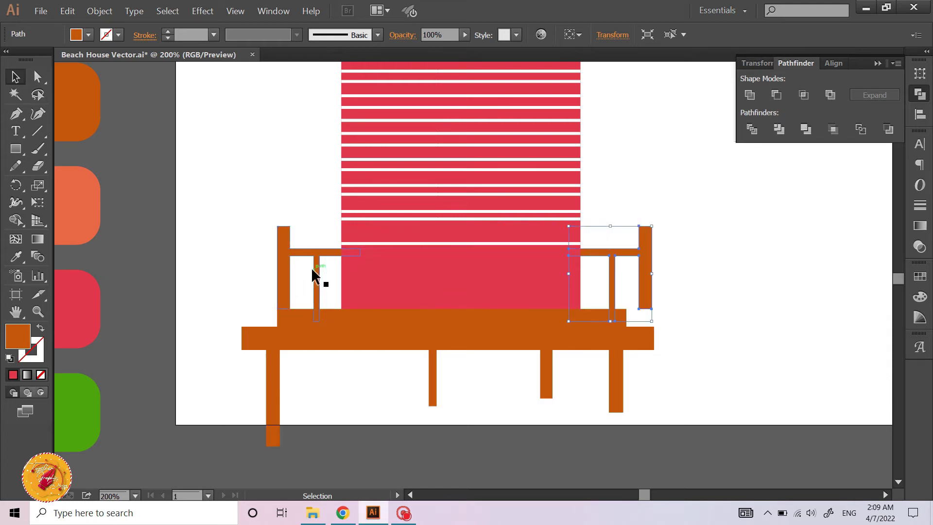
{"action": "scroll", "coordinate": [684, 296], "scroll_direction": "up", "scroll_amount": 1}
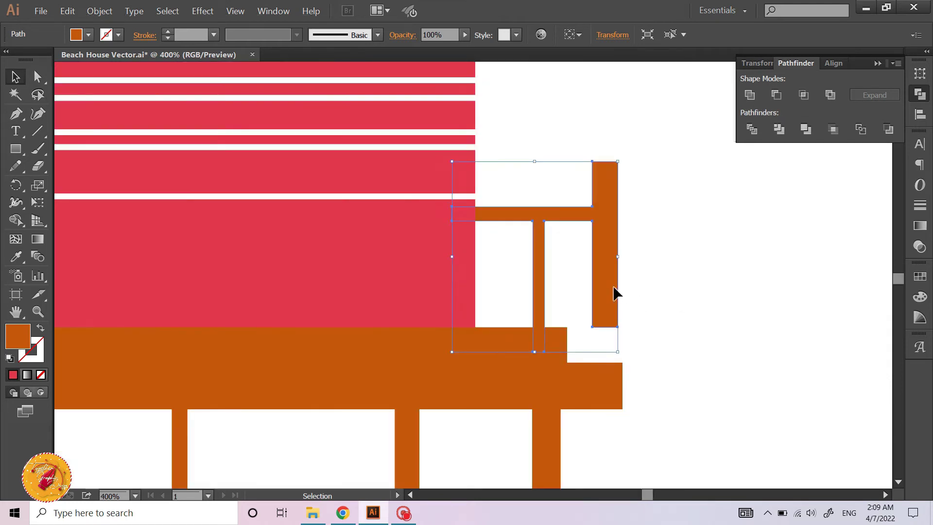
{"action": "left_click_drag", "start_coordinate": [606, 292], "coordinate": [559, 302]}
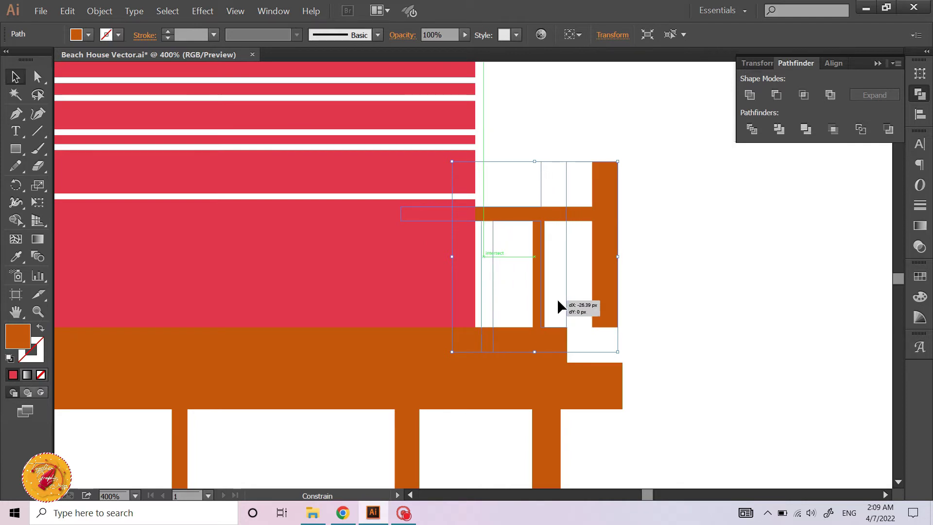
{"action": "left_click_drag", "start_coordinate": [559, 301], "coordinate": [557, 300]}
{"action": "left_click", "coordinate": [630, 306]}
{"action": "scroll", "coordinate": [629, 304], "scroll_direction": "down", "scroll_amount": 3}
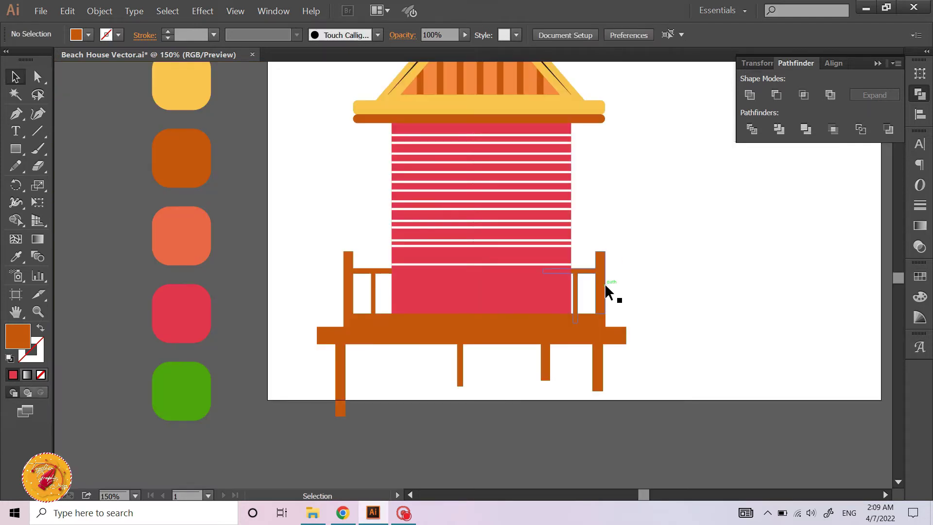
- Select both railings and give them the wall's red with the Eyedropper
{"action": "left_click", "coordinate": [602, 291]}
{"action": "left_click", "coordinate": [346, 267], "text": "shift"}
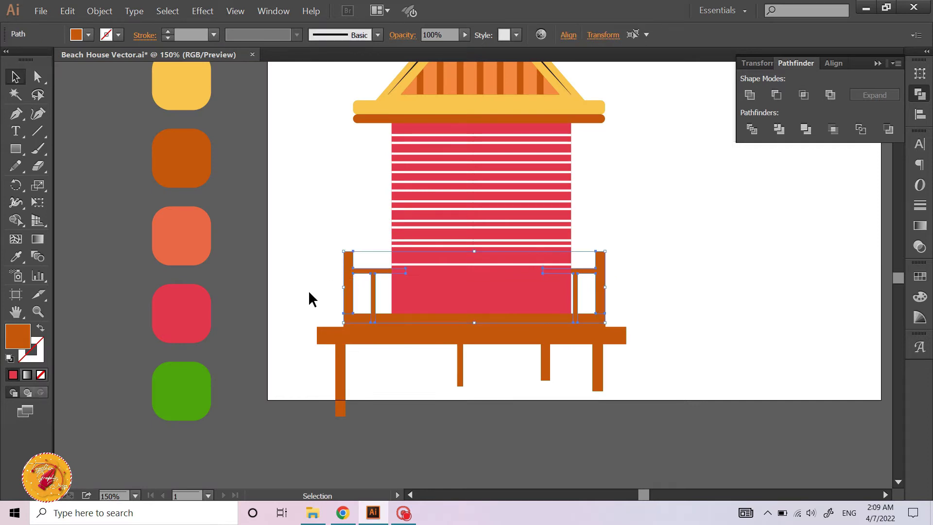
{"action": "scroll", "coordinate": [308, 290], "scroll_direction": "up", "scroll_amount": 1}
{"action": "scroll", "coordinate": [308, 290], "scroll_direction": "up", "scroll_amount": 1}
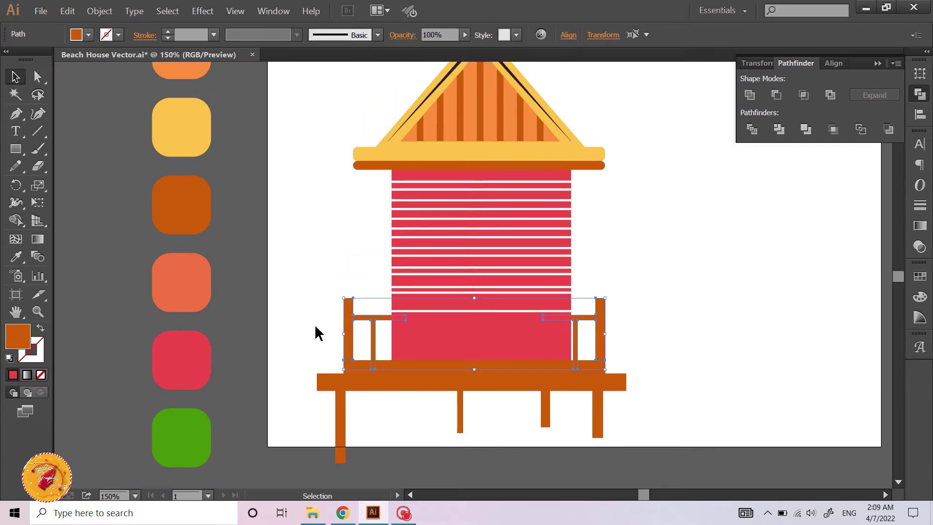
{"action": "key", "text": "i"}
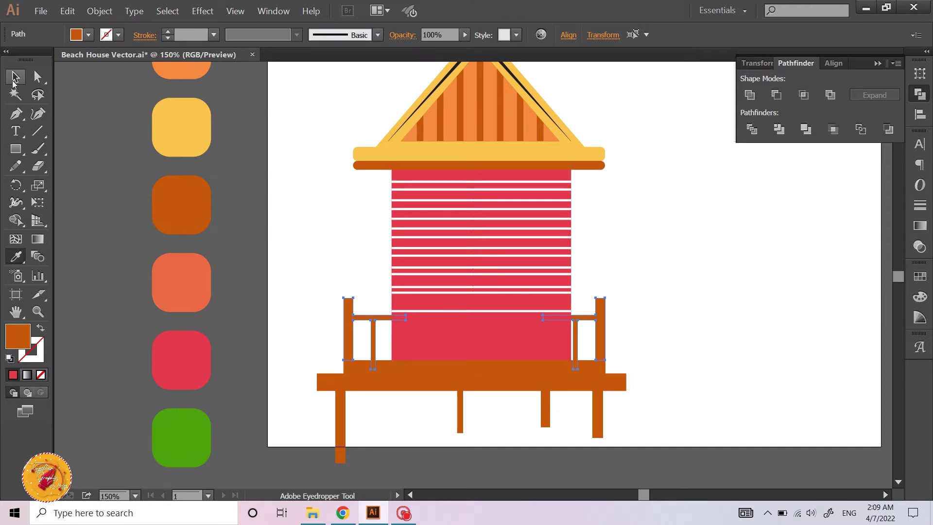
{"action": "left_click", "coordinate": [14, 79]}
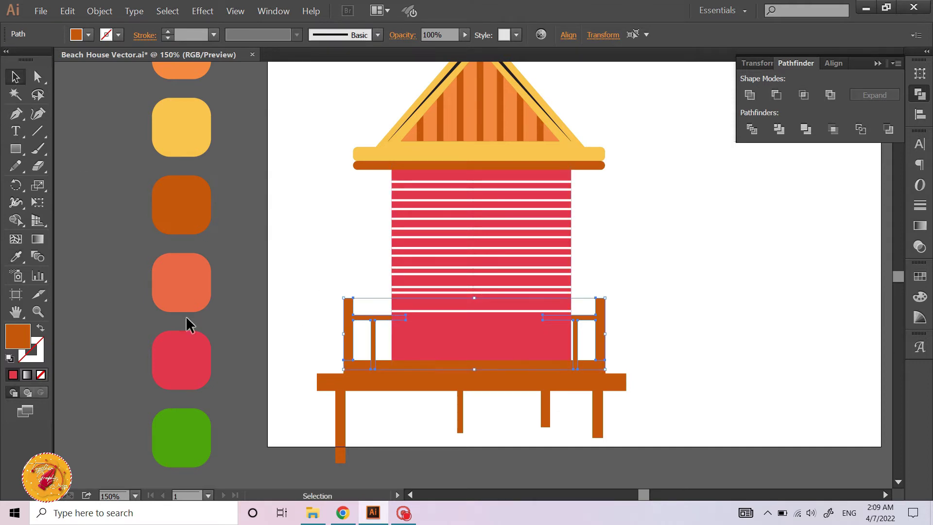
{"action": "key", "text": "i"}
{"action": "left_click", "coordinate": [433, 340]}
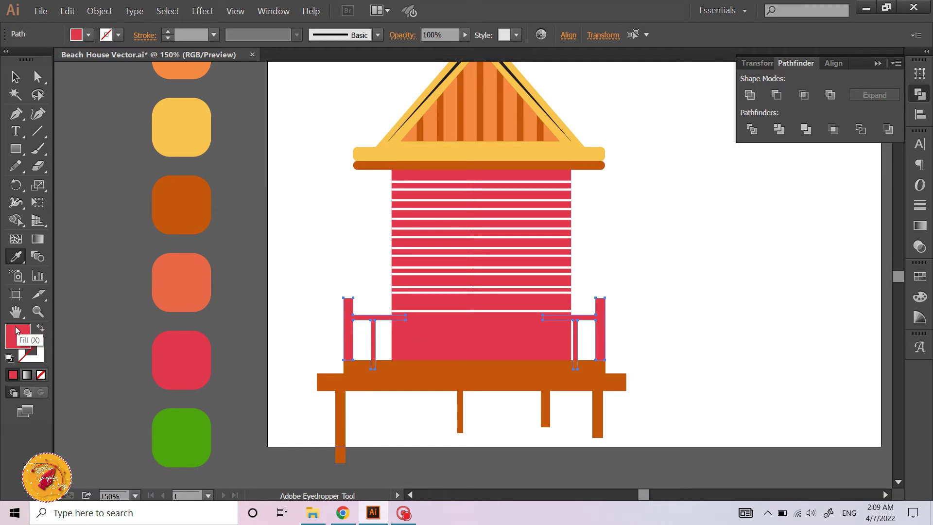
- Lighten the railing fill toward pink in the Color Picker
{"action": "double_click", "coordinate": [19, 330]}
{"action": "left_click_drag", "start_coordinate": [536, 155], "coordinate": [503, 157]}
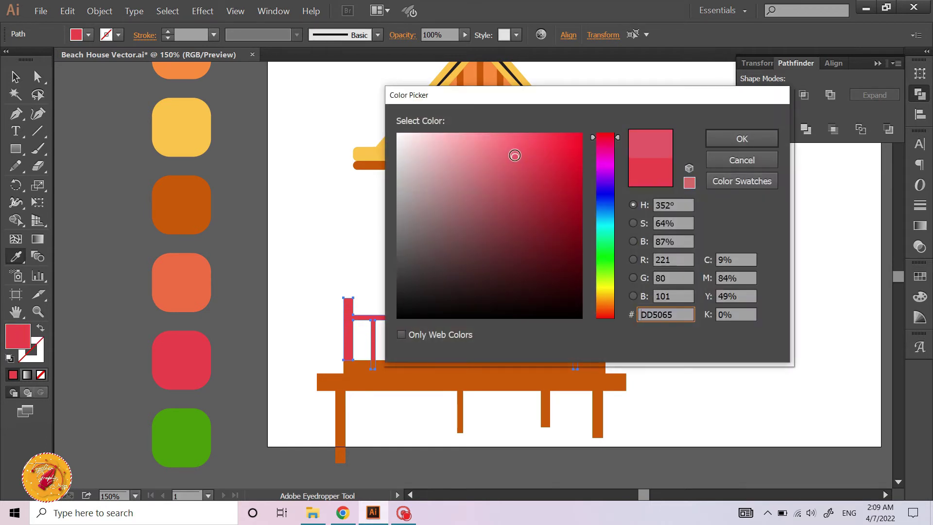
{"action": "left_click", "coordinate": [744, 146]}
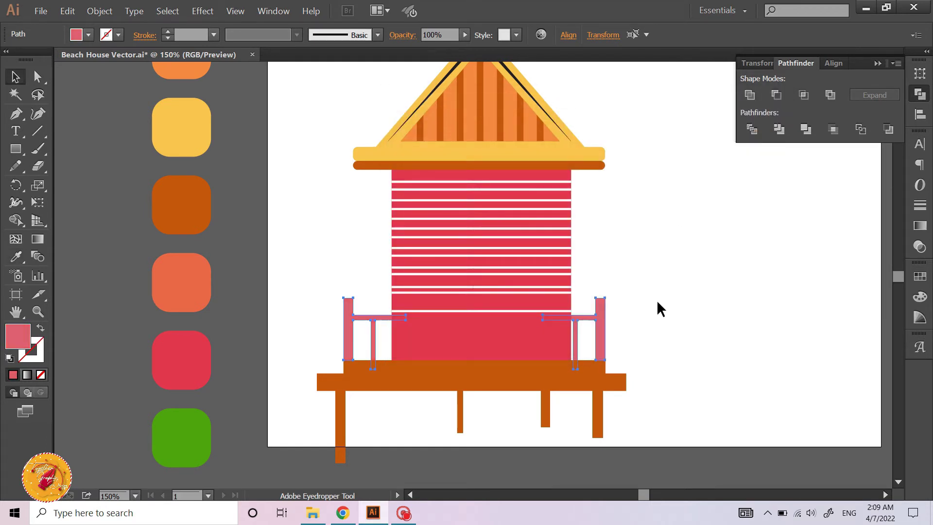
{"action": "key", "text": "v"}
{"action": "left_click", "coordinate": [651, 307]}
{"action": "key", "text": "ctrl+minus"}
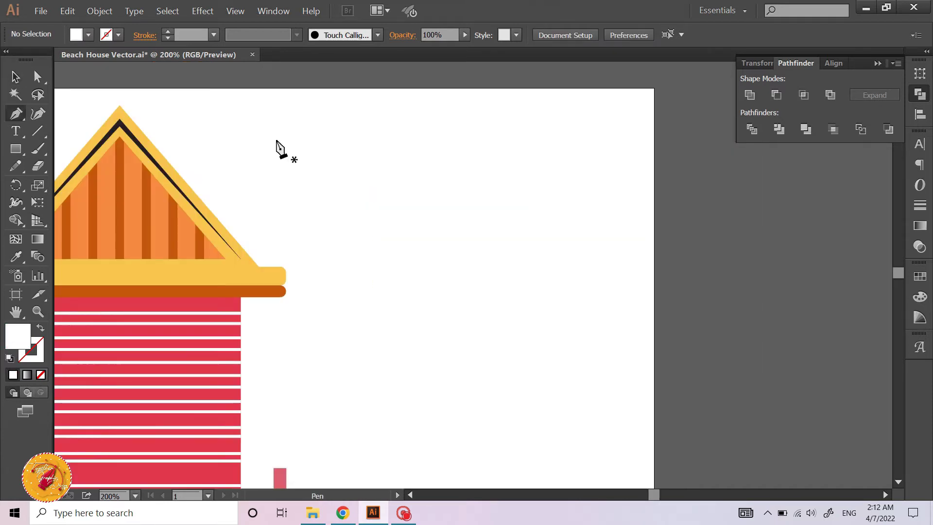
- Draw a vertical line on an empty area of the canvas with the Pen tool
{"action": "key", "text": "v"}
{"action": "scroll", "coordinate": [320, 103], "scroll_direction": "up", "scroll_amount": 3}
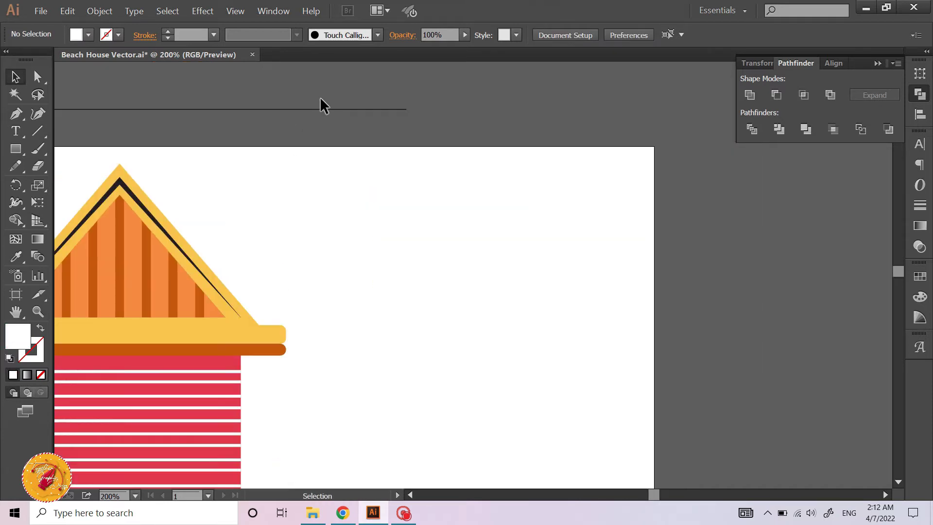
{"action": "left_click_drag", "start_coordinate": [314, 150], "coordinate": [315, 151]}
{"action": "key", "text": "p"}
{"action": "scroll", "coordinate": [454, 327], "scroll_direction": "right", "scroll_amount": 3}
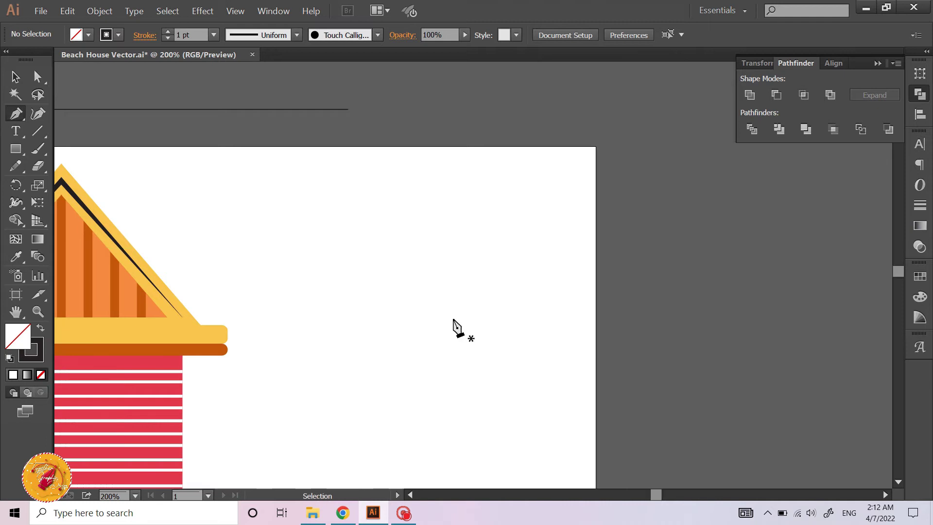
{"action": "scroll", "coordinate": [442, 312], "scroll_direction": "down", "scroll_amount": 3}
{"action": "scroll", "coordinate": [442, 312], "scroll_direction": "down", "scroll_amount": 3}
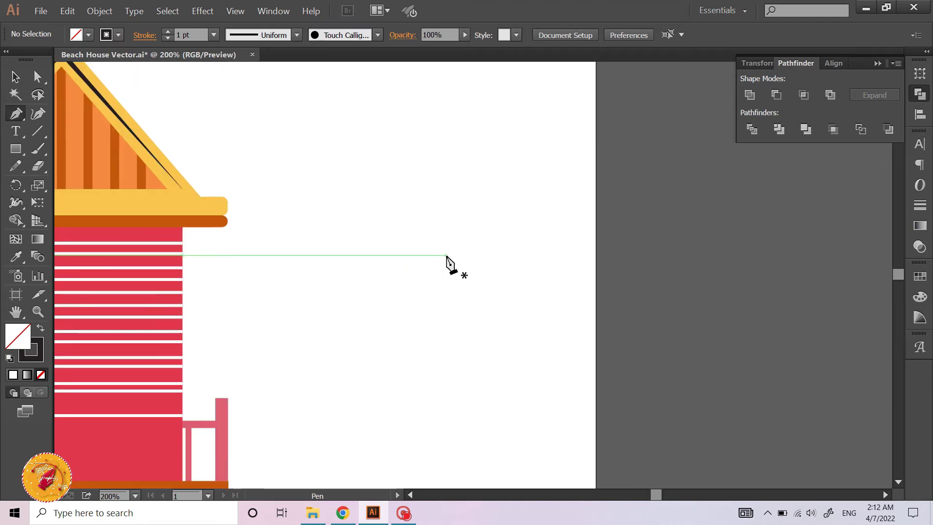
{"action": "left_click", "coordinate": [446, 255]}
{"action": "left_click", "coordinate": [446, 349]}
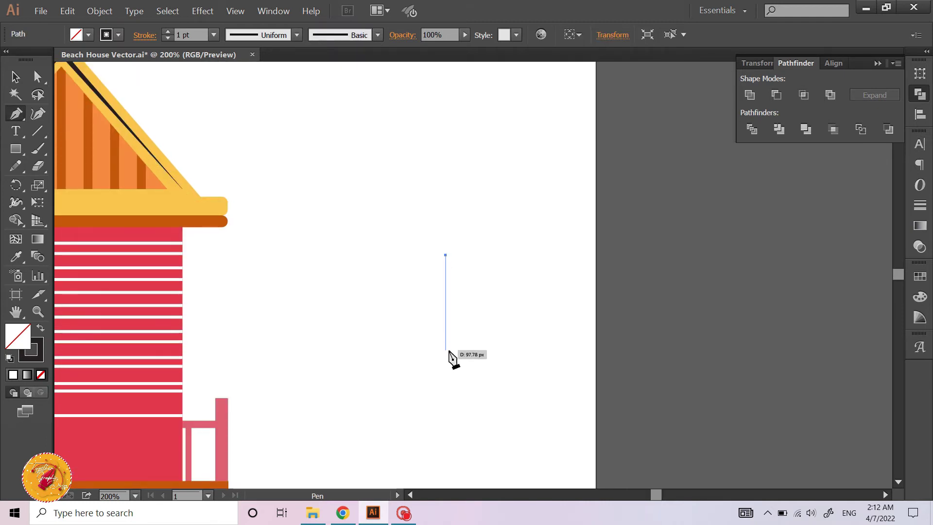
{"action": "left_click", "coordinate": [446, 364]}
- Thicken the vertical line's stroke weight to 11 pt
{"action": "key", "text": "v"}
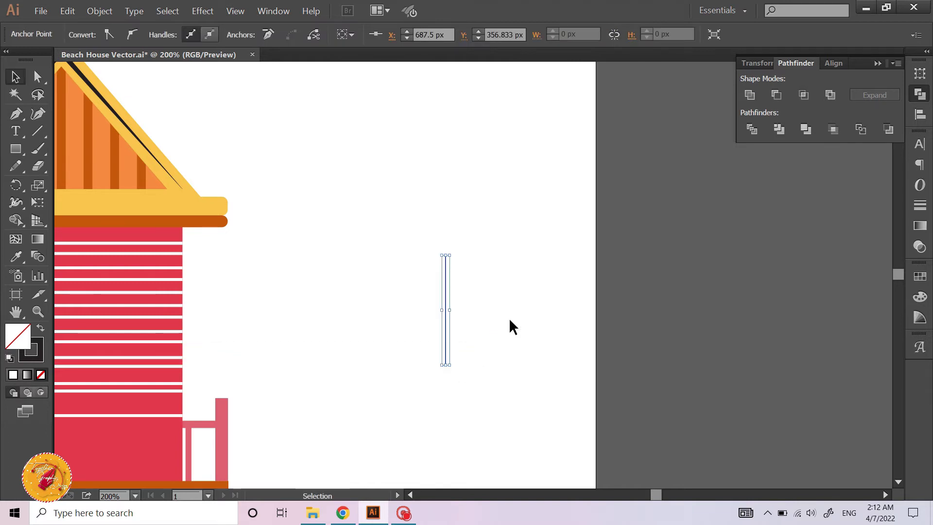
{"action": "left_click_drag", "start_coordinate": [471, 286], "coordinate": [421, 330]}
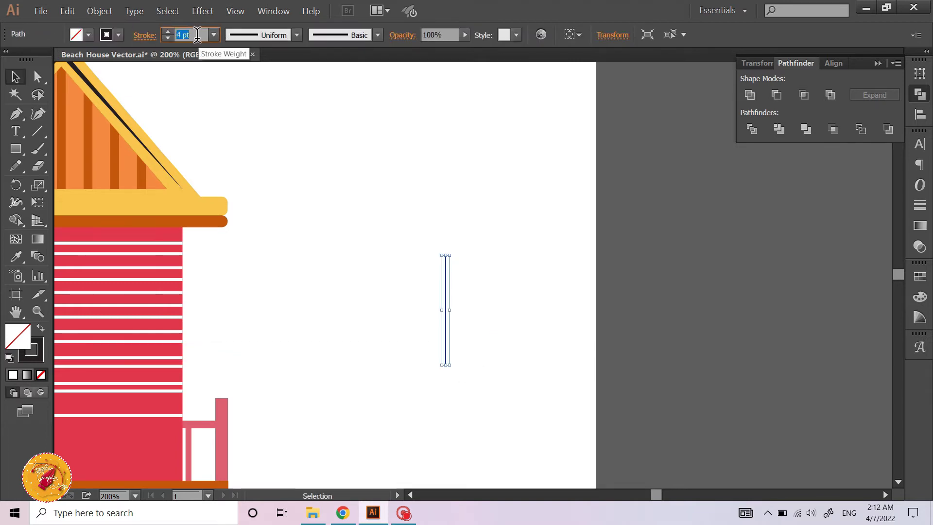
{"action": "key", "text": "Up"}
{"action": "key", "text": "Up"}
{"action": "key", "text": "Up"}
{"action": "key", "text": "Up"}
{"action": "key", "text": "Up"}
{"action": "key", "text": "Up"}
{"action": "left_click", "coordinate": [407, 250]}
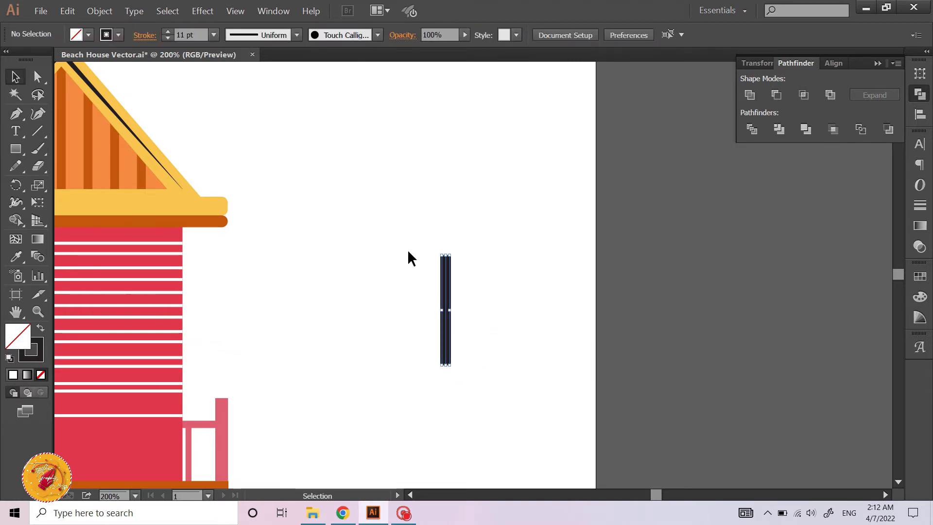
{"action": "scroll", "coordinate": [450, 312], "scroll_direction": "up", "scroll_amount": 1}
{"action": "scroll", "coordinate": [451, 304], "scroll_direction": "down", "scroll_amount": 1}
{"action": "left_click", "coordinate": [443, 365]}
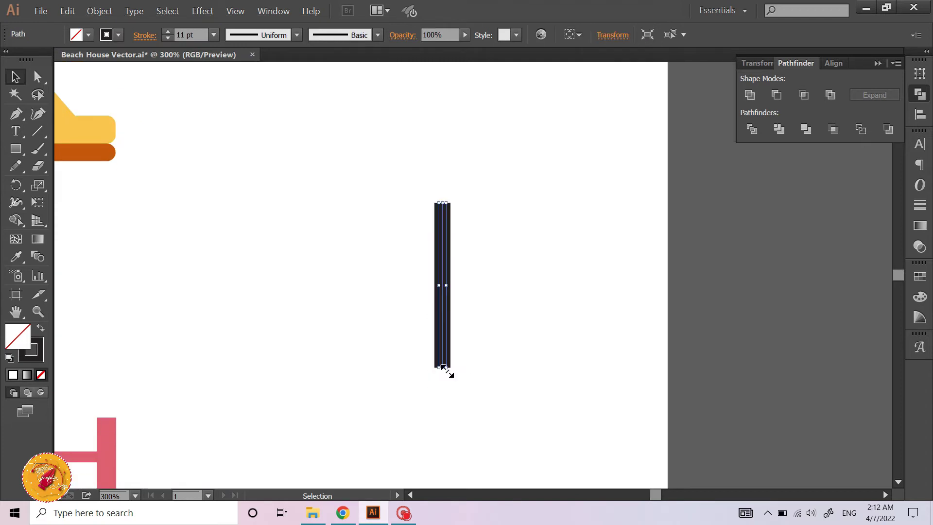
{"action": "left_click", "coordinate": [470, 317]}
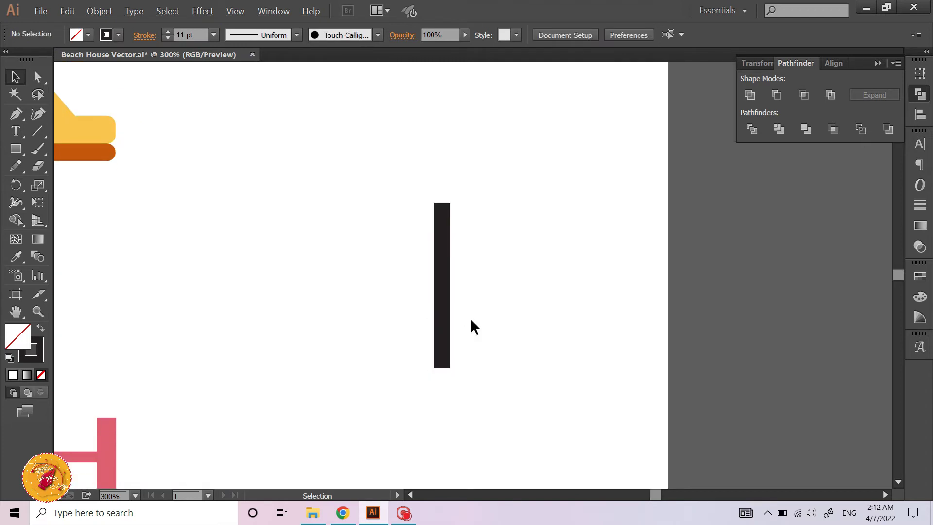
- Draw two slanted bars to the left of the vertical bar
{"action": "key", "text": "p"}
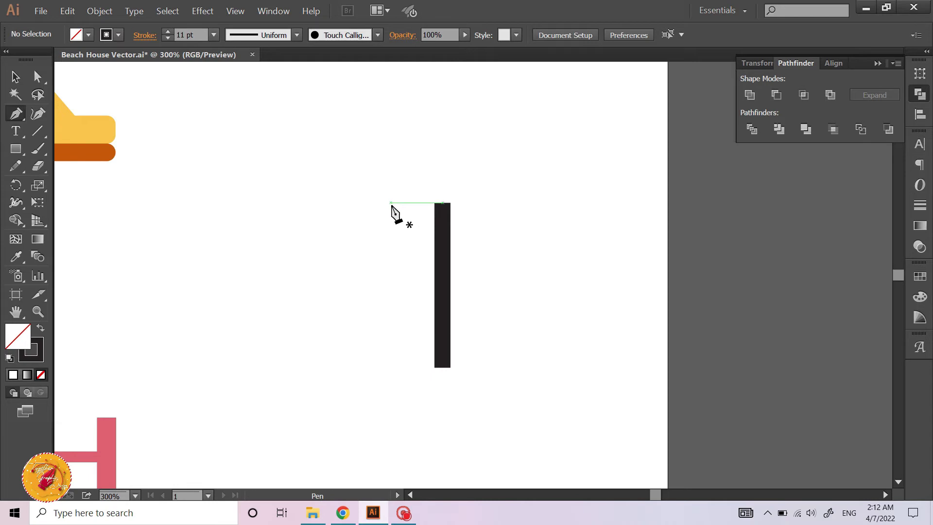
{"action": "left_click", "coordinate": [391, 202]}
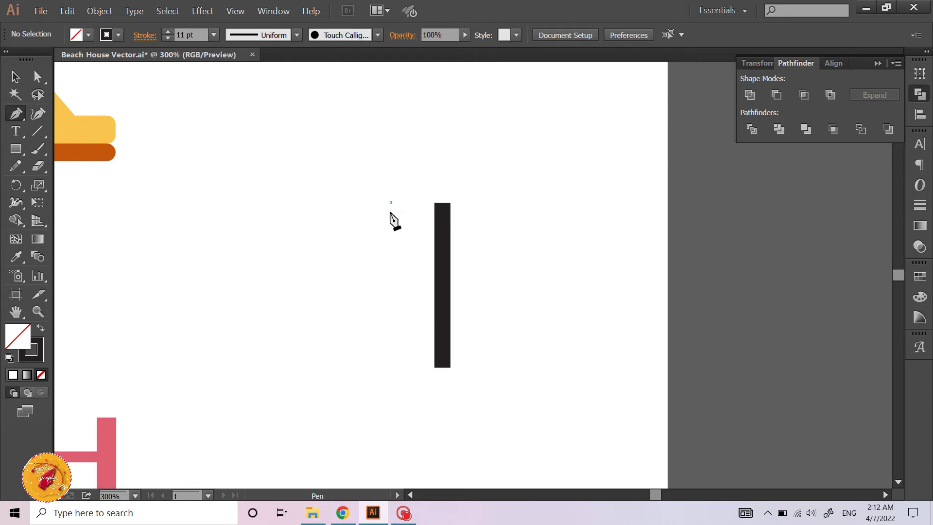
{"action": "left_click", "coordinate": [420, 369]}
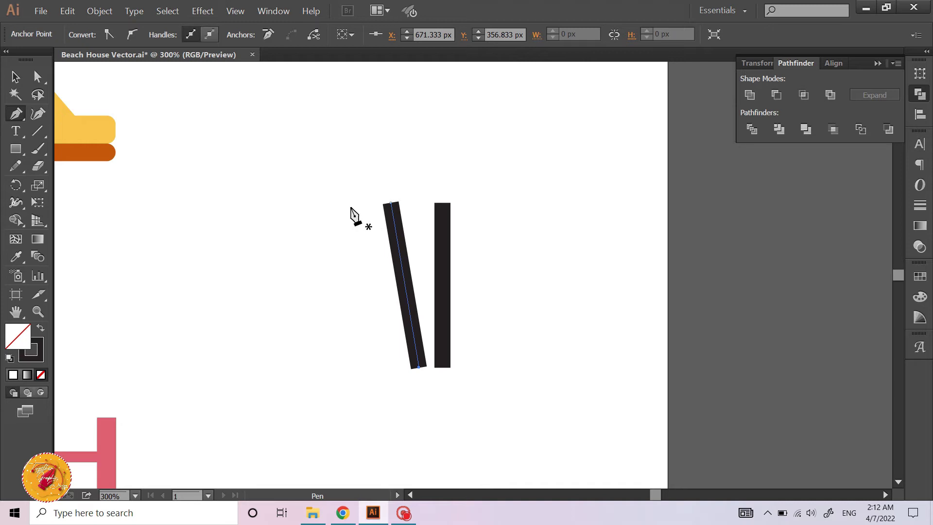
{"action": "left_click", "coordinate": [349, 202]}
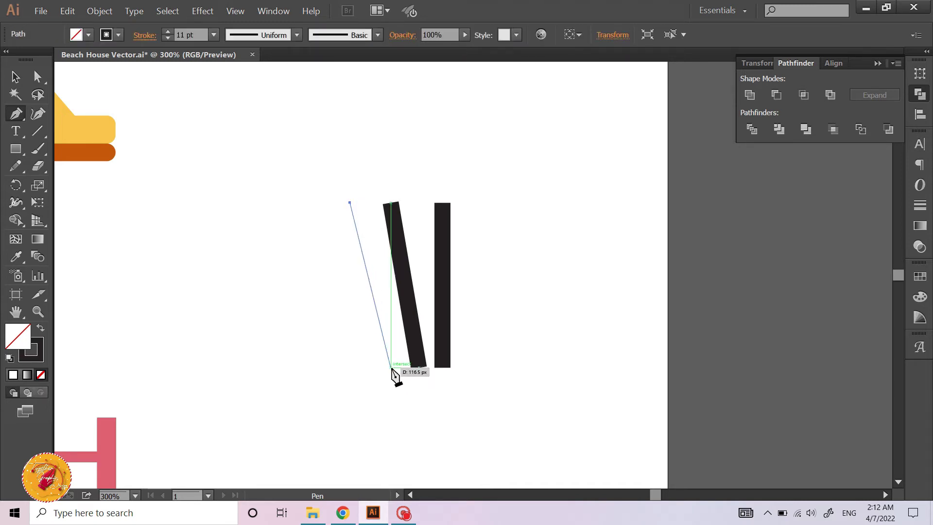
{"action": "left_click", "coordinate": [392, 368]}
{"action": "key", "text": "v"}
{"action": "left_click", "coordinate": [472, 328]}
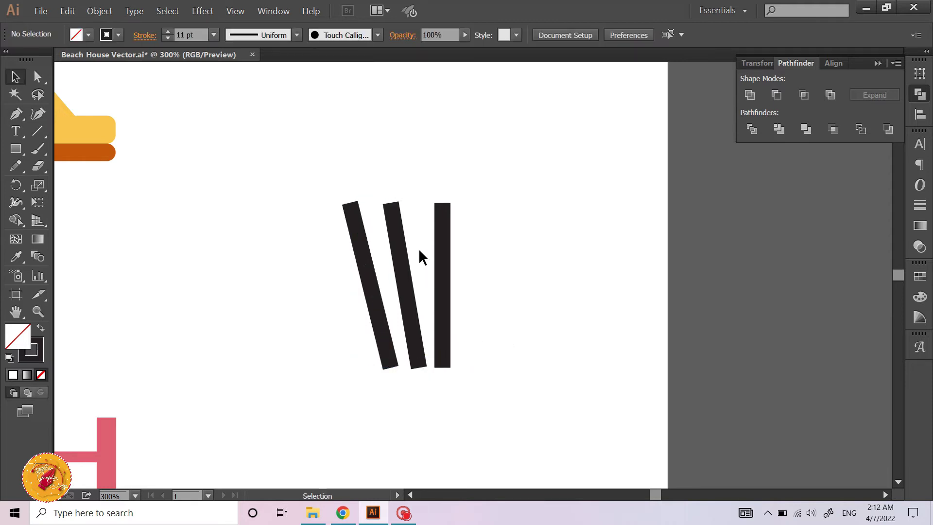
- Reflect copies of the two slanted bars and move them right of the centre bar
{"action": "left_click_drag", "start_coordinate": [332, 286], "coordinate": [335, 286]}
{"action": "right_click", "coordinate": [371, 251]}
{"action": "mouse_move", "coordinate": [407, 378]}
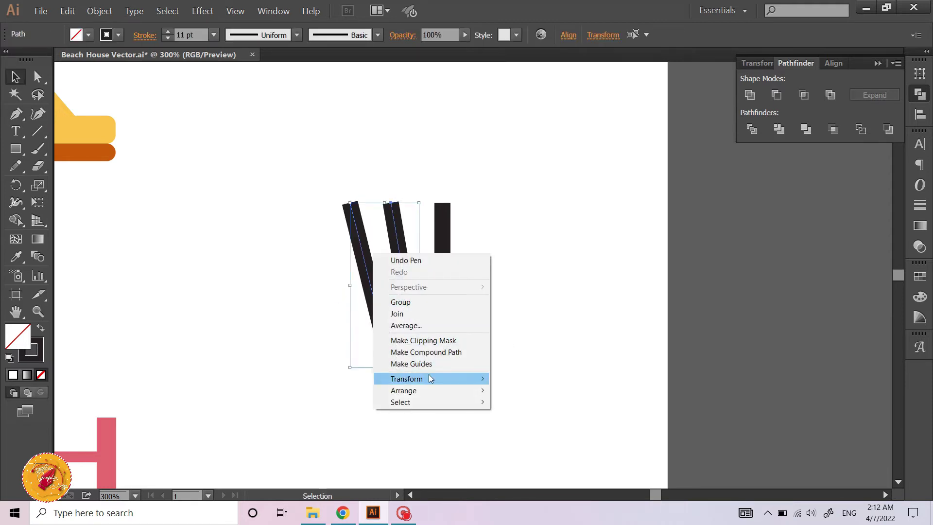
{"action": "left_click", "coordinate": [529, 416]}
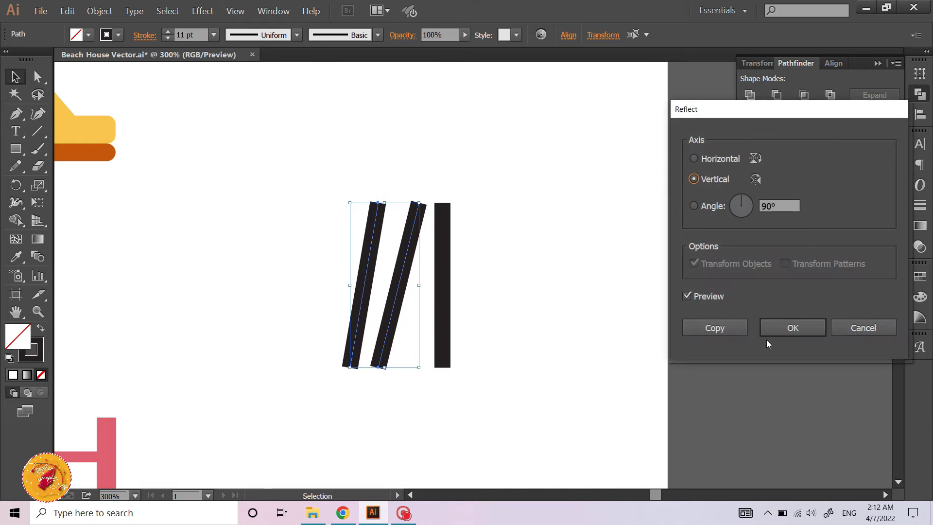
{"action": "left_click", "coordinate": [718, 328]}
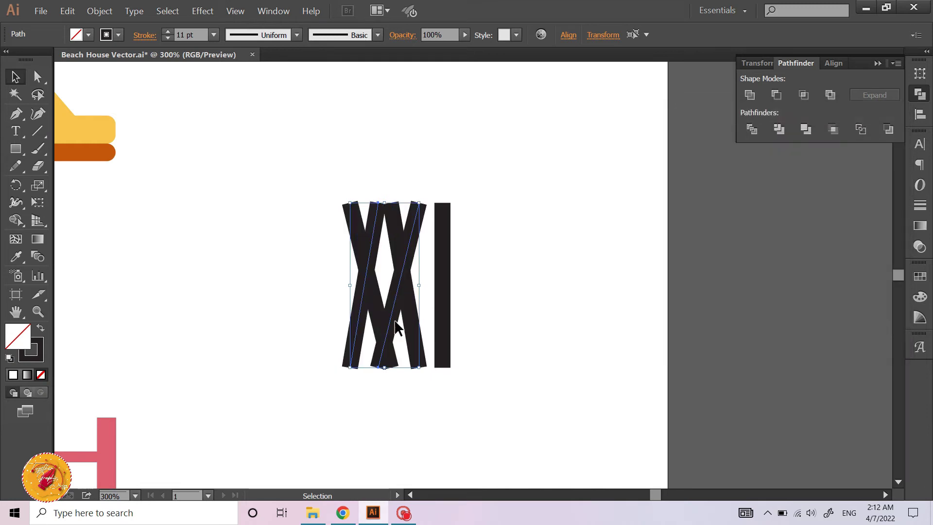
{"action": "left_click_drag", "start_coordinate": [391, 327], "coordinate": [504, 317]}
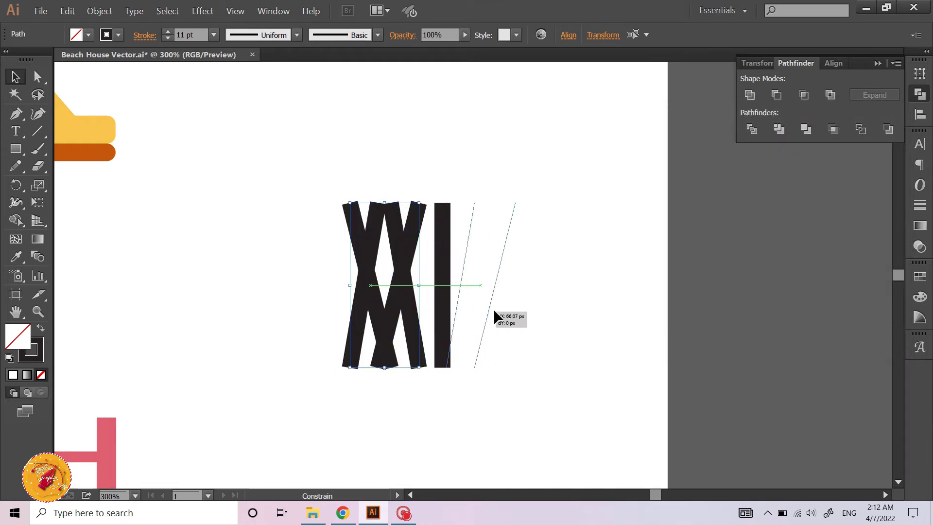
{"action": "left_click", "coordinate": [535, 318]}
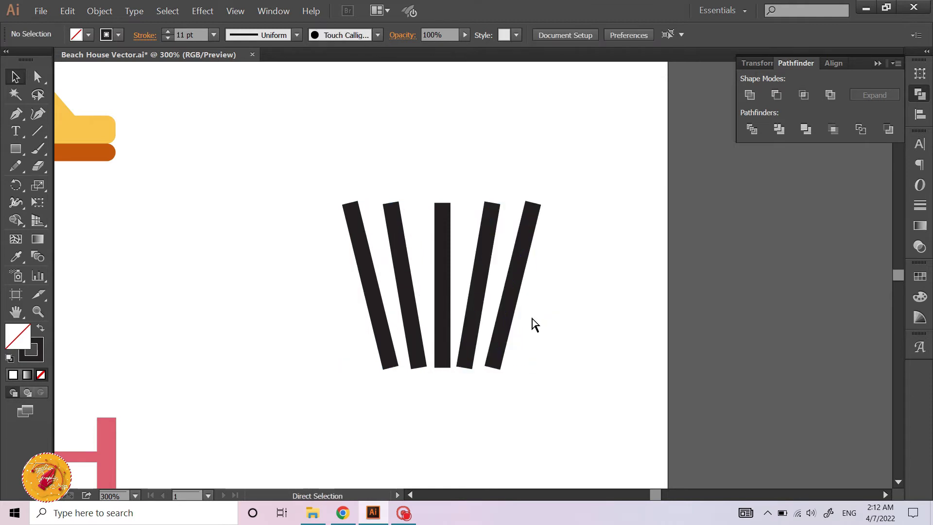
- Marquee-select all five bars of the fan
{"action": "scroll", "coordinate": [438, 272], "scroll_direction": "right", "scroll_amount": 1}
{"action": "left_click_drag", "start_coordinate": [280, 173], "coordinate": [527, 312]}
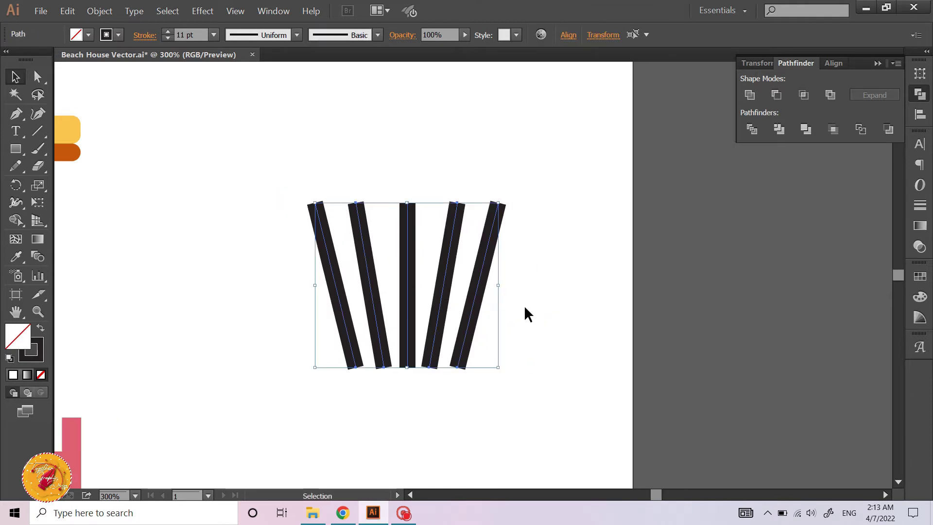
{"action": "left_click", "coordinate": [100, 12]}
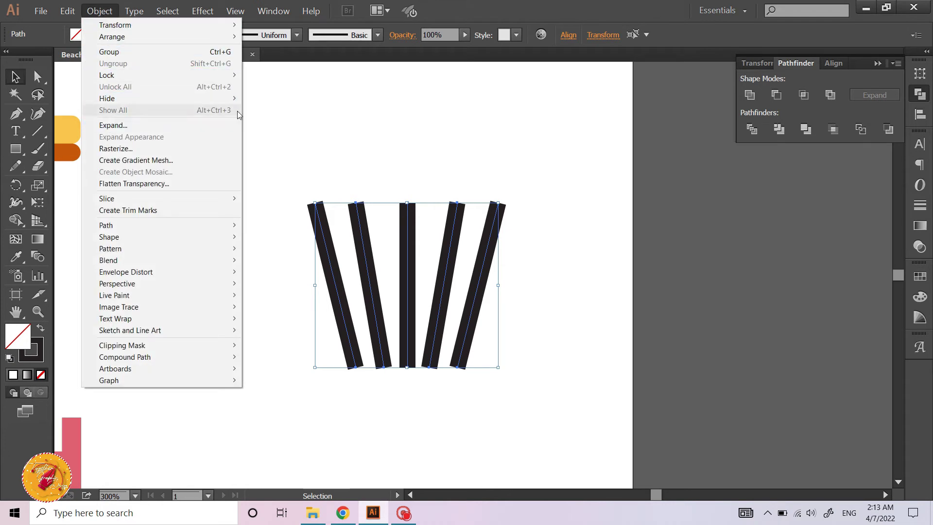
{"action": "left_click", "coordinate": [280, 146]}
{"action": "scroll", "coordinate": [280, 147], "scroll_direction": "down", "scroll_amount": 1}
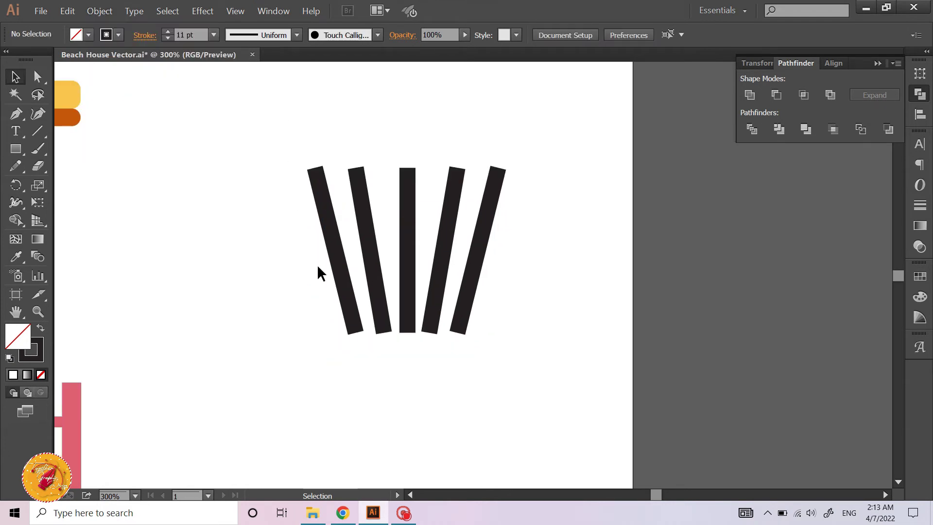
{"action": "scroll", "coordinate": [317, 264], "scroll_direction": "down", "scroll_amount": 1}
{"action": "left_click_drag", "start_coordinate": [304, 115], "coordinate": [533, 208]}
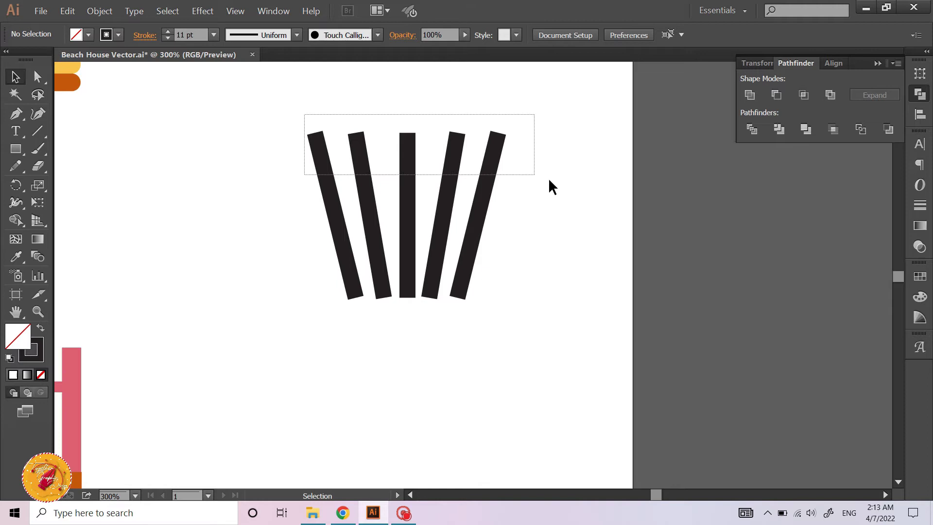
- Draw a curved rail arching across the tops of the five bars with the Pen tool
{"action": "left_click", "coordinate": [533, 208]}
{"action": "key", "text": "p"}
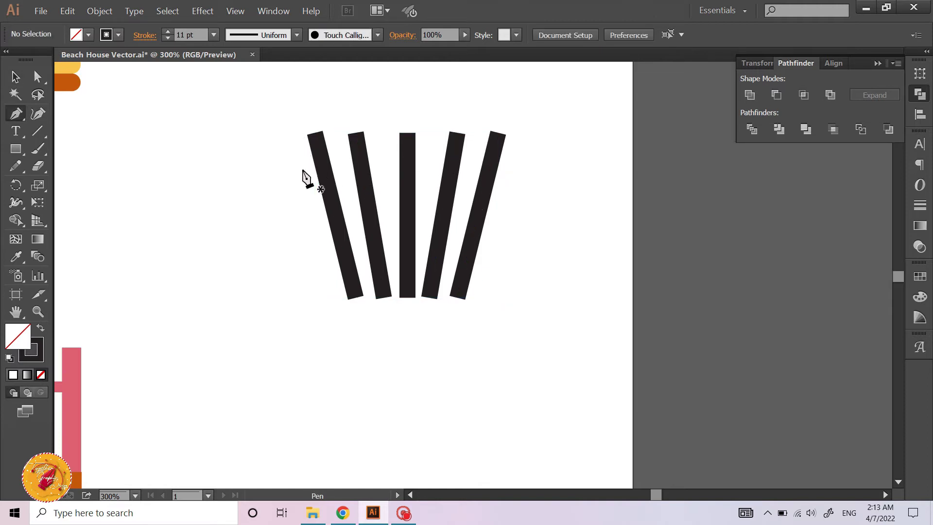
{"action": "left_click", "coordinate": [301, 168]}
{"action": "left_click_drag", "start_coordinate": [517, 168], "coordinate": [631, 216]}
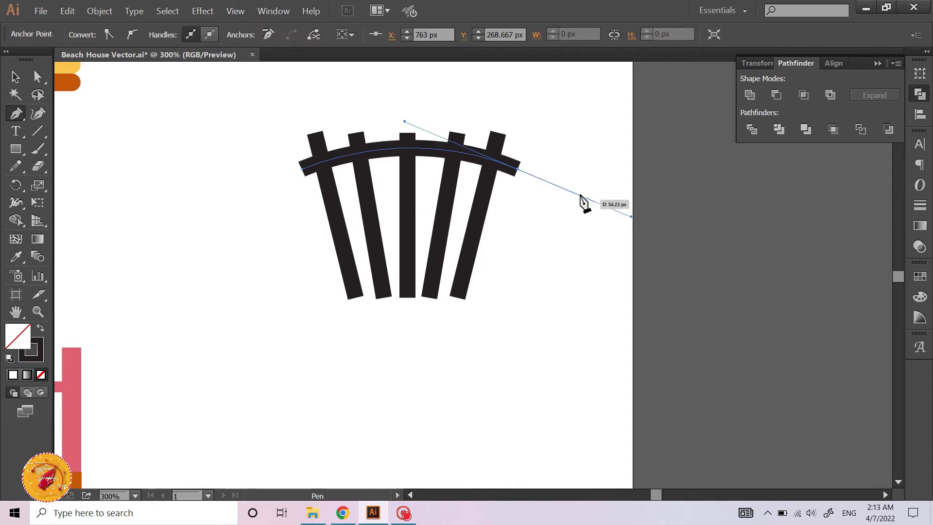
{"action": "key", "text": "v"}
{"action": "left_click", "coordinate": [557, 193]}
- Select the bars and arch and expand their strokes into filled shapes
{"action": "left_click_drag", "start_coordinate": [535, 129], "coordinate": [325, 275]}
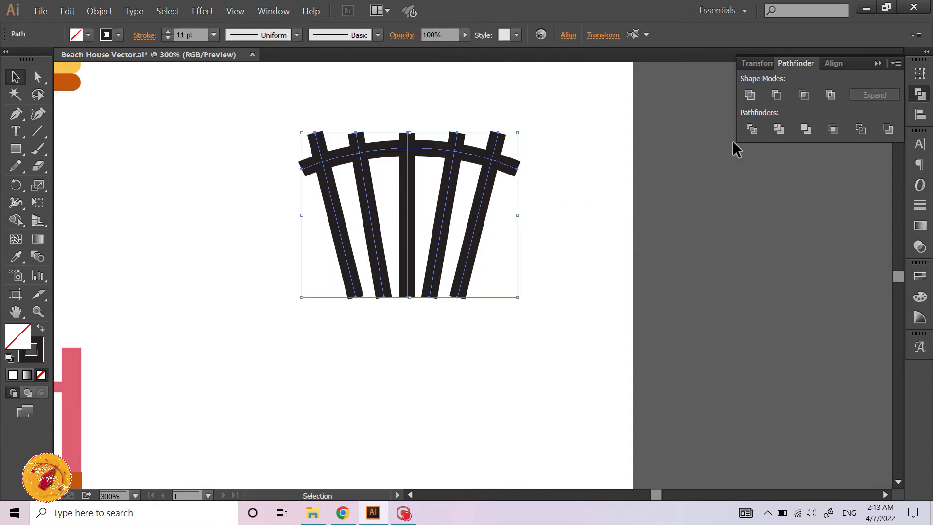
{"action": "left_click", "coordinate": [751, 129]}
{"action": "left_click", "coordinate": [589, 273]}
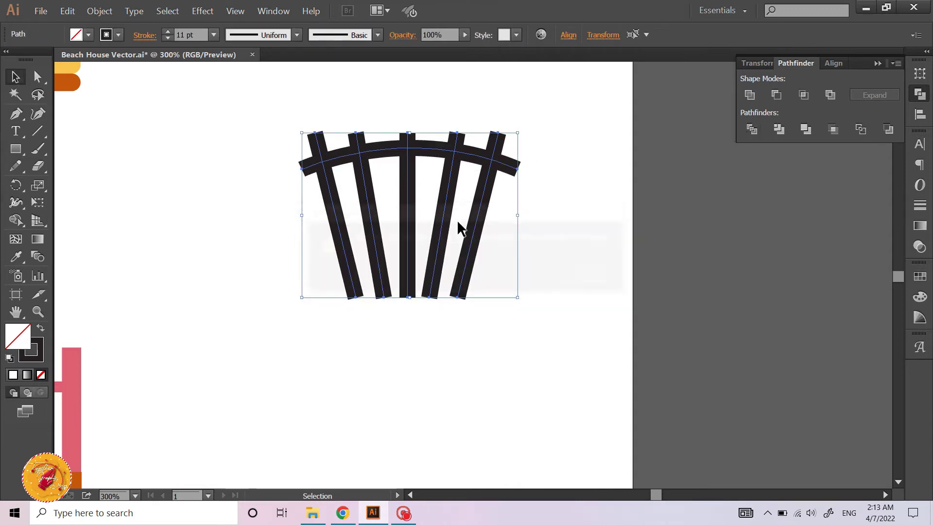
{"action": "left_click", "coordinate": [100, 12]}
{"action": "left_click", "coordinate": [105, 125]}
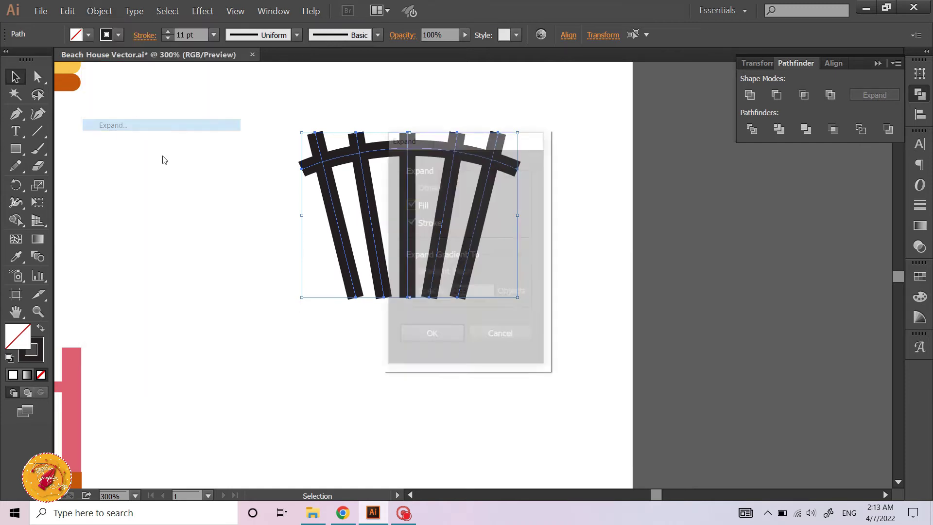
{"action": "left_click", "coordinate": [421, 337]}
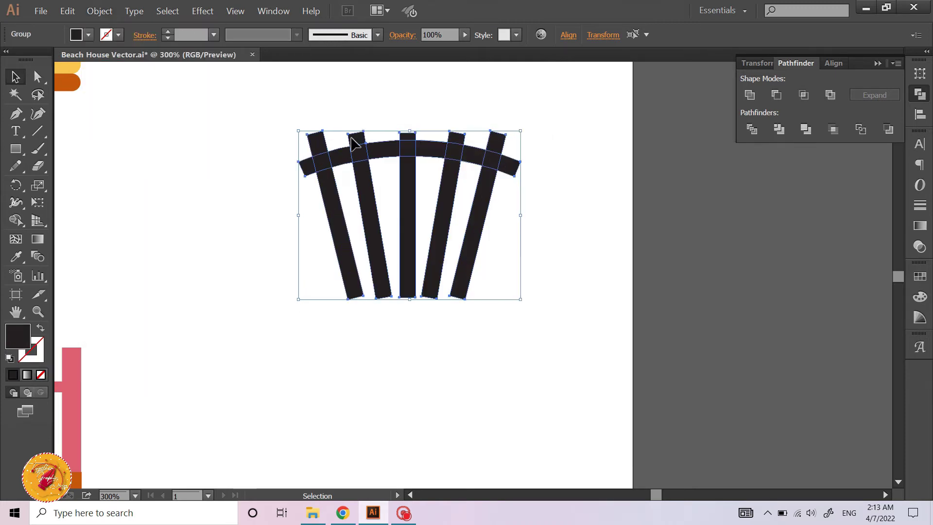
- Select the five bars and curved arch band together and split them with Pathfinder Divide
{"action": "scroll", "coordinate": [315, 104], "scroll_direction": "up", "scroll_amount": 2}
{"action": "key", "text": "a"}
{"action": "left_click", "coordinate": [260, 202]}
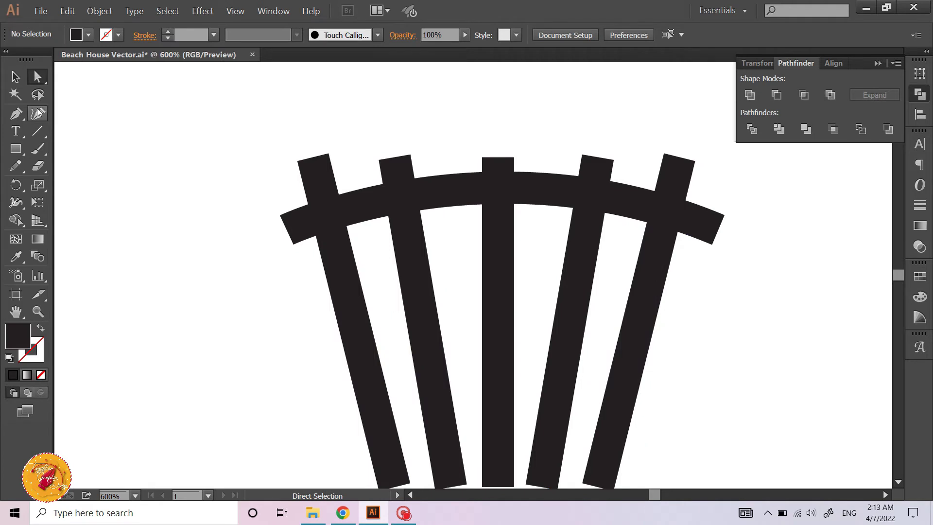
{"action": "left_click", "coordinate": [289, 217]}
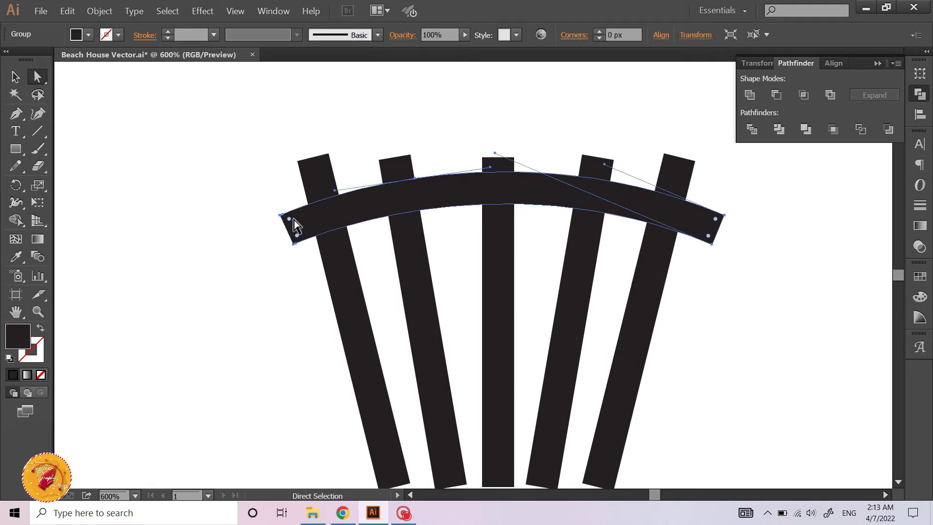
{"action": "key", "text": "v"}
{"action": "left_click_drag", "start_coordinate": [255, 148], "coordinate": [658, 340]}
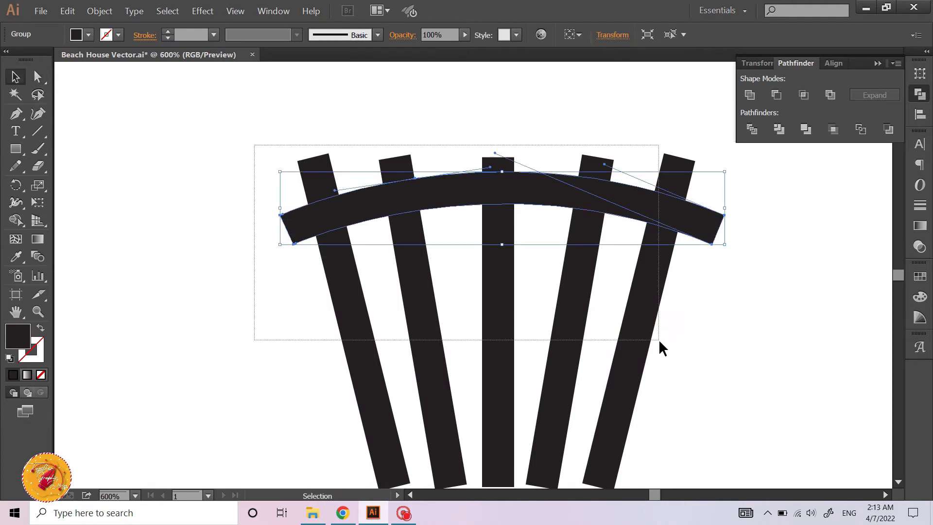
{"action": "left_click", "coordinate": [752, 129]}
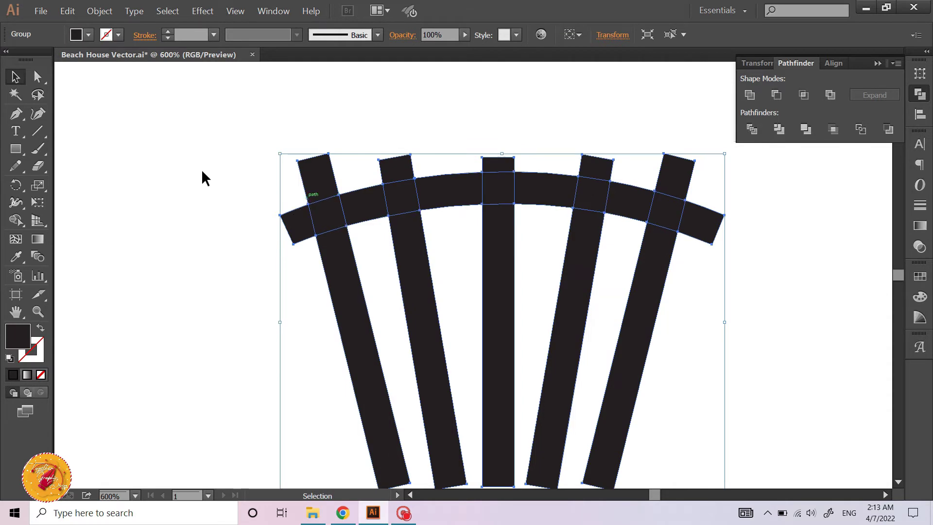
- Delete the arch's left end piece, the first arch segment, and the tops of bars one and two
{"action": "left_click", "coordinate": [37, 77]}
{"action": "left_click", "coordinate": [298, 221]}
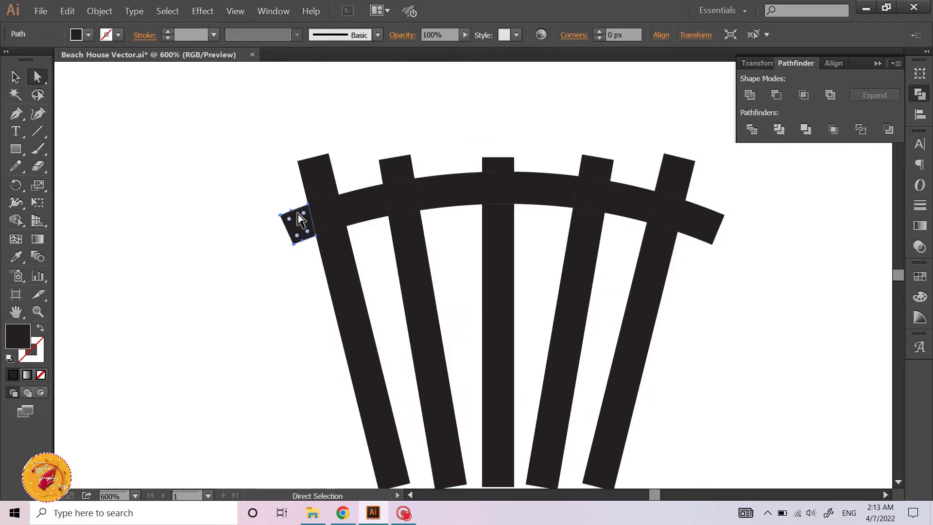
{"action": "key", "text": "Delete"}
{"action": "left_click", "coordinate": [305, 181]}
{"action": "key", "text": "Delete"}
{"action": "left_click", "coordinate": [369, 199]}
{"action": "key", "text": "Delete"}
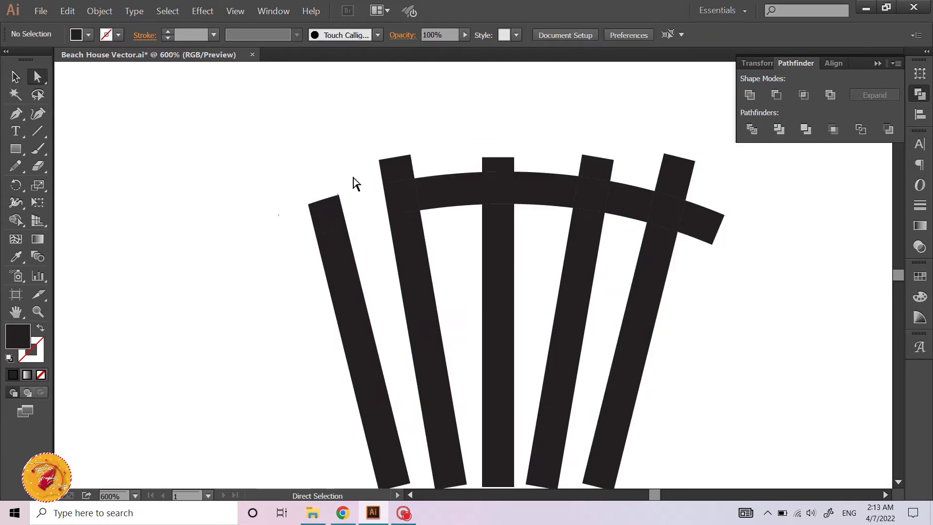
{"action": "left_click_drag", "start_coordinate": [353, 178], "coordinate": [378, 228]}
{"action": "left_click", "coordinate": [394, 170]}
{"action": "key", "text": "Delete"}
- Delete the remaining arch segments and the top caps of bars three to five, then check in outline view
{"action": "left_click", "coordinate": [449, 192]}
{"action": "key", "text": "Delete"}
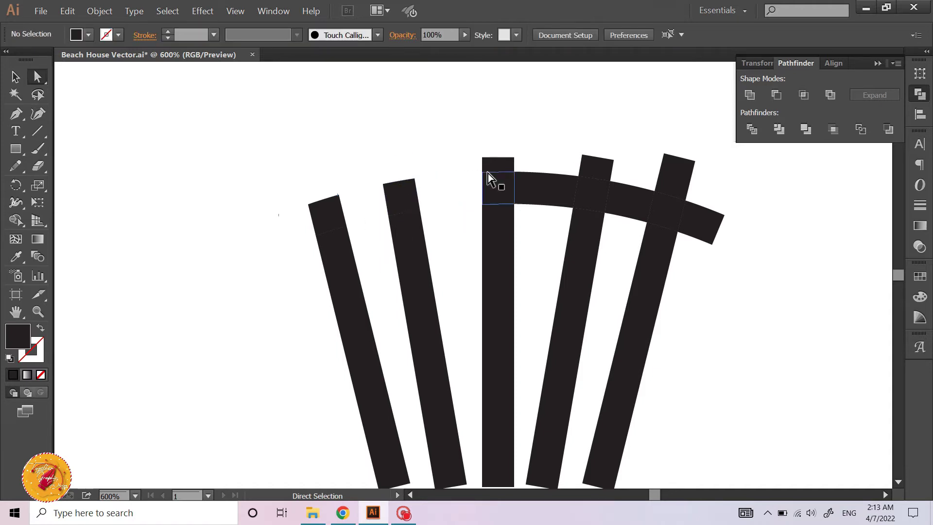
{"action": "left_click", "coordinate": [496, 164]}
{"action": "key", "text": "Delete"}
{"action": "left_click", "coordinate": [552, 197]}
{"action": "key", "text": "Delete"}
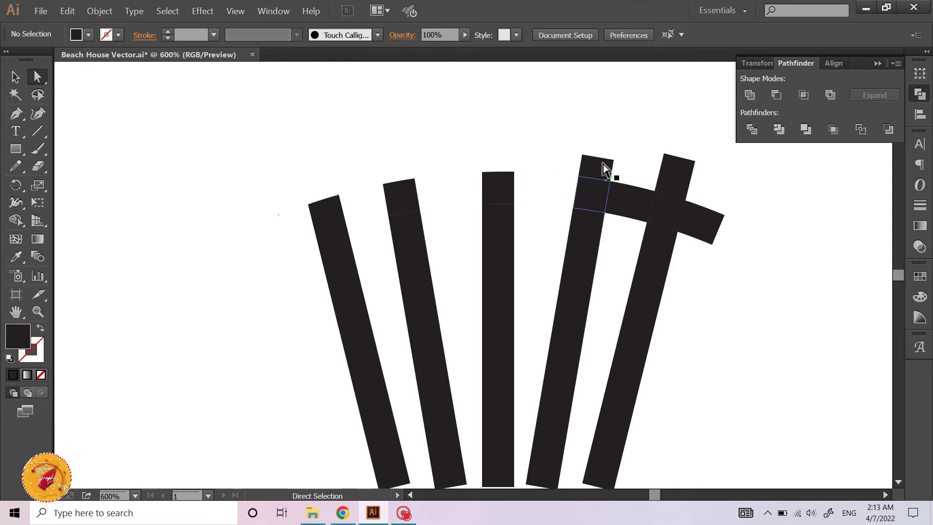
{"action": "left_click", "coordinate": [603, 164]}
{"action": "key", "text": "Delete"}
{"action": "left_click", "coordinate": [638, 216]}
{"action": "key", "text": "Delete"}
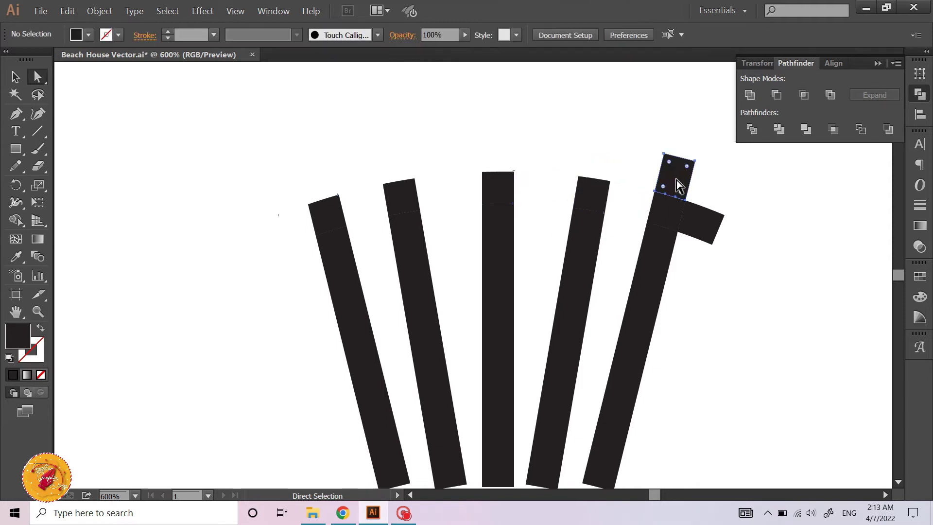
{"action": "left_click", "coordinate": [714, 237]}
{"action": "key", "text": "Delete"}
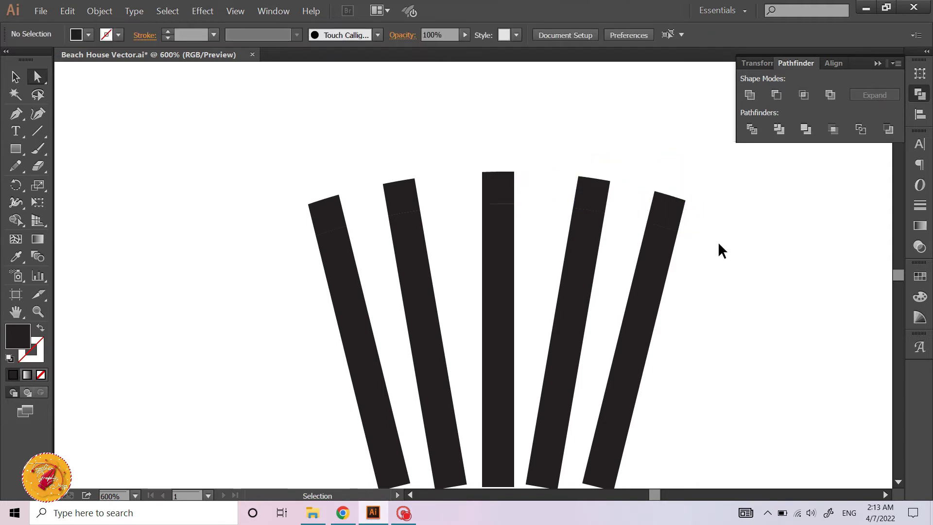
{"action": "key", "text": "ctrl+y"}
{"action": "key", "text": "ctrl+y"}
{"action": "scroll", "coordinate": [433, 187], "scroll_direction": "down", "scroll_amount": 3}
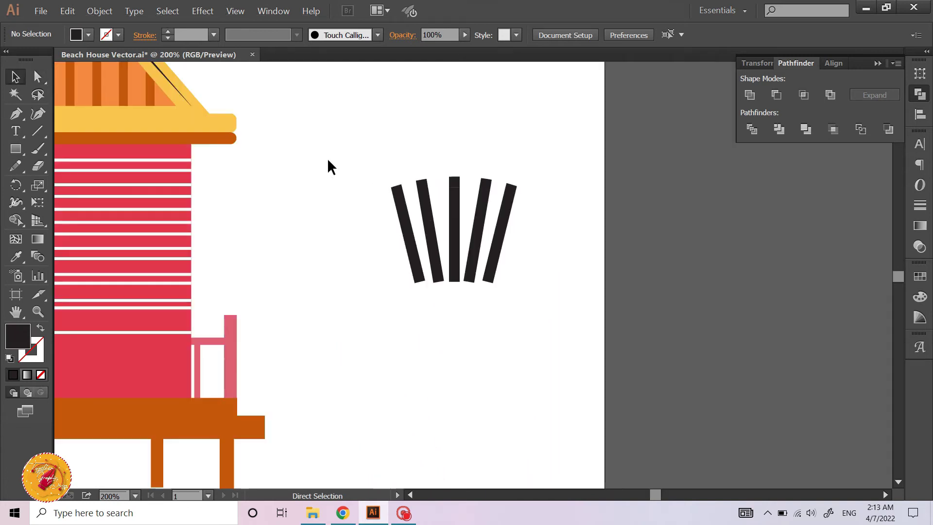
{"action": "key", "text": "v"}
{"action": "left_click_drag", "start_coordinate": [371, 152], "coordinate": [538, 284]}
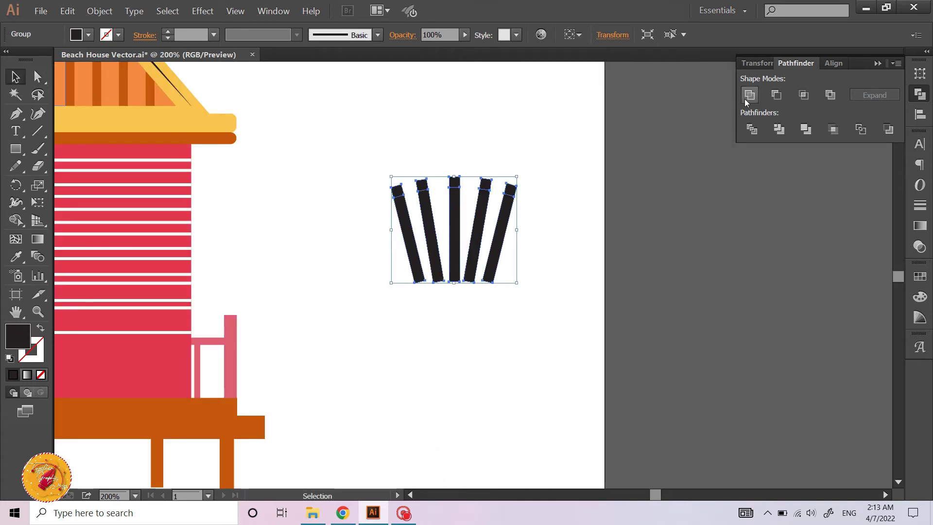
{"action": "left_click", "coordinate": [535, 246]}
{"action": "scroll", "coordinate": [528, 249], "scroll_direction": "right", "scroll_amount": 1}
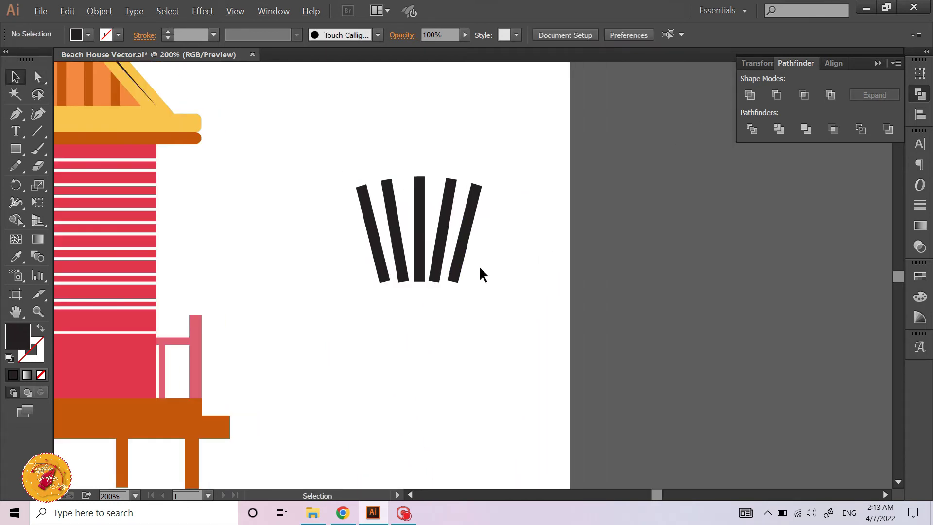
{"action": "scroll", "coordinate": [479, 265], "scroll_direction": "up", "scroll_amount": 2}
{"action": "scroll", "coordinate": [392, 275], "scroll_direction": "left", "scroll_amount": 1}
{"action": "left_click", "coordinate": [17, 155]}
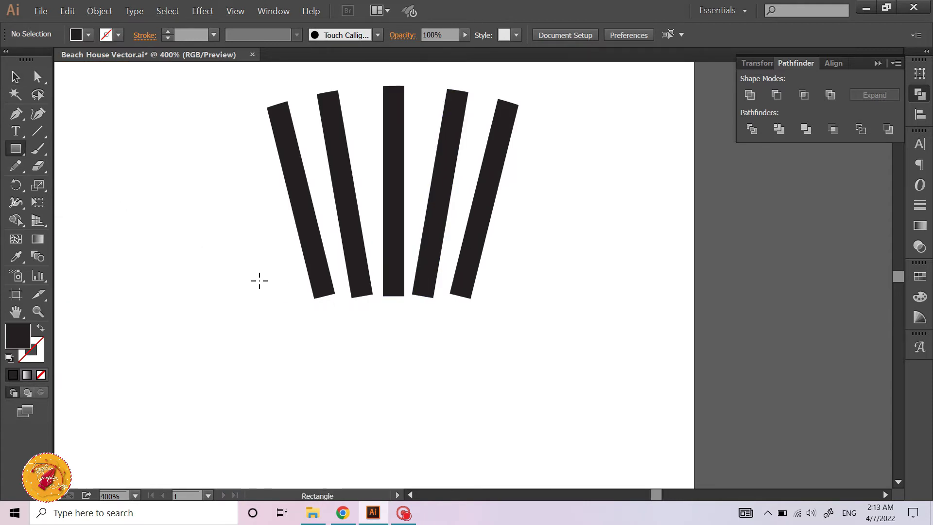
- Draw the chair's seat bar and left and right leg rectangles under the slats
{"action": "left_click_drag", "start_coordinate": [252, 282], "coordinate": [514, 307]}
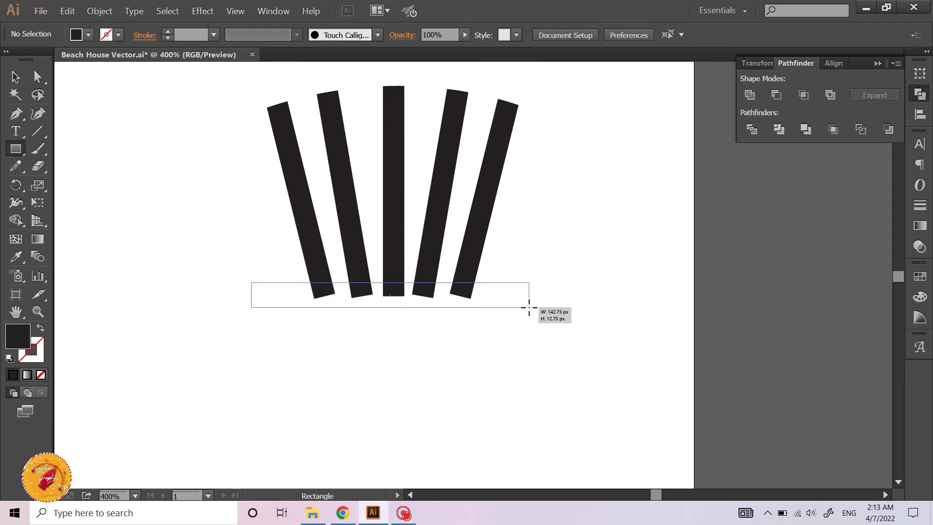
{"action": "left_click_drag", "start_coordinate": [514, 307], "coordinate": [528, 307]}
{"action": "left_click_drag", "start_coordinate": [510, 253], "coordinate": [528, 397]}
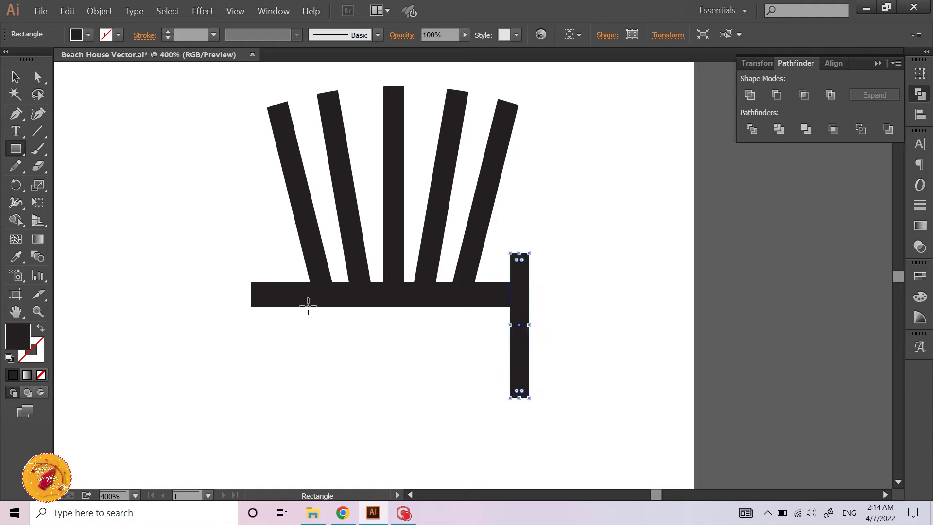
{"action": "left_click_drag", "start_coordinate": [271, 244], "coordinate": [251, 383]}
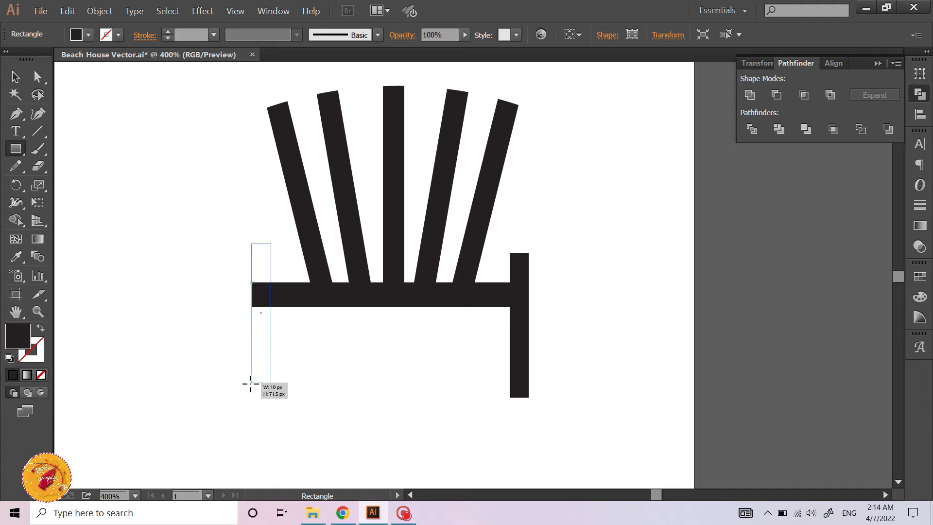
{"action": "left_click_drag", "start_coordinate": [251, 384], "coordinate": [251, 397]}
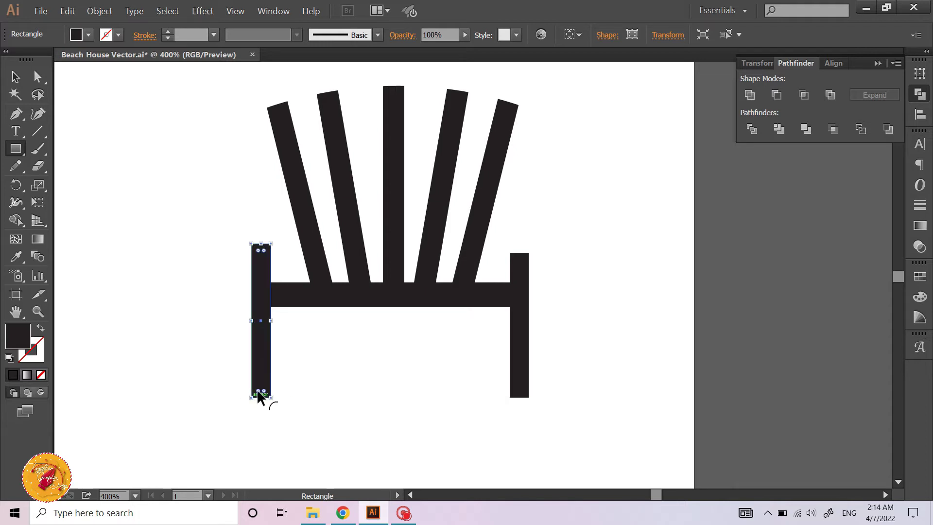
- Widen the right chair leg toward the seat
{"action": "key", "text": "v"}
{"action": "left_click", "coordinate": [194, 284]}
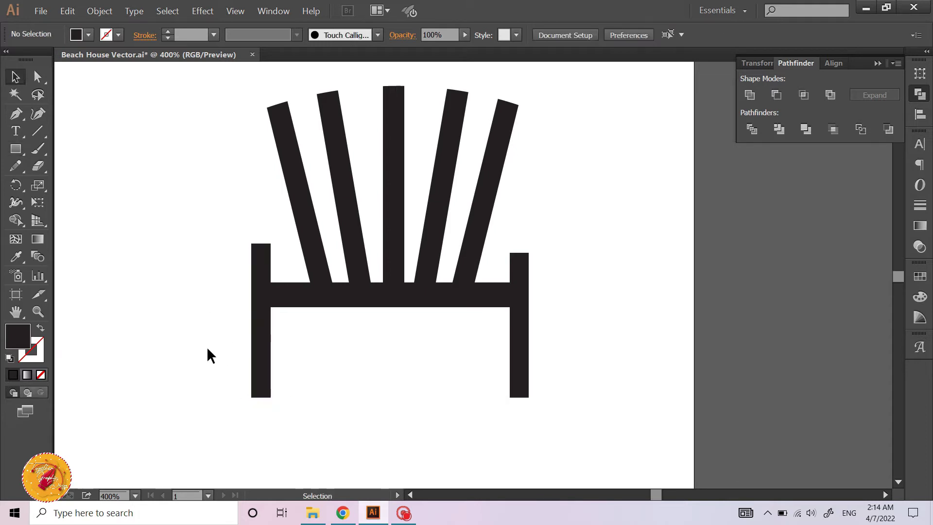
{"action": "scroll", "coordinate": [191, 225], "scroll_direction": "down", "scroll_amount": 1}
{"action": "left_click_drag", "start_coordinate": [186, 149], "coordinate": [479, 321]}
{"action": "left_click", "coordinate": [413, 322]}
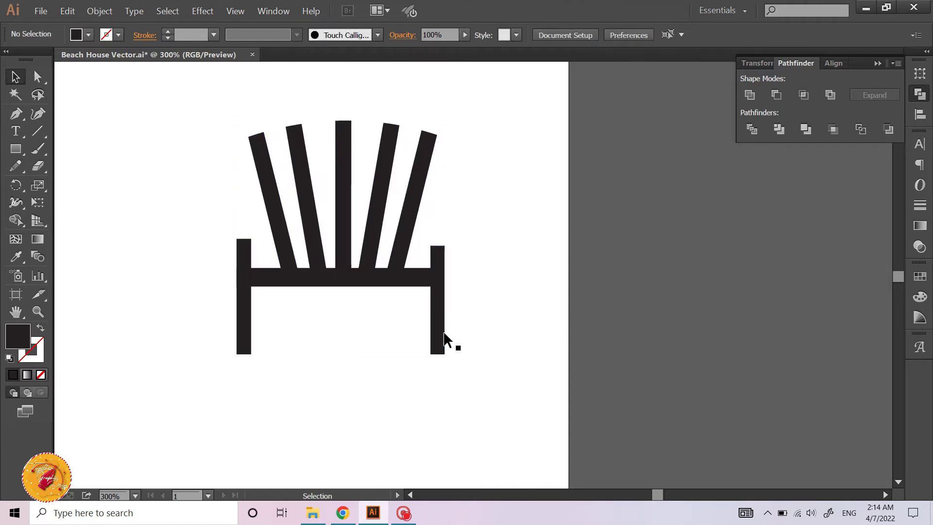
{"action": "left_click", "coordinate": [434, 311]}
{"action": "scroll", "coordinate": [434, 311], "scroll_direction": "up", "scroll_amount": 3}
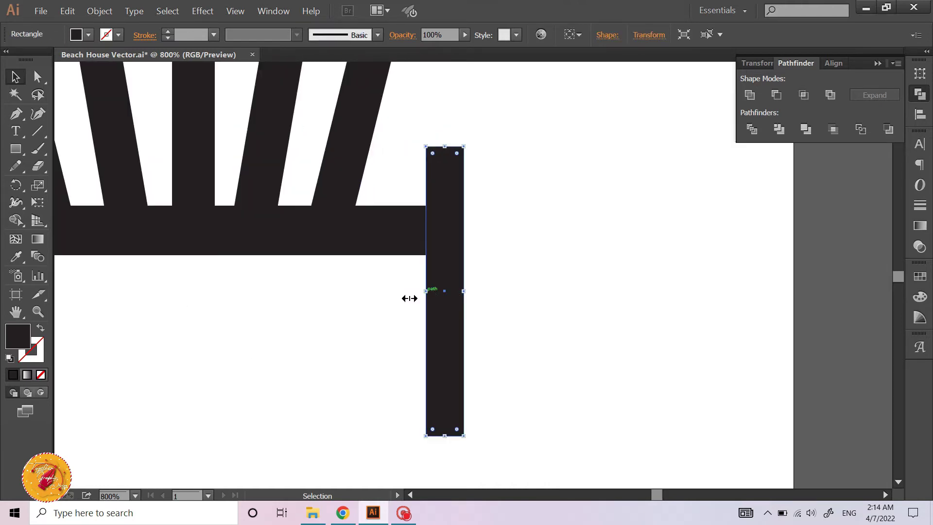
{"action": "left_click_drag", "start_coordinate": [409, 298], "coordinate": [400, 298]}
{"action": "left_click", "coordinate": [468, 333]}
- Widen the left chair leg to the right
{"action": "scroll", "coordinate": [291, 340], "scroll_direction": "down", "scroll_amount": 2}
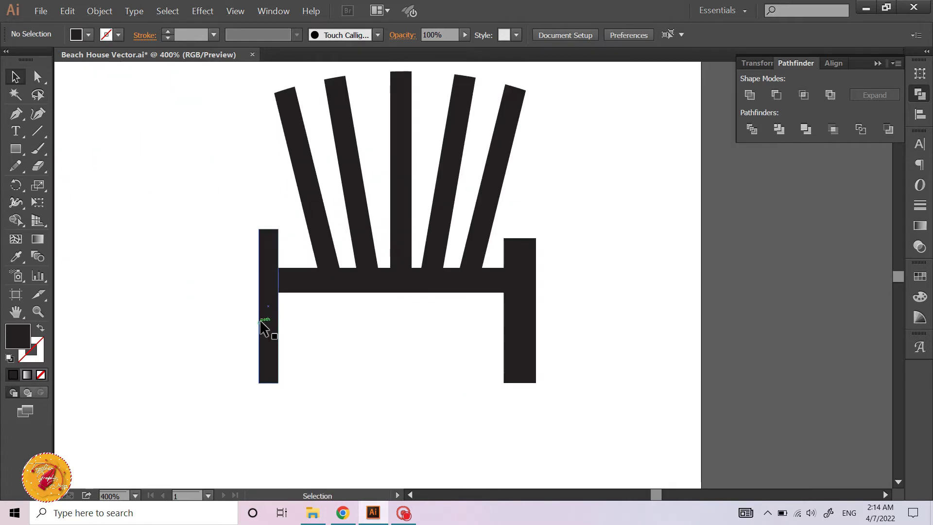
{"action": "left_click", "coordinate": [262, 328]}
{"action": "scroll", "coordinate": [278, 302], "scroll_direction": "up", "scroll_amount": 3}
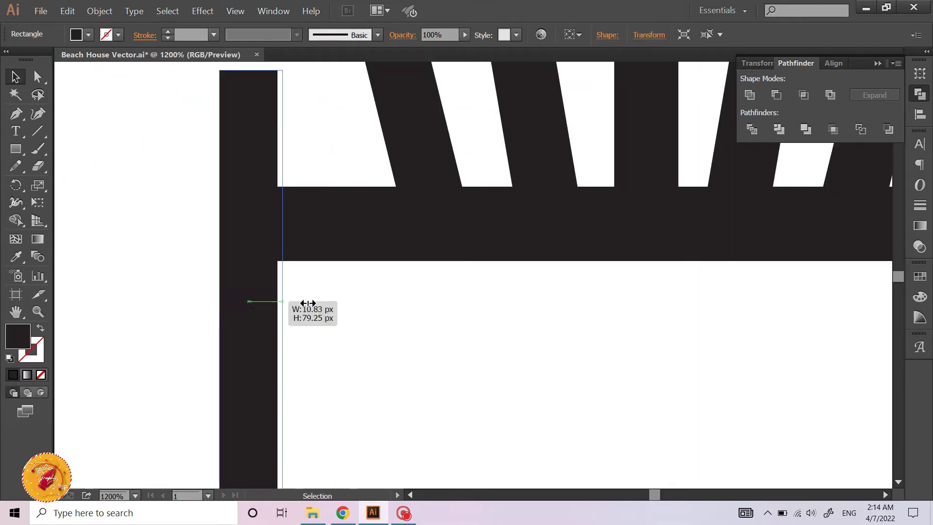
{"action": "left_click_drag", "start_coordinate": [282, 303], "coordinate": [313, 303]}
{"action": "left_click", "coordinate": [167, 254]}
{"action": "scroll", "coordinate": [167, 255], "scroll_direction": "down", "scroll_amount": 4}
- Unite all chair parts into one shape with Pathfinder
{"action": "left_click_drag", "start_coordinate": [168, 144], "coordinate": [418, 288]}
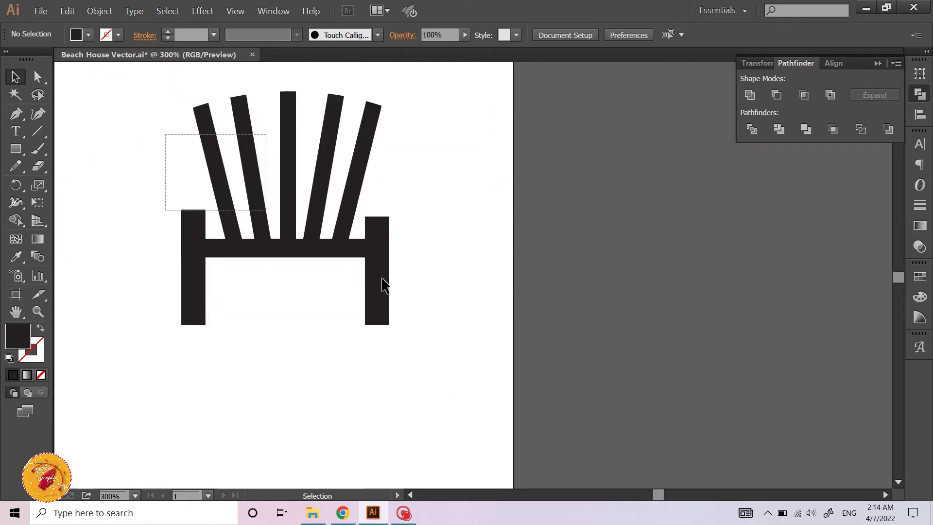
{"action": "left_click", "coordinate": [751, 94]}
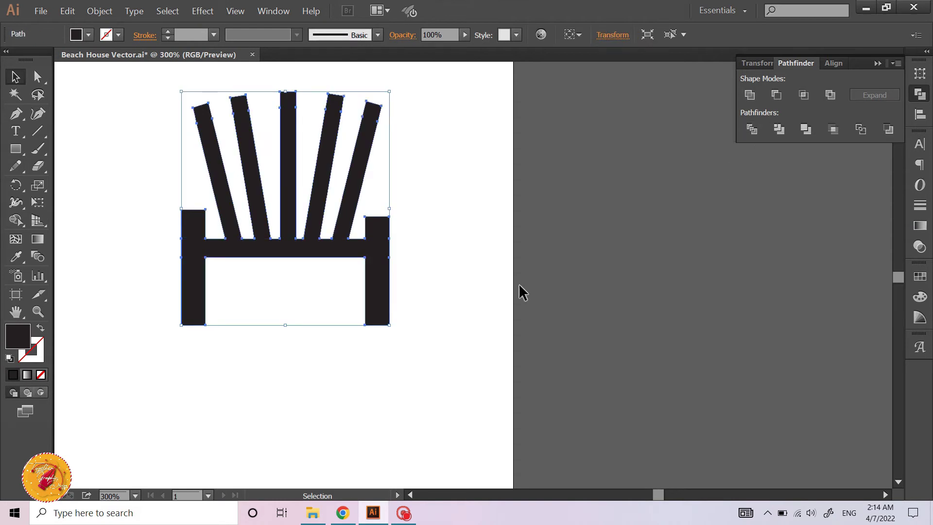
{"action": "left_click", "coordinate": [518, 284]}
- Shrink the merged chair and move it onto the house porch
{"action": "scroll", "coordinate": [445, 310], "scroll_direction": "down", "scroll_amount": 3}
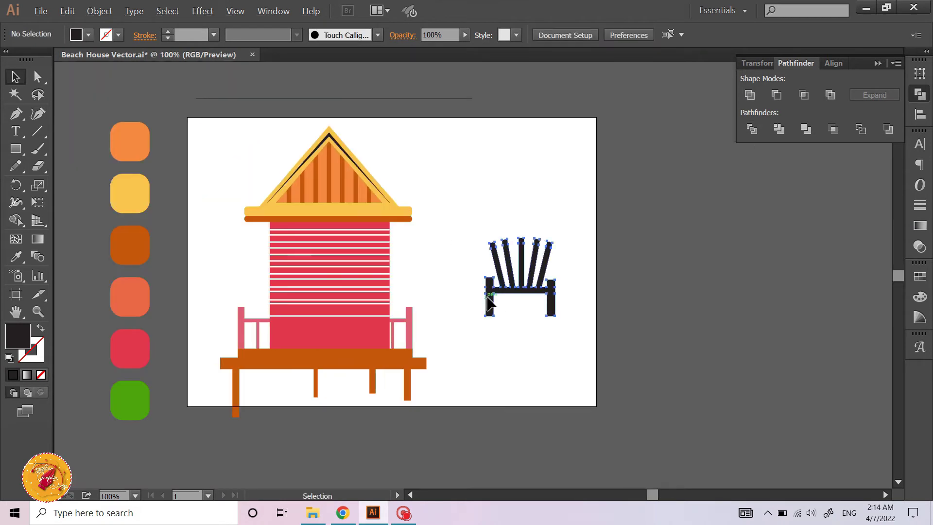
{"action": "left_click", "coordinate": [490, 300]}
{"action": "left_click_drag", "start_coordinate": [557, 237], "coordinate": [543, 253]}
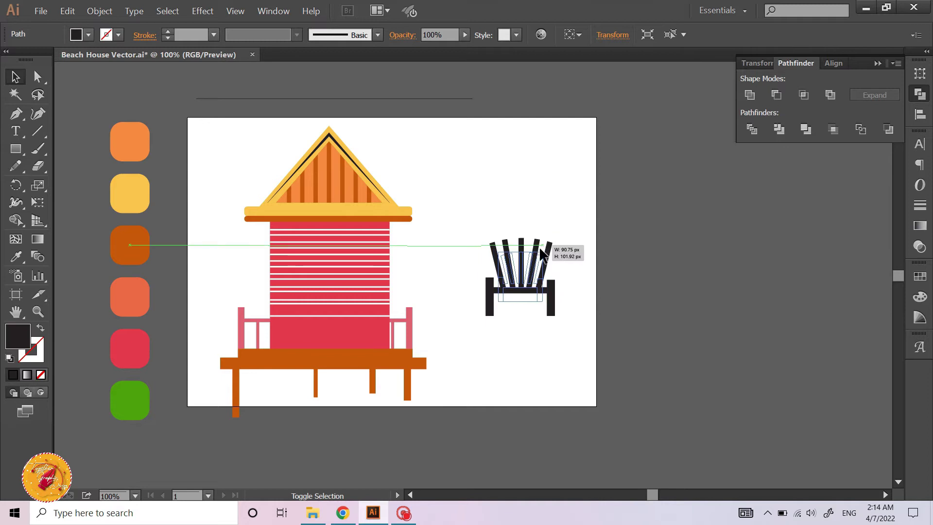
{"action": "left_click_drag", "start_coordinate": [473, 326], "coordinate": [292, 330]}
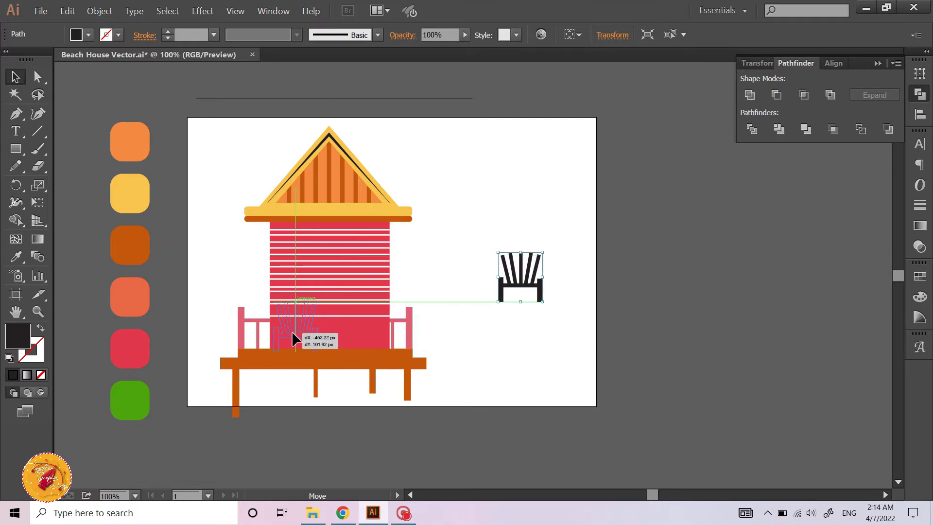
{"action": "scroll", "coordinate": [291, 331], "scroll_direction": "up", "scroll_amount": 5}
- Fill the chair with the stripes' white and settle it on the porch
{"action": "key", "text": "i"}
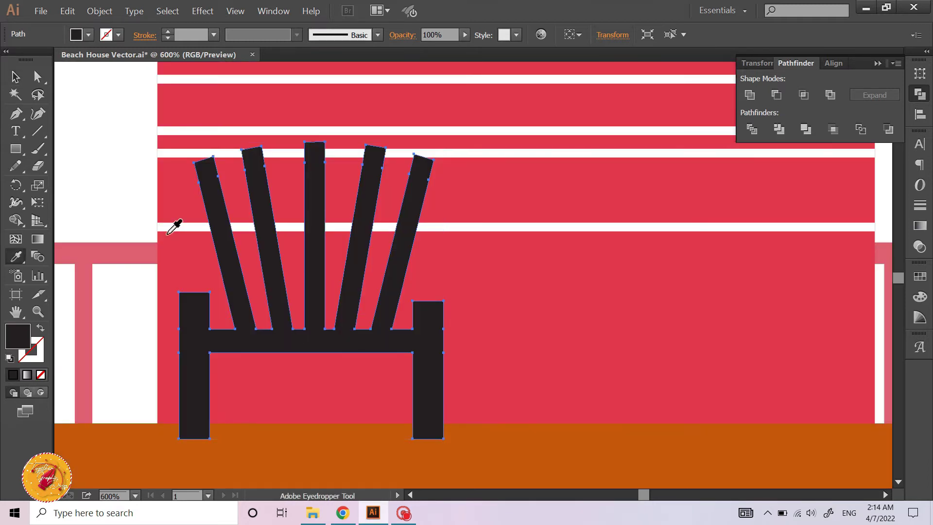
{"action": "left_click", "coordinate": [110, 170]}
{"action": "key", "text": "v"}
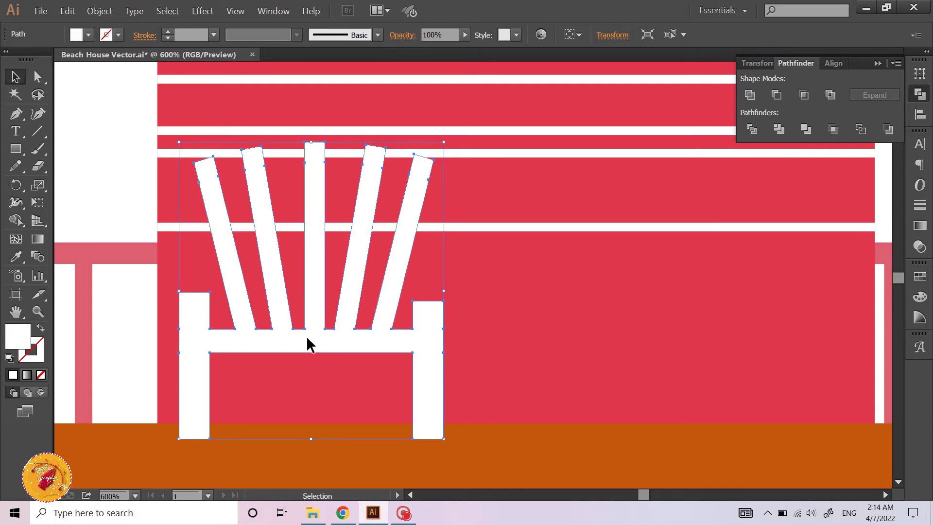
{"action": "left_click_drag", "start_coordinate": [310, 343], "coordinate": [325, 329]}
{"action": "left_click_drag", "start_coordinate": [324, 323], "coordinate": [326, 326]}
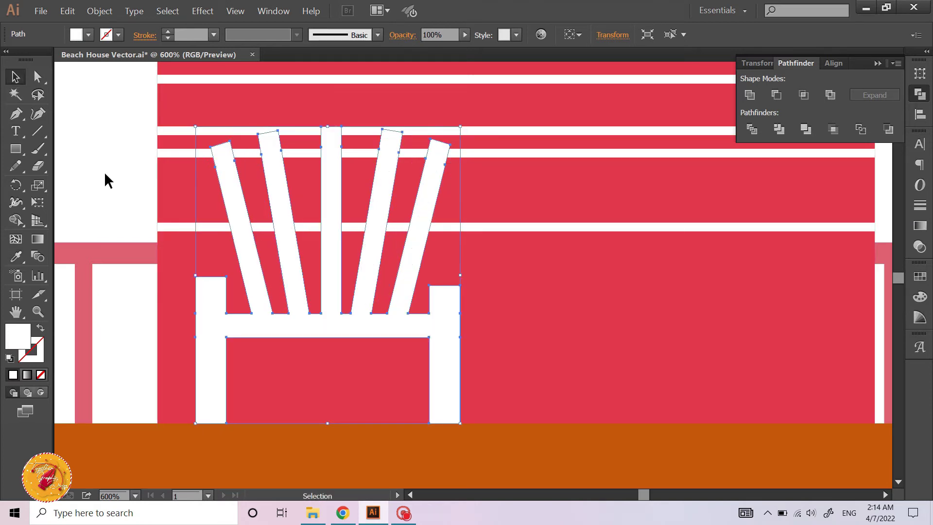
{"action": "left_click", "coordinate": [104, 176]}
- Set the white wall stripes group to 40% opacity
{"action": "left_click", "coordinate": [182, 227]}
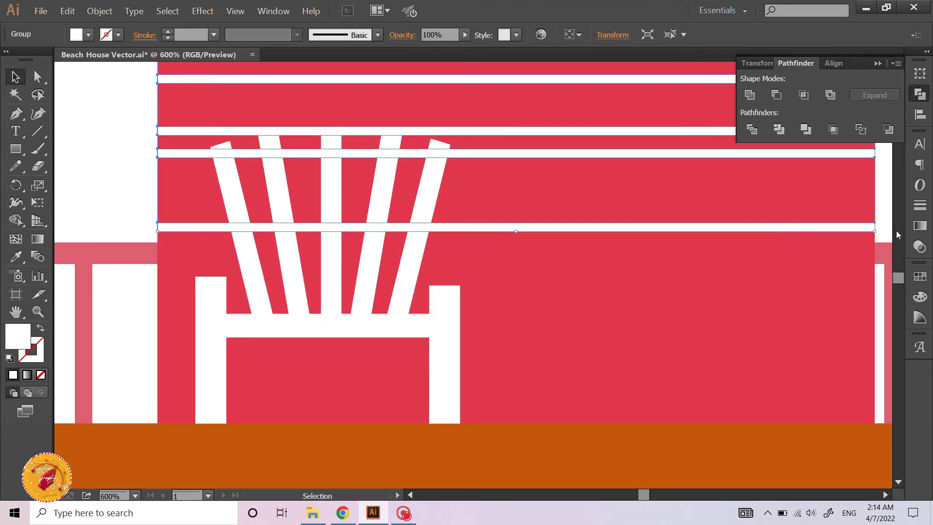
{"action": "left_click", "coordinate": [919, 247]}
{"action": "left_click", "coordinate": [875, 150]}
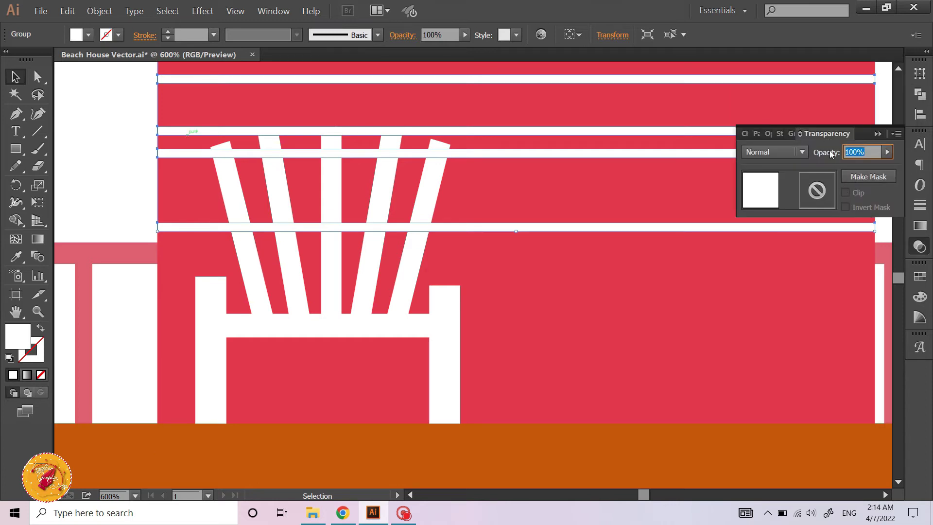
{"action": "type", "text": "40"}
{"action": "key", "text": "Return"}
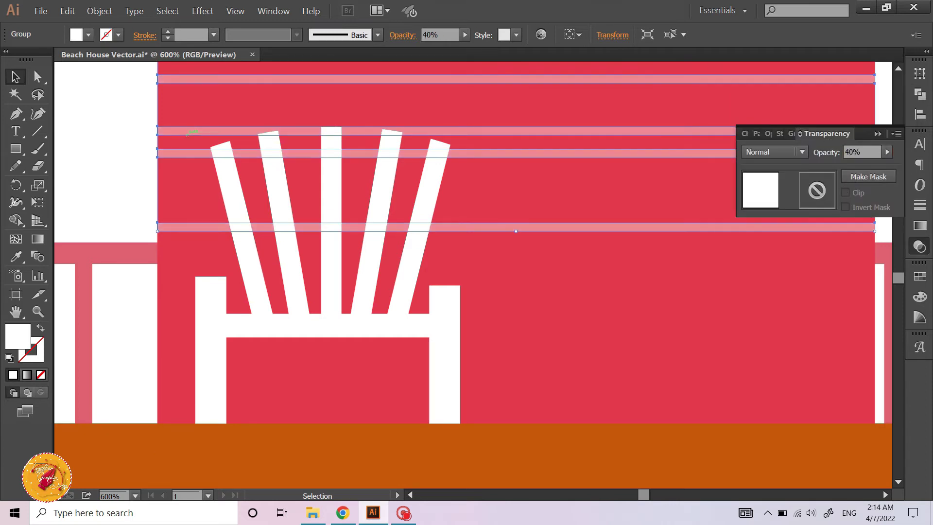
{"action": "left_click", "coordinate": [131, 129]}
{"action": "left_click", "coordinate": [877, 134]}
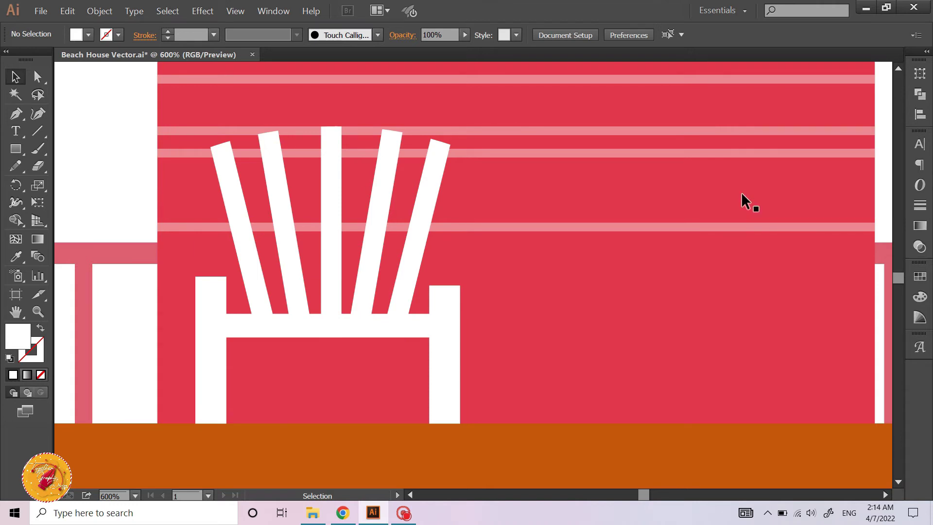
- Shrink the white porch chair slightly around its centre
{"action": "key", "text": "ctrl+minus"}
{"action": "key", "text": "ctrl+minus"}
{"action": "key", "text": "ctrl+minus"}
{"action": "scroll", "coordinate": [242, 142], "scroll_direction": "left", "scroll_amount": 2}
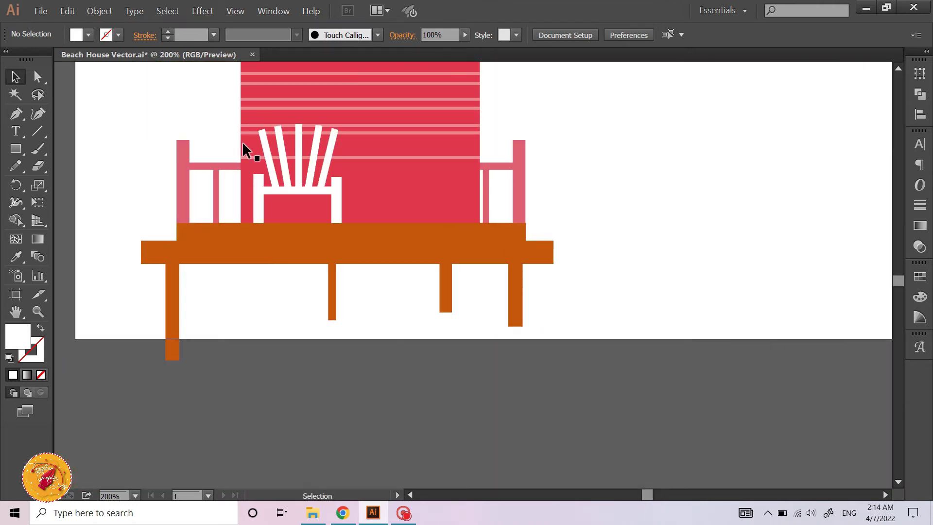
{"action": "scroll", "coordinate": [275, 199], "scroll_direction": "up", "scroll_amount": 2}
{"action": "scroll", "coordinate": [304, 290], "scroll_direction": "up", "scroll_amount": 2}
{"action": "left_click", "coordinate": [305, 306]}
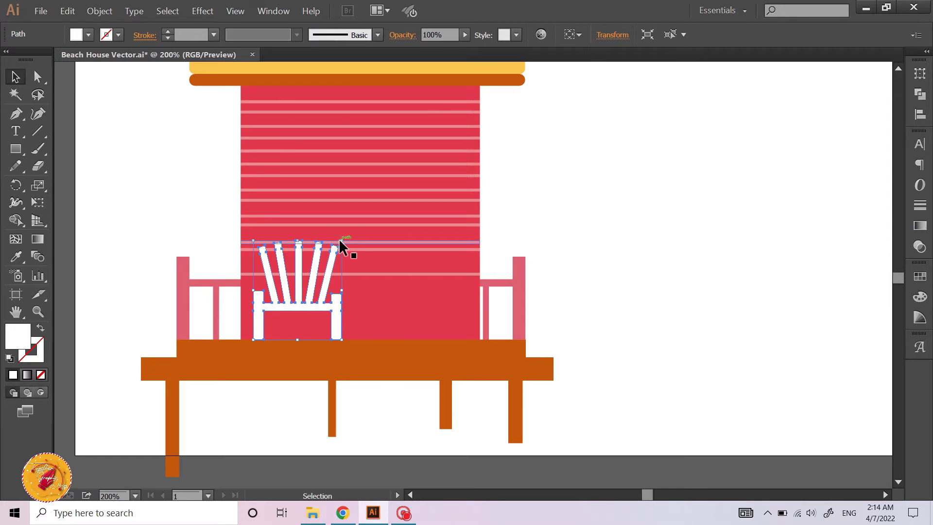
{"action": "left_click_drag", "start_coordinate": [344, 242], "coordinate": [334, 249]}
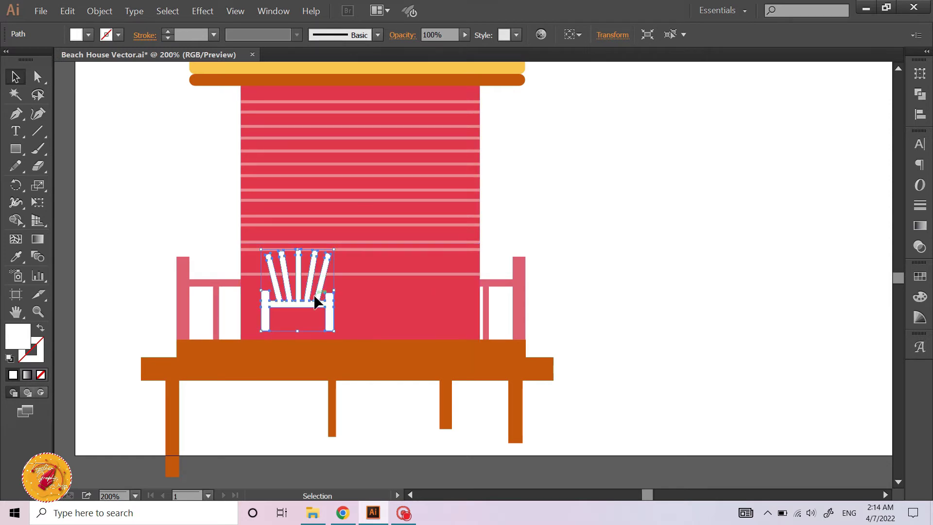
{"action": "scroll", "coordinate": [271, 312], "scroll_direction": "up", "scroll_amount": 4}
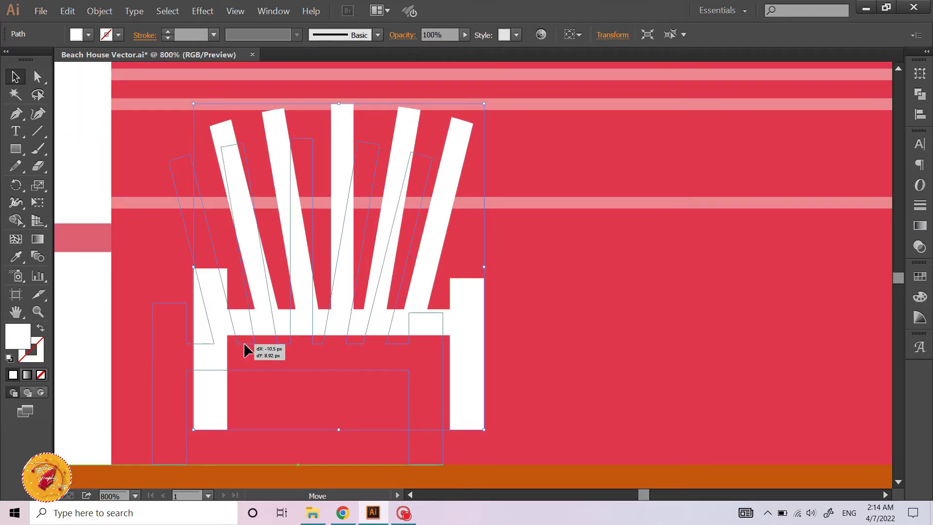
{"action": "left_click", "coordinate": [94, 148]}
{"action": "scroll", "coordinate": [77, 178], "scroll_direction": "down", "scroll_amount": 3}
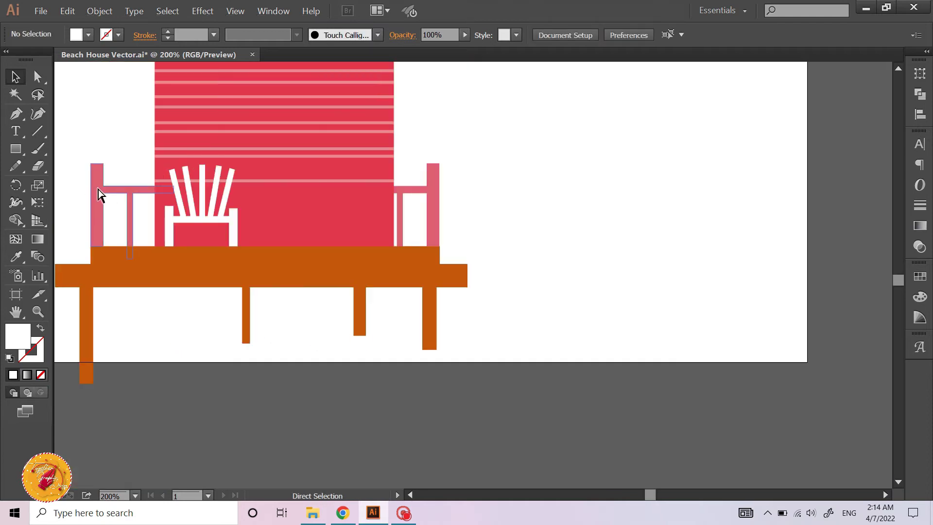
{"action": "scroll", "coordinate": [100, 194], "scroll_direction": "down", "scroll_amount": 2}
{"action": "scroll", "coordinate": [125, 174], "scroll_direction": "up", "scroll_amount": 2}
{"action": "scroll", "coordinate": [133, 204], "scroll_direction": "up", "scroll_amount": 2}
{"action": "scroll", "coordinate": [111, 216], "scroll_direction": "left", "scroll_amount": 1}
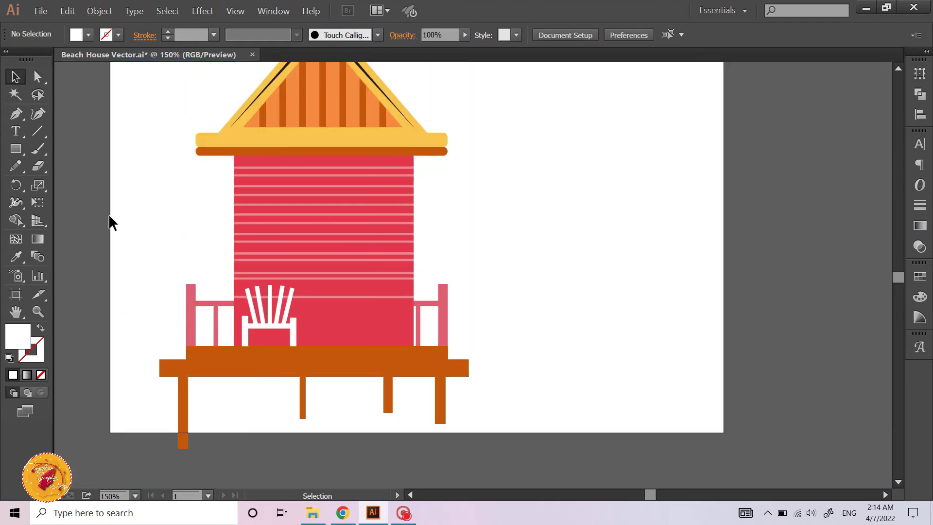
- Draw a tall white door rectangle on the wall and shift it slightly left
{"action": "left_click", "coordinate": [15, 150]}
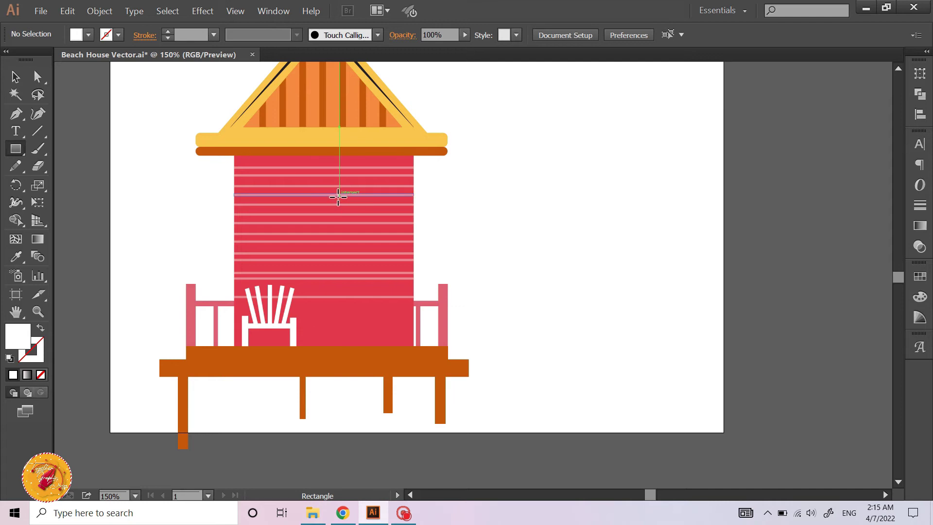
{"action": "mouse_move", "coordinate": [338, 196]}
{"action": "left_mouse_down"}
{"action": "mouse_move", "coordinate": [380, 351]}
{"action": "mouse_move", "coordinate": [388, 346]}
{"action": "left_mouse_up"}
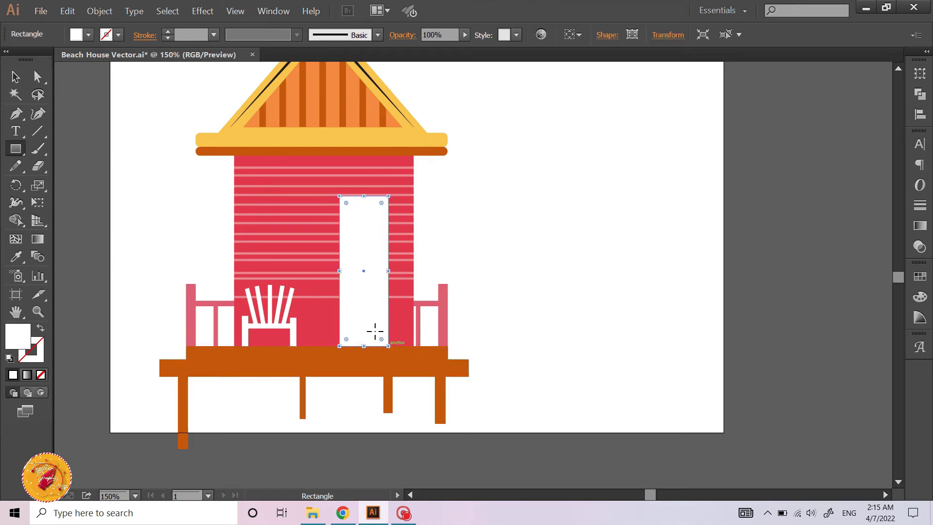
{"action": "key", "text": "ctrl+plus"}
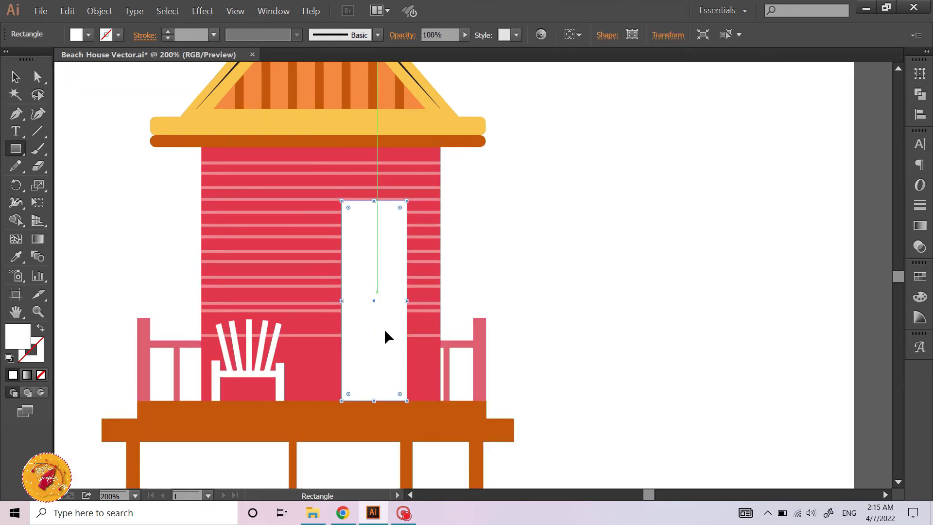
{"action": "key", "text": "v"}
{"action": "left_click_drag", "start_coordinate": [376, 357], "coordinate": [370, 357]}
{"action": "key", "text": "ctrl+shift+a"}
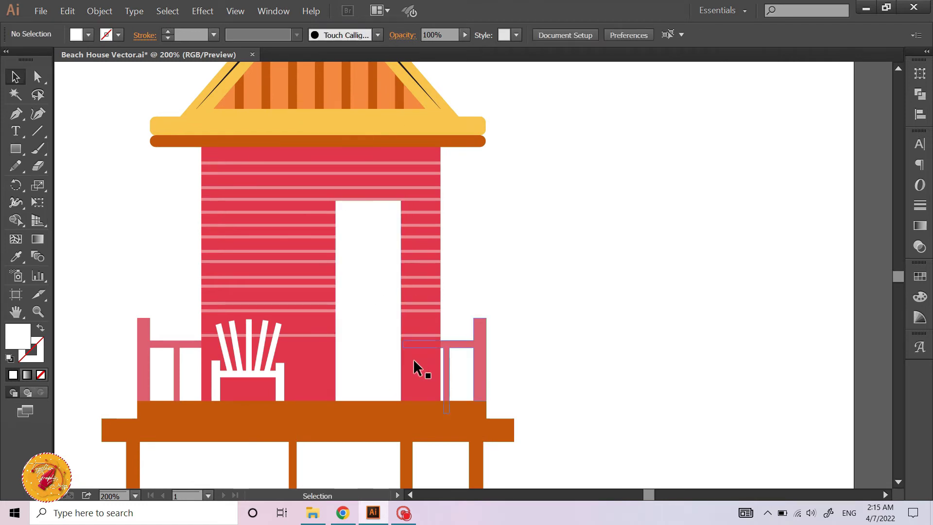
- Fill the wall with the roof trim's orange, then lighten it to D3824A
{"action": "left_click", "coordinate": [418, 359]}
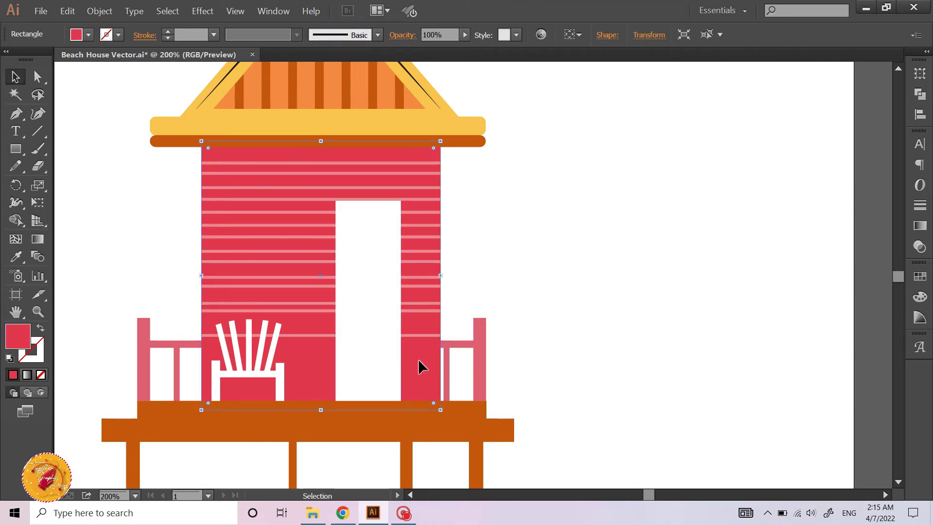
{"action": "scroll", "coordinate": [418, 359], "scroll_direction": "up", "scroll_amount": 3}
{"action": "scroll", "coordinate": [419, 358], "scroll_direction": "up", "scroll_amount": 2}
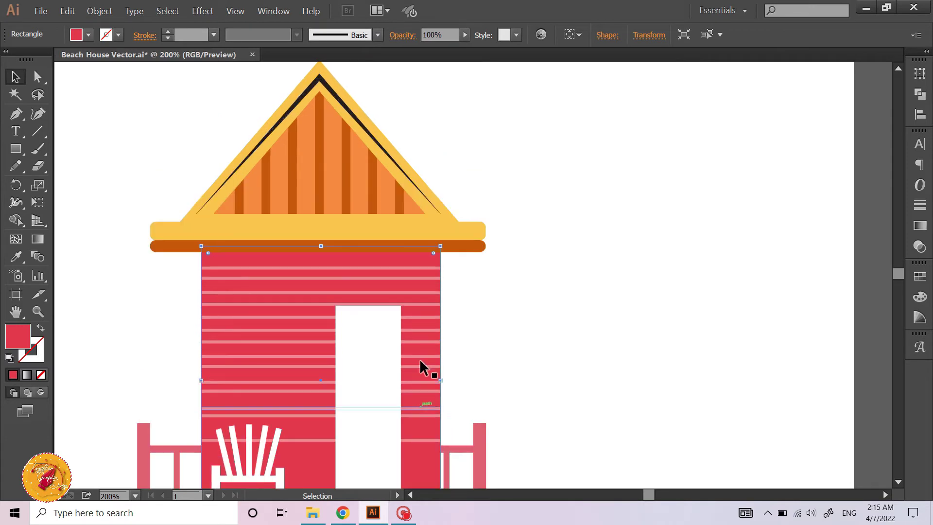
{"action": "key", "text": "i"}
{"action": "left_click", "coordinate": [167, 246]}
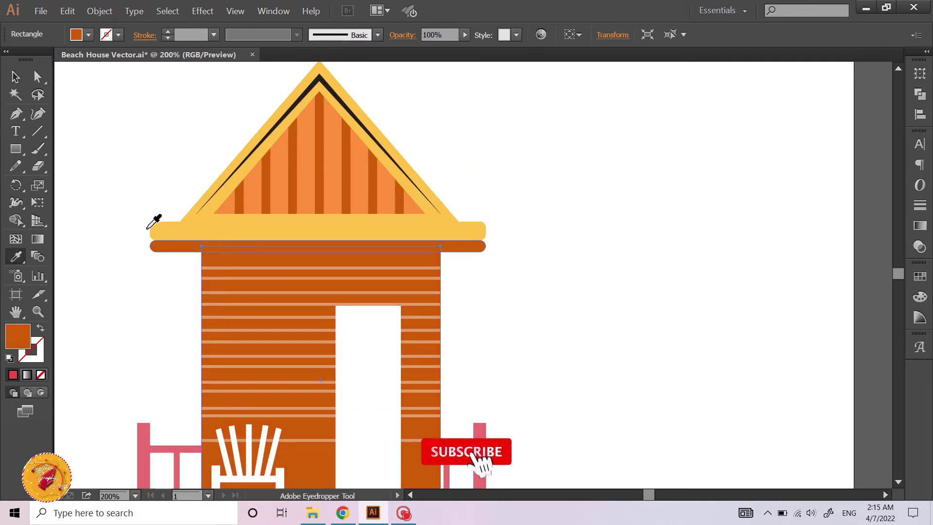
{"action": "left_click", "coordinate": [14, 77]}
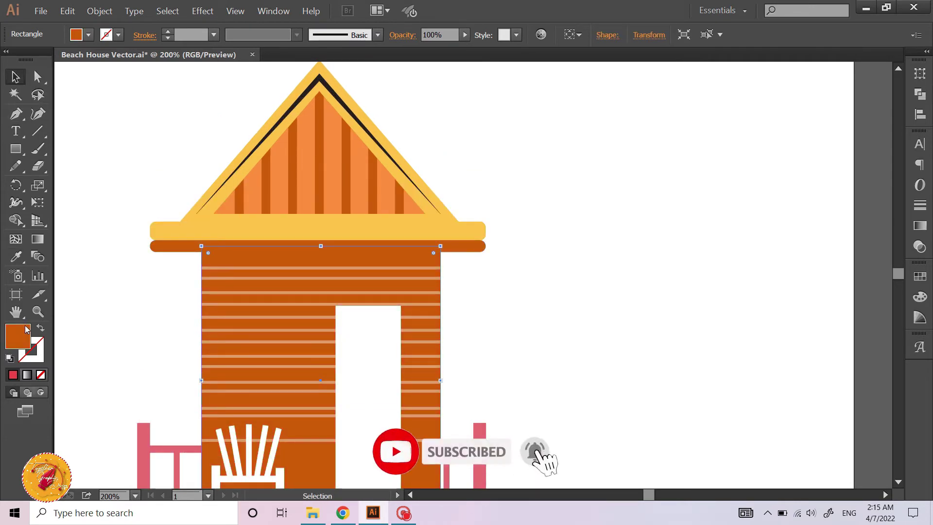
{"action": "left_click_drag", "start_coordinate": [575, 179], "coordinate": [516, 164]}
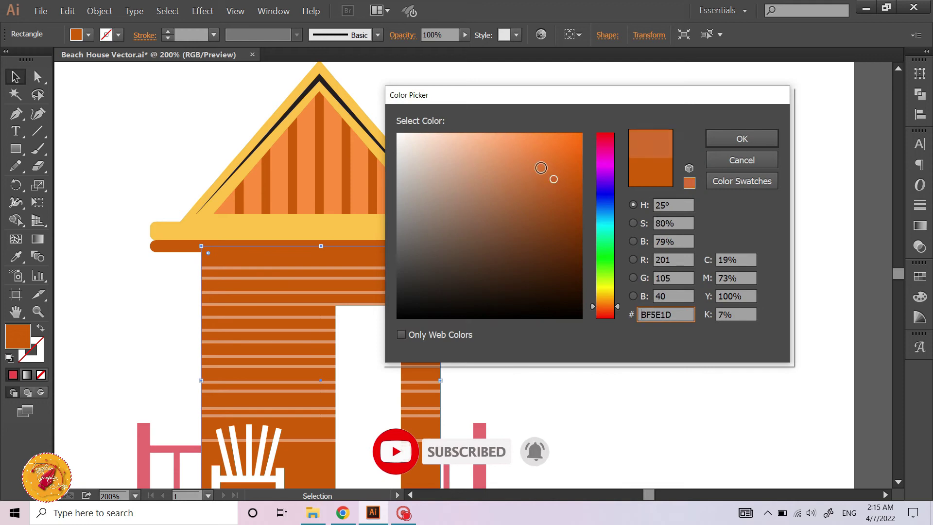
{"action": "left_click", "coordinate": [721, 144]}
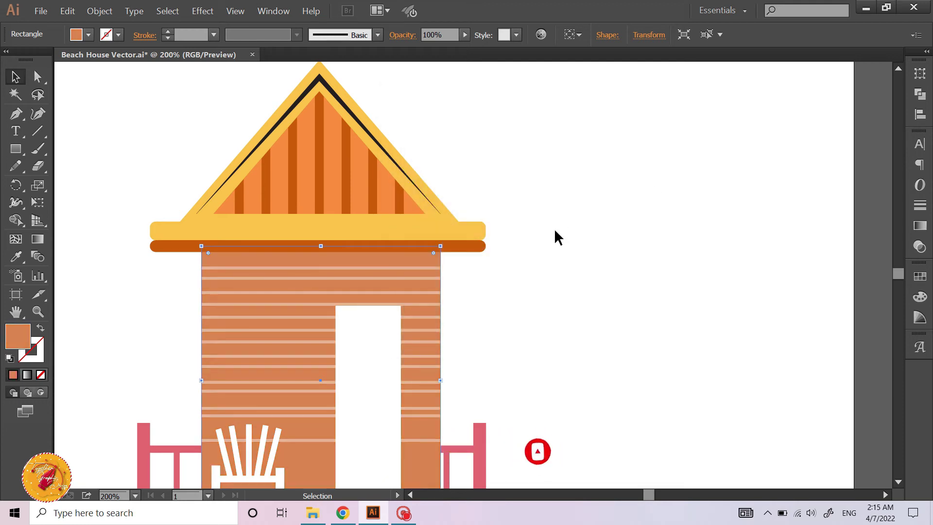
{"action": "left_click", "coordinate": [539, 237]}
{"action": "key", "text": "ctrl+minus"}
{"action": "scroll", "coordinate": [529, 235], "scroll_direction": "down", "scroll_amount": 3}
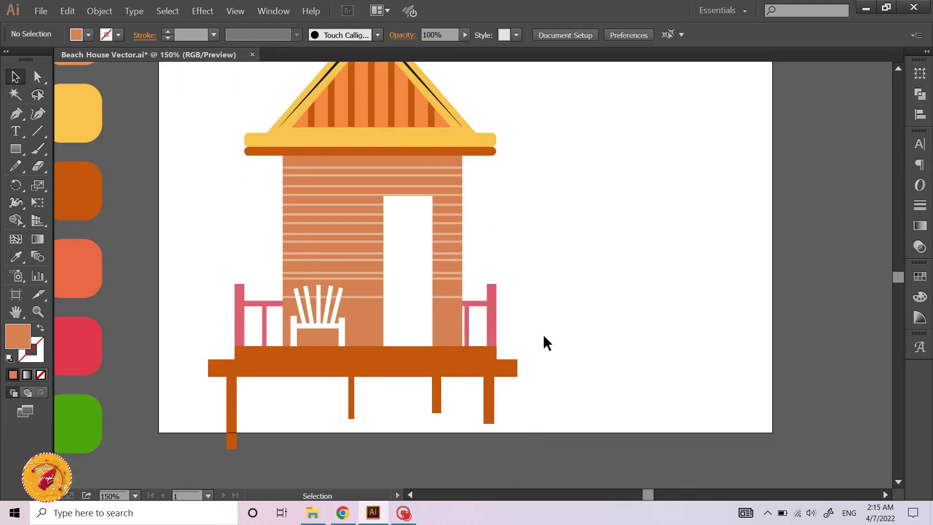
{"action": "scroll", "coordinate": [525, 288], "scroll_direction": "right", "scroll_amount": 2}
- Round the white door's two top corners fully into an arch
{"action": "left_click", "coordinate": [368, 275]}
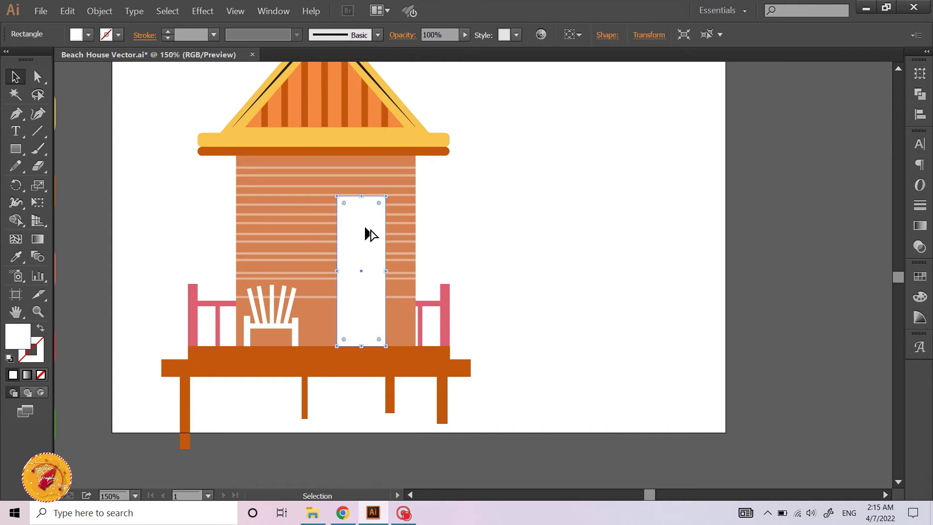
{"action": "scroll", "coordinate": [364, 227], "scroll_direction": "up", "scroll_amount": 2}
{"action": "key", "text": "q"}
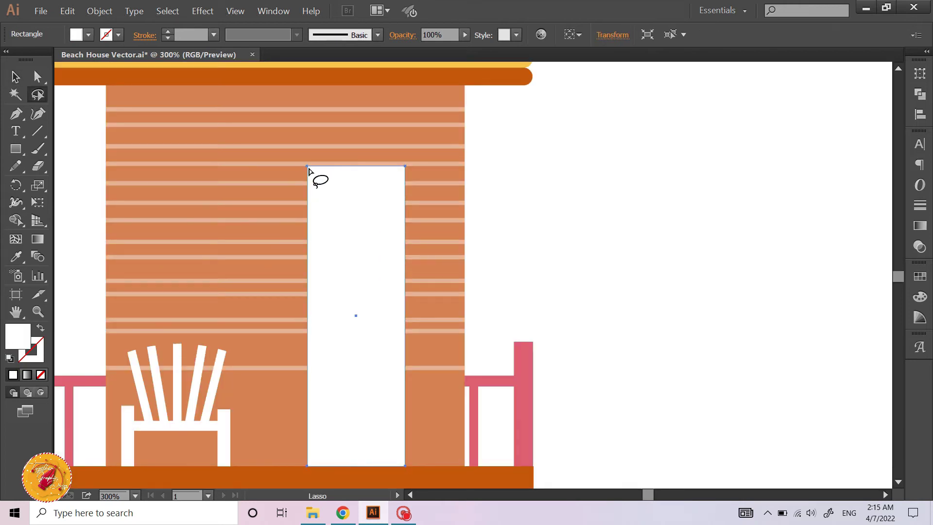
{"action": "left_click", "coordinate": [307, 169]}
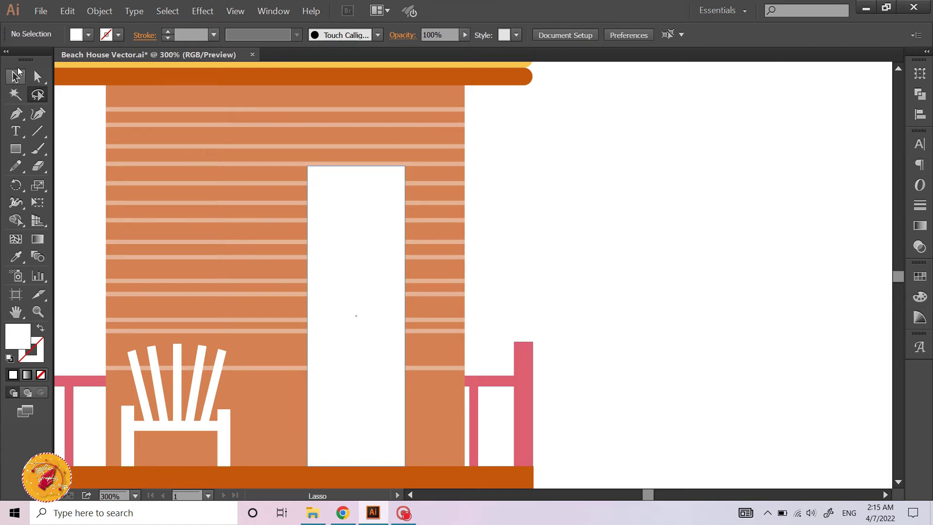
{"action": "left_click", "coordinate": [38, 76]}
{"action": "left_click", "coordinate": [342, 251]}
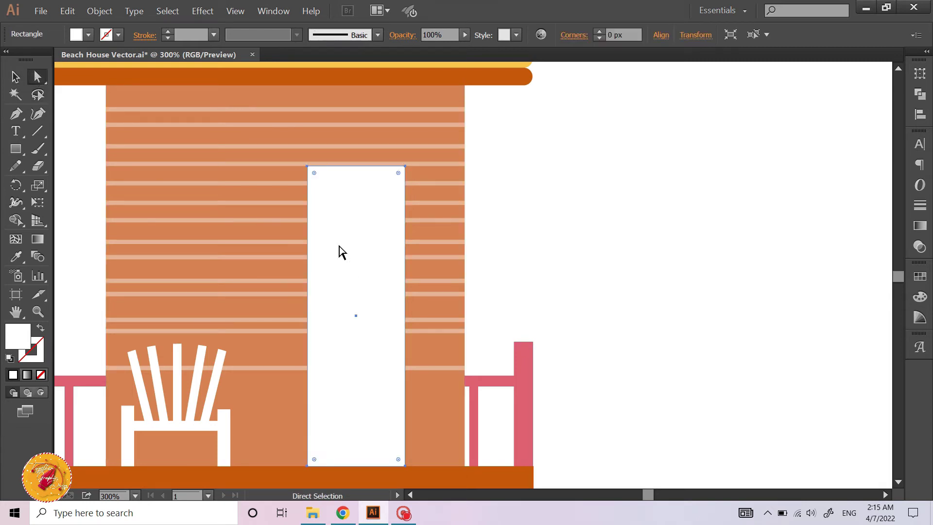
{"action": "left_click", "coordinate": [308, 167]}
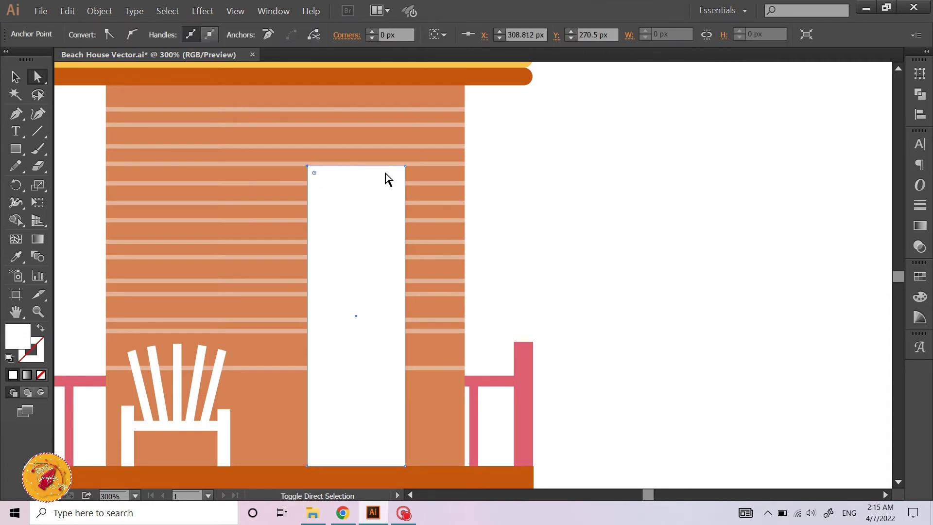
{"action": "left_click", "coordinate": [405, 167], "text": "shift"}
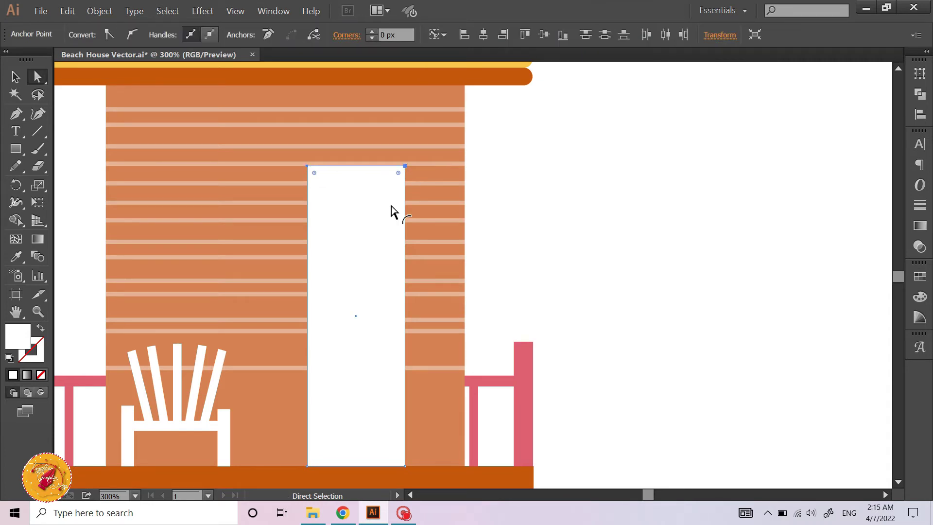
{"action": "left_click_drag", "start_coordinate": [392, 212], "coordinate": [358, 354]}
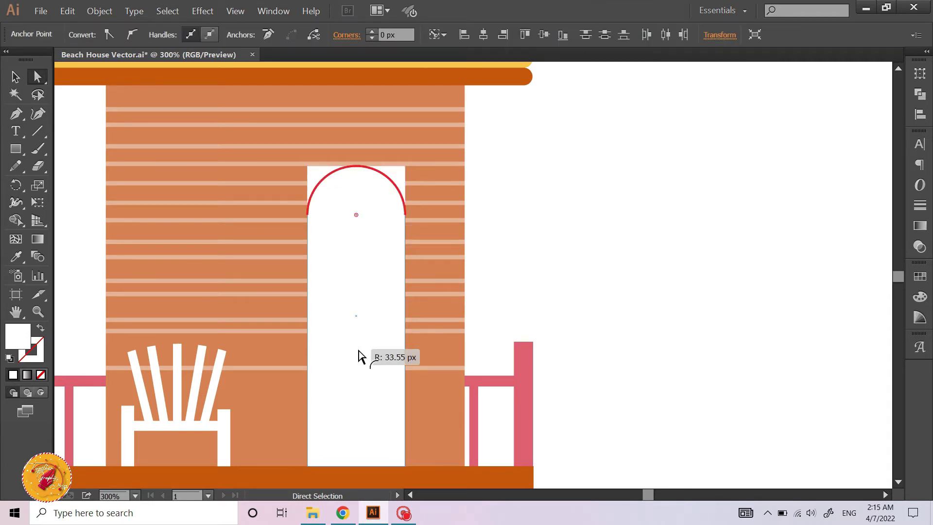
{"action": "left_click", "coordinate": [578, 255]}
{"action": "key", "text": "v"}
{"action": "scroll", "coordinate": [580, 250], "scroll_direction": "down", "scroll_amount": 1}
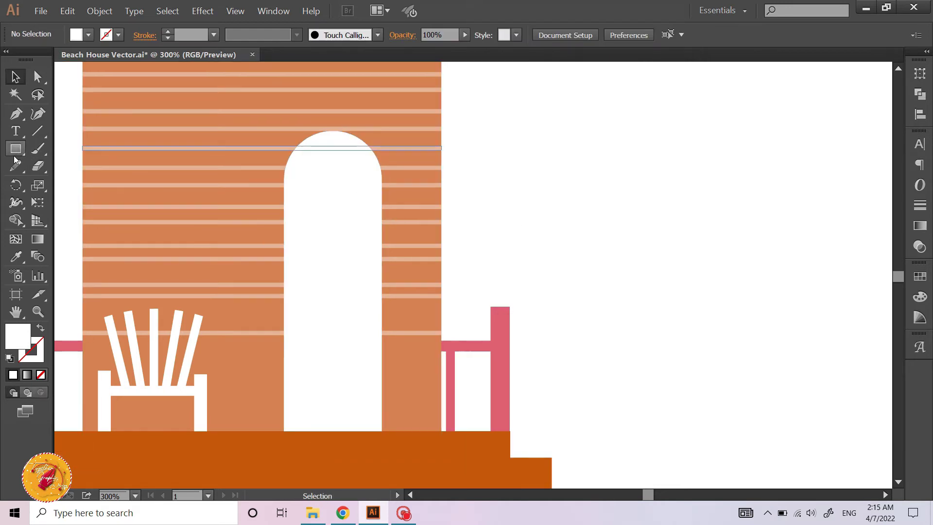
- Draw a circle near the top of the white arch
{"action": "left_click", "coordinate": [15, 149]}
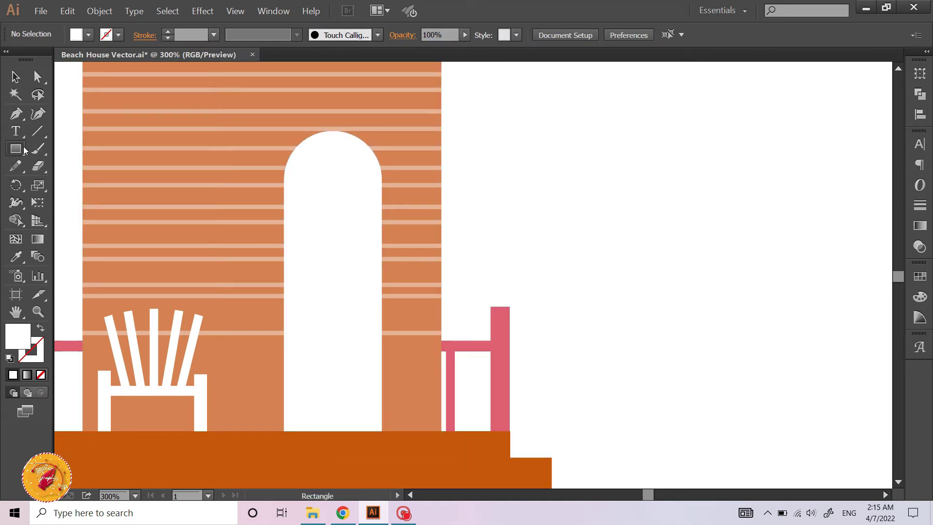
{"action": "left_click_drag", "start_coordinate": [23, 147], "coordinate": [86, 183]}
{"action": "key", "text": "l"}
{"action": "scroll", "coordinate": [285, 188], "scroll_direction": "up", "scroll_amount": 1}
{"action": "left_click_drag", "start_coordinate": [354, 165], "coordinate": [385, 198]}
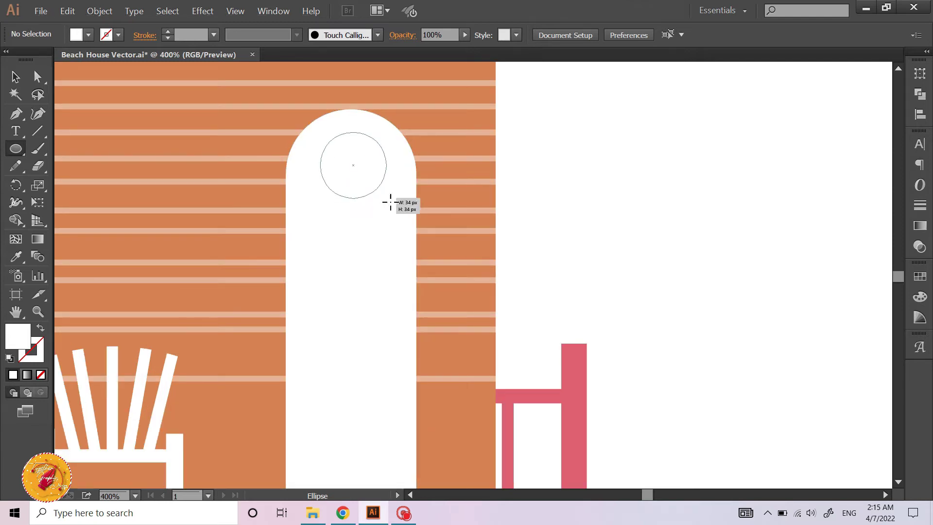
{"action": "left_click", "coordinate": [386, 198]}
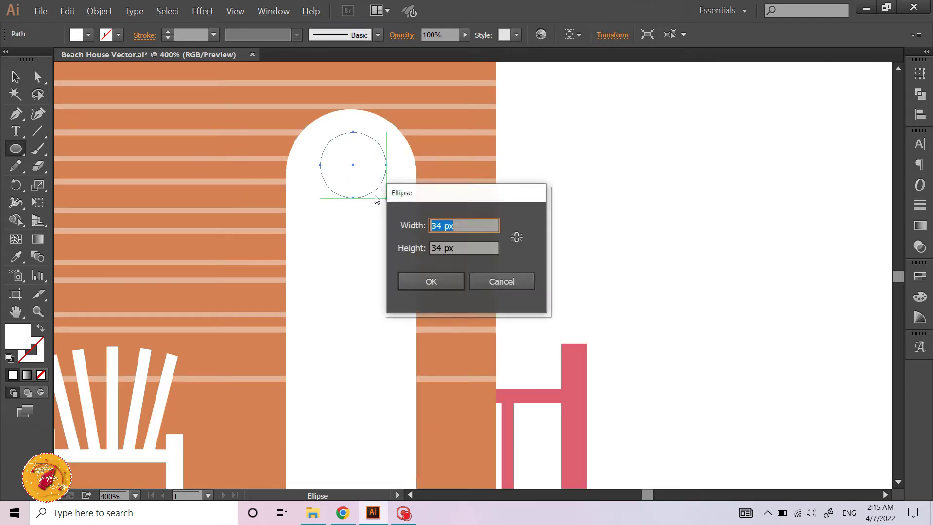
{"action": "left_click", "coordinate": [491, 274]}
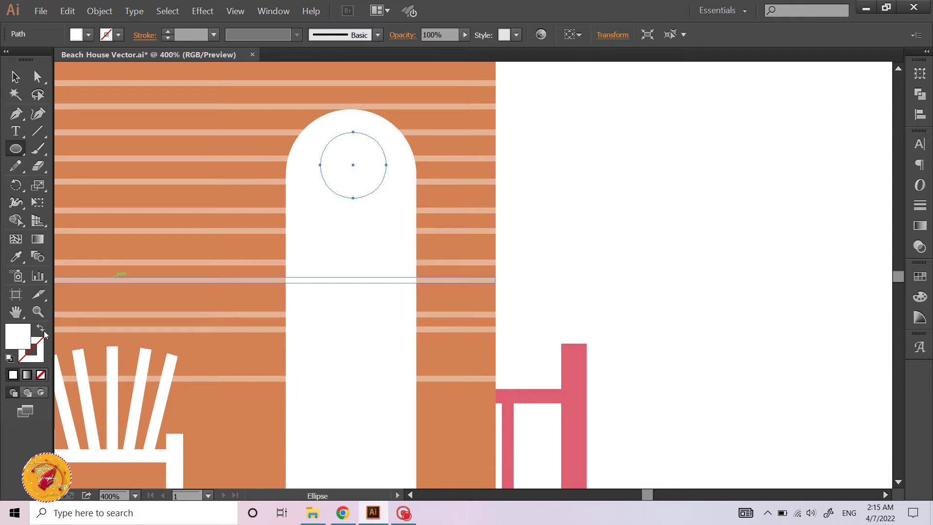
- Fill the circle with the red swatch colour
{"action": "key", "text": "i"}
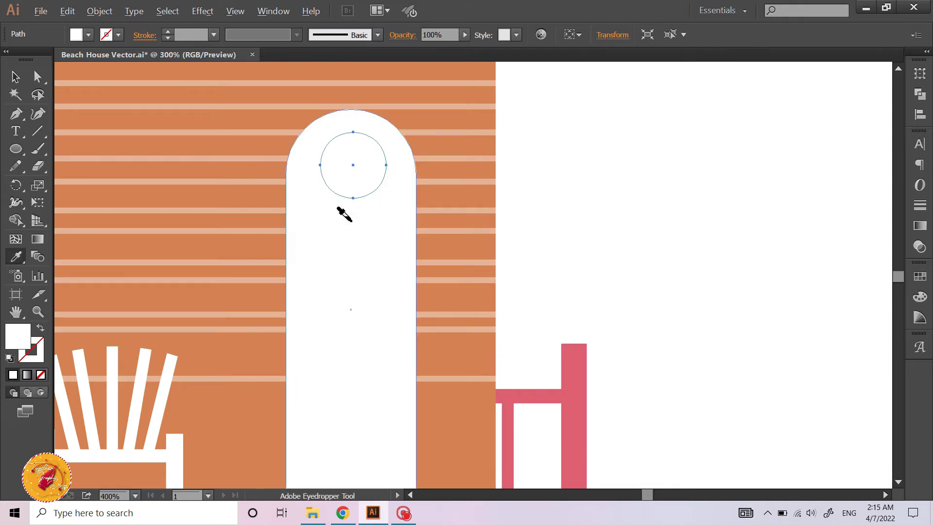
{"action": "scroll", "coordinate": [340, 233], "scroll_direction": "down", "scroll_amount": 5}
{"action": "scroll", "coordinate": [227, 281], "scroll_direction": "left", "scroll_amount": 3}
{"action": "left_click", "coordinate": [187, 365]}
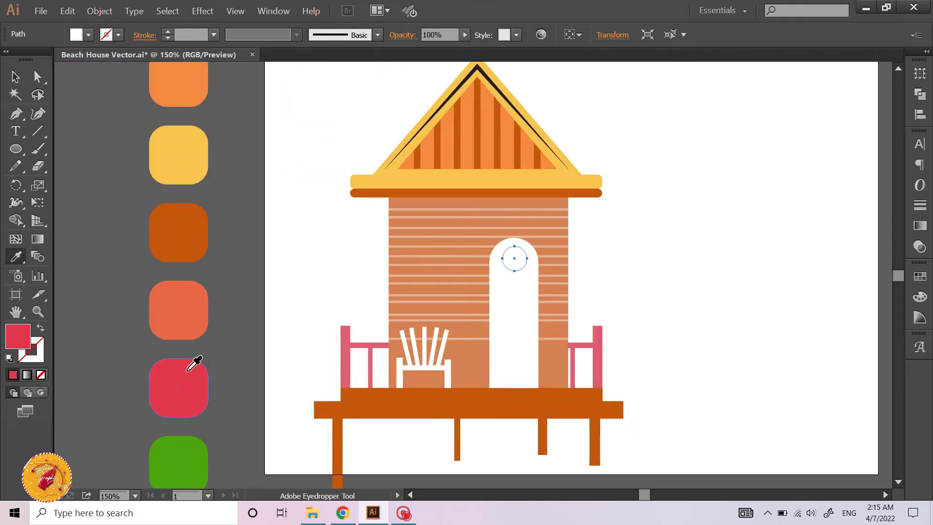
{"action": "left_click", "coordinate": [15, 77]}
{"action": "left_click", "coordinate": [316, 185]}
{"action": "scroll", "coordinate": [444, 243], "scroll_direction": "up", "scroll_amount": 4}
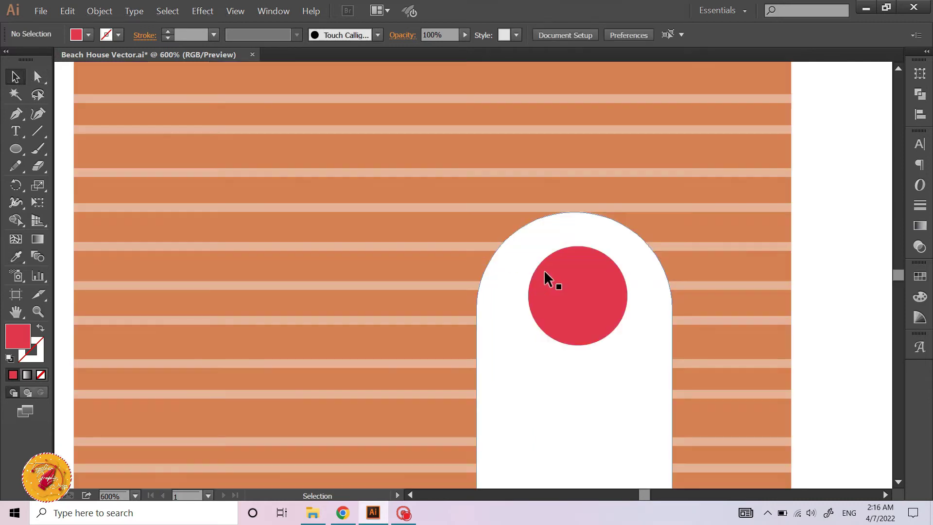
{"action": "scroll", "coordinate": [545, 301], "scroll_direction": "right", "scroll_amount": 1}
{"action": "left_click", "coordinate": [536, 335]}
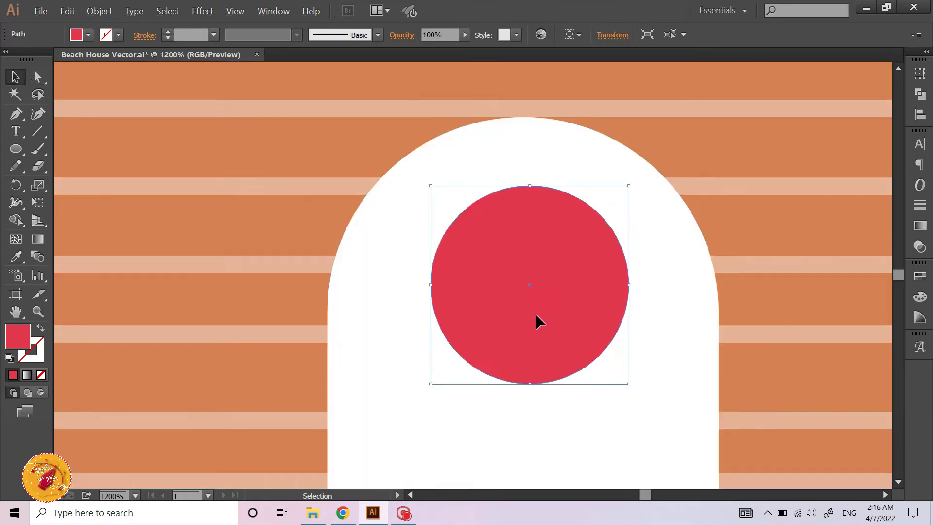
{"action": "scroll", "coordinate": [533, 315], "scroll_direction": "up", "scroll_amount": 2}
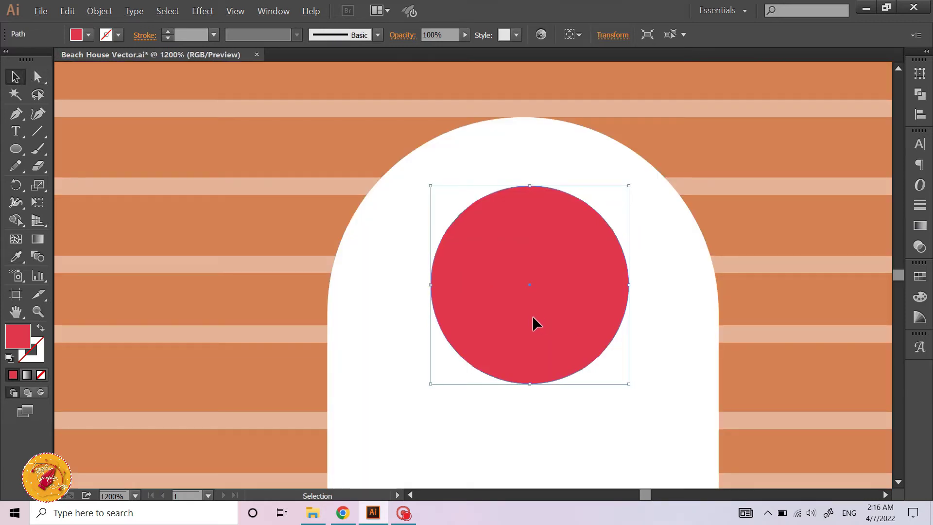
- Paste a copy of the red circle in front and shrink it around its centre
{"action": "left_click", "coordinate": [67, 11]}
{"action": "left_click", "coordinate": [101, 64]}
{"action": "left_click", "coordinate": [67, 11]}
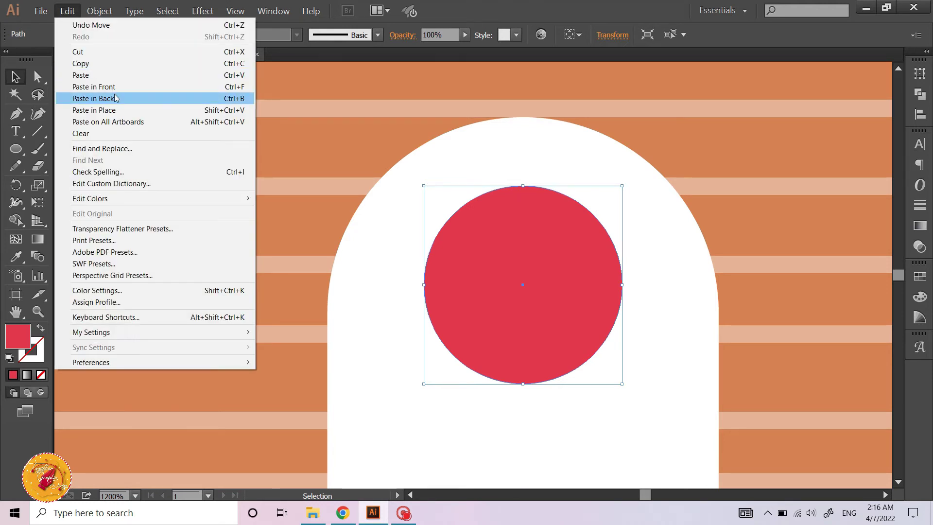
{"action": "left_click", "coordinate": [114, 86]}
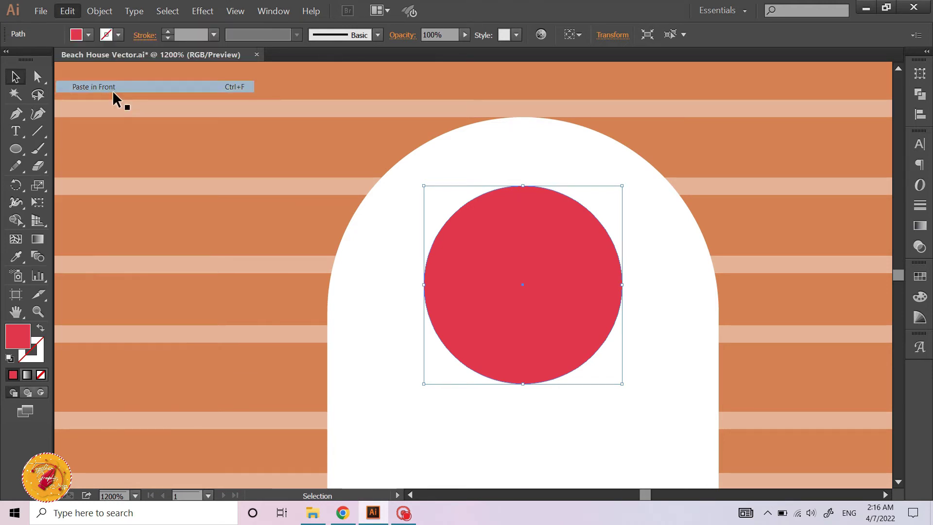
{"action": "left_click", "coordinate": [618, 183], "text": "shift"}
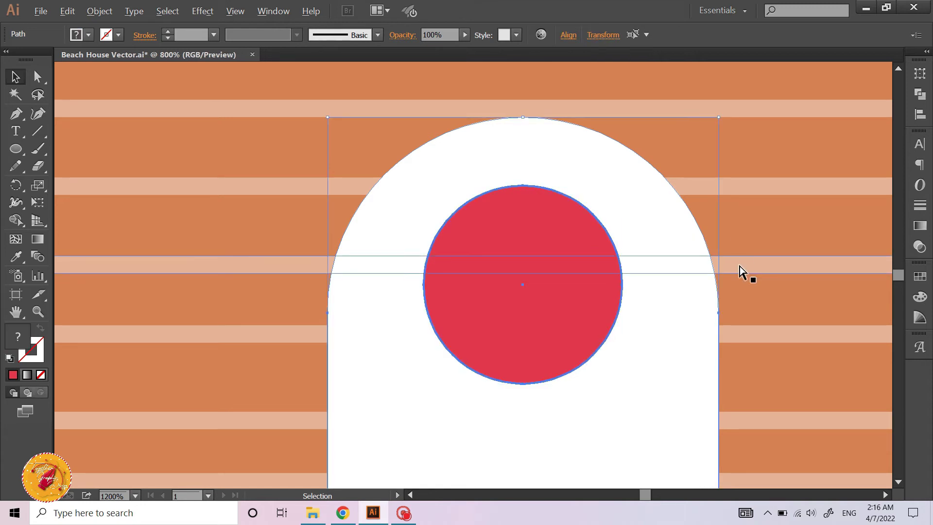
{"action": "key", "text": "ctrl+minus"}
{"action": "left_click", "coordinate": [843, 260]}
{"action": "left_click", "coordinate": [587, 271]}
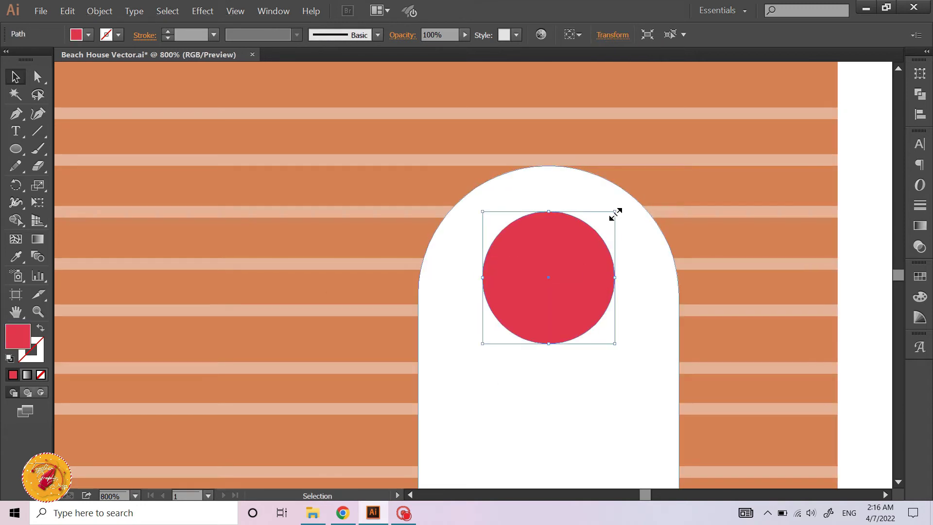
{"action": "left_click_drag", "start_coordinate": [615, 212], "coordinate": [595, 231]}
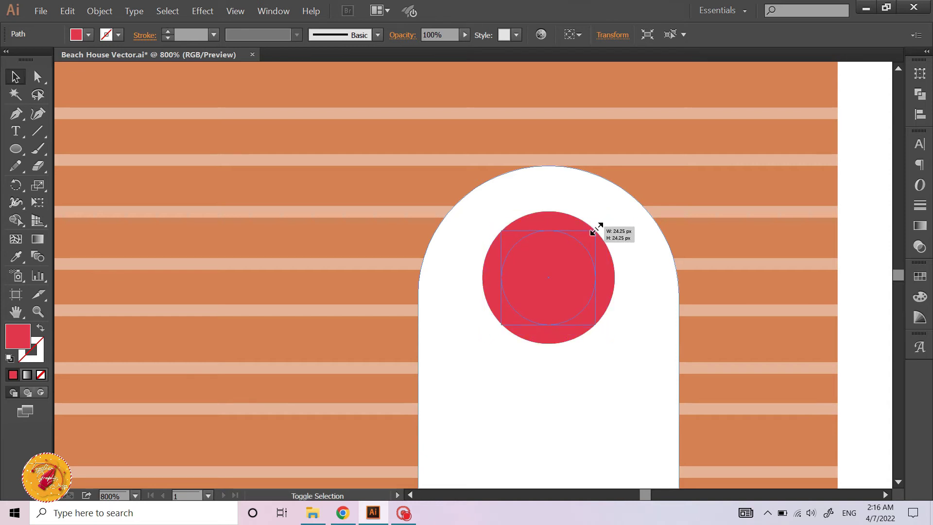
- Fill the inner circle with dark grey 4C4A4A
{"action": "double_click", "coordinate": [13, 342]}
{"action": "type", "text": "4C4A4A"}
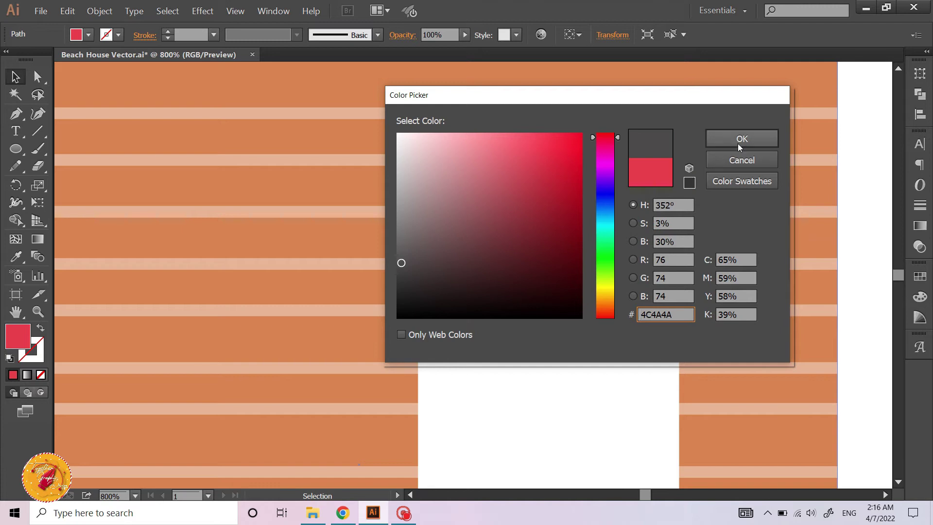
{"action": "left_click", "coordinate": [741, 138]}
{"action": "key", "text": "ctrl+minus"}
{"action": "left_click", "coordinate": [752, 257]}
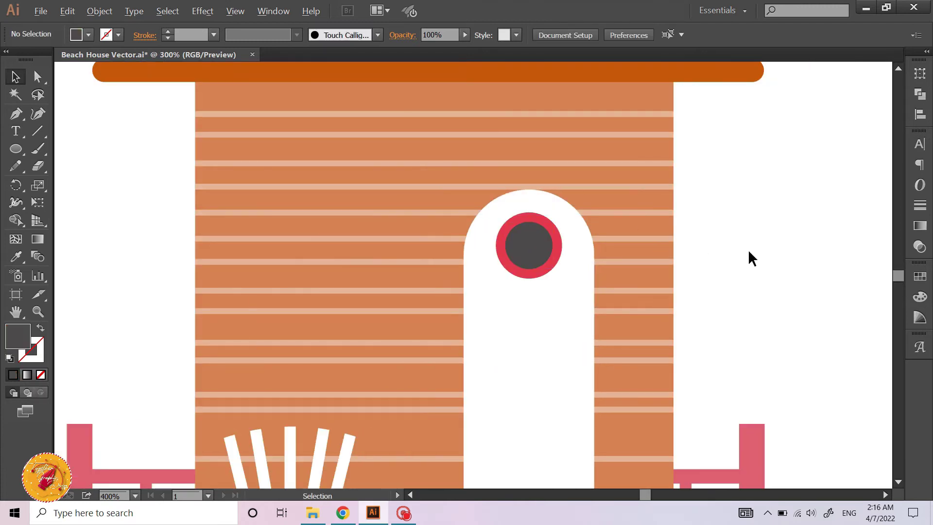
{"action": "key", "text": "ctrl+minus"}
- Draw a door rectangle inside the white arched doorway
{"action": "scroll", "coordinate": [720, 241], "scroll_direction": "right", "scroll_amount": 1}
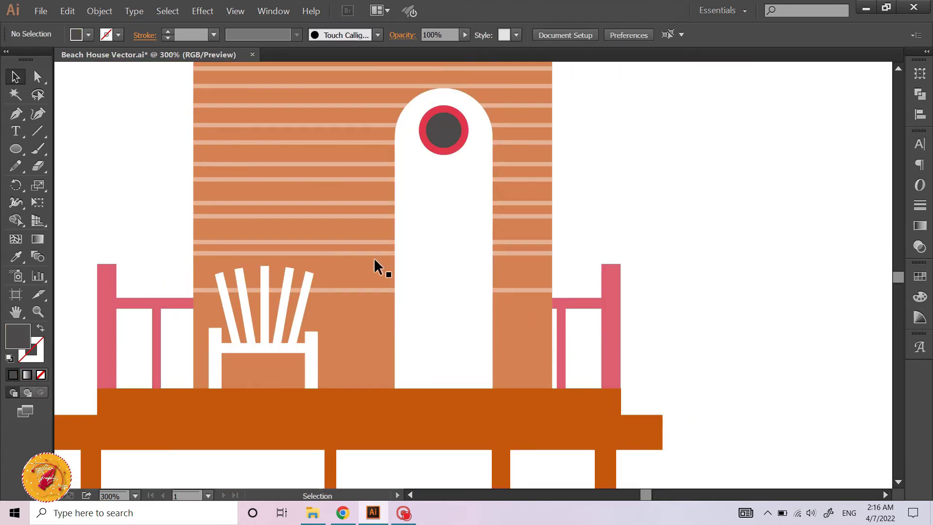
{"action": "left_click_drag", "start_coordinate": [19, 150], "coordinate": [54, 150]}
{"action": "left_click", "coordinate": [55, 151]}
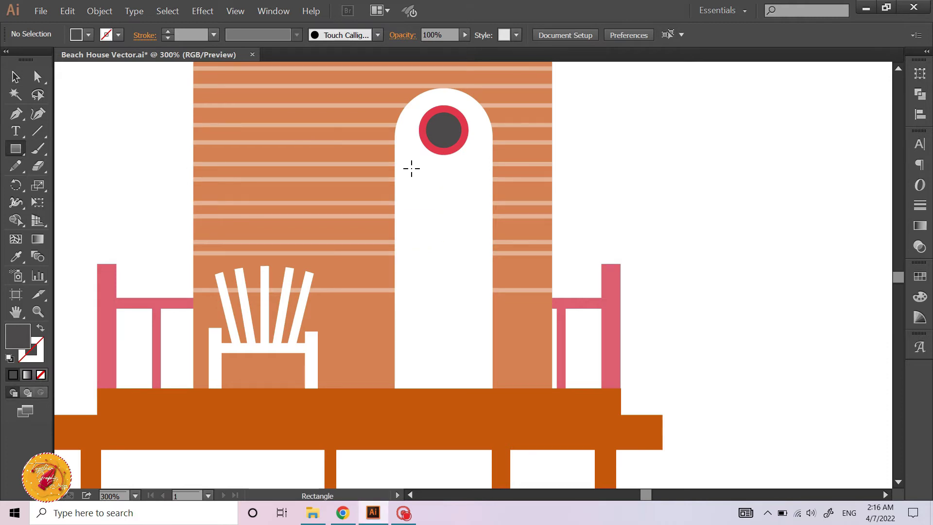
{"action": "left_click_drag", "start_coordinate": [411, 168], "coordinate": [477, 390]}
- Fill the door with the deck's dark orange
{"action": "key", "text": "i"}
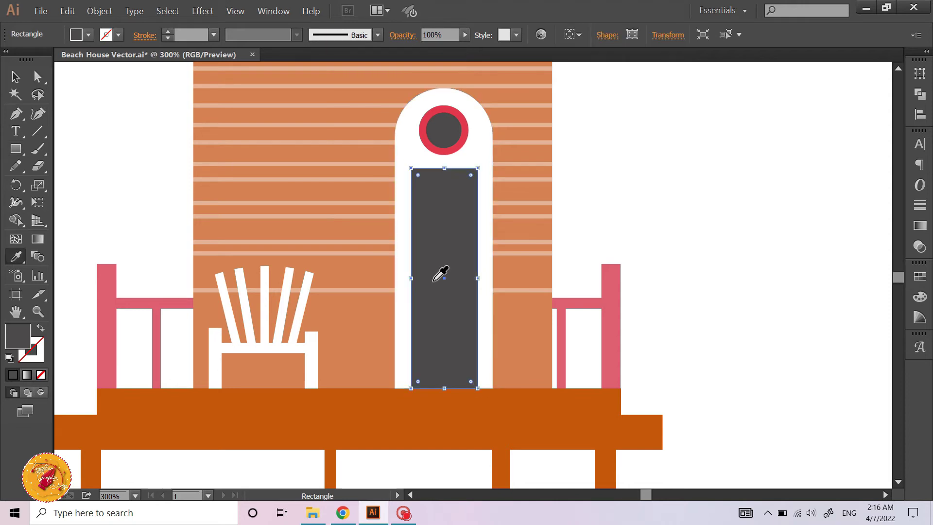
{"action": "left_click", "coordinate": [411, 395]}
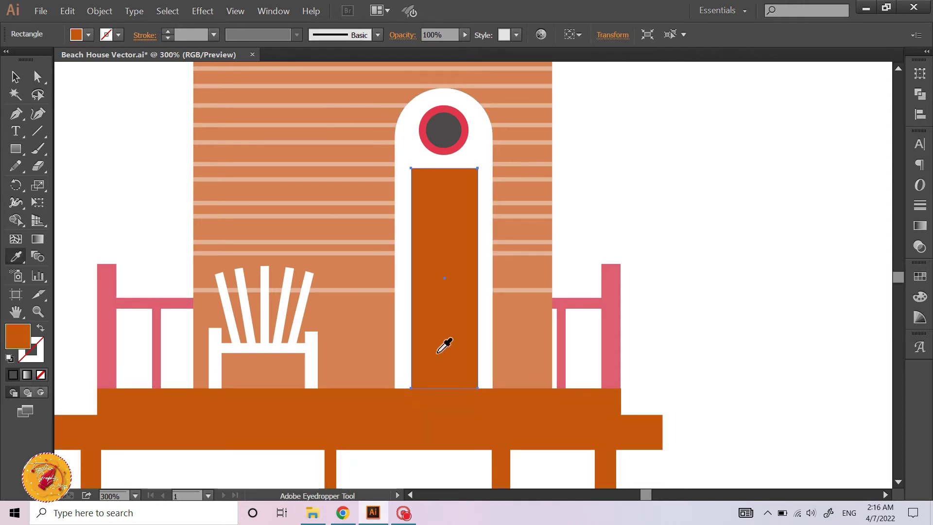
{"action": "key", "text": "v"}
{"action": "left_click", "coordinate": [706, 273]}
{"action": "key", "text": "ctrl+1"}
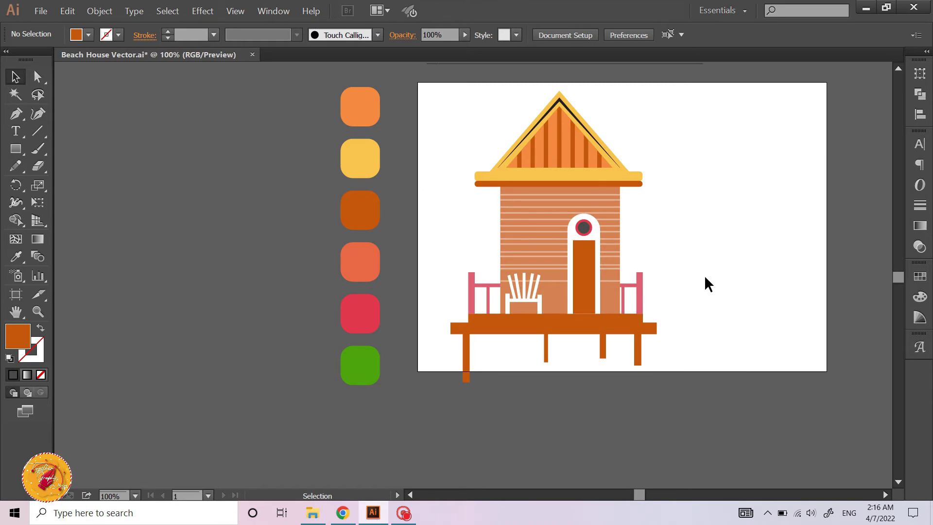
- Recolour the door with the wall's light orange
{"action": "left_click", "coordinate": [584, 282]}
{"action": "key", "text": "i"}
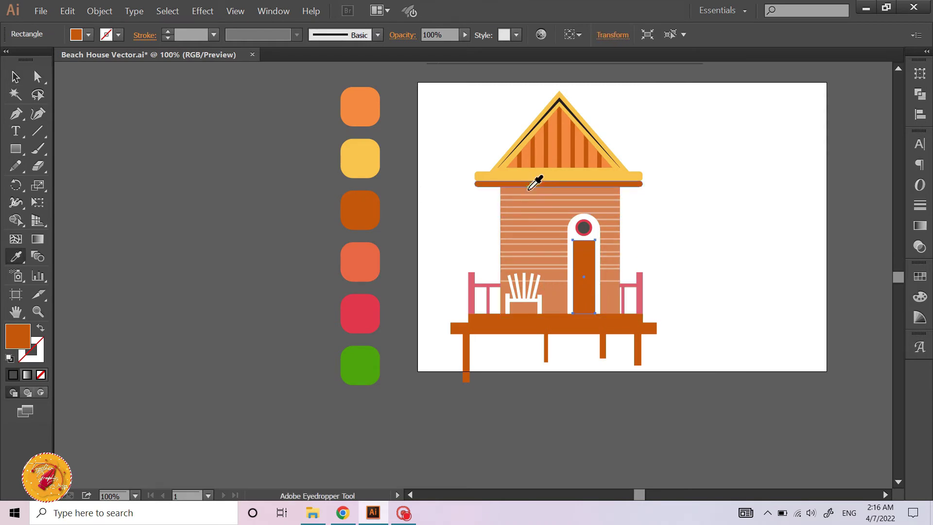
{"action": "left_click", "coordinate": [530, 190]}
{"action": "key", "text": "v"}
{"action": "left_click", "coordinate": [704, 258]}
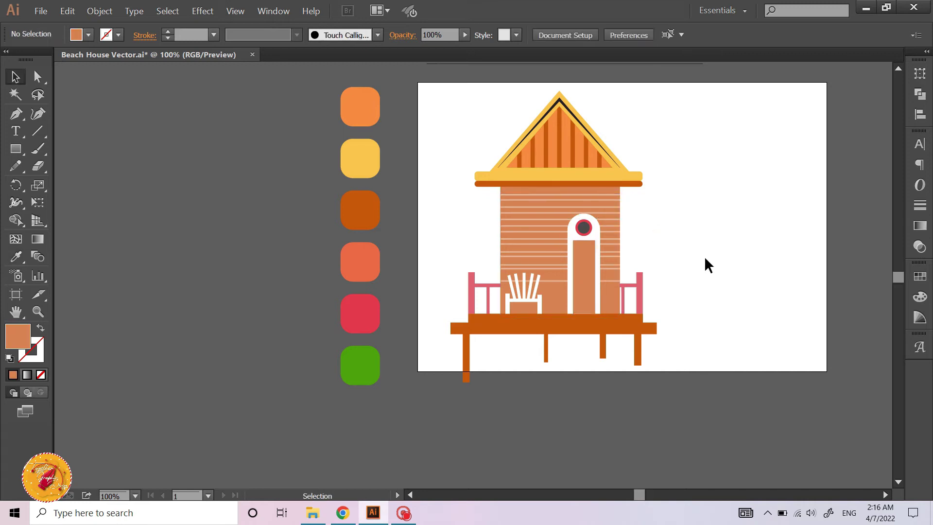
{"action": "scroll", "coordinate": [704, 255], "scroll_direction": "right", "scroll_amount": 2}
- Recolour the door with the roof stripe's bright orange
{"action": "left_click", "coordinate": [550, 279]}
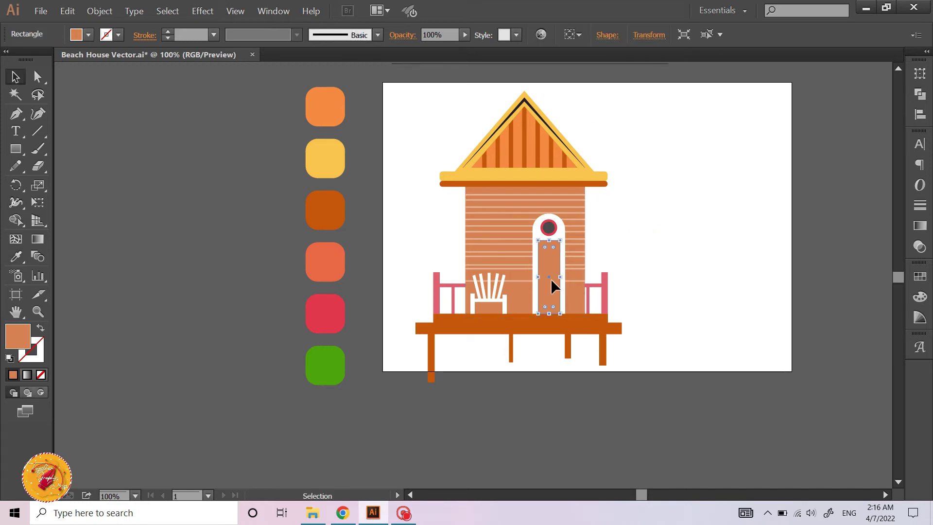
{"action": "key", "text": "i"}
{"action": "left_click", "coordinate": [499, 154]}
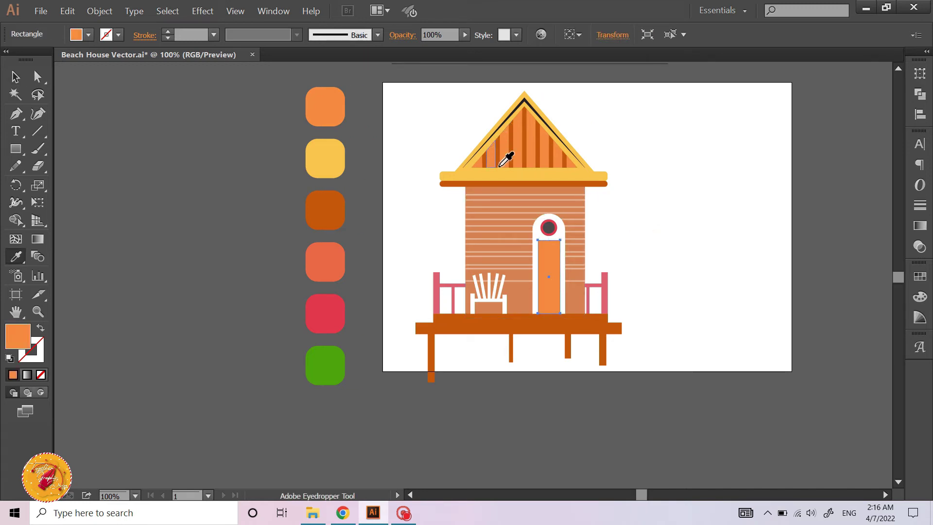
{"action": "key", "text": "v"}
{"action": "left_click", "coordinate": [673, 277]}
{"action": "scroll", "coordinate": [624, 290], "scroll_direction": "right", "scroll_amount": 3}
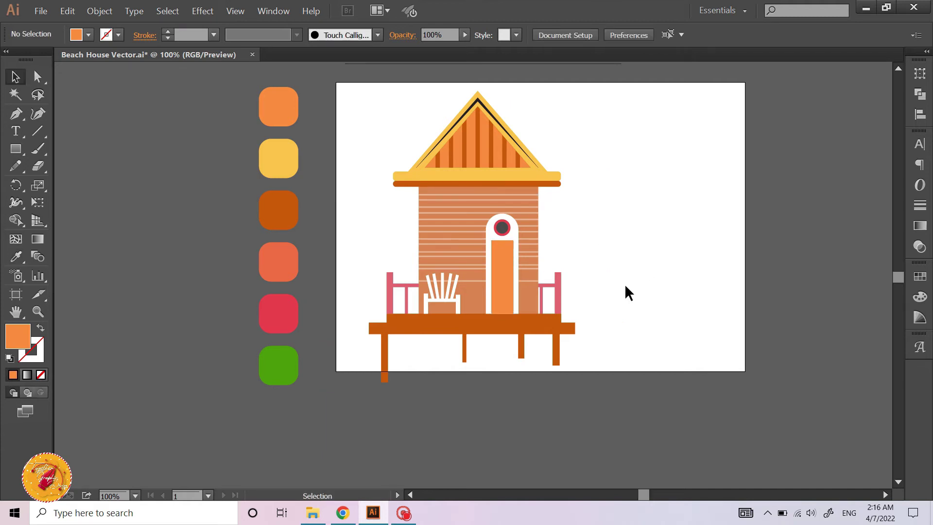
{"action": "scroll", "coordinate": [473, 205], "scroll_direction": "up", "scroll_amount": 1}
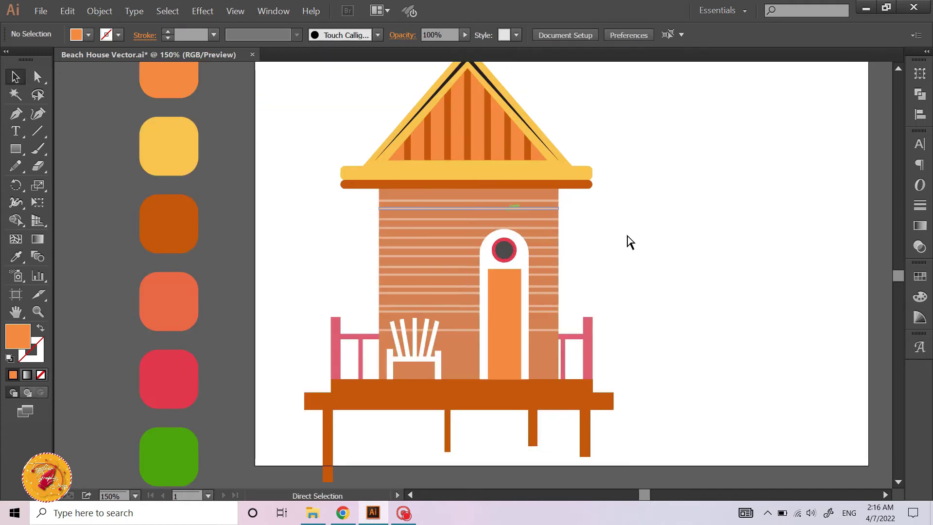
{"action": "scroll", "coordinate": [630, 242], "scroll_direction": "right", "scroll_amount": 6}
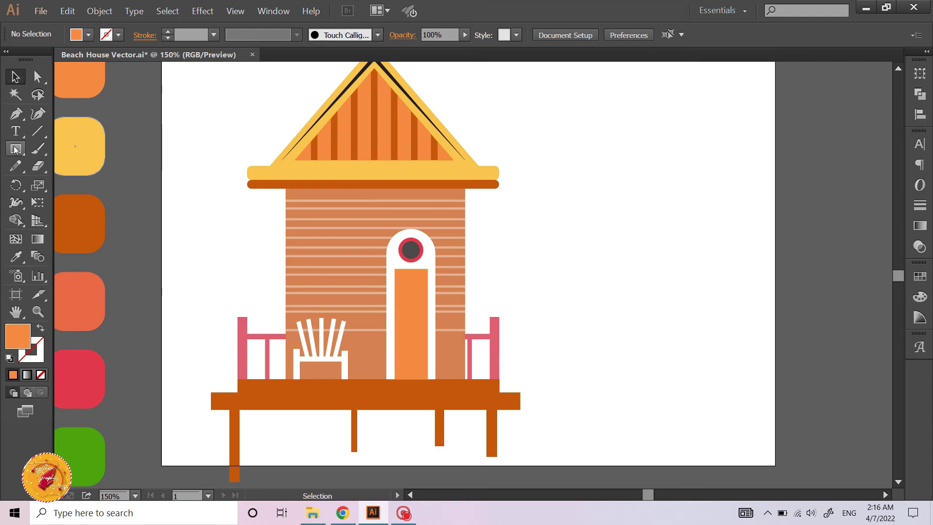
- Draw a small rectangle right of the house and round its top into an arch
{"action": "left_click", "coordinate": [15, 149]}
{"action": "scroll", "coordinate": [530, 178], "scroll_direction": "right", "scroll_amount": 3}
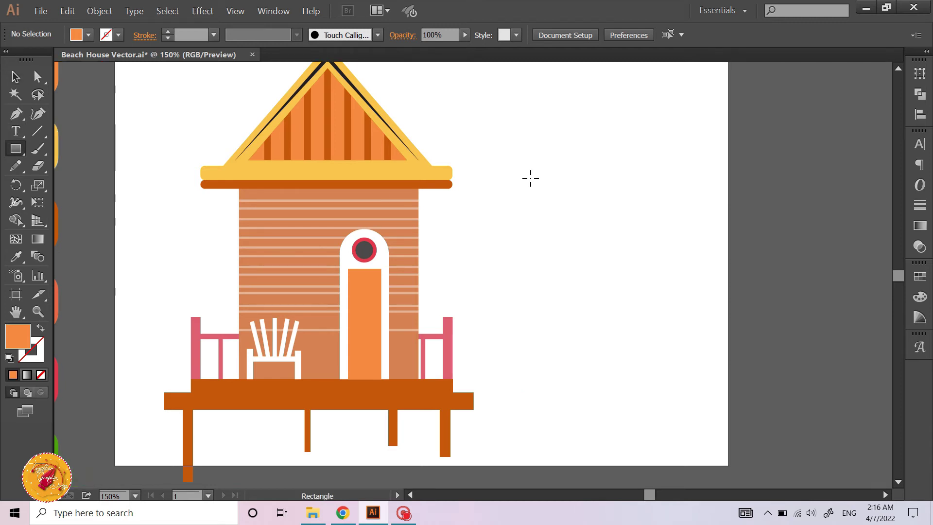
{"action": "mouse_move", "coordinate": [531, 176]}
{"action": "left_mouse_down"}
{"action": "mouse_move", "coordinate": [580, 246]}
{"action": "mouse_move", "coordinate": [591, 246]}
{"action": "left_mouse_up"}
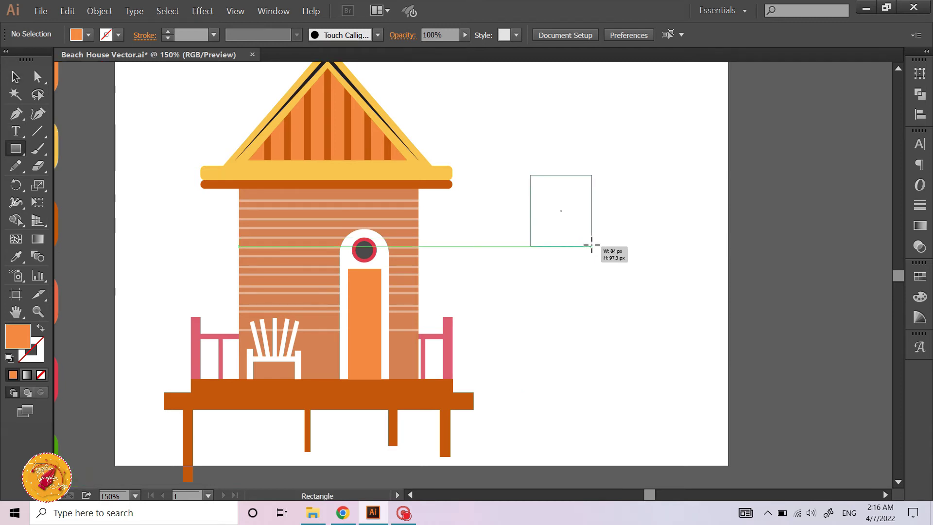
{"action": "scroll", "coordinate": [583, 187], "scroll_direction": "up", "scroll_amount": 2}
{"action": "scroll", "coordinate": [314, 143], "scroll_direction": "right", "scroll_amount": 1}
{"action": "key", "text": "a"}
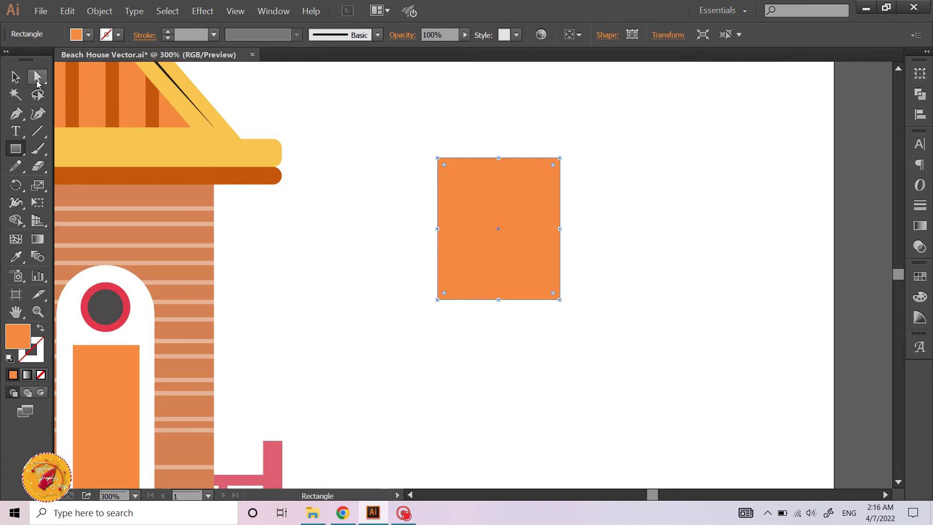
{"action": "left_click", "coordinate": [481, 163]}
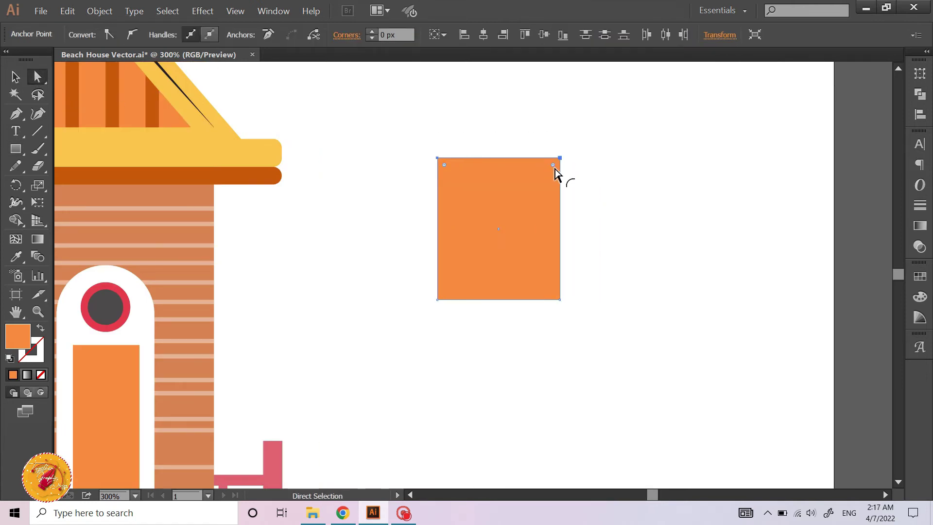
{"action": "mouse_move", "coordinate": [554, 167]}
{"action": "left_mouse_down"}
{"action": "mouse_move", "coordinate": [489, 304]}
{"action": "mouse_move", "coordinate": [435, 311]}
{"action": "mouse_move", "coordinate": [414, 290]}
{"action": "left_mouse_up"}
{"action": "left_click", "coordinate": [429, 292]}
- Drag the bottom corners outward so both sides flare toward a wider base
{"action": "scroll", "coordinate": [436, 310], "scroll_direction": "up", "scroll_amount": 3}
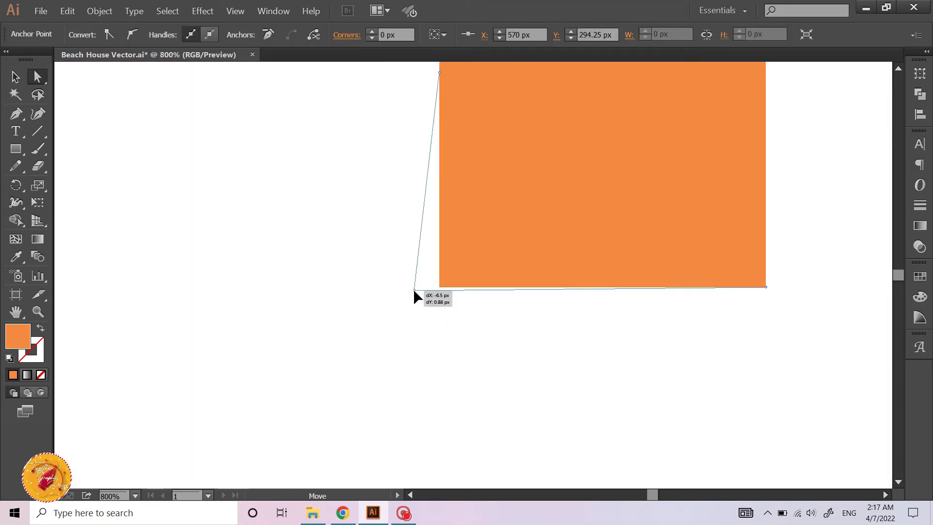
{"action": "left_click_drag", "start_coordinate": [414, 290], "coordinate": [403, 287]}
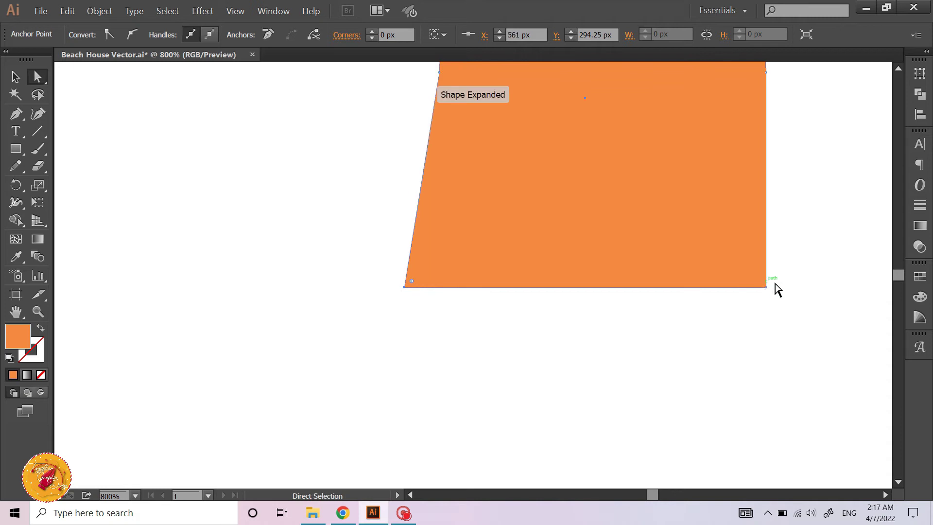
{"action": "left_click_drag", "start_coordinate": [765, 287], "coordinate": [814, 286]}
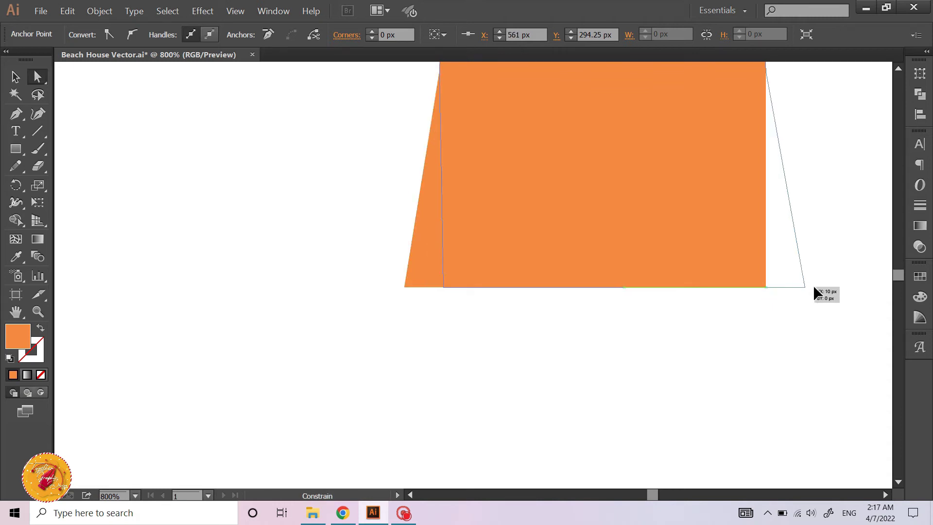
{"action": "left_click", "coordinate": [733, 342]}
{"action": "scroll", "coordinate": [628, 339], "scroll_direction": "right", "scroll_amount": 1}
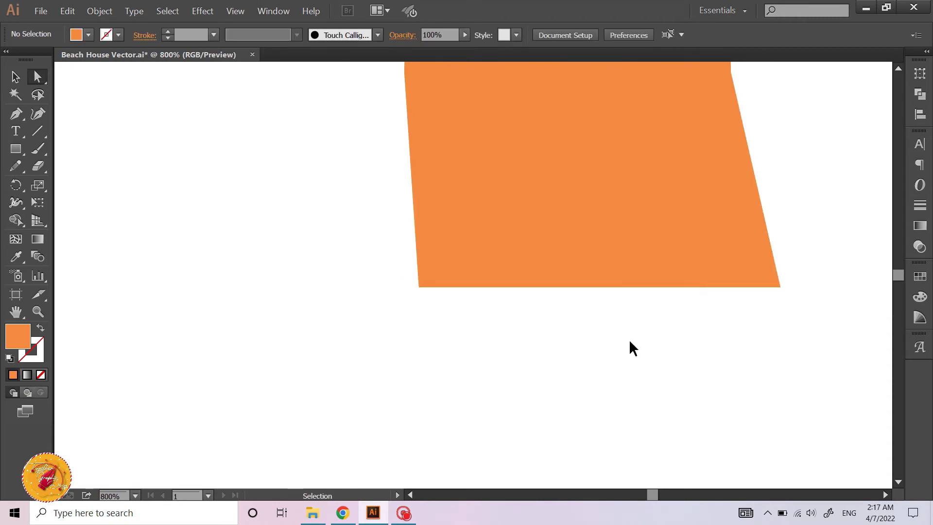
{"action": "scroll", "coordinate": [583, 330], "scroll_direction": "down", "scroll_amount": 2}
{"action": "left_click_drag", "start_coordinate": [541, 311], "coordinate": [489, 308]}
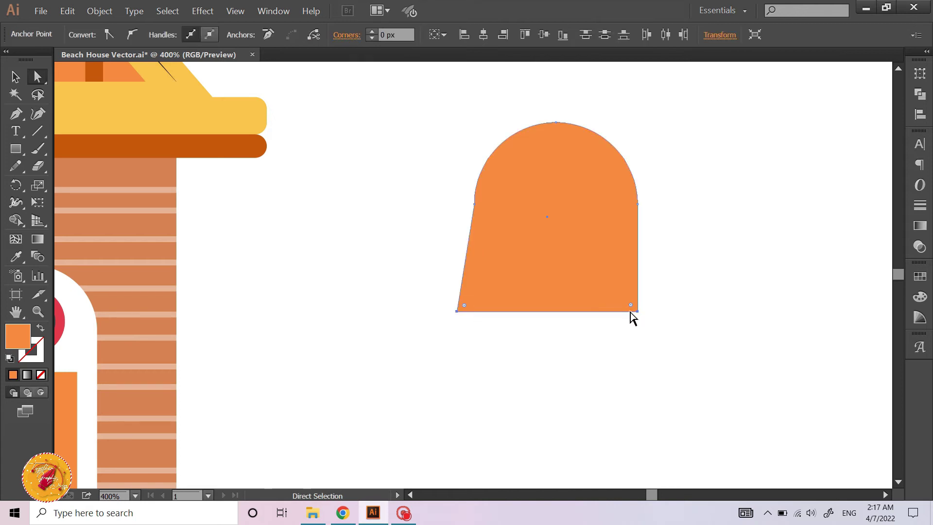
{"action": "left_click_drag", "start_coordinate": [637, 311], "coordinate": [654, 312]}
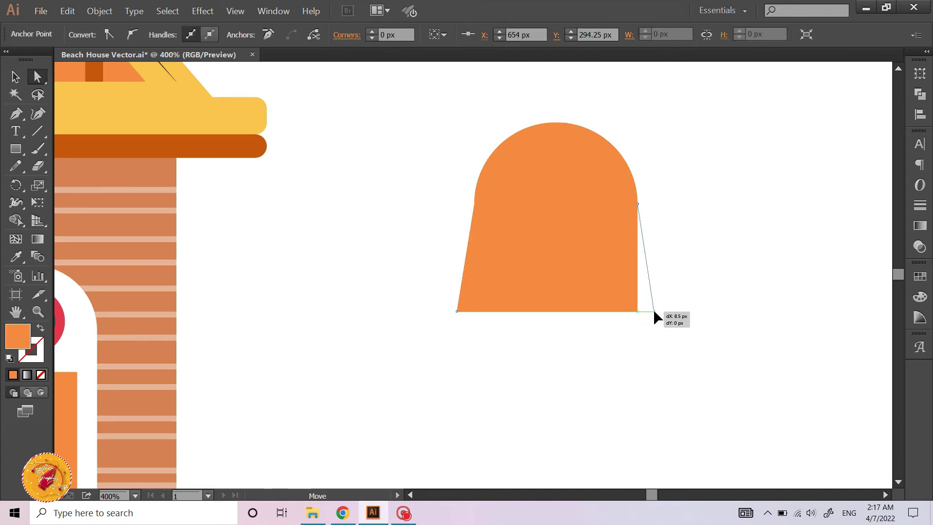
{"action": "left_click_drag", "start_coordinate": [654, 312], "coordinate": [658, 311]}
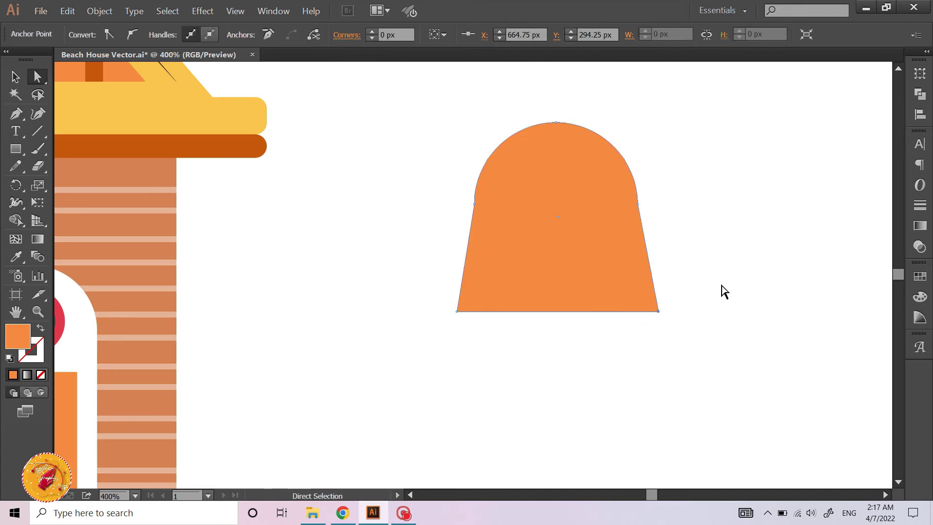
{"action": "left_click", "coordinate": [724, 292]}
{"action": "scroll", "coordinate": [714, 291], "scroll_direction": "right", "scroll_amount": 1}
- Add anchor points partway up the shape's left and right edges
{"action": "left_click", "coordinate": [17, 109]}
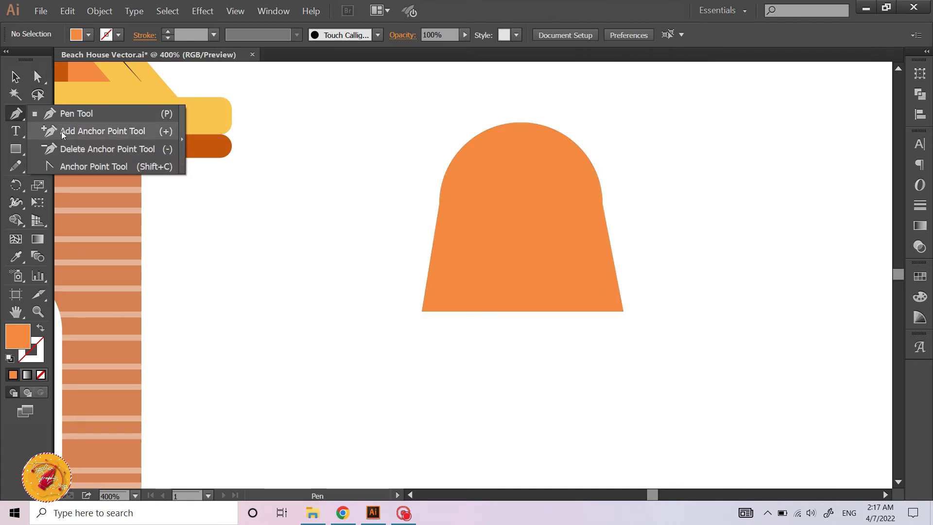
{"action": "left_click", "coordinate": [62, 132]}
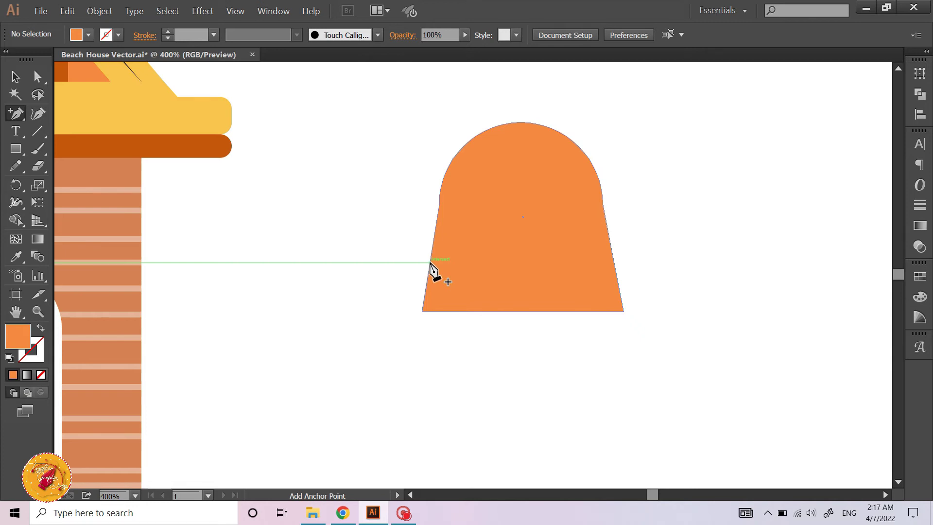
{"action": "left_click", "coordinate": [430, 262]}
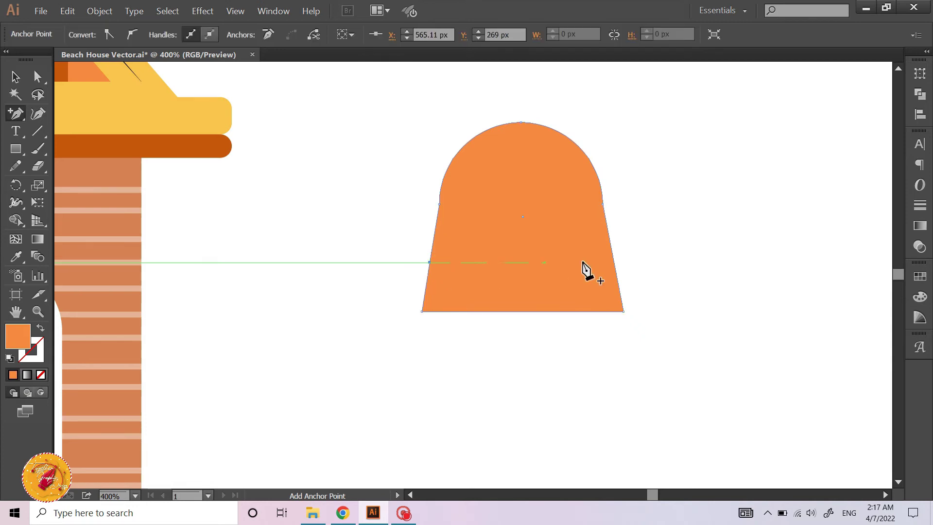
{"action": "left_click", "coordinate": [614, 262]}
{"action": "scroll", "coordinate": [600, 265], "scroll_direction": "up", "scroll_amount": 1}
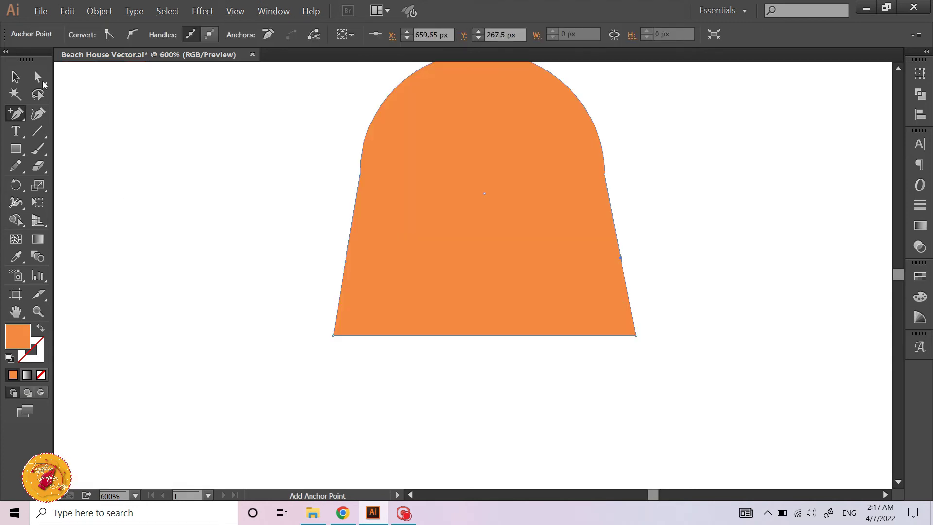
- Pull the new edge points inward and smooth them so the sides pinch into a bell
{"action": "left_click", "coordinate": [40, 80]}
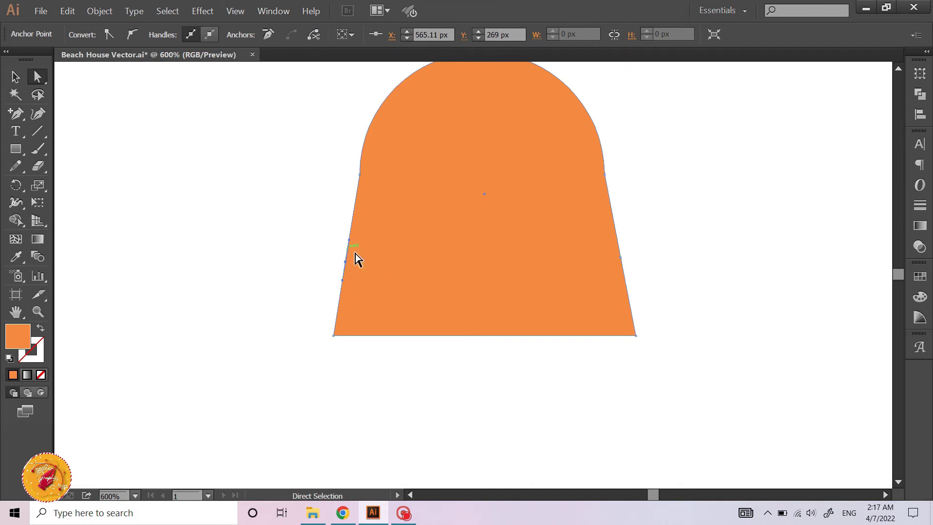
{"action": "left_click_drag", "start_coordinate": [346, 262], "coordinate": [364, 262]}
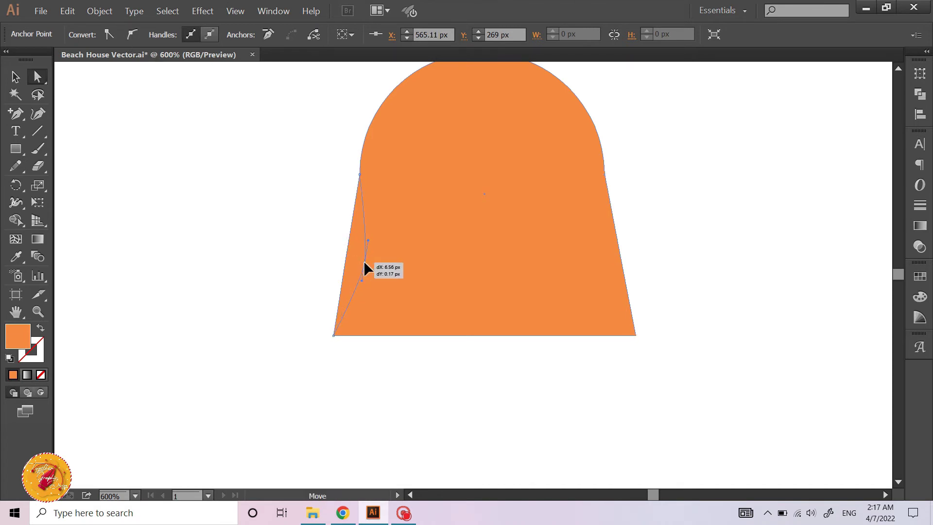
{"action": "left_click", "coordinate": [292, 260]}
{"action": "mouse_move", "coordinate": [644, 246]}
{"action": "left_mouse_down"}
{"action": "mouse_move", "coordinate": [614, 283]}
{"action": "mouse_move", "coordinate": [603, 258]}
{"action": "left_mouse_up"}
{"action": "left_click", "coordinate": [131, 35]}
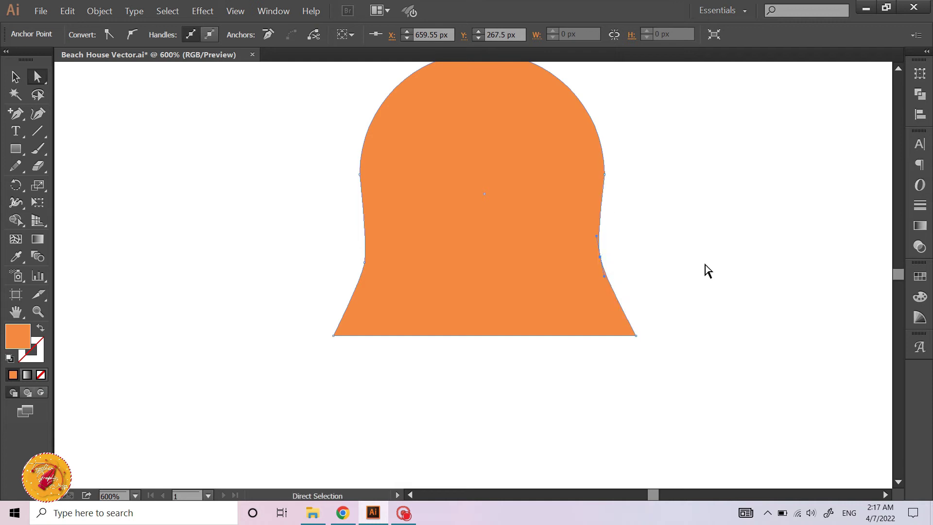
{"action": "key", "text": "ctrl+minus"}
{"action": "key", "text": "v"}
{"action": "left_click", "coordinate": [660, 259]}
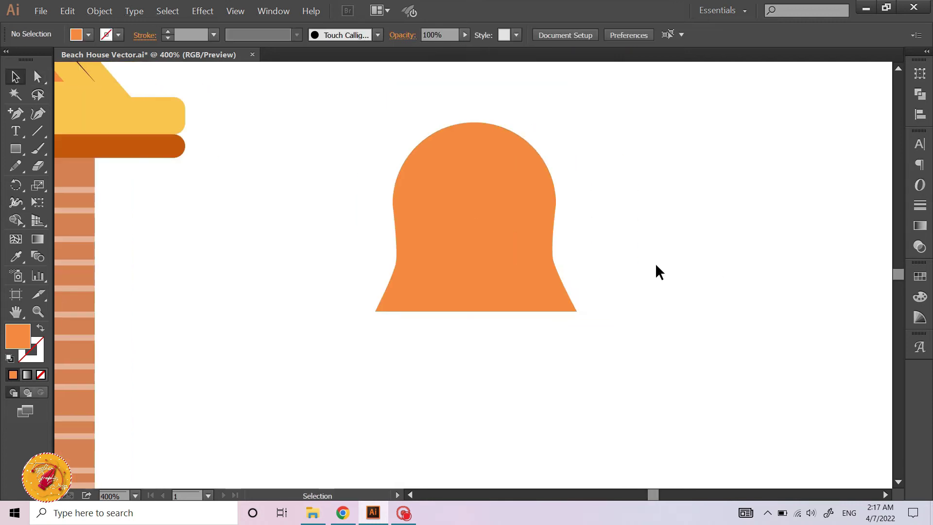
{"action": "scroll", "coordinate": [524, 252], "scroll_direction": "down", "scroll_amount": 2}
{"action": "scroll", "coordinate": [486, 260], "scroll_direction": "up", "scroll_amount": 5}
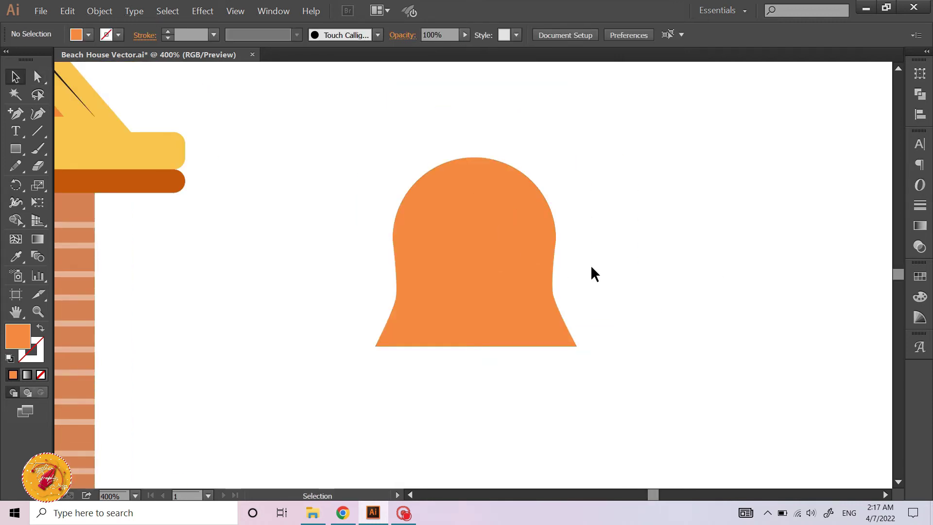
- Draw a thin stem rectangle below the bell with a circle at its end
{"action": "left_click", "coordinate": [16, 148]}
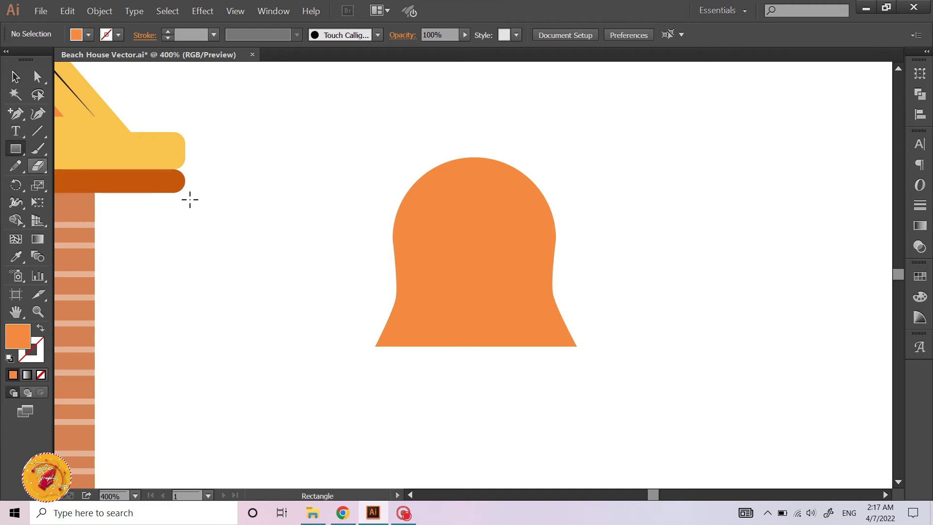
{"action": "scroll", "coordinate": [451, 262], "scroll_direction": "down", "scroll_amount": 2}
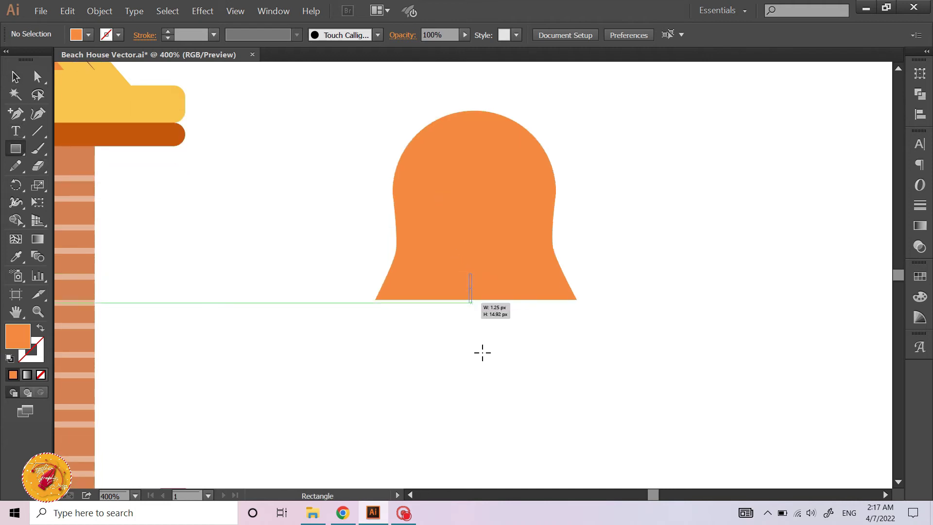
{"action": "left_click_drag", "start_coordinate": [470, 274], "coordinate": [495, 461]}
{"action": "scroll", "coordinate": [527, 399], "scroll_direction": "down", "scroll_amount": 3}
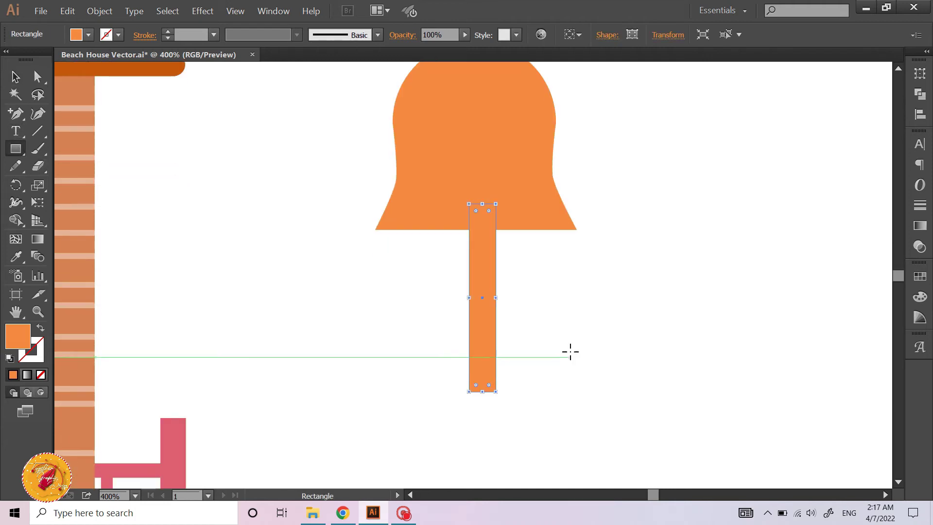
{"action": "scroll", "coordinate": [568, 351], "scroll_direction": "down", "scroll_amount": 2}
{"action": "key", "text": "l"}
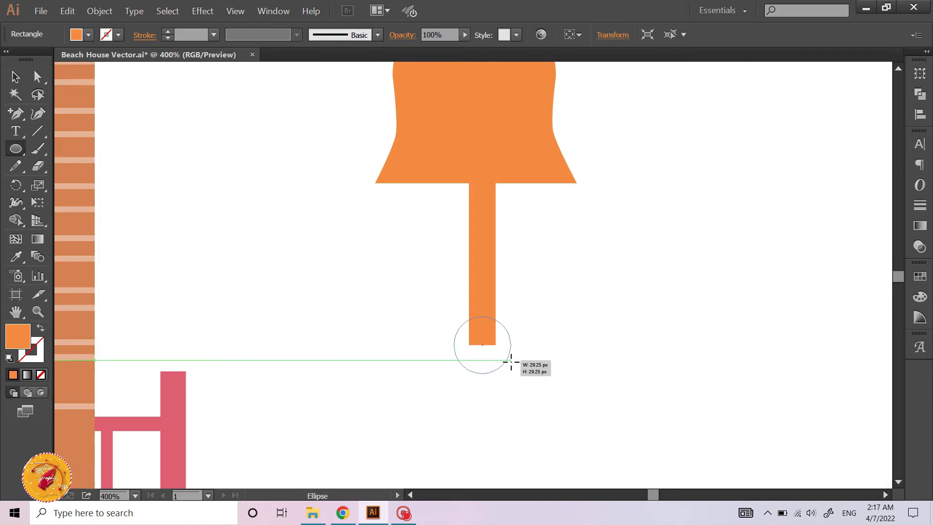
{"action": "left_click_drag", "start_coordinate": [483, 345], "coordinate": [511, 373]}
- Unite the bell, stem and circle into one shape with Pathfinder
{"action": "key", "text": "v"}
{"action": "left_click_drag", "start_coordinate": [513, 319], "coordinate": [563, 351]}
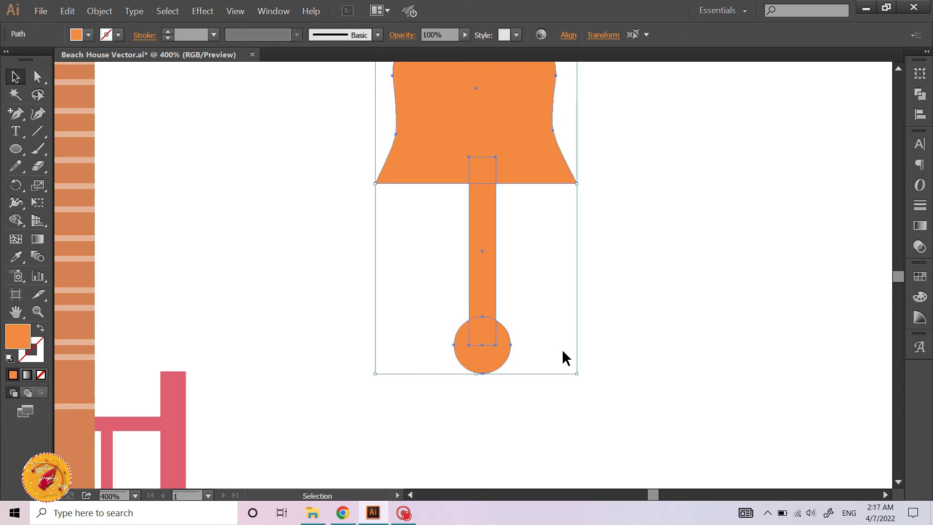
{"action": "left_click", "coordinate": [920, 94]}
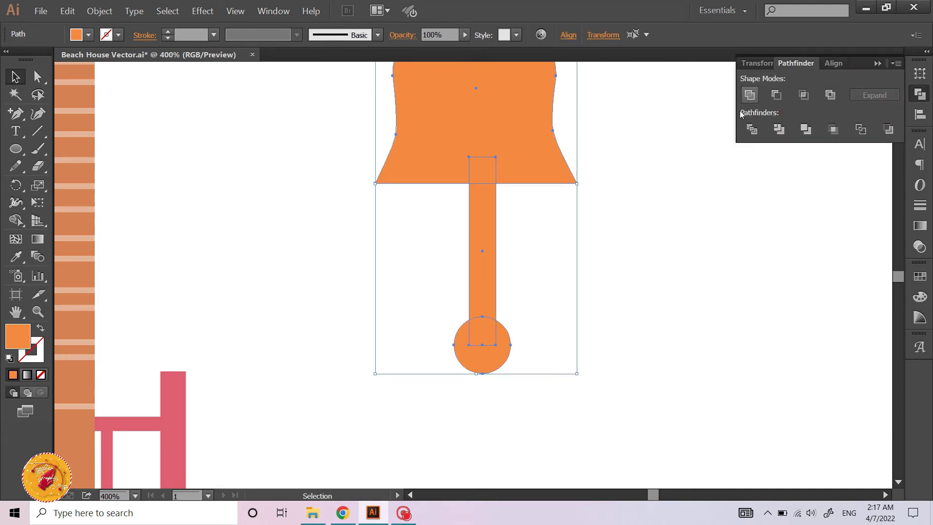
{"action": "left_click", "coordinate": [749, 95]}
{"action": "left_click", "coordinate": [601, 253]}
- Shrink the bell, place it on the wall left of the door, and eyedrop red onto it
{"action": "key", "text": "ctrl+minus"}
{"action": "key", "text": "ctrl+minus"}
{"action": "key", "text": "ctrl+minus"}
{"action": "left_click", "coordinate": [570, 212]}
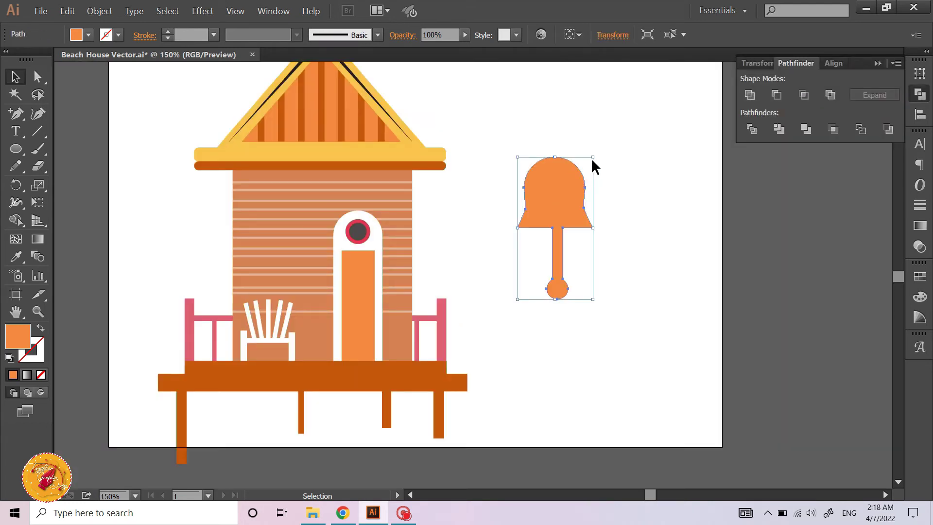
{"action": "mouse_move", "coordinate": [593, 159]}
{"action": "left_mouse_down"}
{"action": "mouse_move", "coordinate": [576, 188]}
{"action": "mouse_move", "coordinate": [306, 208]}
{"action": "left_mouse_up"}
{"action": "left_click", "coordinate": [617, 281]}
{"action": "scroll", "coordinate": [305, 200], "scroll_direction": "up", "scroll_amount": 3, "text": "alt"}
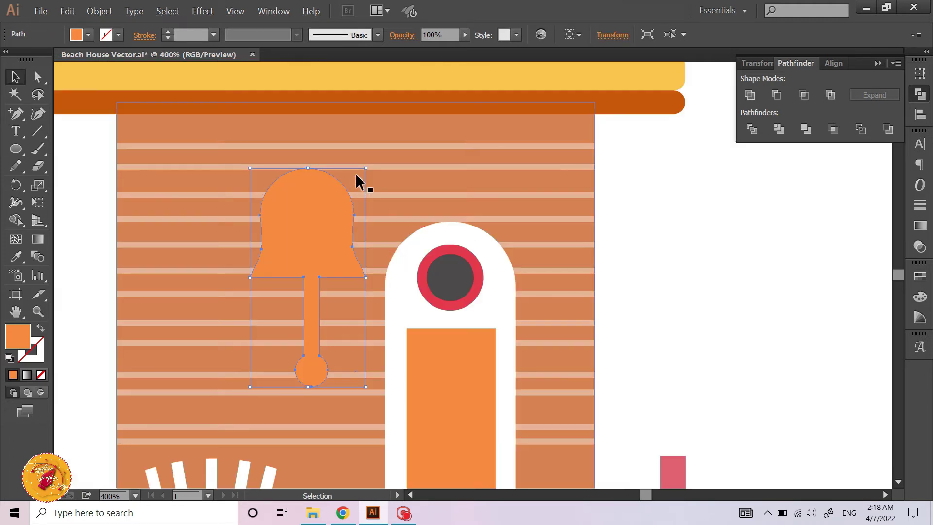
{"action": "mouse_move", "coordinate": [365, 169]}
{"action": "left_mouse_down"}
{"action": "mouse_move", "coordinate": [330, 245]}
{"action": "mouse_move", "coordinate": [323, 221]}
{"action": "left_mouse_up"}
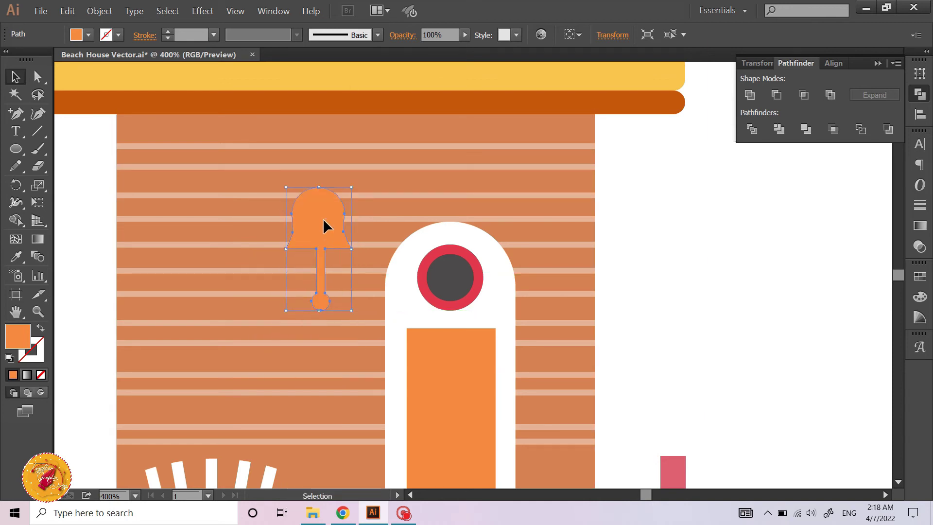
{"action": "key", "text": "i"}
{"action": "left_click", "coordinate": [427, 263]}
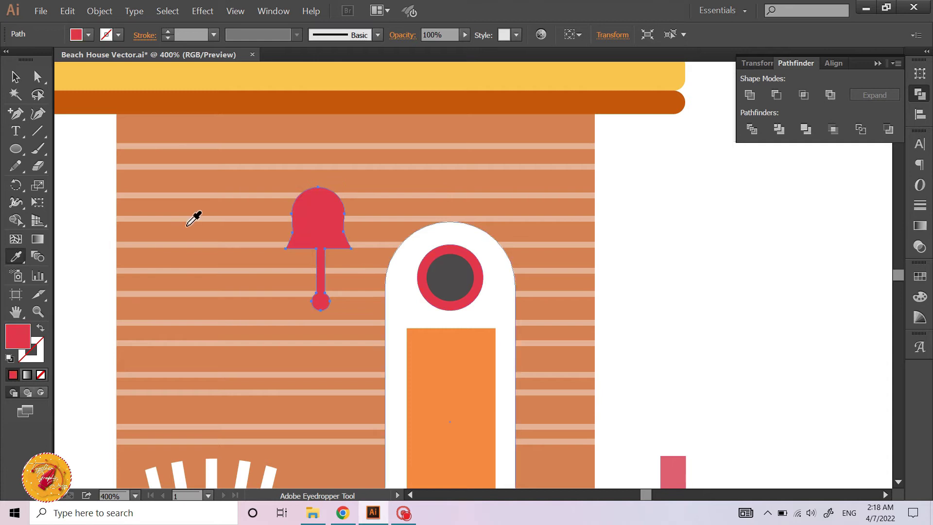
{"action": "left_click", "coordinate": [25, 77]}
{"action": "left_click", "coordinate": [709, 252]}
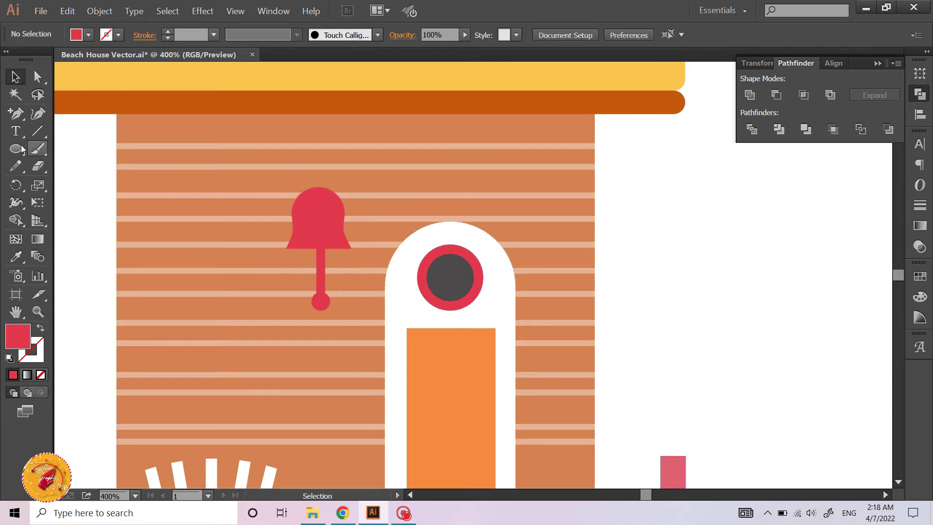
- Add a small white circle as a cap on the bell's top
{"action": "key", "text": "l"}
{"action": "left_click_drag", "start_coordinate": [319, 186], "coordinate": [333, 196]}
{"action": "key", "text": "i"}
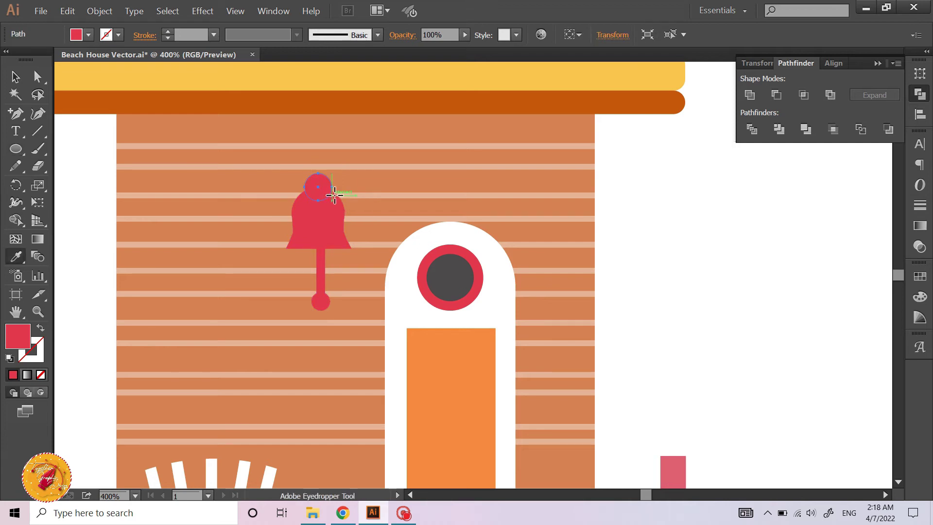
{"action": "left_click", "coordinate": [736, 265]}
{"action": "key", "text": "v"}
{"action": "left_click", "coordinate": [668, 281]}
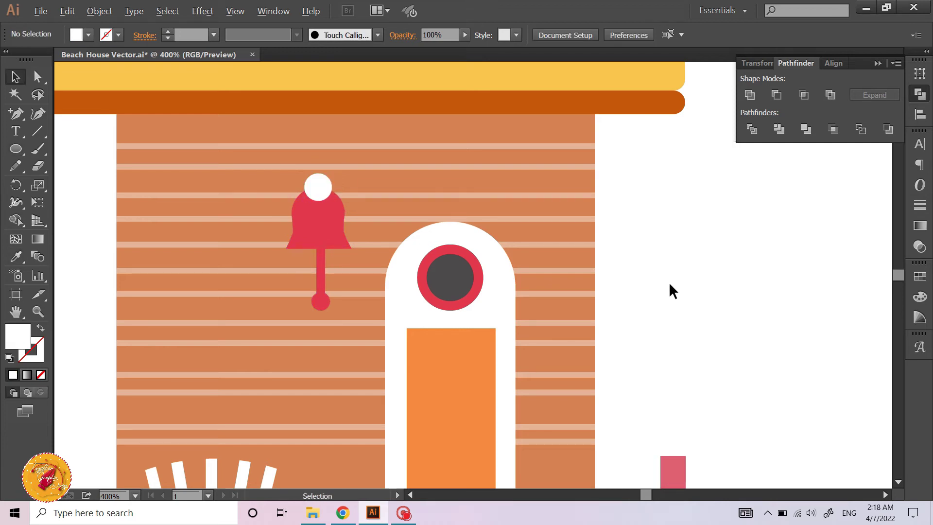
{"action": "scroll", "coordinate": [668, 282], "scroll_direction": "down", "scroll_amount": 2, "text": "alt"}
{"action": "scroll", "coordinate": [675, 286], "scroll_direction": "right", "scroll_amount": 2, "text": "shift"}
{"action": "scroll", "coordinate": [673, 283], "scroll_direction": "right", "scroll_amount": 2, "text": "shift"}
- Draw a tall rectangle right of the house with a smaller rectangle beneath it
{"action": "scroll", "coordinate": [672, 282], "scroll_direction": "down", "scroll_amount": 2}
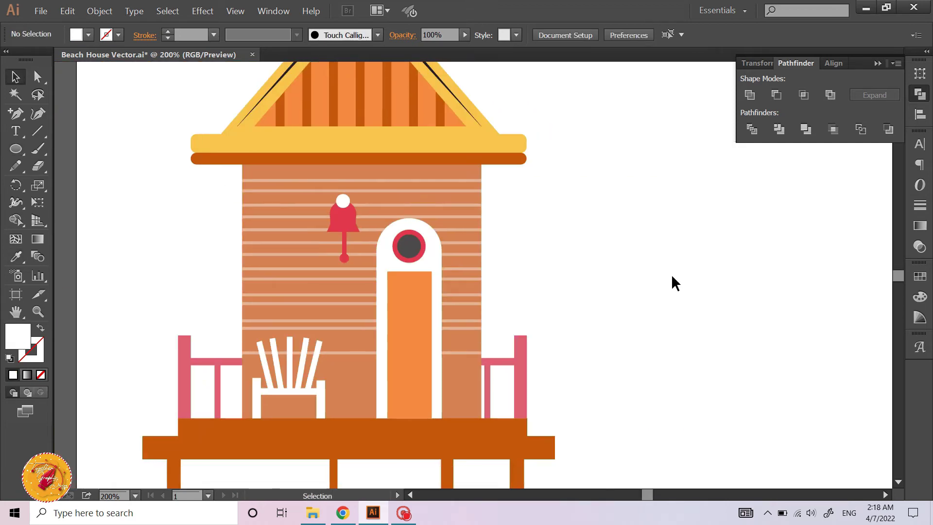
{"action": "scroll", "coordinate": [588, 255], "scroll_direction": "right", "scroll_amount": 1, "text": "shift"}
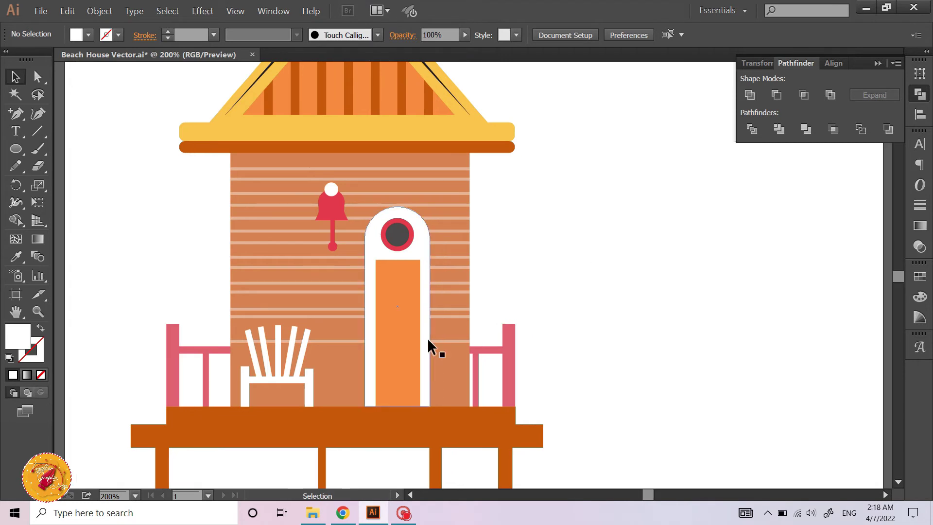
{"action": "left_click", "coordinate": [16, 149]}
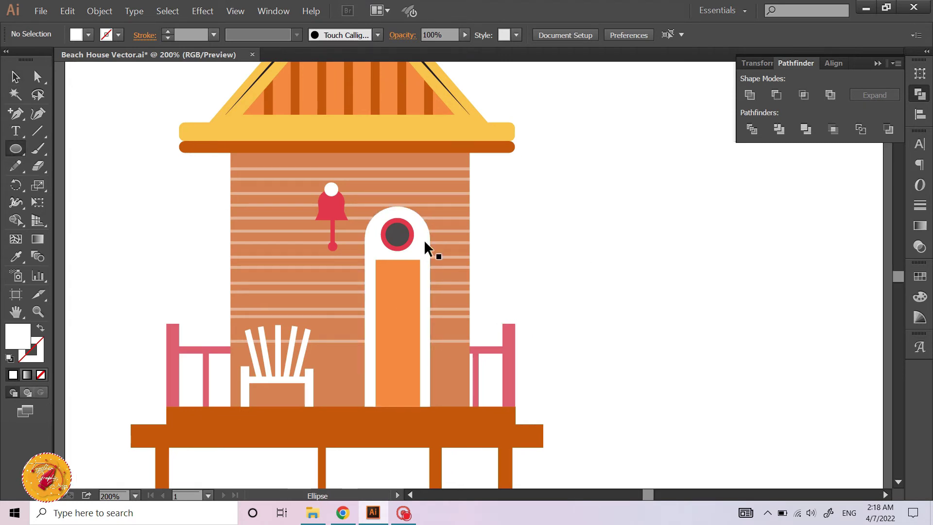
{"action": "scroll", "coordinate": [534, 238], "scroll_direction": "right", "scroll_amount": 2, "text": "shift"}
{"action": "scroll", "coordinate": [547, 237], "scroll_direction": "up", "scroll_amount": 1, "text": "alt"}
{"action": "left_click_drag", "start_coordinate": [577, 208], "coordinate": [631, 277]}
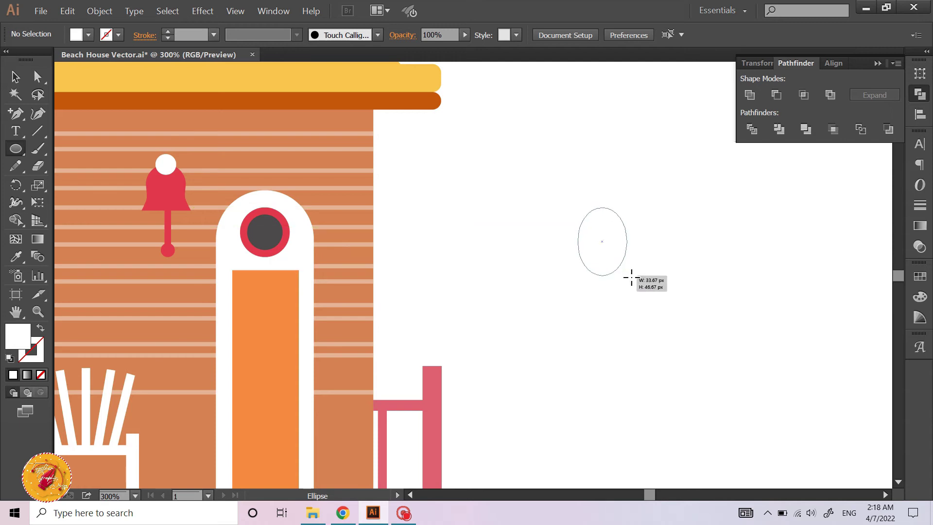
{"action": "key", "text": "Delete"}
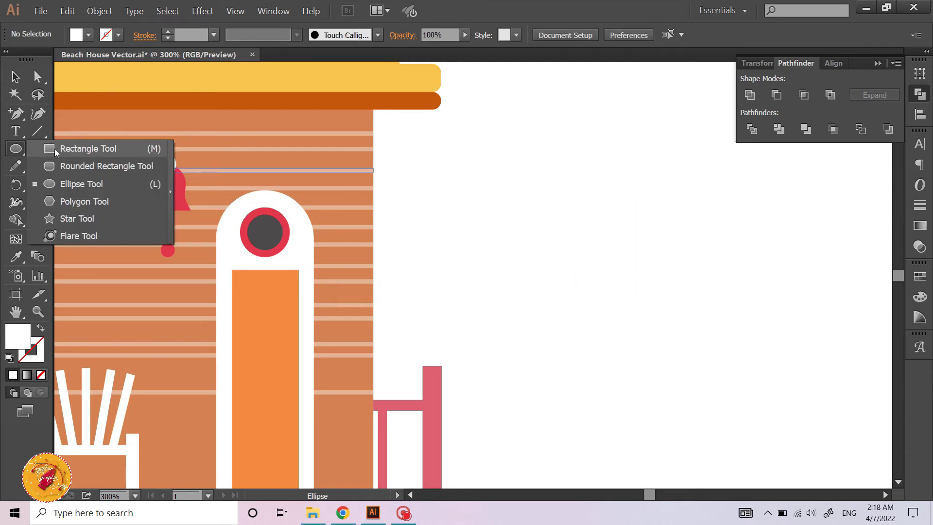
{"action": "left_click_drag", "start_coordinate": [16, 149], "coordinate": [55, 148]}
{"action": "mouse_move", "coordinate": [581, 202]}
{"action": "left_mouse_down"}
{"action": "mouse_move", "coordinate": [641, 316]}
{"action": "mouse_move", "coordinate": [630, 291]}
{"action": "left_mouse_up"}
{"action": "scroll", "coordinate": [622, 293], "scroll_direction": "right", "scroll_amount": 2}
{"action": "scroll", "coordinate": [545, 289], "scroll_direction": "up", "scroll_amount": 1}
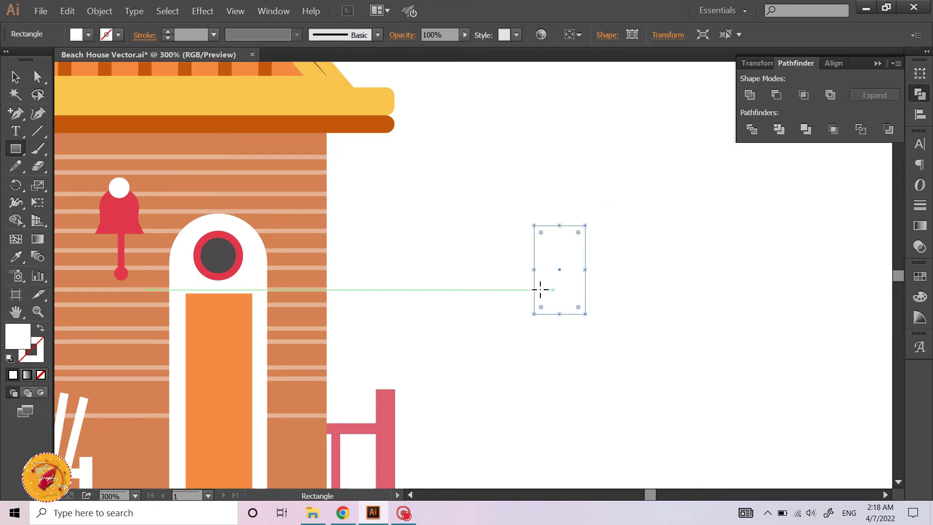
{"action": "left_click_drag", "start_coordinate": [545, 303], "coordinate": [571, 348]}
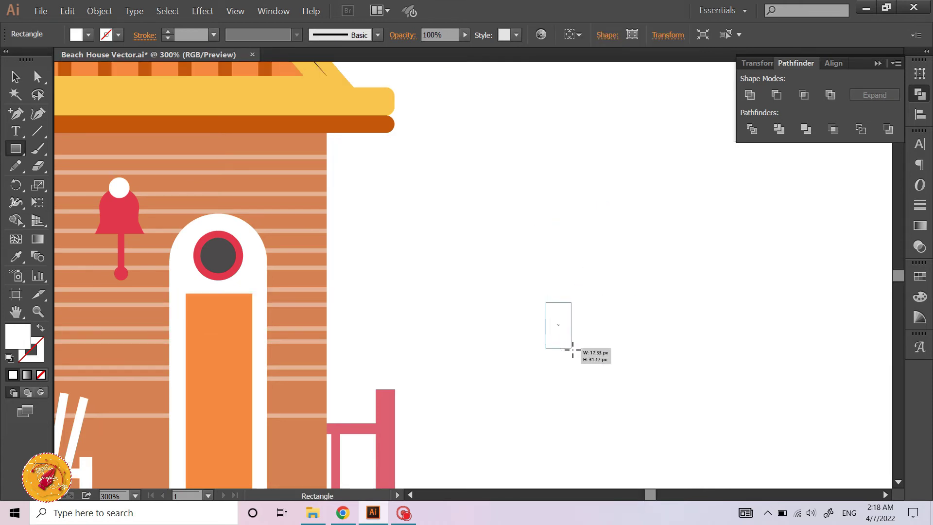
- Align the two rectangles' horizontal centres and colour them the bell's red
{"action": "key", "text": "v"}
{"action": "left_click_drag", "start_coordinate": [622, 228], "coordinate": [573, 340]}
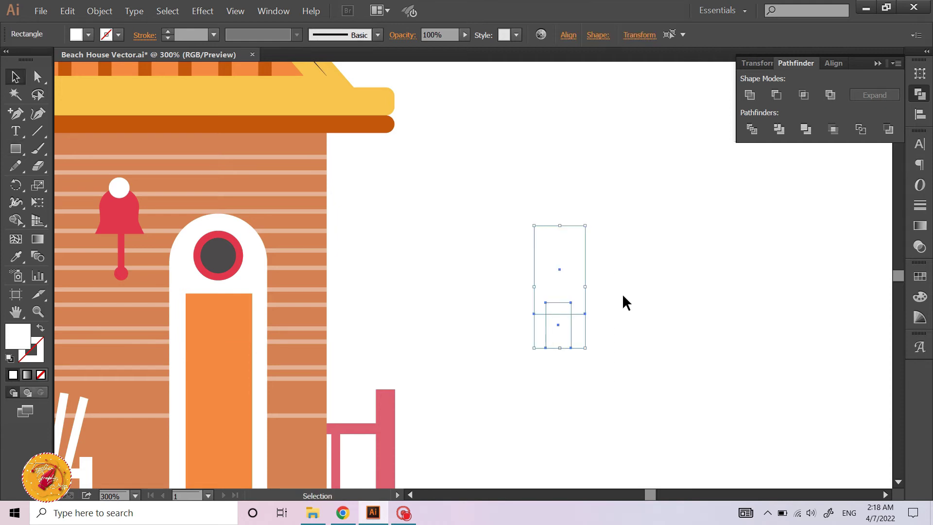
{"action": "left_click", "coordinate": [836, 64]}
{"action": "left_click", "coordinate": [776, 95]}
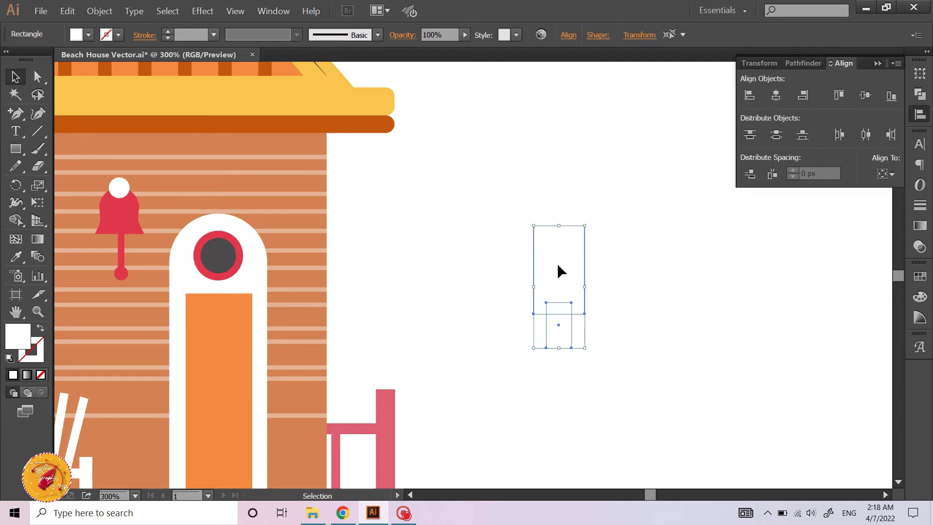
{"action": "key", "text": "o"}
{"action": "key", "text": "i"}
{"action": "left_click", "coordinate": [116, 219]}
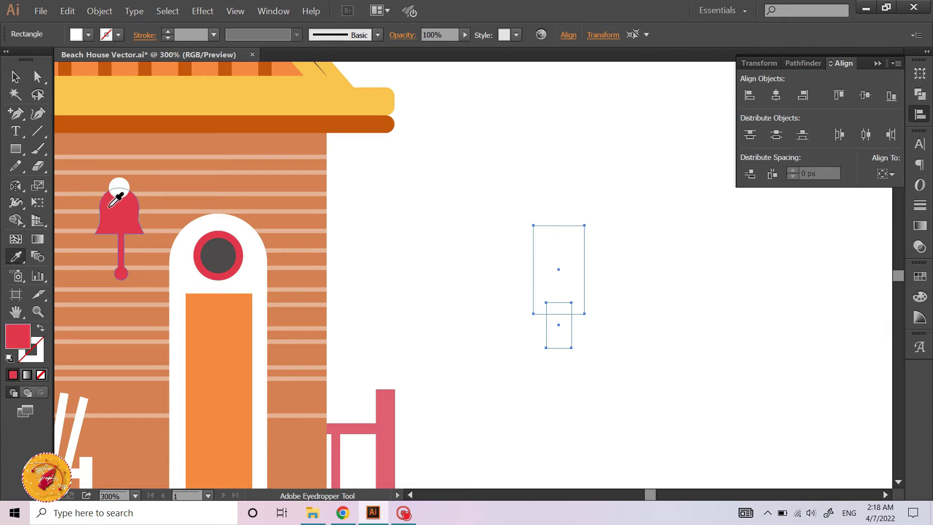
{"action": "key", "text": "v"}
{"action": "left_click", "coordinate": [506, 275]}
- Unite the rectangles into one shape and fully round the tab's bottom corners
{"action": "left_click_drag", "start_coordinate": [506, 302], "coordinate": [547, 333]}
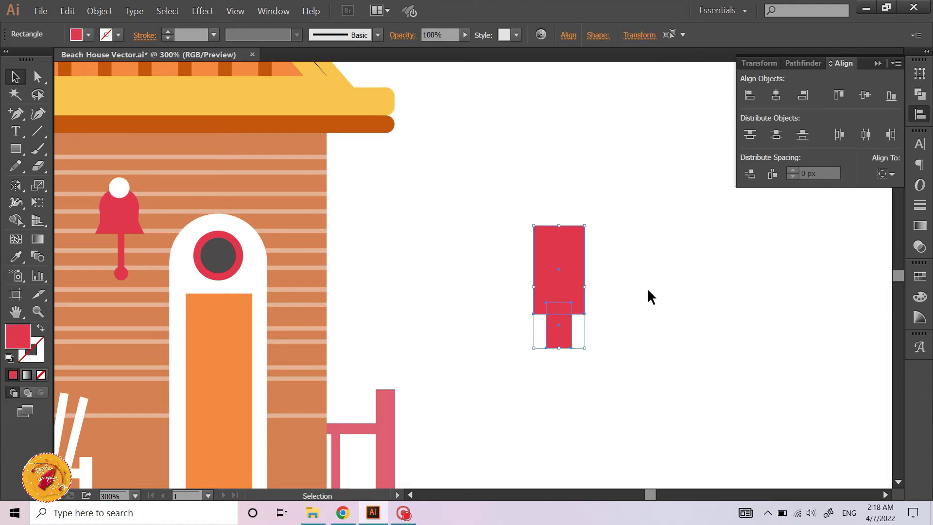
{"action": "left_click", "coordinate": [803, 63]}
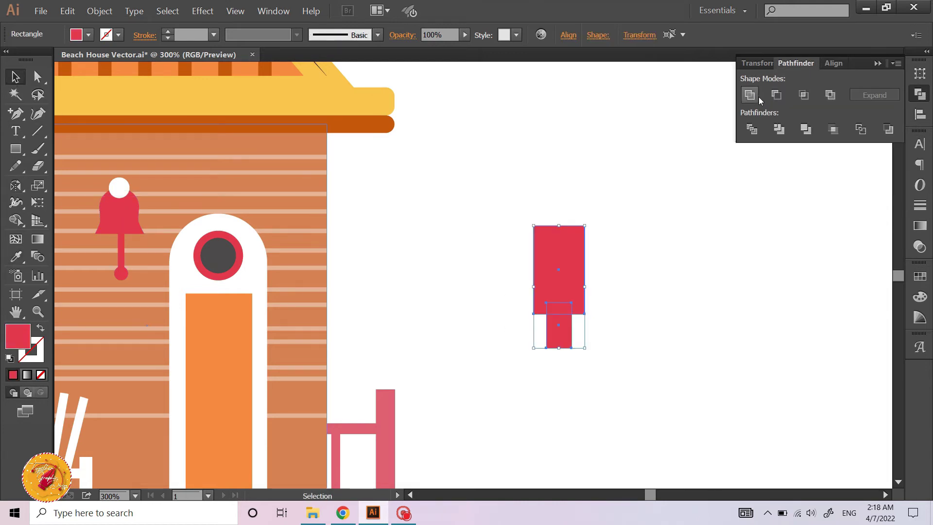
{"action": "left_click", "coordinate": [751, 96]}
{"action": "key", "text": "a"}
{"action": "left_click", "coordinate": [554, 347]}
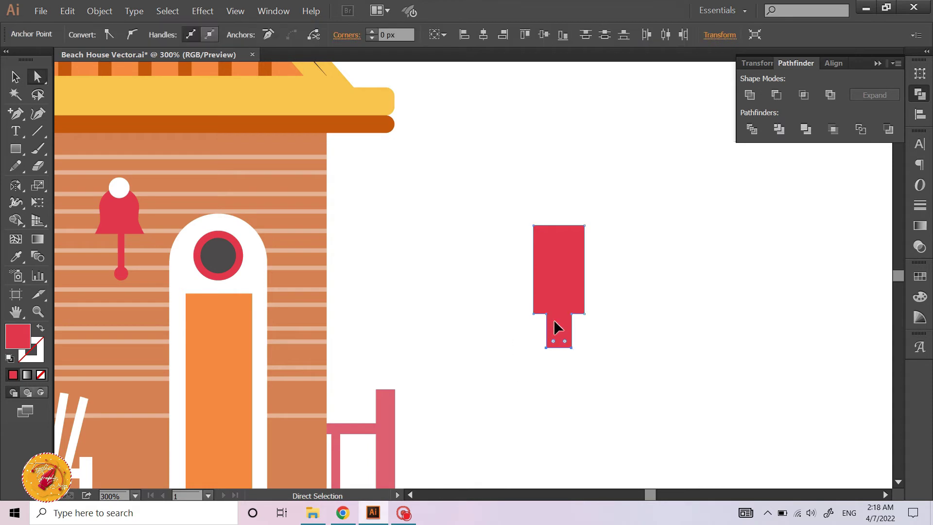
{"action": "left_click_drag", "start_coordinate": [556, 328], "coordinate": [558, 270]}
{"action": "key", "text": "ctrl+z"}
{"action": "left_click", "coordinate": [559, 347]}
{"action": "left_click_drag", "start_coordinate": [554, 341], "coordinate": [558, 276]}
- Draw a thin pole rectangle extending down from the red tab
{"action": "left_click", "coordinate": [624, 337]}
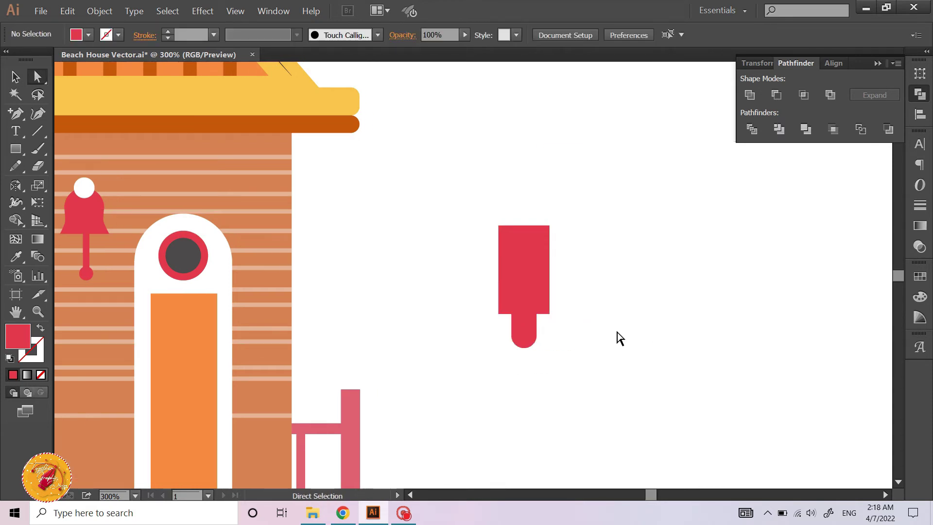
{"action": "scroll", "coordinate": [620, 339], "scroll_direction": "down", "scroll_amount": 2}
{"action": "key", "text": "m"}
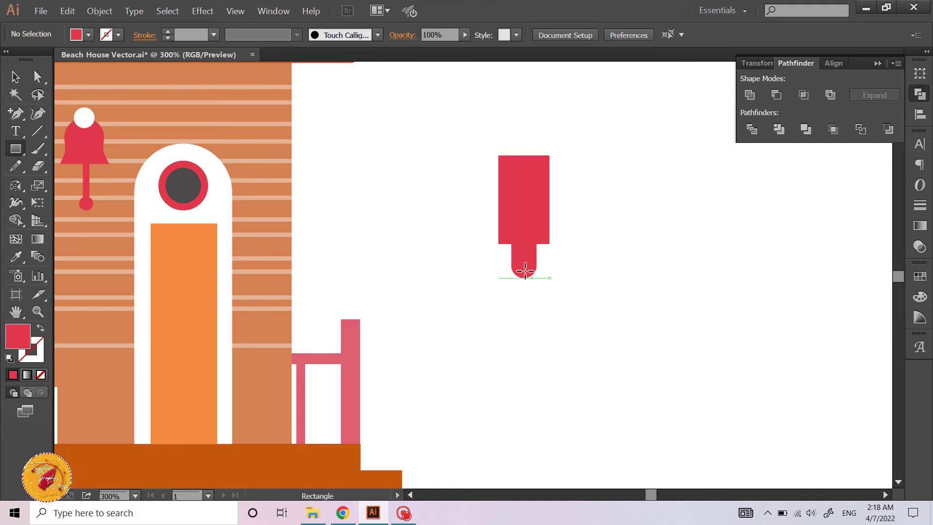
{"action": "left_click_drag", "start_coordinate": [521, 271], "coordinate": [524, 474]}
{"action": "key", "text": "v"}
{"action": "left_click", "coordinate": [595, 340]}
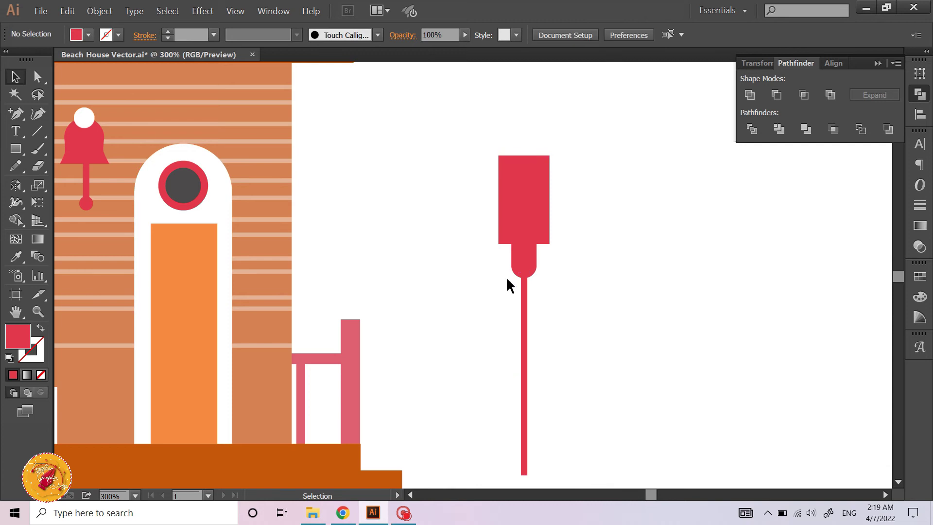
- Unite the pole with the lamp head into a single shape in Pathfinder
{"action": "left_click_drag", "start_coordinate": [506, 276], "coordinate": [777, 157]}
{"action": "left_click", "coordinate": [829, 64]}
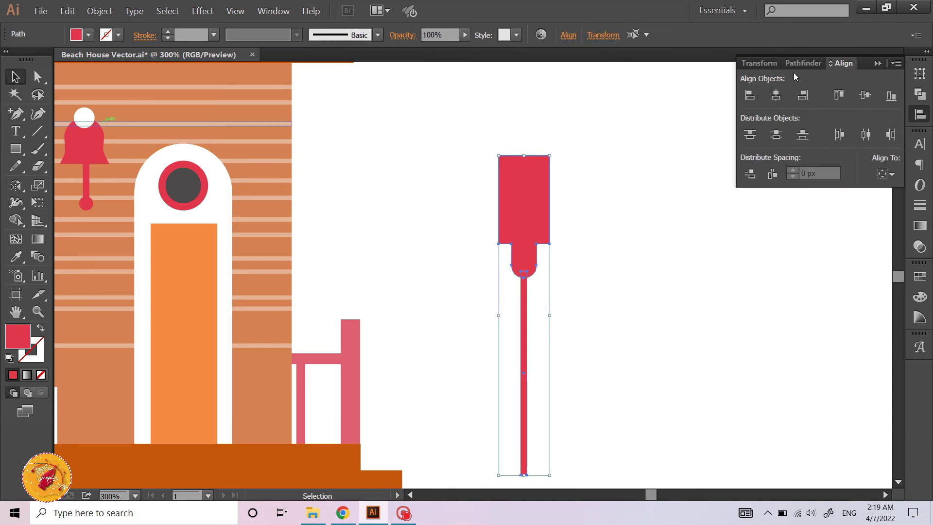
{"action": "left_click", "coordinate": [801, 63]}
{"action": "left_click", "coordinate": [776, 94]}
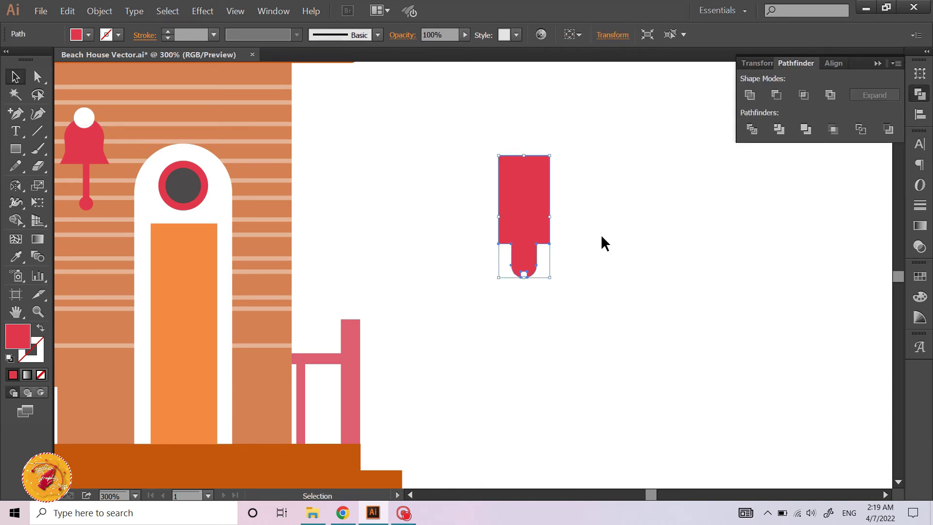
{"action": "left_click", "coordinate": [583, 259]}
{"action": "key", "text": "ctrl+z"}
{"action": "left_click", "coordinate": [749, 94]}
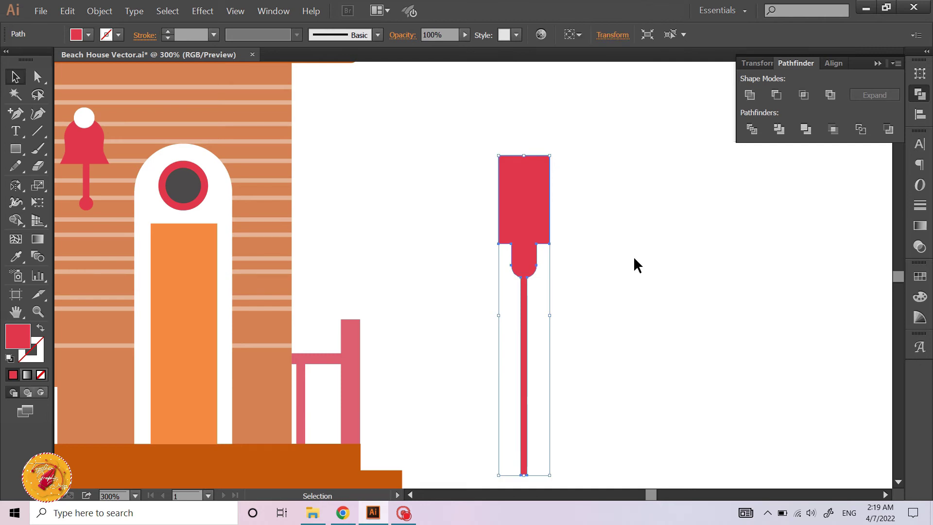
{"action": "left_click", "coordinate": [590, 281]}
{"action": "scroll", "coordinate": [589, 282], "scroll_direction": "left", "scroll_amount": 2}
{"action": "left_click", "coordinate": [548, 221]}
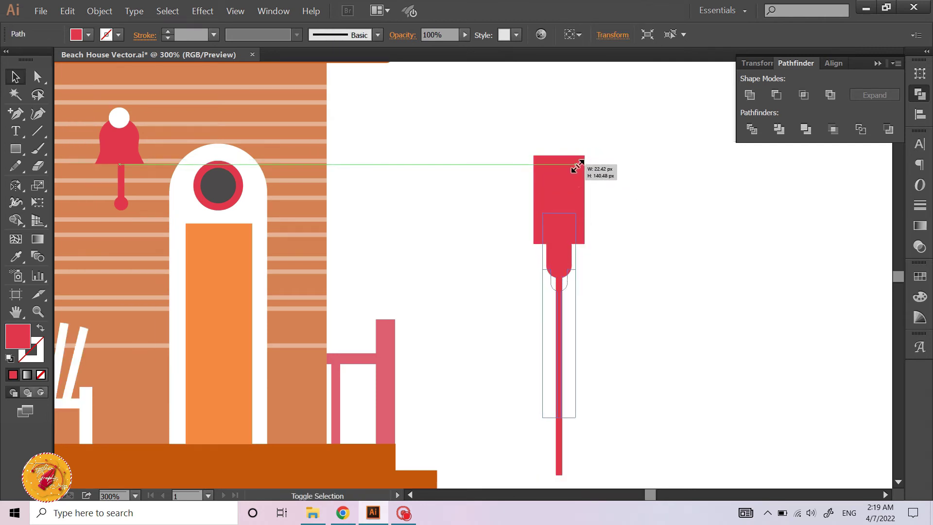
- Shrink the lamp, move it beside the door, and stretch it down to the deck
{"action": "left_click_drag", "start_coordinate": [584, 159], "coordinate": [576, 212]}
{"action": "left_click_drag", "start_coordinate": [562, 249], "coordinate": [301, 268]}
{"action": "left_click_drag", "start_coordinate": [304, 229], "coordinate": [304, 199]}
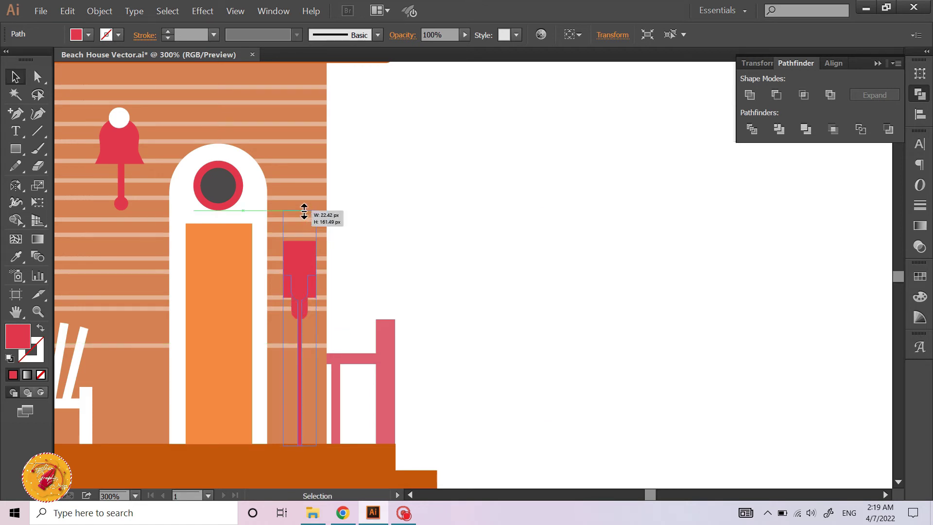
{"action": "left_click", "coordinate": [372, 289]}
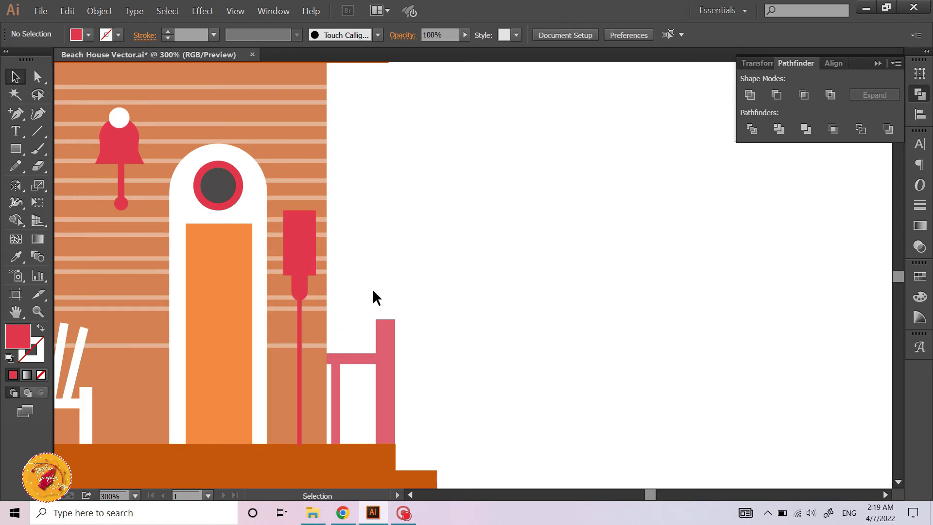
{"action": "left_click", "coordinate": [297, 441]}
{"action": "scroll", "coordinate": [297, 441], "scroll_direction": "up", "scroll_amount": 2}
{"action": "scroll", "coordinate": [316, 384], "scroll_direction": "down", "scroll_amount": 1}
{"action": "left_click", "coordinate": [605, 344]}
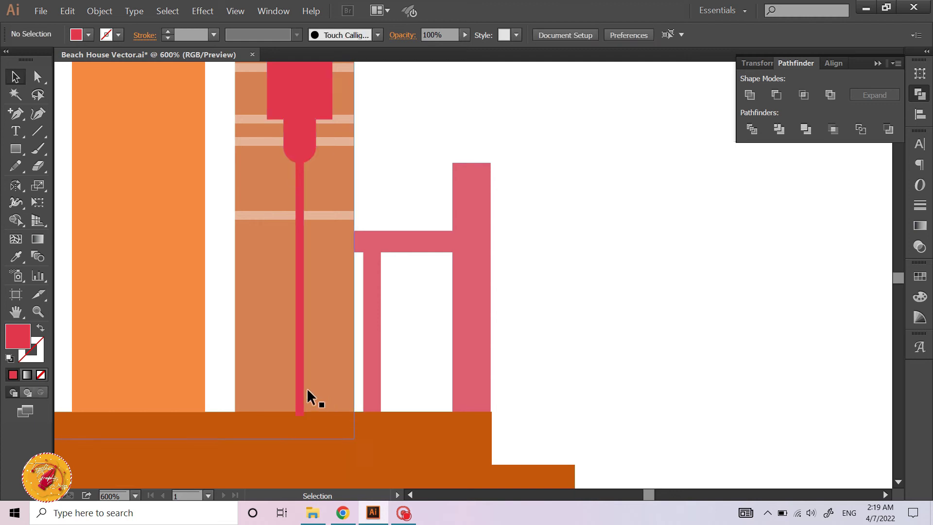
{"action": "left_click", "coordinate": [317, 418]}
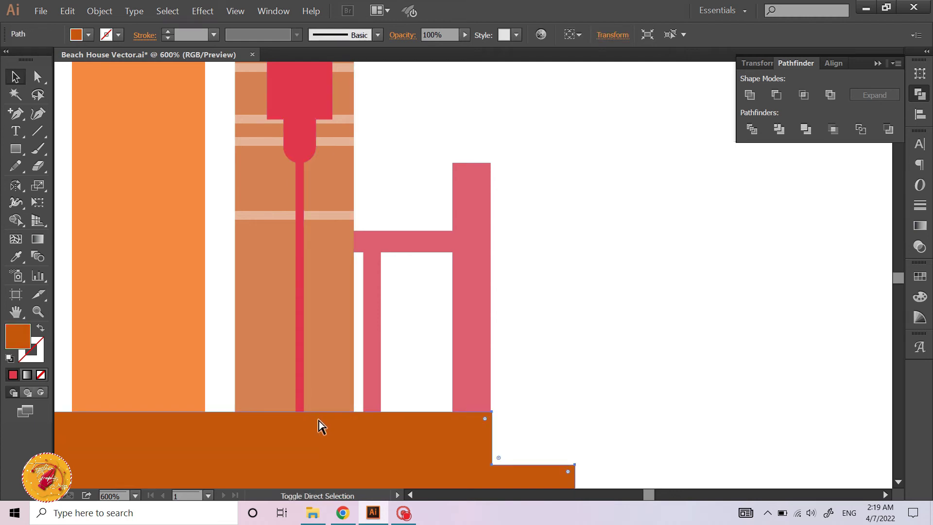
{"action": "left_click", "coordinate": [588, 360]}
{"action": "scroll", "coordinate": [587, 360], "scroll_direction": "down", "scroll_amount": 3}
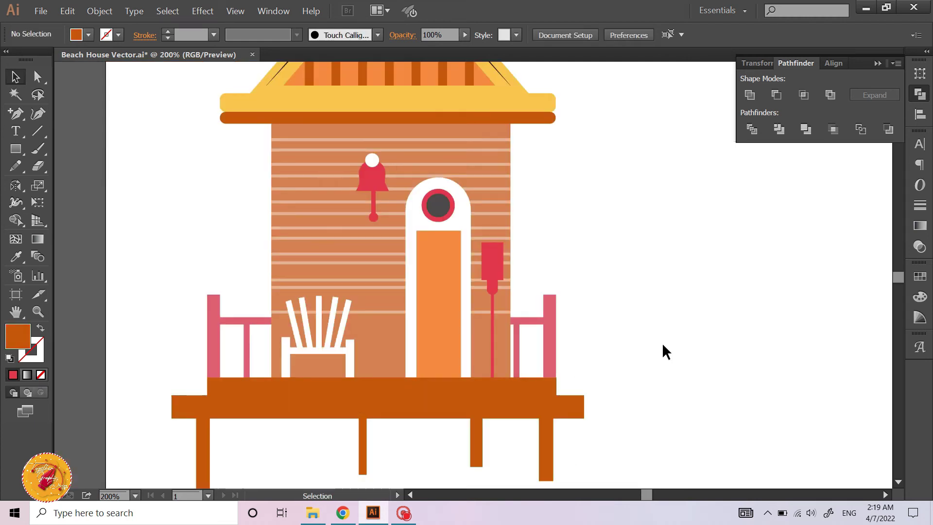
- Recolour the dark line along the roof edge white with the Eyedropper
{"action": "key", "text": "ctrl+minus"}
{"action": "key", "text": "ctrl+minus"}
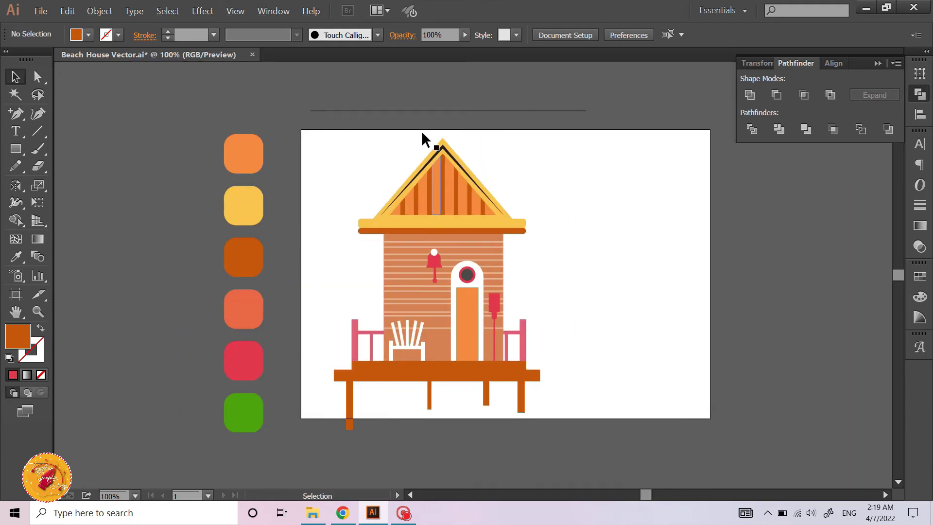
{"action": "left_click", "coordinate": [441, 145]}
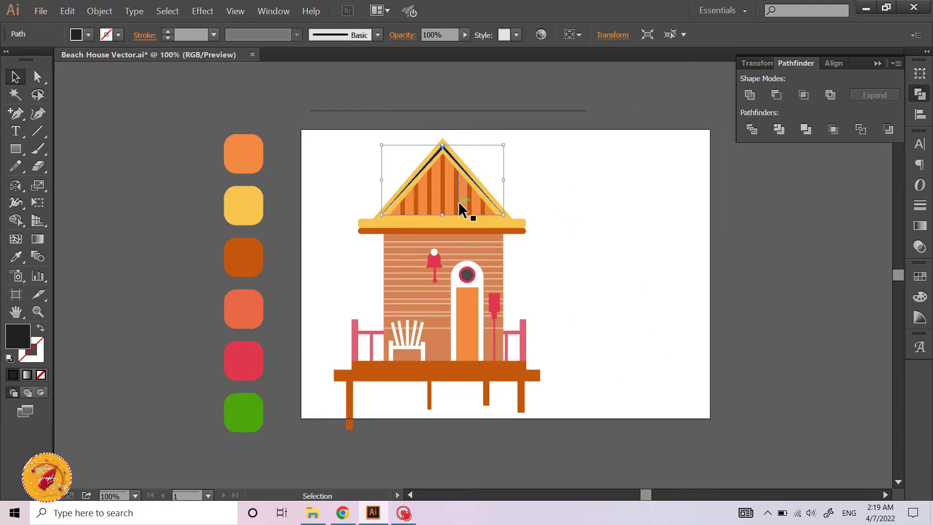
{"action": "key", "text": "i"}
{"action": "left_click", "coordinate": [455, 286]}
{"action": "key", "text": "v"}
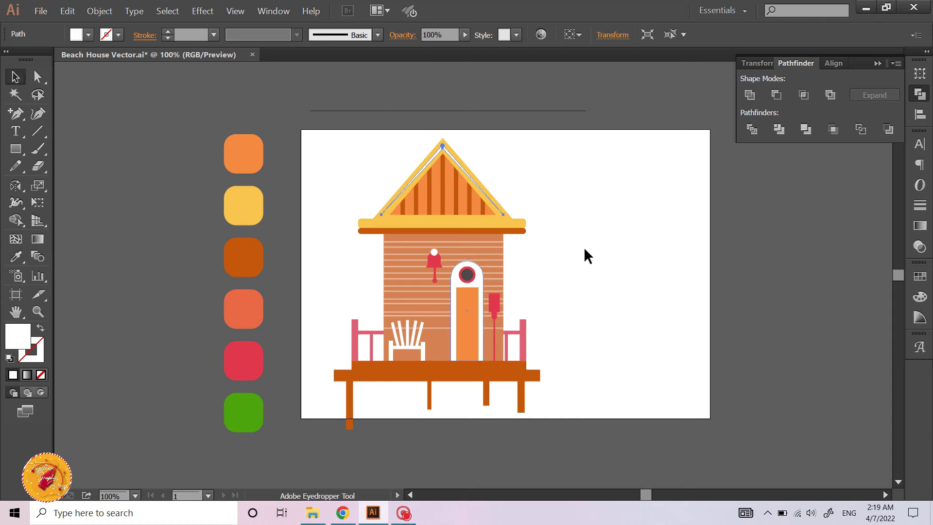
{"action": "left_click", "coordinate": [591, 246]}
- Marquee-select all the house pieces together
{"action": "scroll", "coordinate": [596, 247], "scroll_direction": "right", "scroll_amount": 2}
{"action": "scroll", "coordinate": [596, 247], "scroll_direction": "down", "scroll_amount": 1}
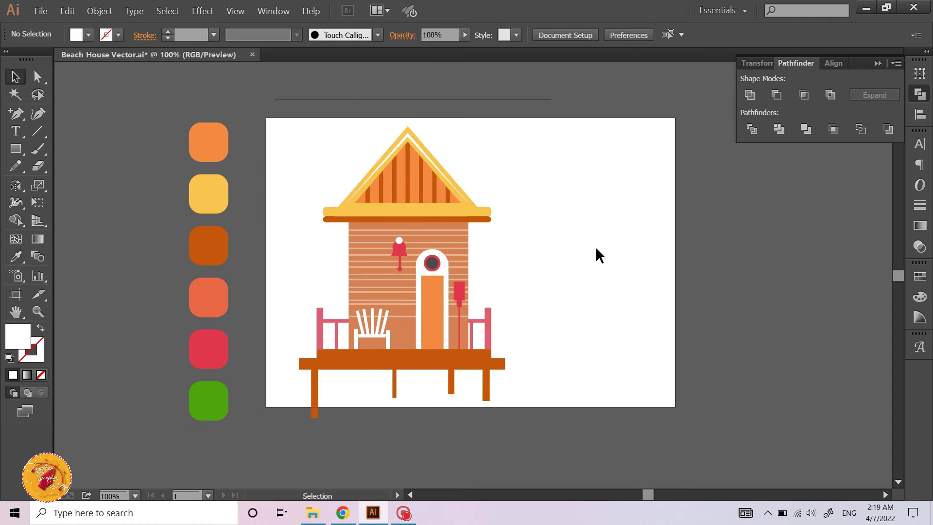
{"action": "scroll", "coordinate": [595, 247], "scroll_direction": "down", "scroll_amount": 1}
{"action": "scroll", "coordinate": [439, 234], "scroll_direction": "left", "scroll_amount": 1}
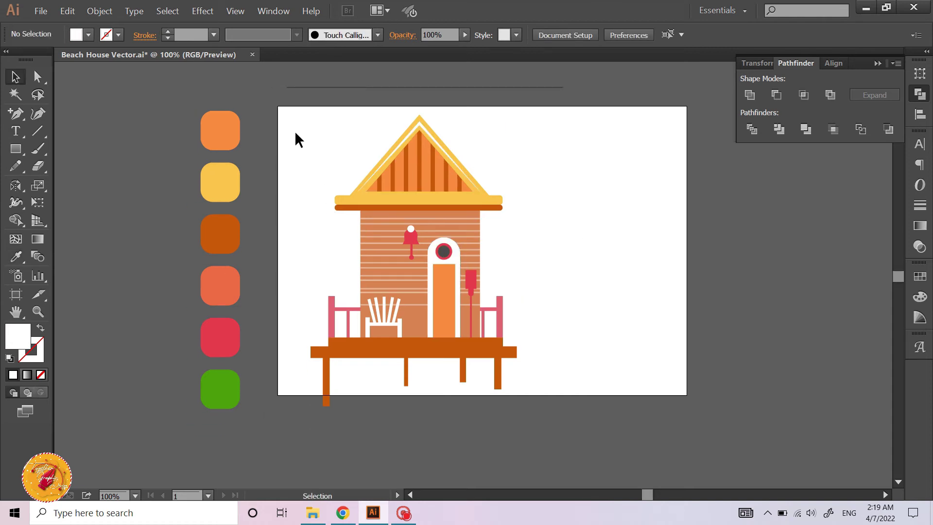
{"action": "left_click_drag", "start_coordinate": [295, 133], "coordinate": [560, 404]}
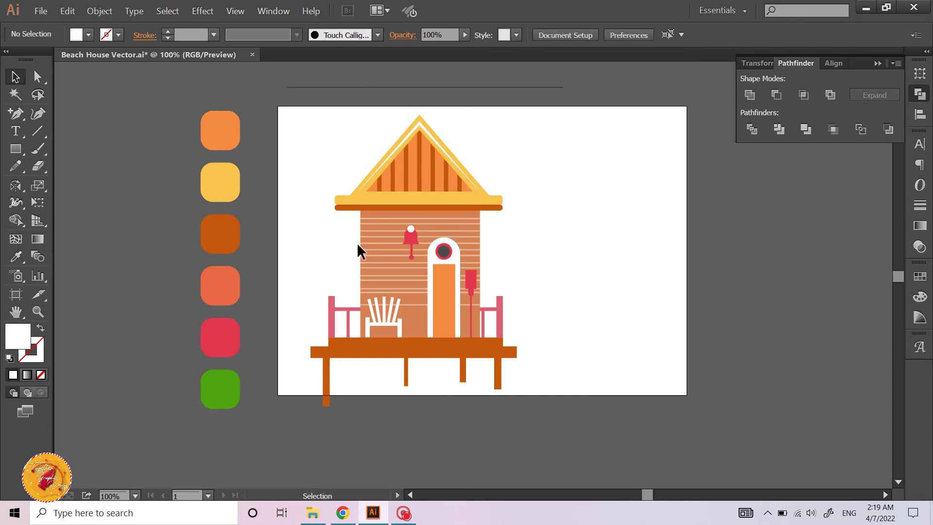
- Group the house pieces, scale the group down and move it higher on the artboard
{"action": "right_click", "coordinate": [434, 240]}
{"action": "left_click", "coordinate": [488, 287]}
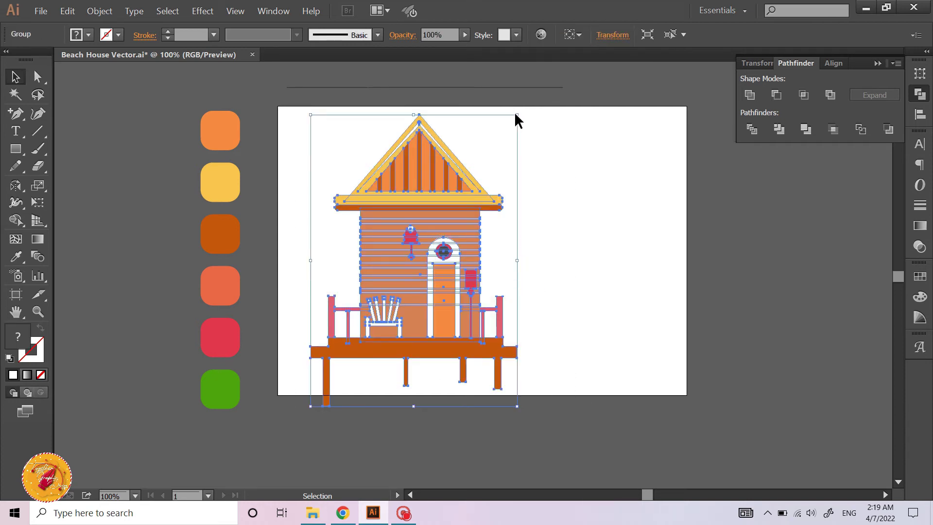
{"action": "mouse_move", "coordinate": [517, 114]}
{"action": "left_mouse_down"}
{"action": "mouse_move", "coordinate": [473, 144]}
{"action": "mouse_move", "coordinate": [475, 180]}
{"action": "mouse_move", "coordinate": [485, 160]}
{"action": "left_mouse_up"}
{"action": "left_click", "coordinate": [497, 238]}
{"action": "left_click_drag", "start_coordinate": [452, 230], "coordinate": [467, 187]}
{"action": "left_click", "coordinate": [583, 252]}
{"action": "scroll", "coordinate": [583, 252], "scroll_direction": "right", "scroll_amount": 2}
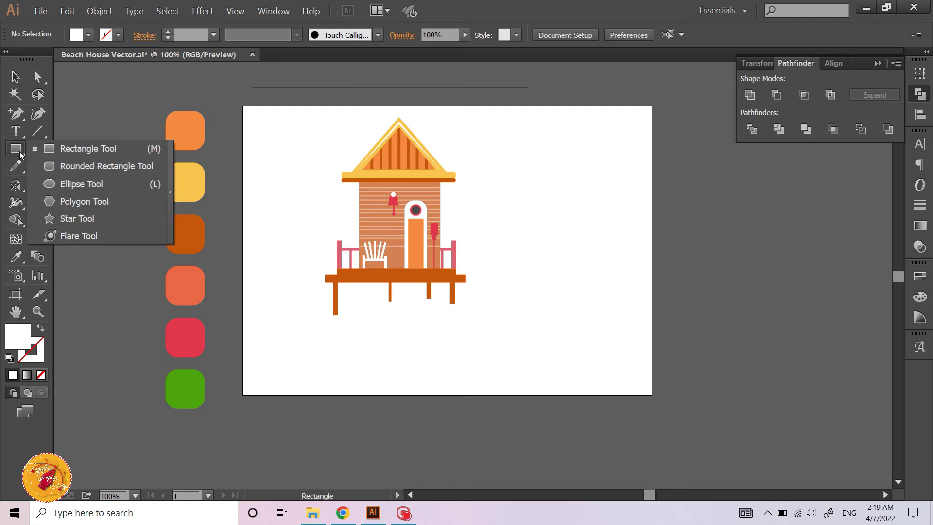
- Draw a wide ellipse below the house with the top line's outline style
{"action": "left_click_drag", "start_coordinate": [20, 154], "coordinate": [73, 184]}
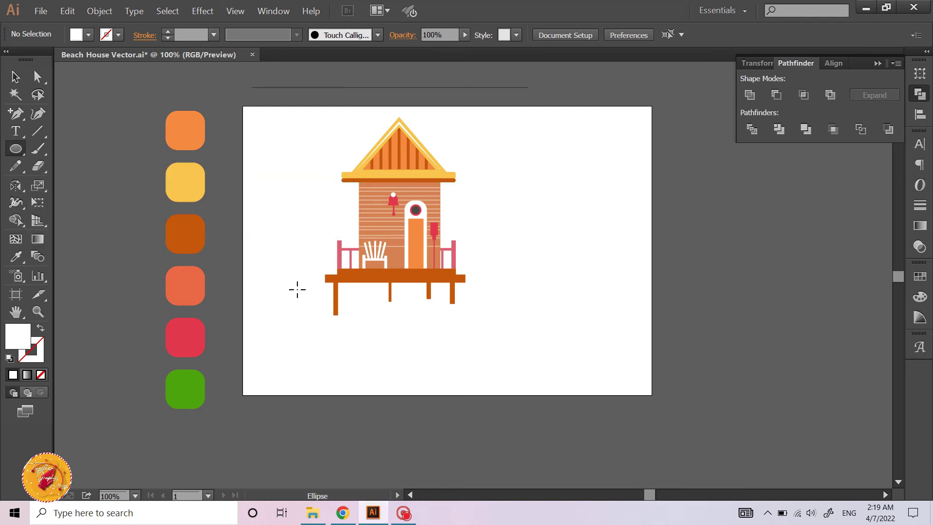
{"action": "mouse_move", "coordinate": [287, 289]}
{"action": "left_mouse_down"}
{"action": "mouse_move", "coordinate": [506, 399]}
{"action": "mouse_move", "coordinate": [510, 375]}
{"action": "left_mouse_up"}
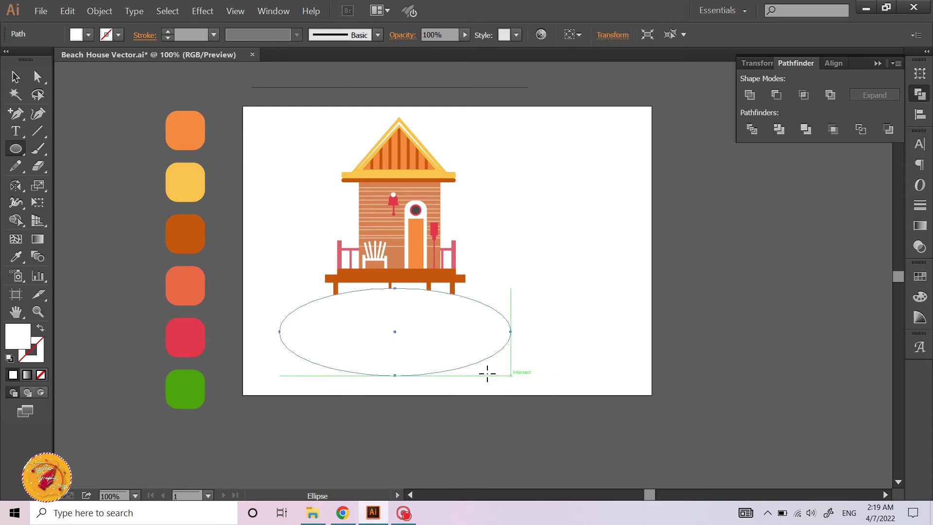
{"action": "left_click", "coordinate": [11, 84]}
{"action": "scroll", "coordinate": [278, 143], "scroll_direction": "up", "scroll_amount": 1}
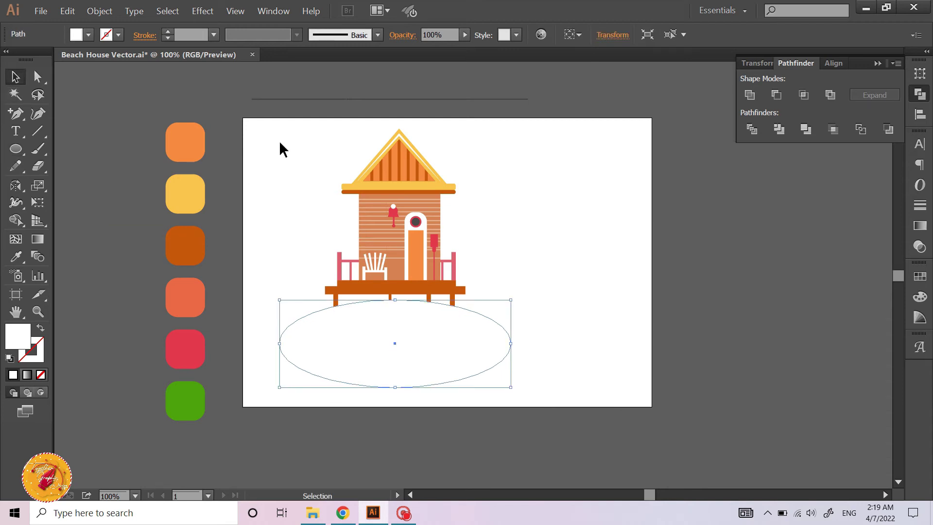
{"action": "key", "text": "i"}
{"action": "left_click", "coordinate": [275, 99]}
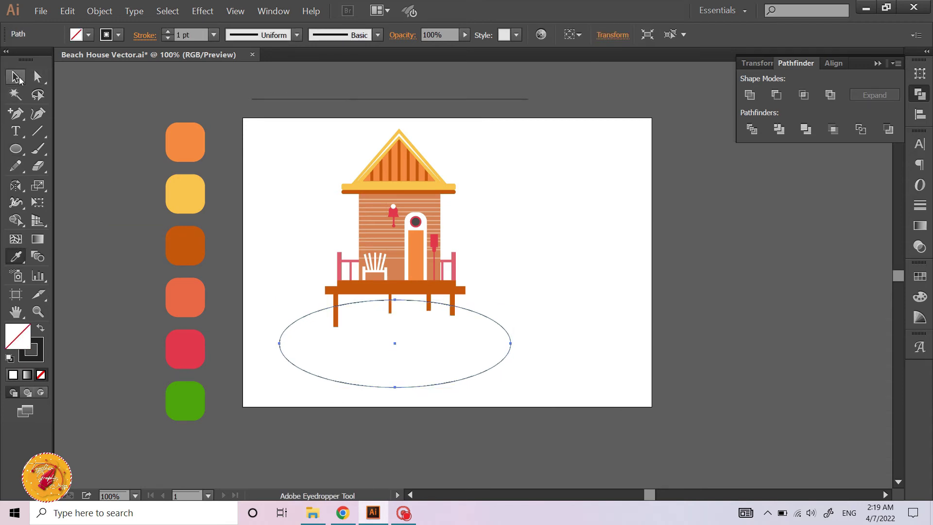
{"action": "left_click", "coordinate": [16, 78]}
{"action": "left_click", "coordinate": [112, 146]}
{"action": "left_click", "coordinate": [321, 376]}
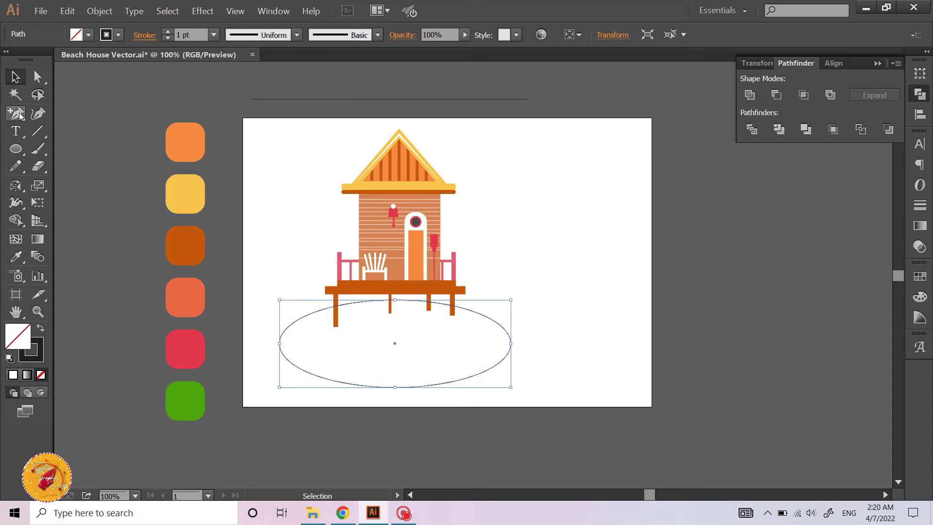
- Cut the ellipse with a horizontal line via Pathfinder Divide and delete its lower half
{"action": "left_click", "coordinate": [21, 113]}
{"action": "left_click", "coordinate": [33, 113]}
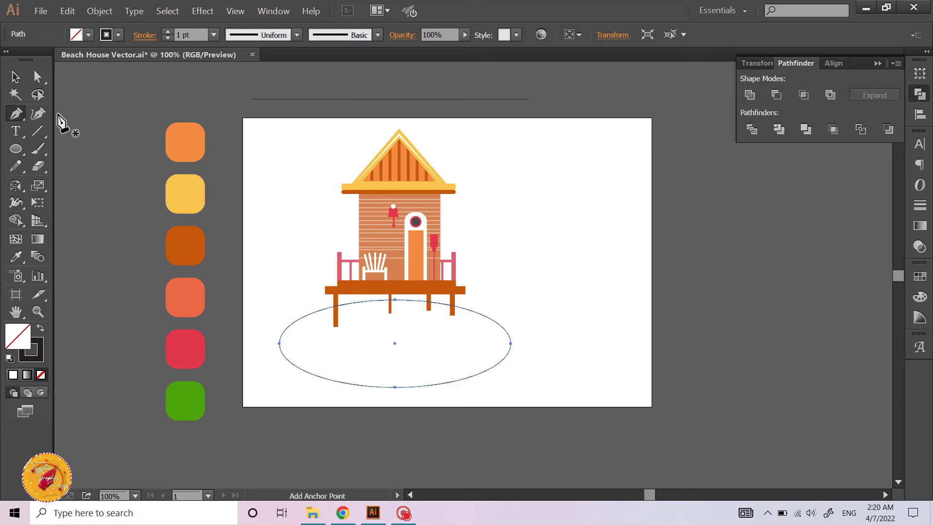
{"action": "left_click", "coordinate": [262, 336]}
{"action": "left_click", "coordinate": [535, 335]}
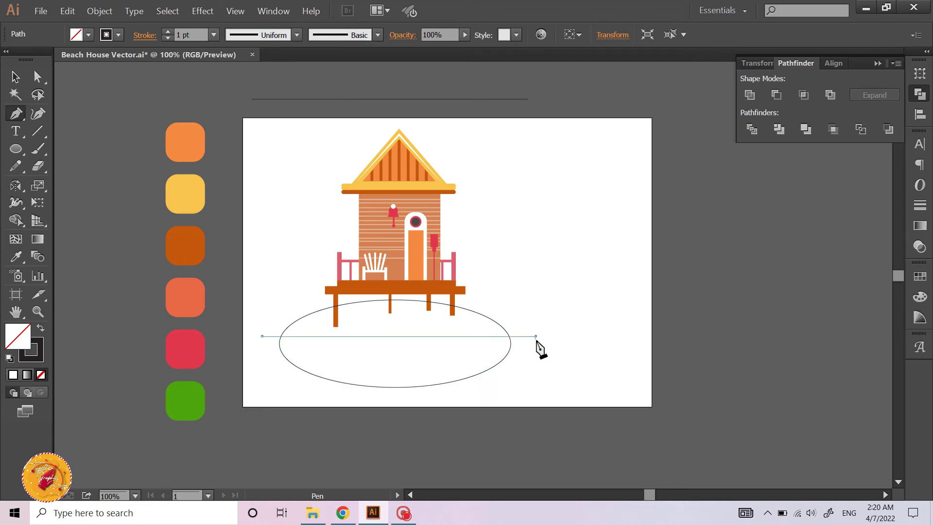
{"action": "key", "text": "v"}
{"action": "left_click_drag", "start_coordinate": [547, 311], "coordinate": [472, 414]}
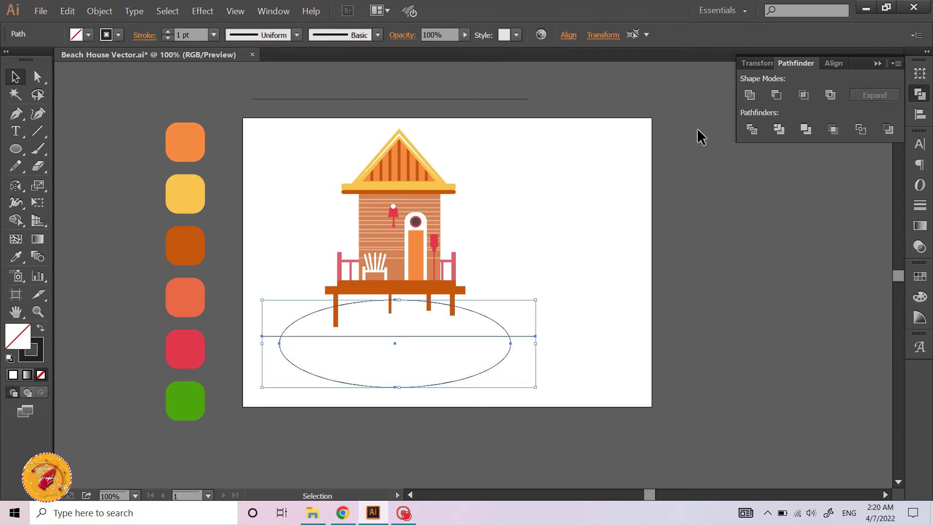
{"action": "left_click", "coordinate": [748, 129]}
{"action": "key", "text": "a"}
{"action": "left_click_drag", "start_coordinate": [525, 346], "coordinate": [466, 391]}
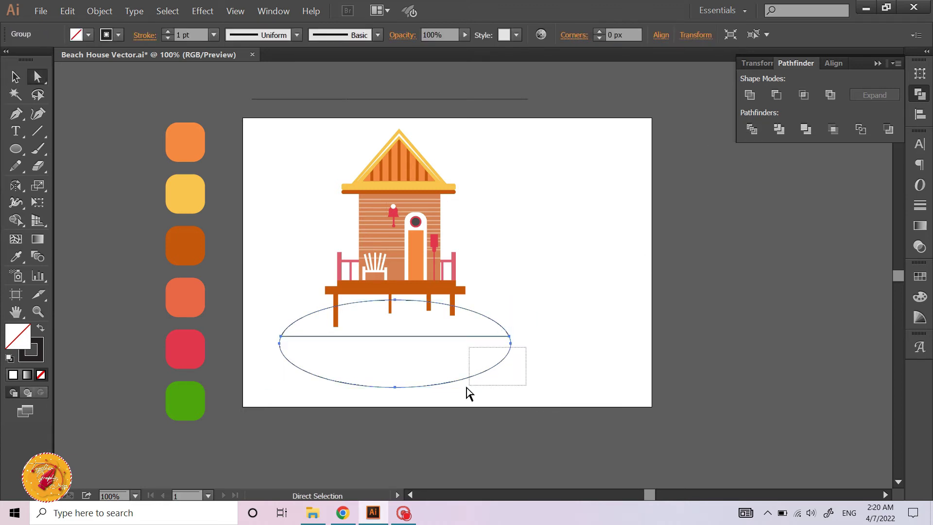
{"action": "key", "text": "Delete"}
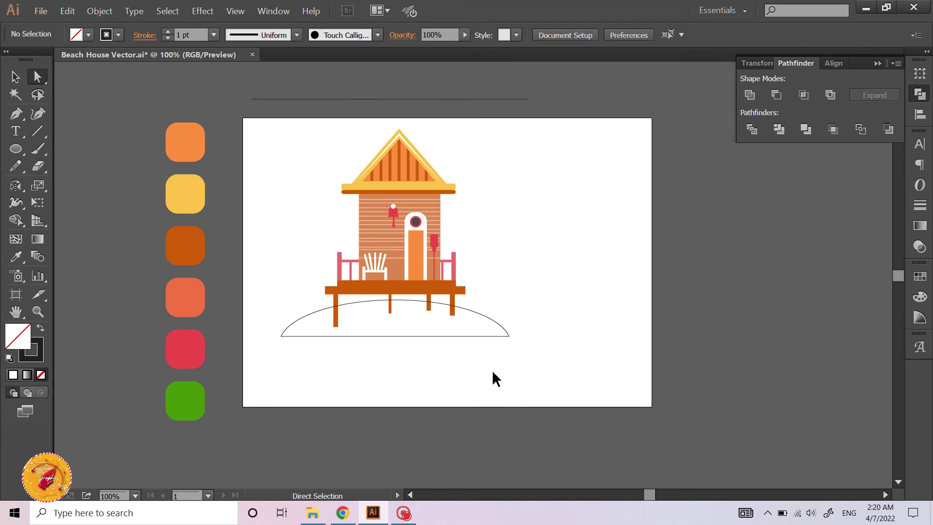
- Round off the mound's two bottom corners with the live-corner widget
{"action": "scroll", "coordinate": [452, 354], "scroll_direction": "up", "scroll_amount": 1}
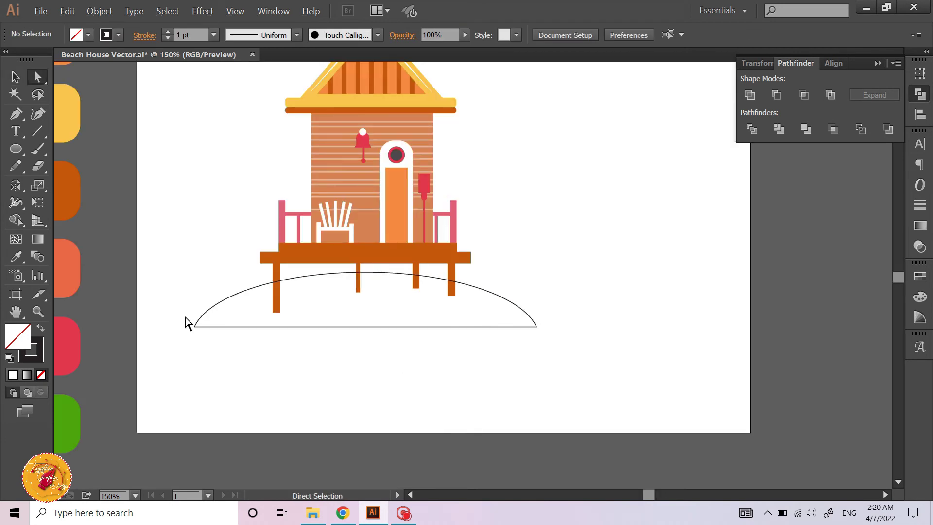
{"action": "left_click_drag", "start_coordinate": [170, 306], "coordinate": [222, 345]}
{"action": "mouse_move", "coordinate": [560, 315]}
{"action": "left_mouse_down"}
{"action": "mouse_move", "coordinate": [528, 334]}
{"action": "mouse_move", "coordinate": [526, 327]}
{"action": "left_mouse_up"}
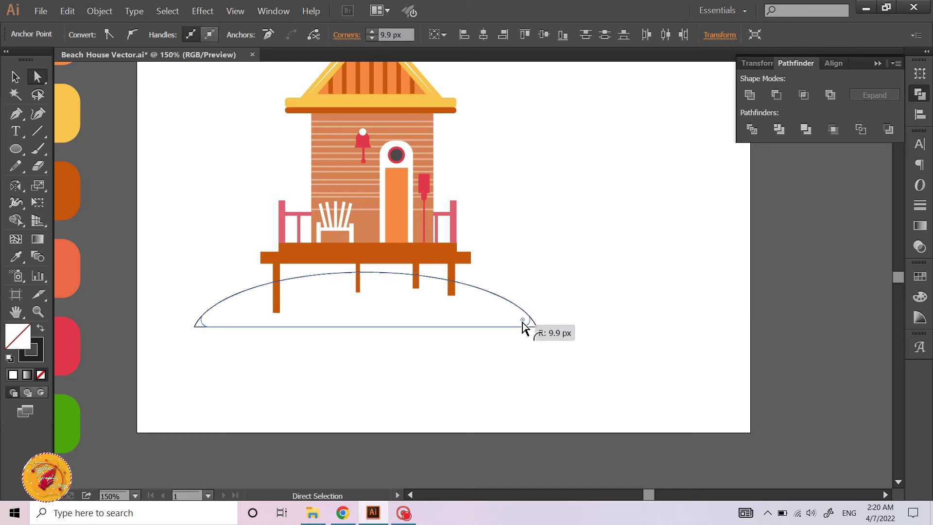
{"action": "left_click", "coordinate": [611, 326]}
{"action": "key", "text": "v"}
- Fill the mound with the yellow swatch colour using the Eyedropper
{"action": "left_click_drag", "start_coordinate": [464, 387], "coordinate": [464, 363]}
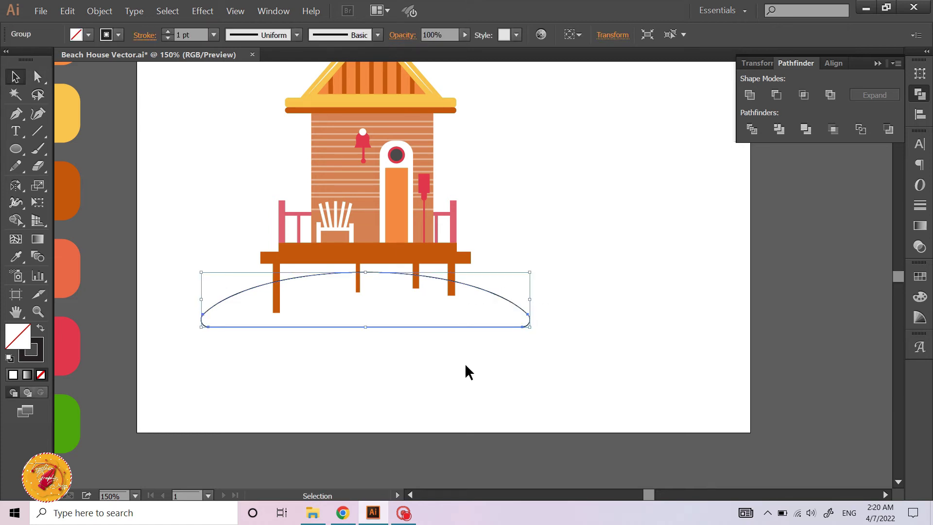
{"action": "scroll", "coordinate": [464, 363], "scroll_direction": "up", "scroll_amount": 2}
{"action": "key", "text": "i"}
{"action": "left_click", "coordinate": [73, 146]}
{"action": "left_click", "coordinate": [6, 75]}
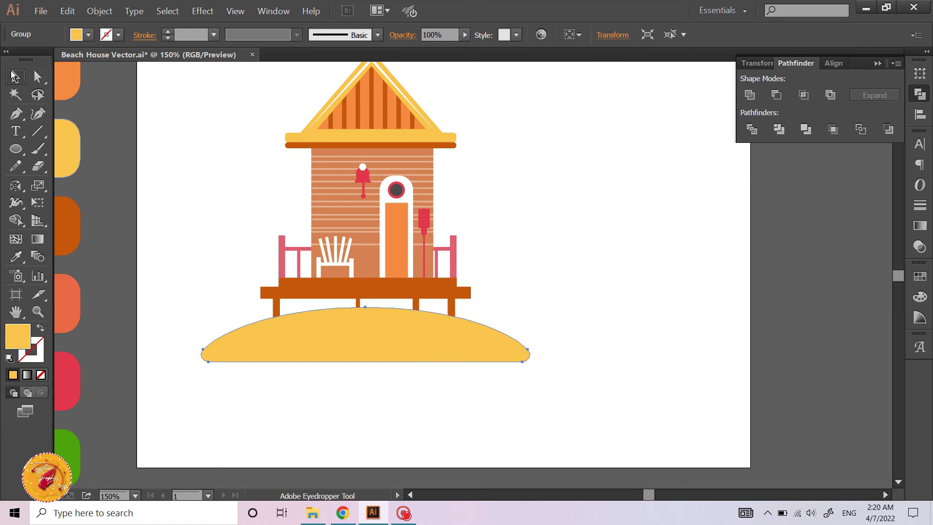
{"action": "left_click", "coordinate": [135, 183]}
{"action": "left_click", "coordinate": [407, 346]}
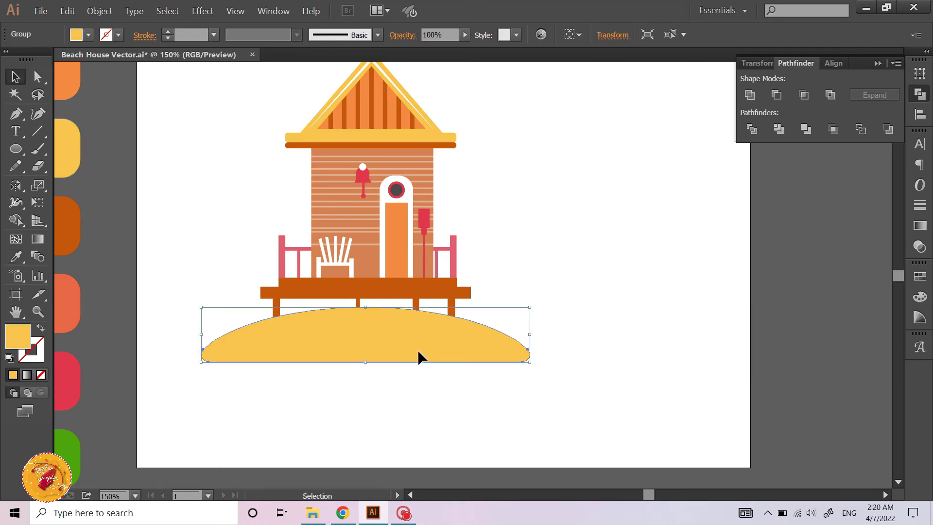
- Draw a flat ellipse across the mound top and Pathfinder Divide it with the mound
{"action": "left_click", "coordinate": [16, 148]}
{"action": "left_click_drag", "start_coordinate": [282, 303], "coordinate": [479, 319]}
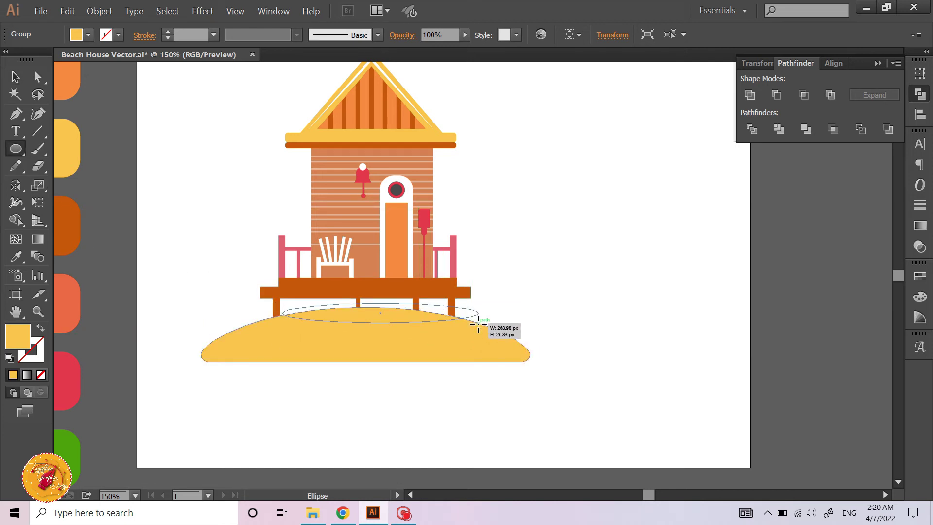
{"action": "left_click_drag", "start_coordinate": [479, 319], "coordinate": [478, 323]}
{"action": "left_click", "coordinate": [16, 77]}
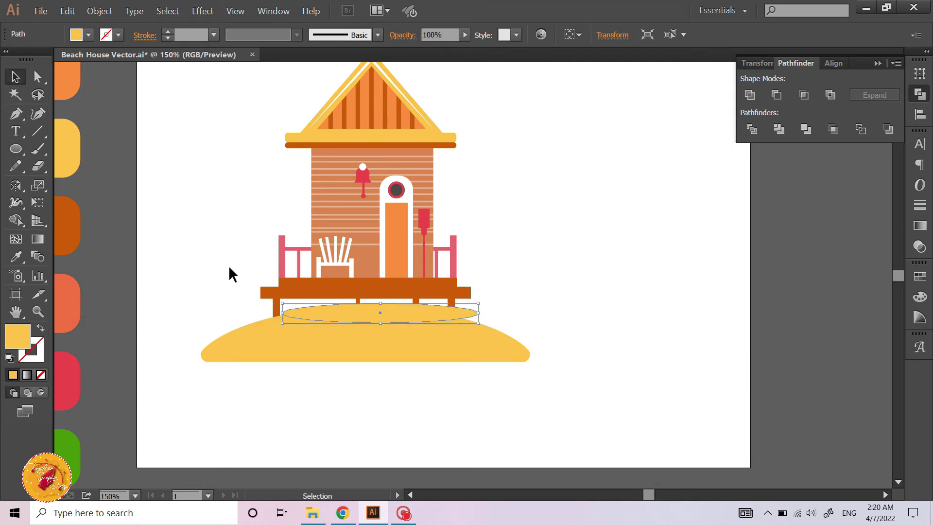
{"action": "left_click", "coordinate": [394, 351], "text": "shift"}
{"action": "left_click", "coordinate": [751, 128]}
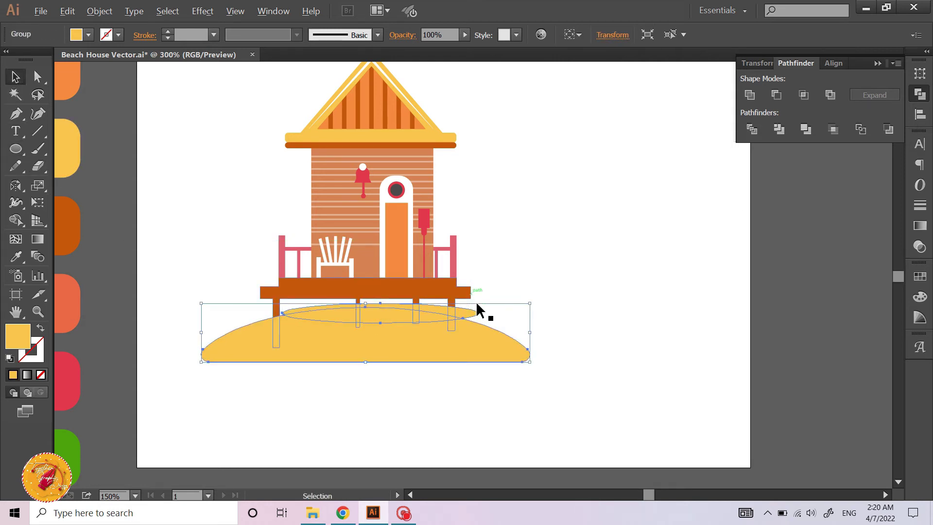
- Delete the ellipse sliver sticking above the hill, keeping the lens inside it
{"action": "key", "text": "a"}
{"action": "scroll", "coordinate": [474, 304], "scroll_direction": "up", "scroll_amount": 2}
{"action": "left_click", "coordinate": [480, 335]}
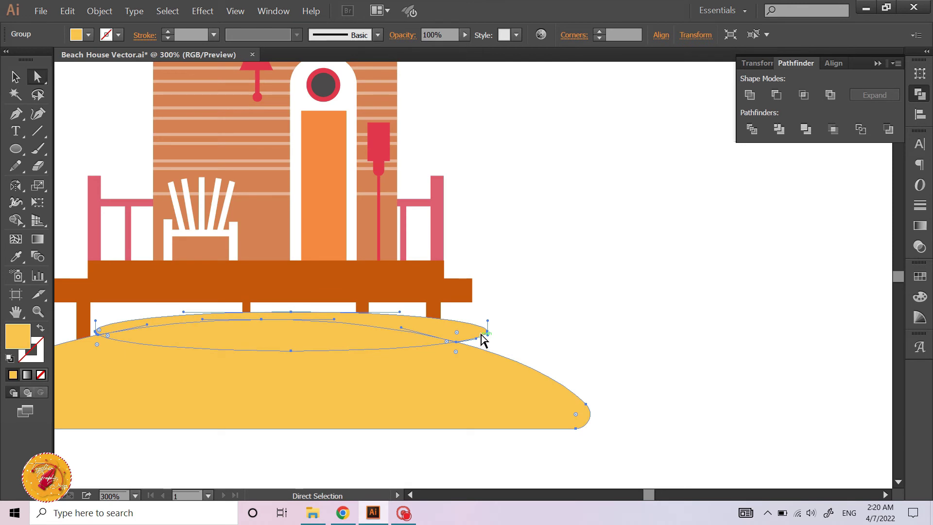
{"action": "left_click", "coordinate": [491, 329]}
{"action": "key", "text": "Delete"}
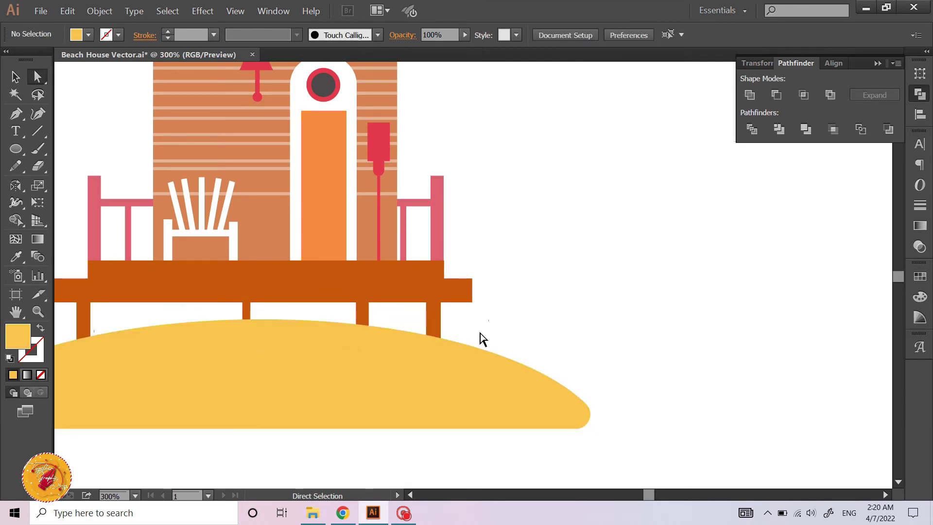
{"action": "key", "text": "ctrl+z"}
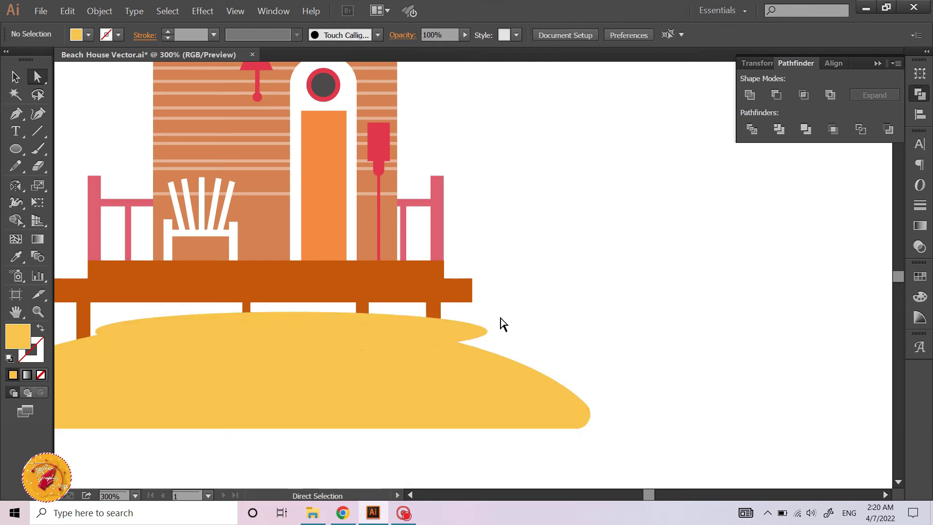
{"action": "left_click", "coordinate": [501, 323]}
{"action": "left_click", "coordinate": [457, 337]}
{"action": "key", "text": "Delete"}
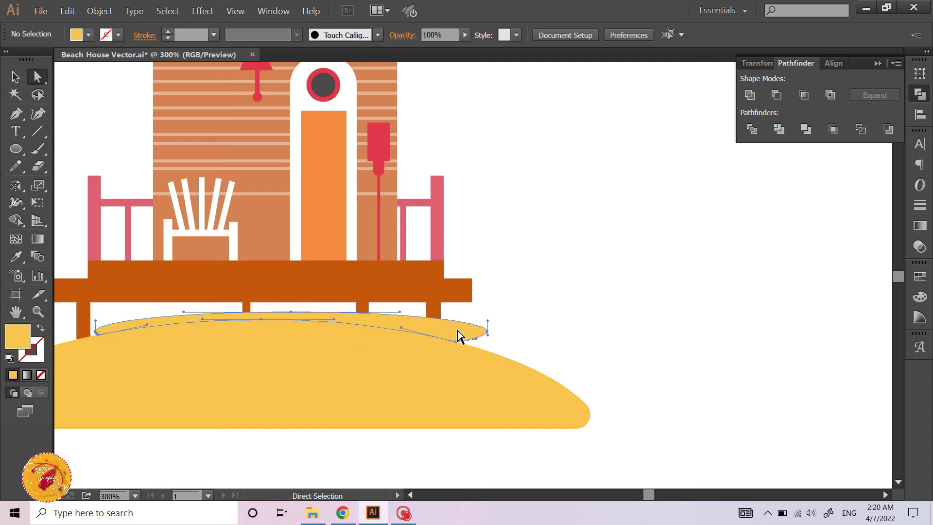
- Ungroup the divided sand pieces and select the thin lens on the hill top
{"action": "key", "text": "v"}
{"action": "left_click", "coordinate": [367, 341]}
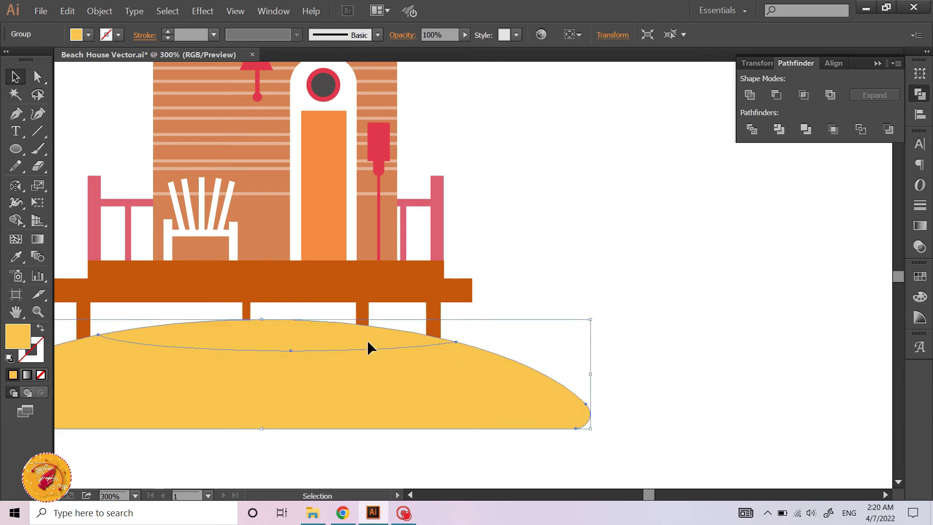
{"action": "right_click", "coordinate": [367, 341]}
{"action": "left_click", "coordinate": [433, 403]}
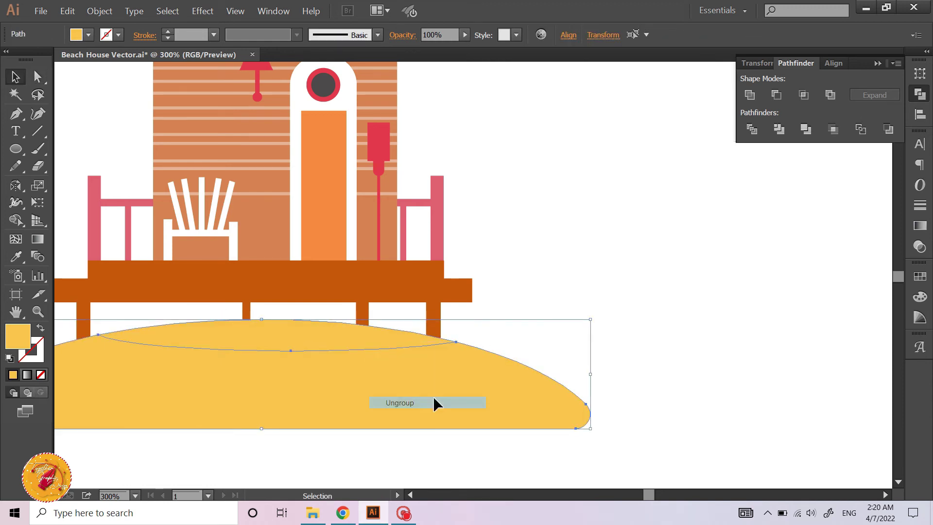
{"action": "left_click", "coordinate": [355, 334]}
- Give the lens a dark grey fill at 40% opacity
{"action": "double_click", "coordinate": [12, 336]}
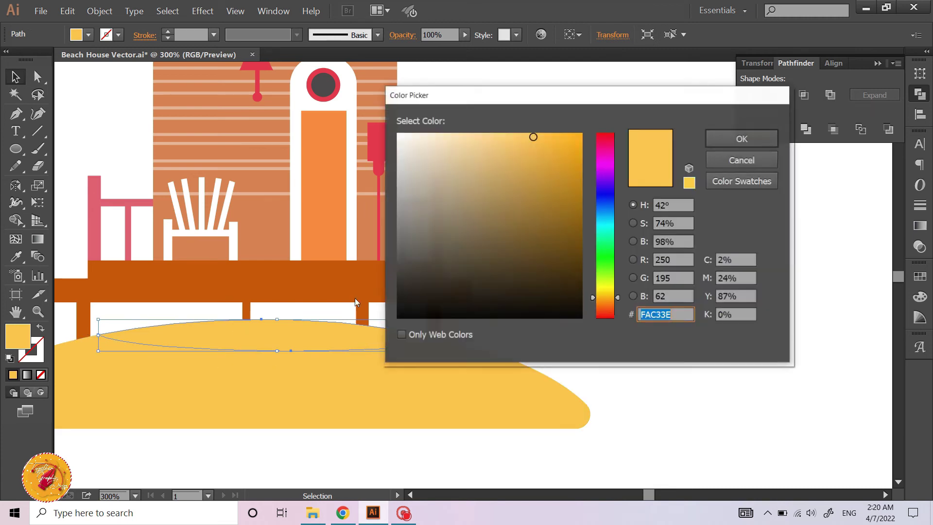
{"action": "left_click_drag", "start_coordinate": [420, 256], "coordinate": [401, 271]}
{"action": "left_click", "coordinate": [738, 140]}
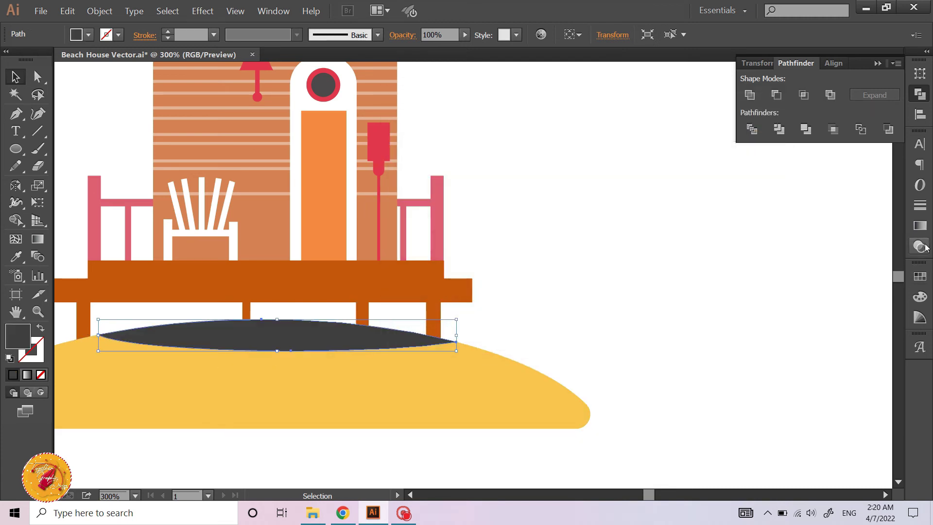
{"action": "left_click", "coordinate": [920, 246]}
{"action": "double_click", "coordinate": [876, 149]}
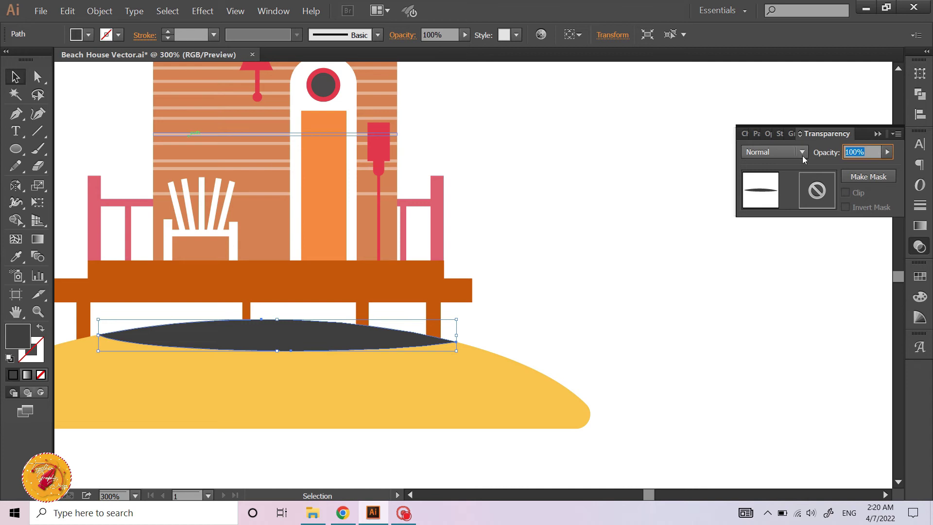
{"action": "type", "text": "40"}
{"action": "key", "text": "Return"}
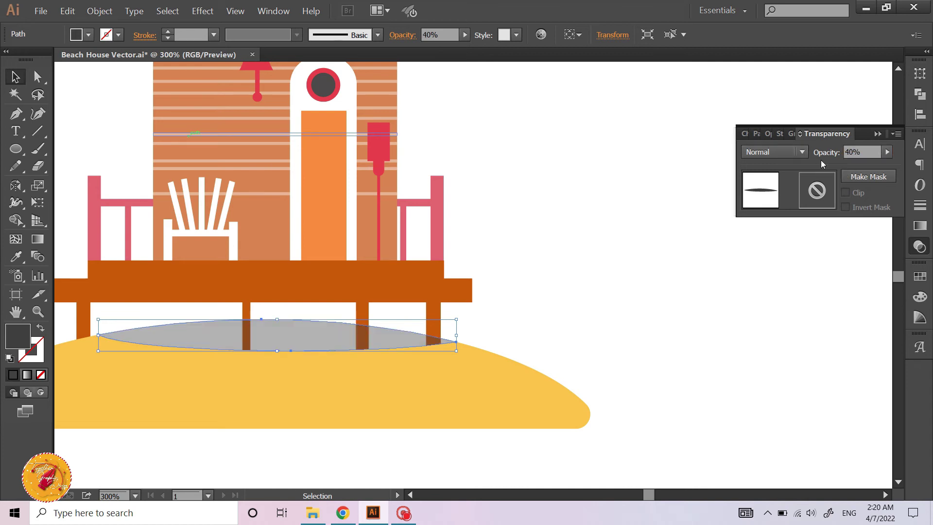
{"action": "left_click", "coordinate": [870, 146]}
- Refill the lens with the sand's yellow, then darken it to gold CE930F
{"action": "left_click", "coordinate": [490, 368]}
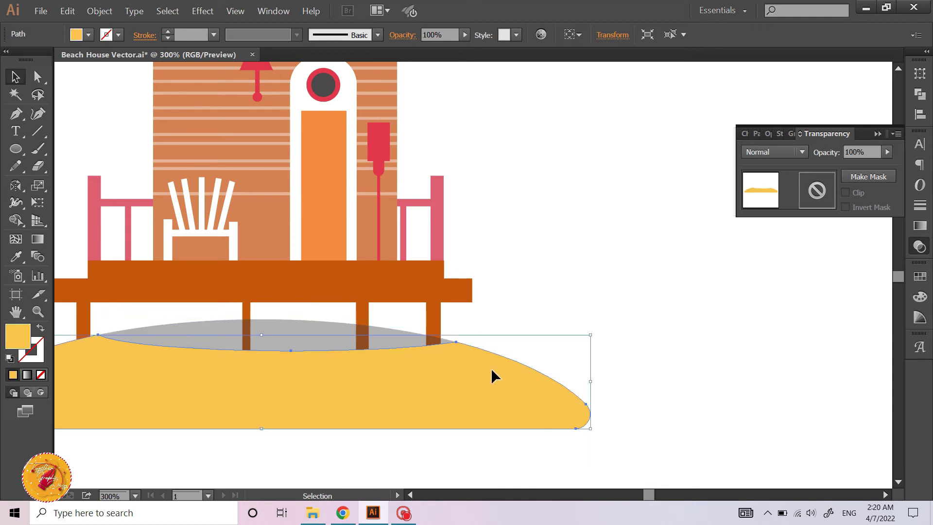
{"action": "left_click", "coordinate": [489, 348]}
{"action": "left_click", "coordinate": [341, 342]}
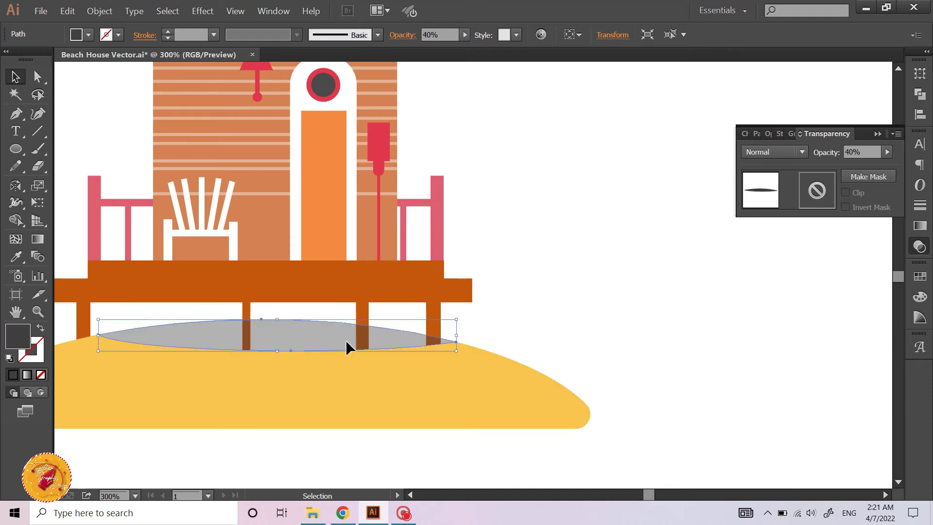
{"action": "key", "text": "i"}
{"action": "left_click", "coordinate": [483, 370]}
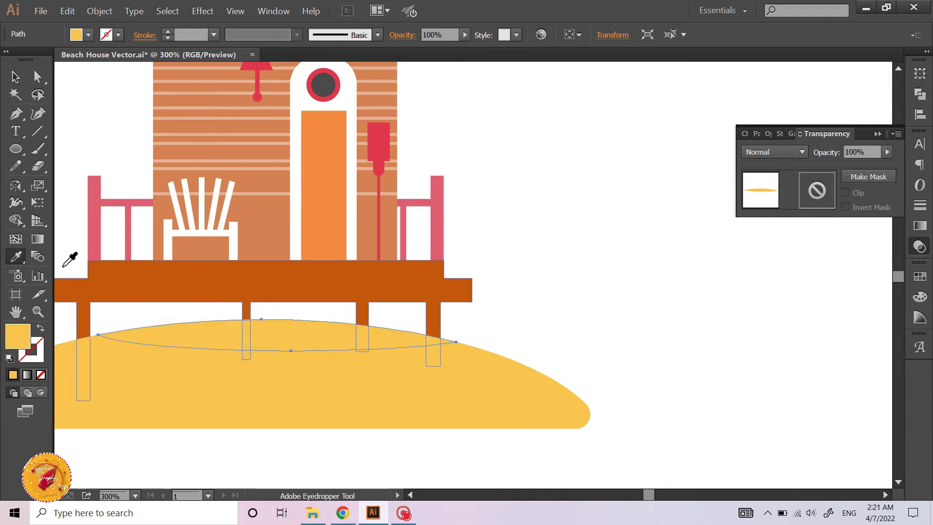
{"action": "double_click", "coordinate": [13, 342]}
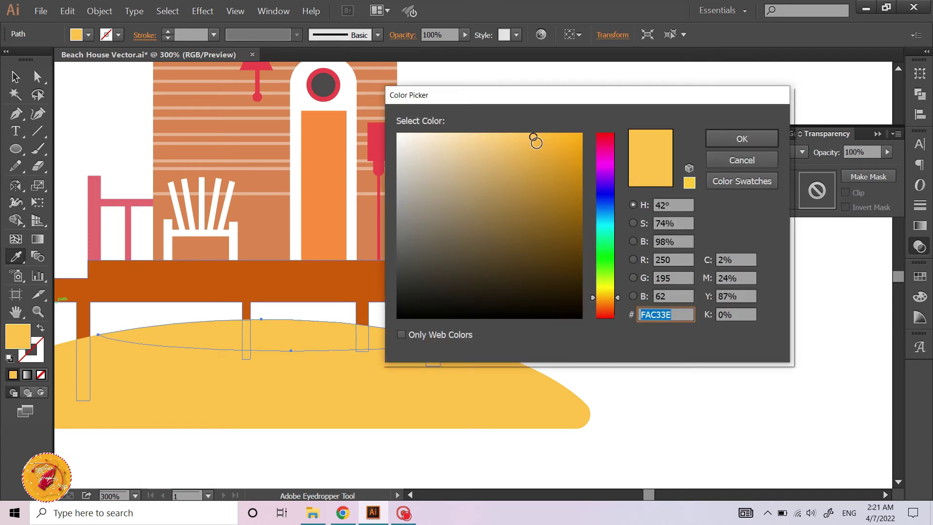
{"action": "left_click_drag", "start_coordinate": [536, 142], "coordinate": [570, 170]}
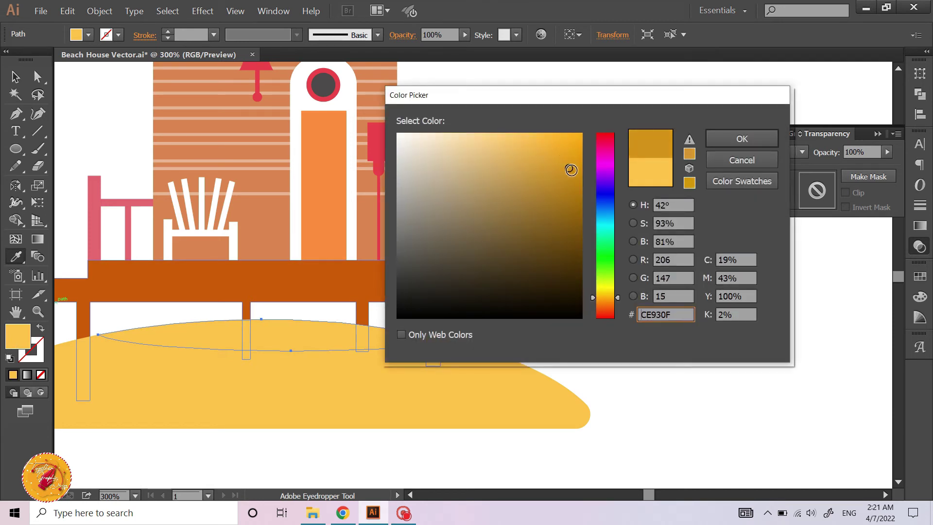
{"action": "left_click", "coordinate": [742, 138]}
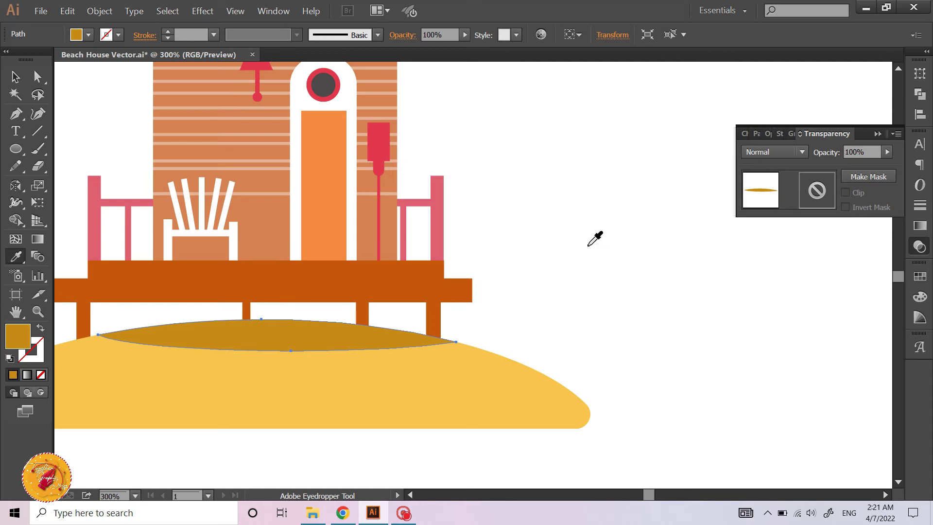
- Group the shadow lens with the sand mound and send the group behind the deck legs
{"action": "left_click", "coordinate": [534, 277]}
{"action": "left_click", "coordinate": [395, 336]}
{"action": "left_click", "coordinate": [489, 377], "text": "shift"}
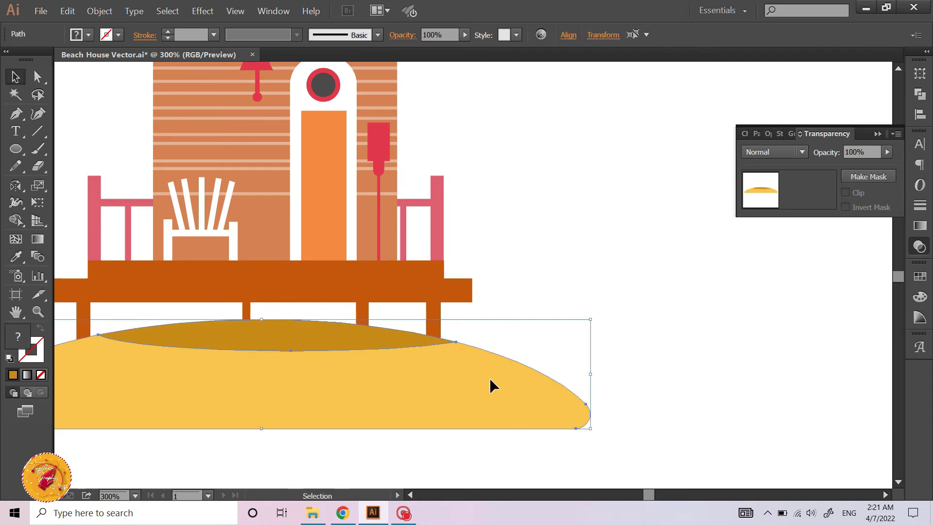
{"action": "key", "text": "ctrl+g"}
{"action": "key", "text": "ctrl+shift+bracketleft"}
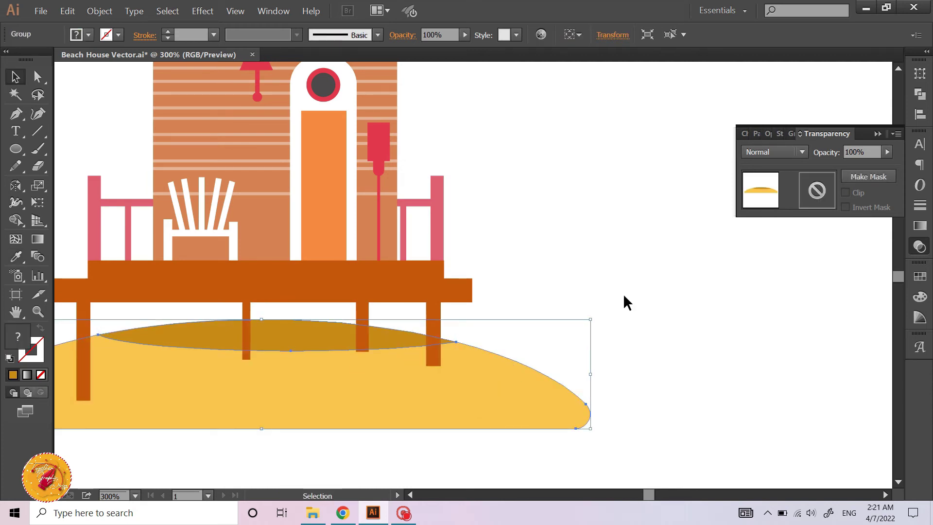
{"action": "left_click", "coordinate": [608, 317]}
{"action": "key", "text": "ctrl+minus"}
{"action": "key", "text": "ctrl+minus"}
{"action": "scroll", "coordinate": [587, 329], "scroll_direction": "right", "scroll_amount": 3}
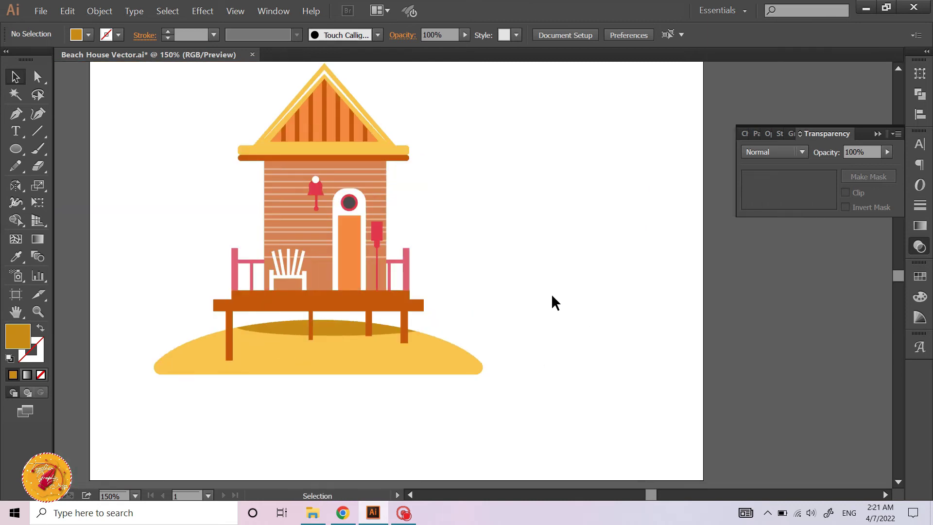
- Group the entire beach house artwork and move it further left on the page
{"action": "scroll", "coordinate": [552, 296], "scroll_direction": "right", "scroll_amount": 2}
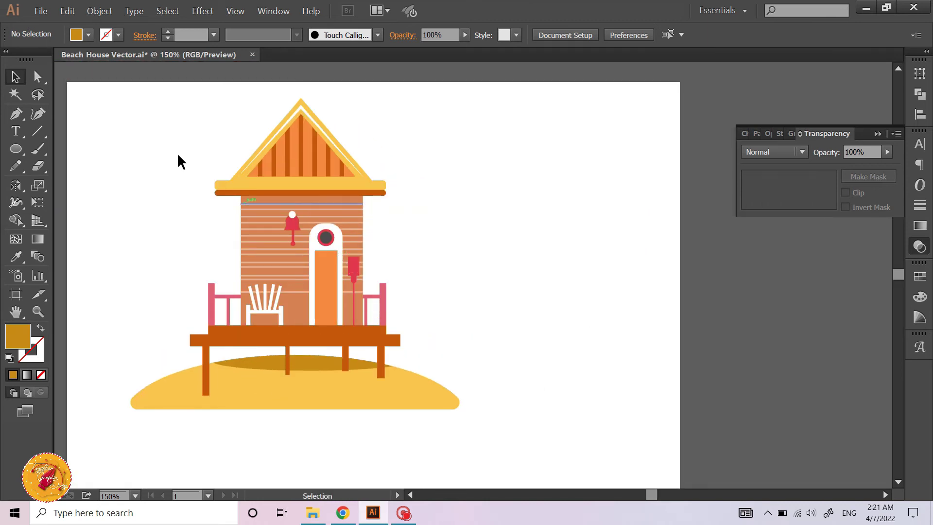
{"action": "scroll", "coordinate": [174, 193], "scroll_direction": "left", "scroll_amount": 3}
{"action": "scroll", "coordinate": [176, 194], "scroll_direction": "down", "scroll_amount": 3}
{"action": "scroll", "coordinate": [174, 192], "scroll_direction": "right", "scroll_amount": 2}
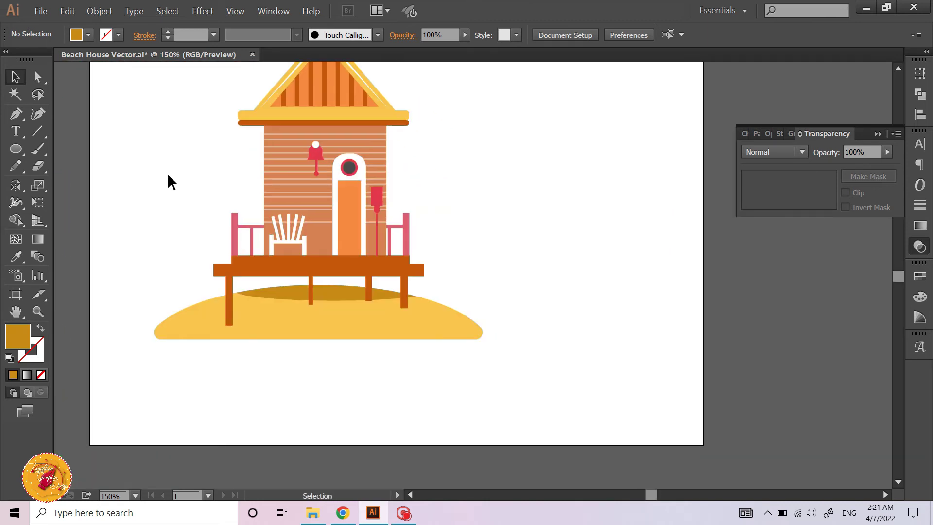
{"action": "scroll", "coordinate": [169, 182], "scroll_direction": "up", "scroll_amount": 2}
{"action": "left_click_drag", "start_coordinate": [159, 103], "coordinate": [503, 450]}
{"action": "right_click", "coordinate": [289, 222]}
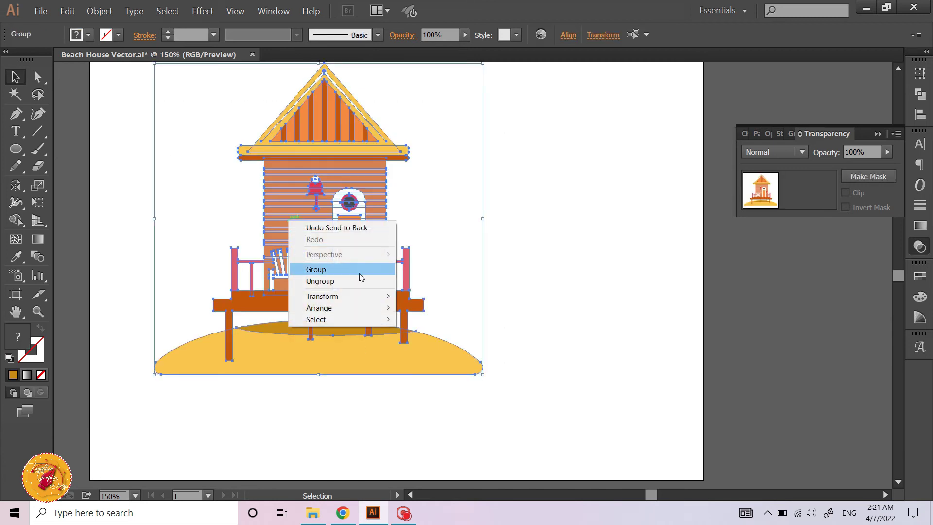
{"action": "left_click", "coordinate": [357, 273]}
{"action": "left_click_drag", "start_coordinate": [352, 228], "coordinate": [308, 228]}
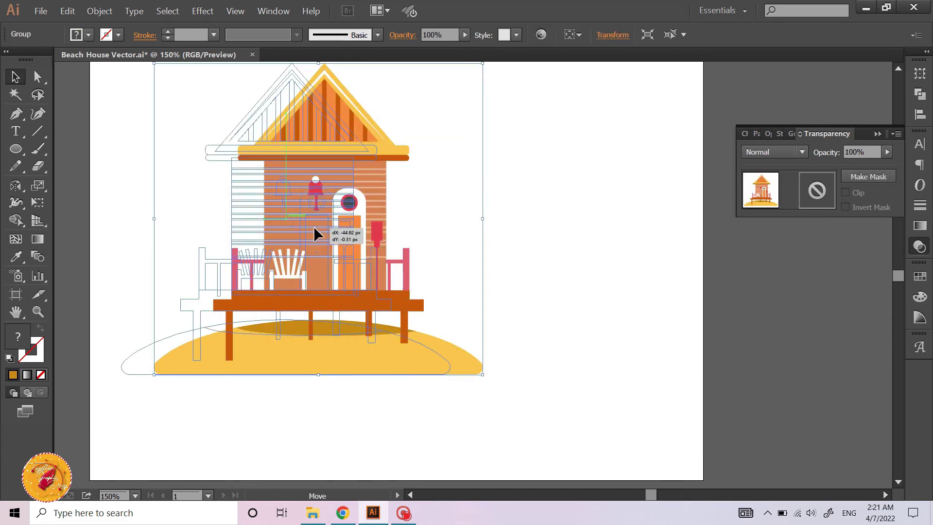
{"action": "left_click", "coordinate": [511, 266]}
- Start a new Pen path right of the house with a first curved segment
{"action": "scroll", "coordinate": [468, 262], "scroll_direction": "right", "scroll_amount": 3}
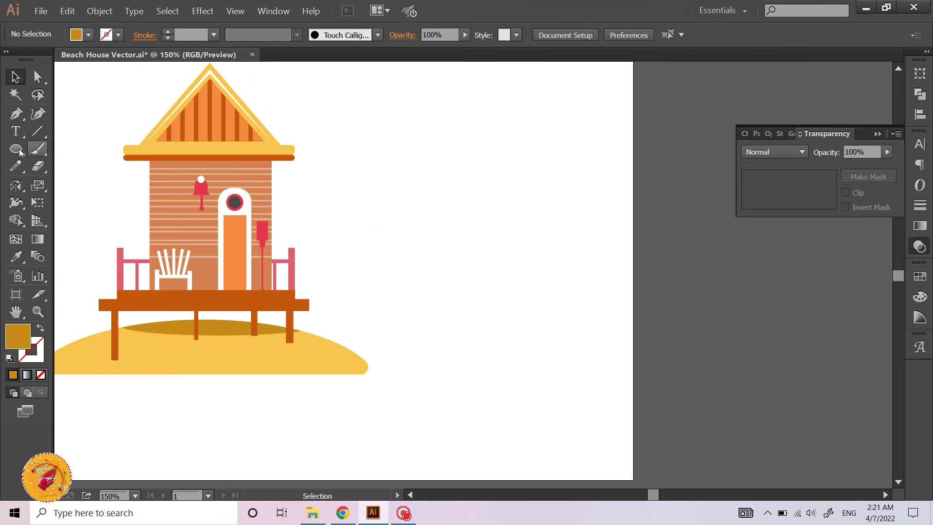
{"action": "left_click", "coordinate": [16, 114]}
{"action": "left_click", "coordinate": [448, 176]}
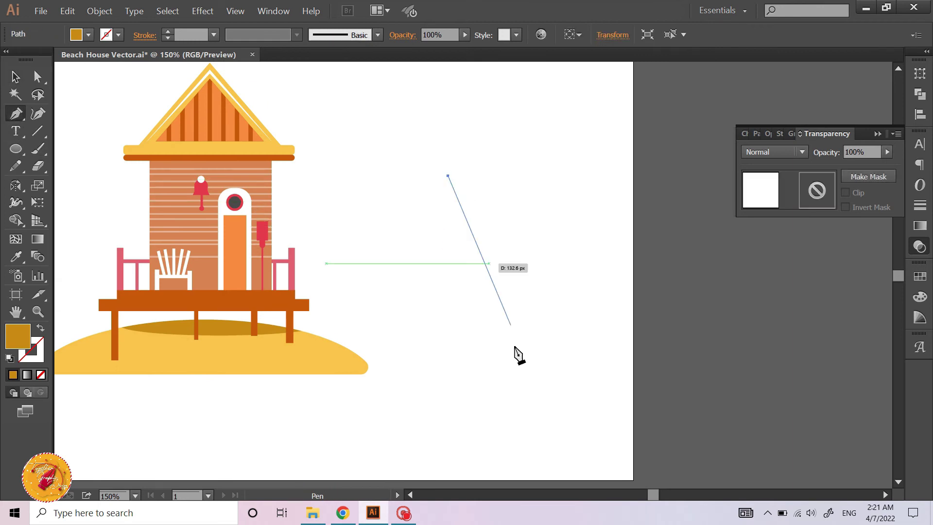
{"action": "left_click_drag", "start_coordinate": [478, 347], "coordinate": [456, 447]}
- Add curved anchors at the base and close the tapering palm trunk path
{"action": "left_click", "coordinate": [478, 348]}
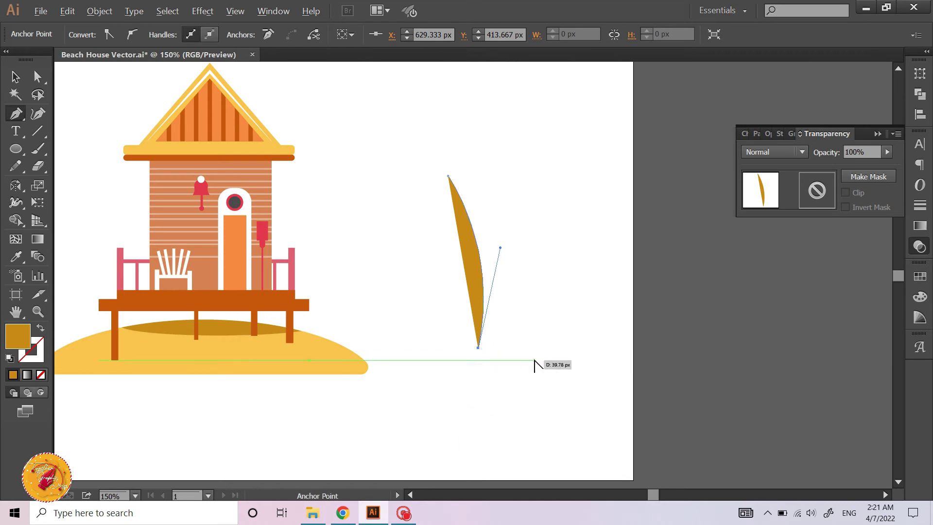
{"action": "scroll", "coordinate": [536, 362], "scroll_direction": "up", "scroll_amount": 1, "text": "alt"}
{"action": "left_click_drag", "start_coordinate": [492, 324], "coordinate": [521, 295]}
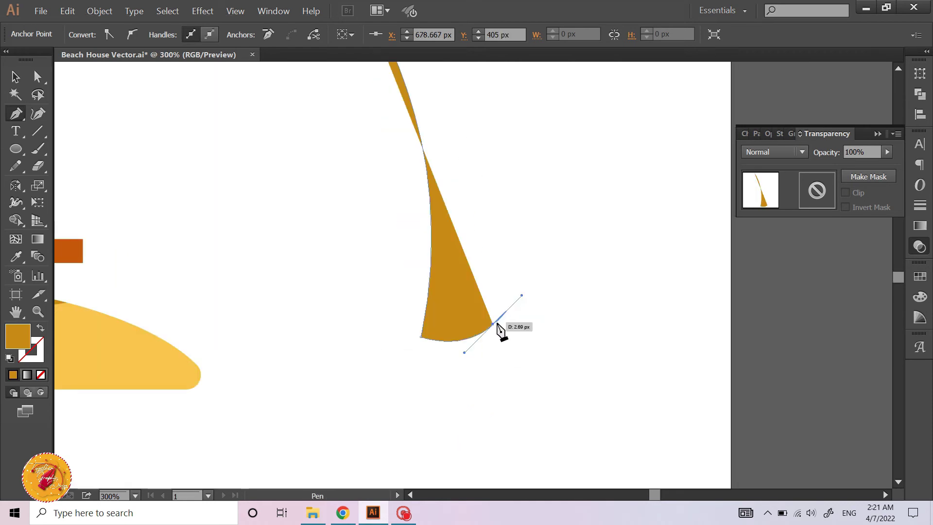
{"action": "left_click", "coordinate": [493, 324]}
{"action": "scroll", "coordinate": [505, 403], "scroll_direction": "down", "scroll_amount": 1, "text": "alt"}
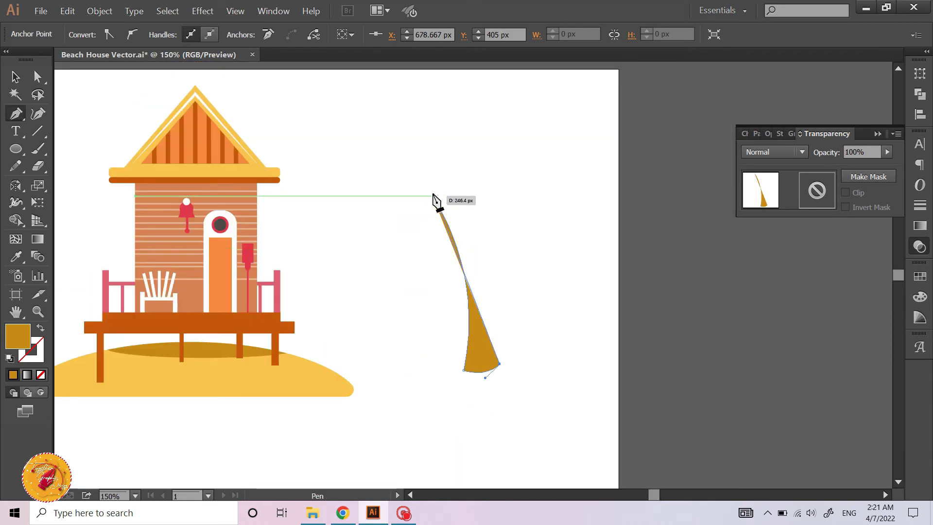
{"action": "mouse_move", "coordinate": [440, 196]}
{"action": "left_mouse_down"}
{"action": "mouse_move", "coordinate": [424, 188]}
{"action": "mouse_move", "coordinate": [403, 144]}
{"action": "left_mouse_up"}
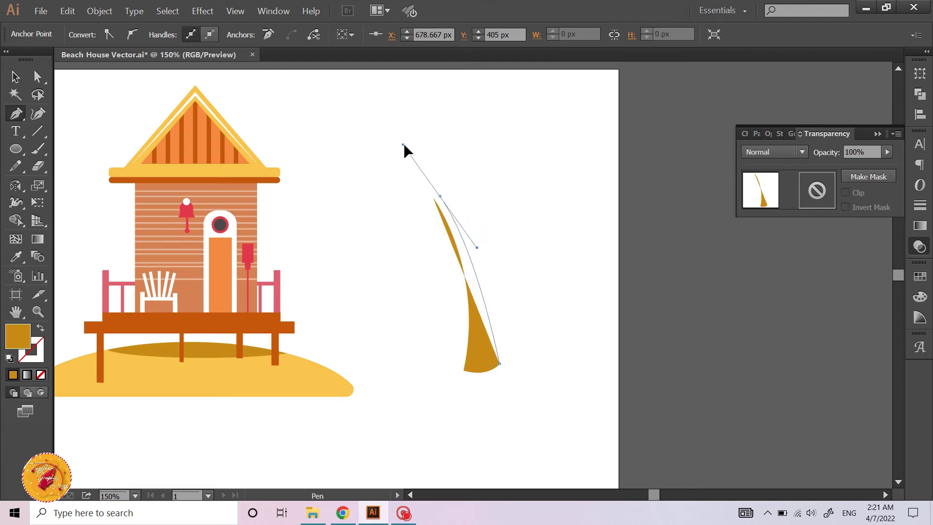
{"action": "left_click", "coordinate": [434, 276], "text": "ctrl"}
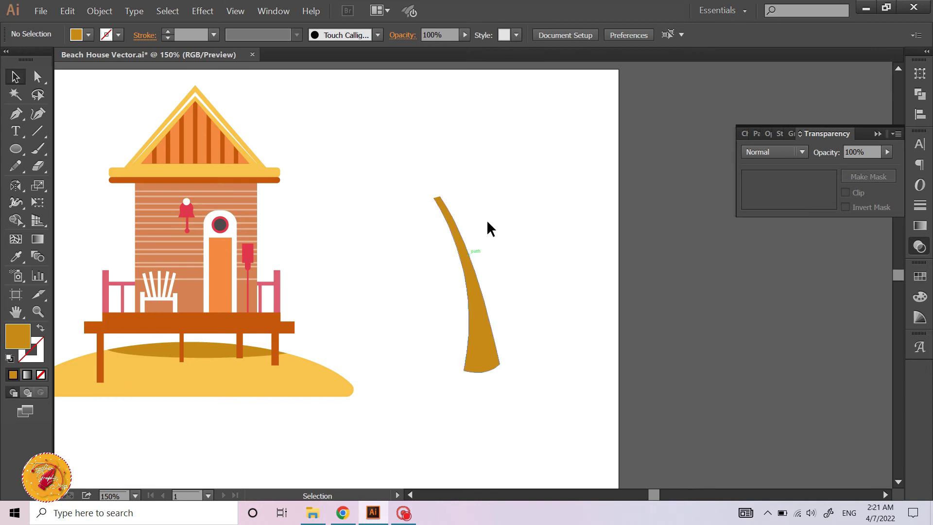
- Select the trunk shape and bring up the Pathfinder panel
{"action": "scroll", "coordinate": [470, 195], "scroll_direction": "up", "scroll_amount": 2}
{"action": "left_click", "coordinate": [438, 311]}
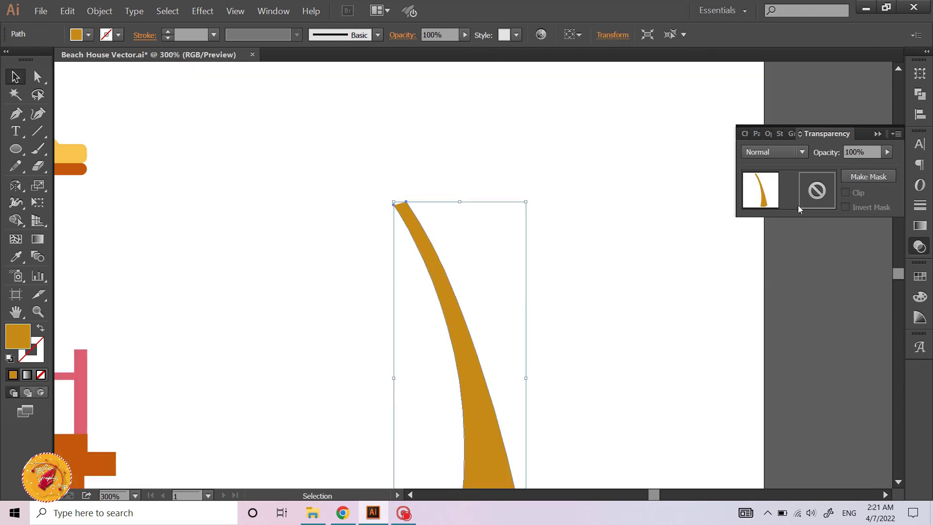
{"action": "left_click", "coordinate": [919, 100]}
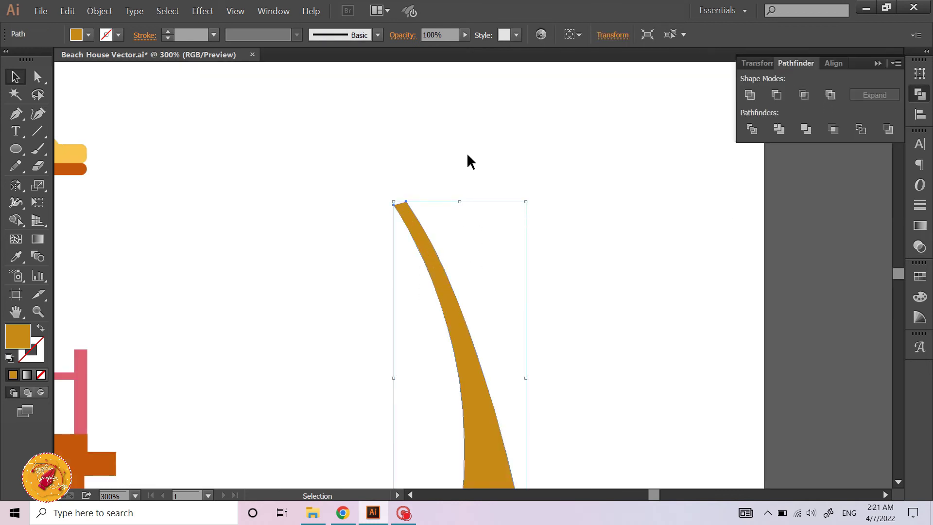
{"action": "left_click", "coordinate": [427, 190]}
{"action": "scroll", "coordinate": [365, 246], "scroll_direction": "up", "scroll_amount": 2}
- Swap fill and stroke for an outline and draw the frond's curved outer edge
{"action": "scroll", "coordinate": [356, 246], "scroll_direction": "left", "scroll_amount": 1}
{"action": "left_click", "coordinate": [16, 113]}
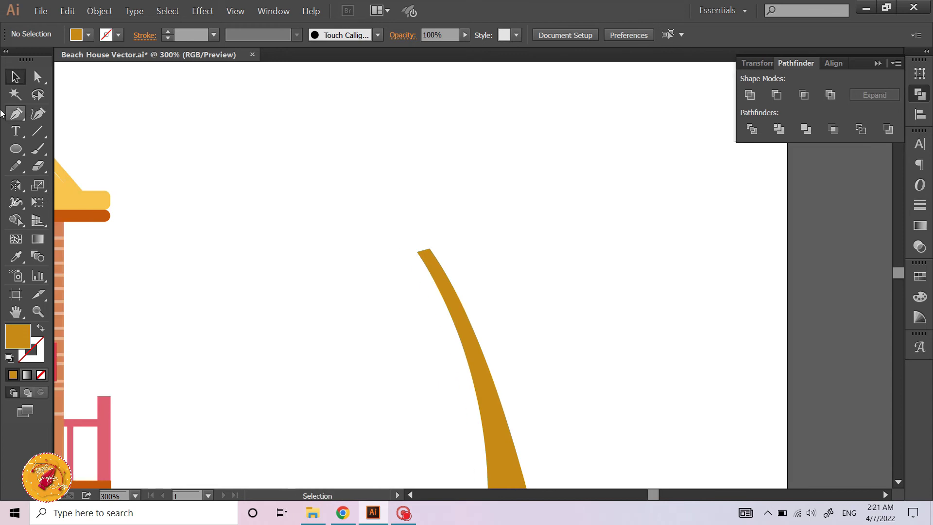
{"action": "left_click", "coordinate": [40, 330]}
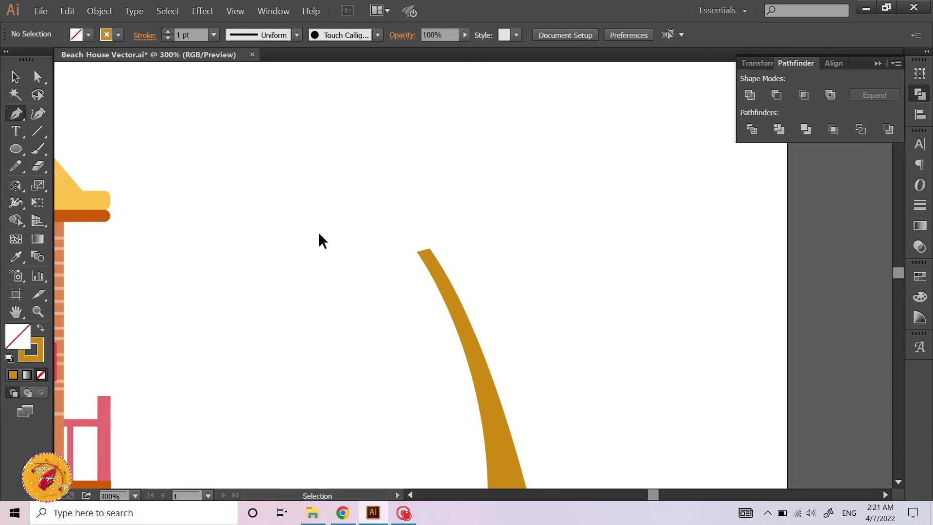
{"action": "scroll", "coordinate": [318, 238], "scroll_direction": "left", "scroll_amount": 1}
{"action": "scroll", "coordinate": [390, 199], "scroll_direction": "down", "scroll_amount": 2}
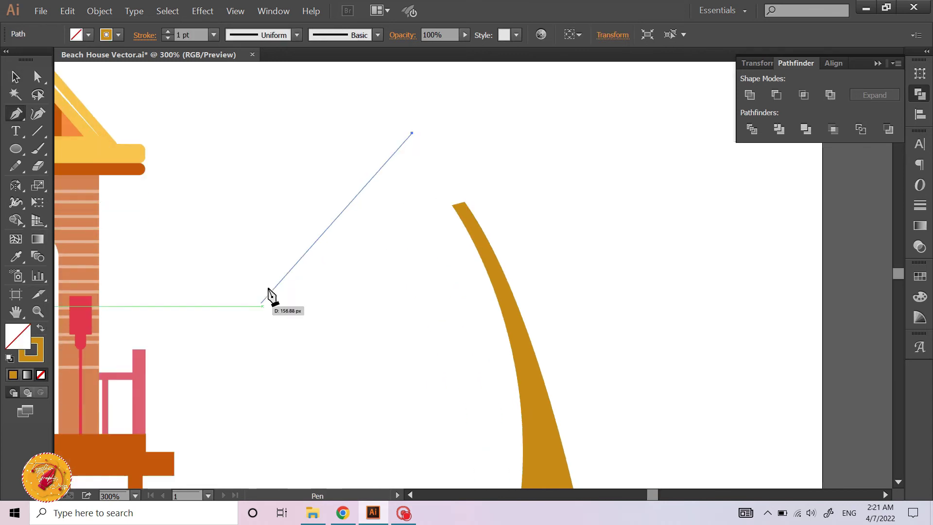
{"action": "left_click_drag", "start_coordinate": [257, 290], "coordinate": [214, 441]}
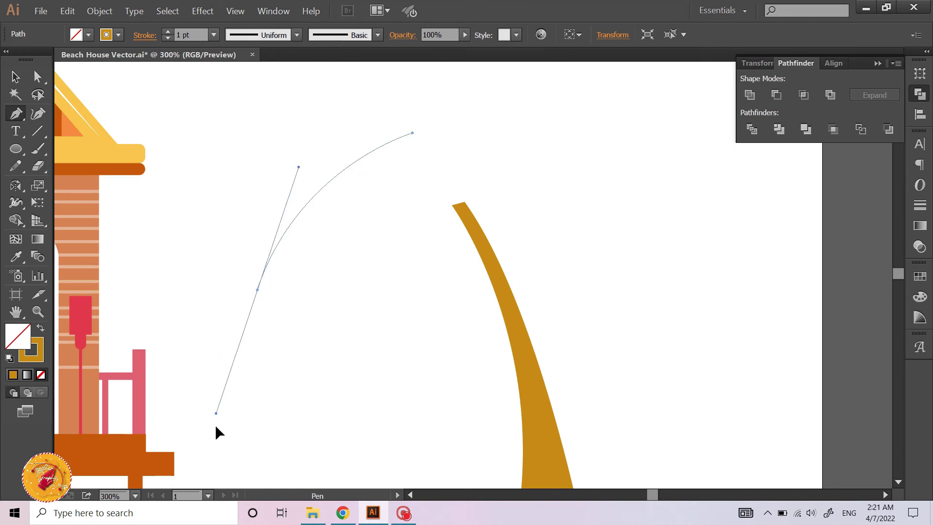
{"action": "key", "text": "ctrl+z"}
{"action": "left_click_drag", "start_coordinate": [276, 209], "coordinate": [238, 274]}
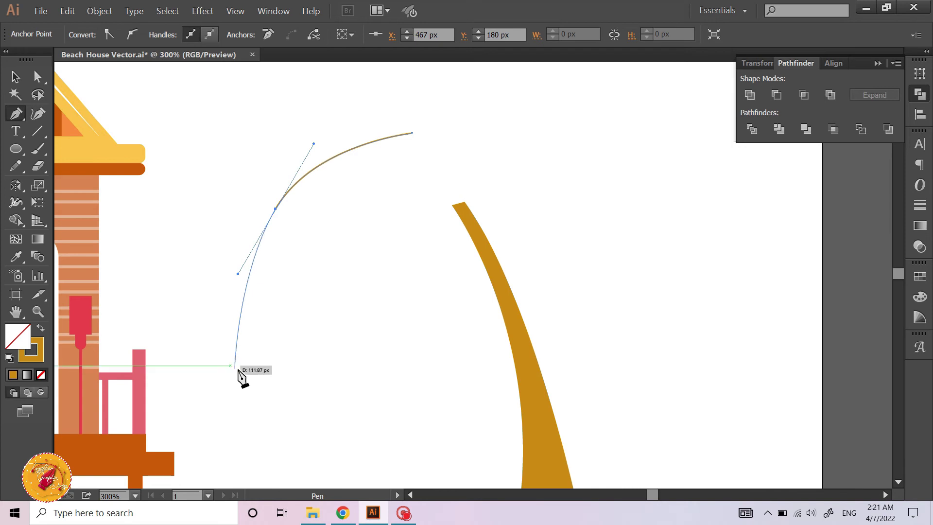
{"action": "left_click_drag", "start_coordinate": [238, 369], "coordinate": [238, 411]}
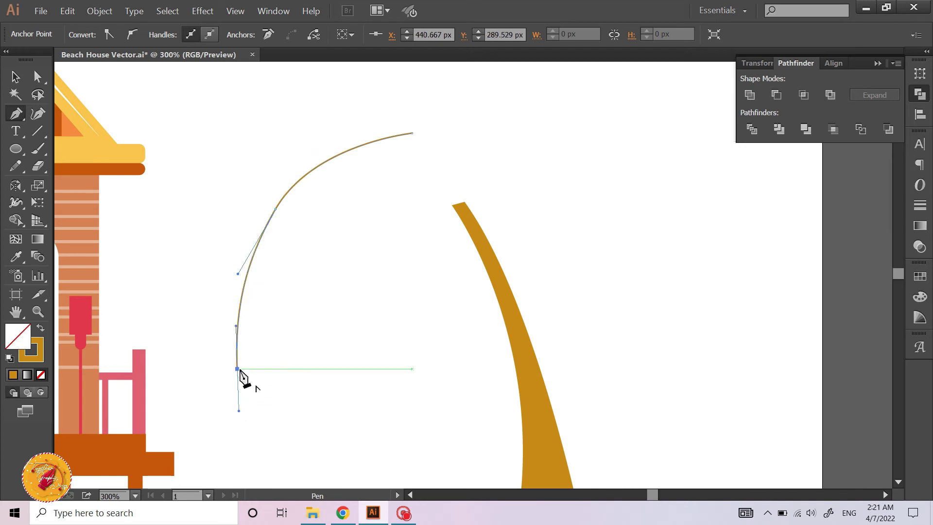
{"action": "left_click_drag", "start_coordinate": [239, 370], "coordinate": [326, 249]}
{"action": "key", "text": "ctrl+z"}
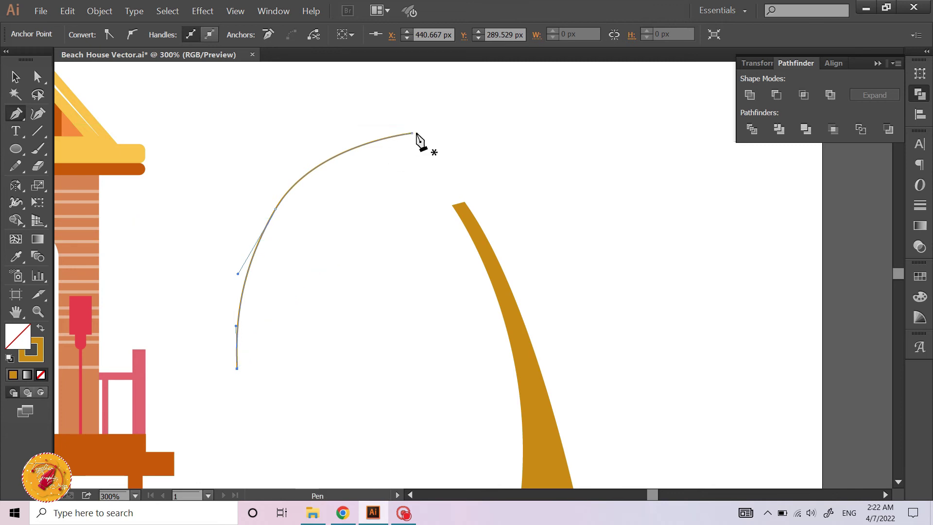
- Draw the frond's notched inner edge from the tip and close it at the base
{"action": "left_click_drag", "start_coordinate": [413, 133], "coordinate": [386, 197]}
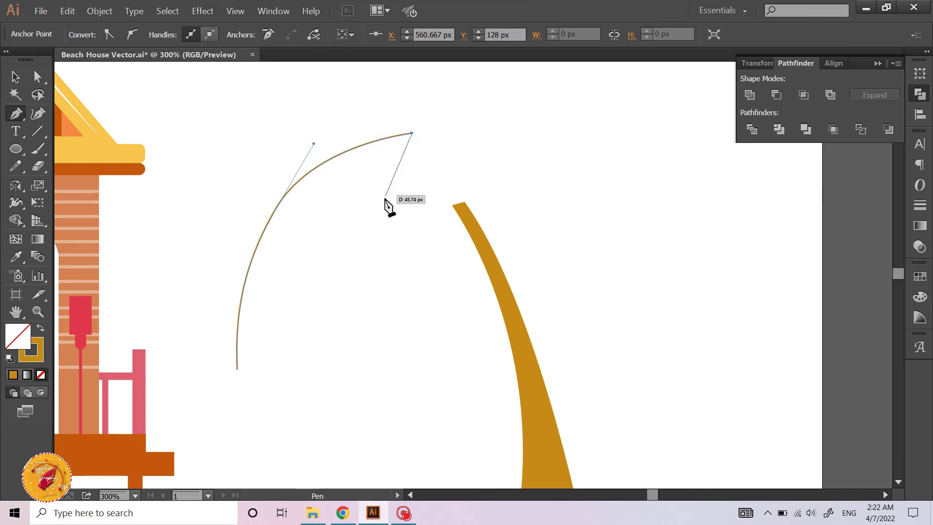
{"action": "left_click_drag", "start_coordinate": [370, 176], "coordinate": [374, 228]}
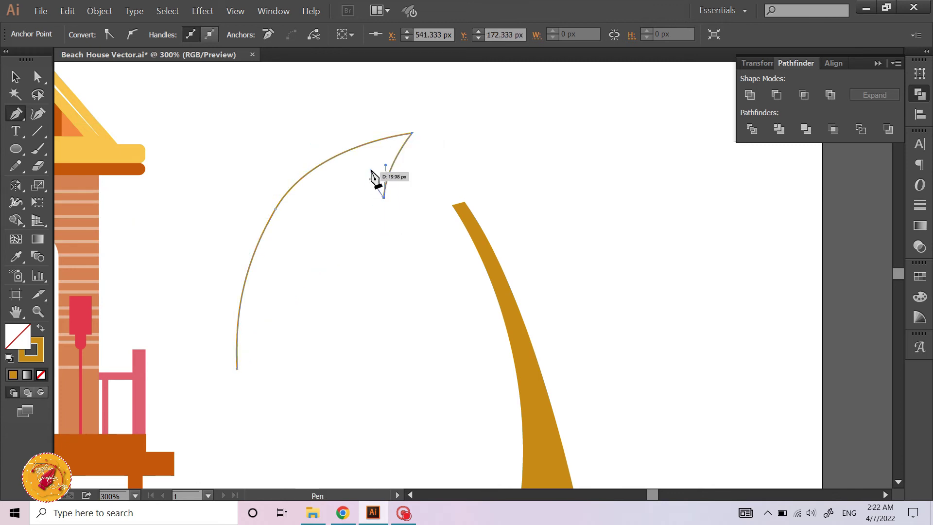
{"action": "scroll", "coordinate": [358, 198], "scroll_direction": "up", "scroll_amount": 1}
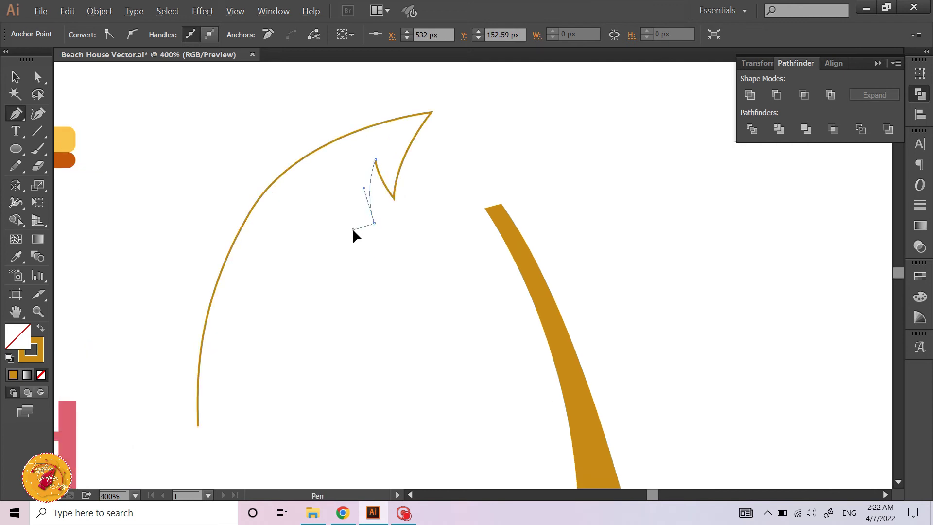
{"action": "mouse_move", "coordinate": [347, 281]}
{"action": "left_mouse_down"}
{"action": "mouse_move", "coordinate": [328, 248]}
{"action": "mouse_move", "coordinate": [321, 254]}
{"action": "left_mouse_up"}
{"action": "scroll", "coordinate": [316, 333], "scroll_direction": "down", "scroll_amount": 1}
{"action": "left_click", "coordinate": [331, 257]}
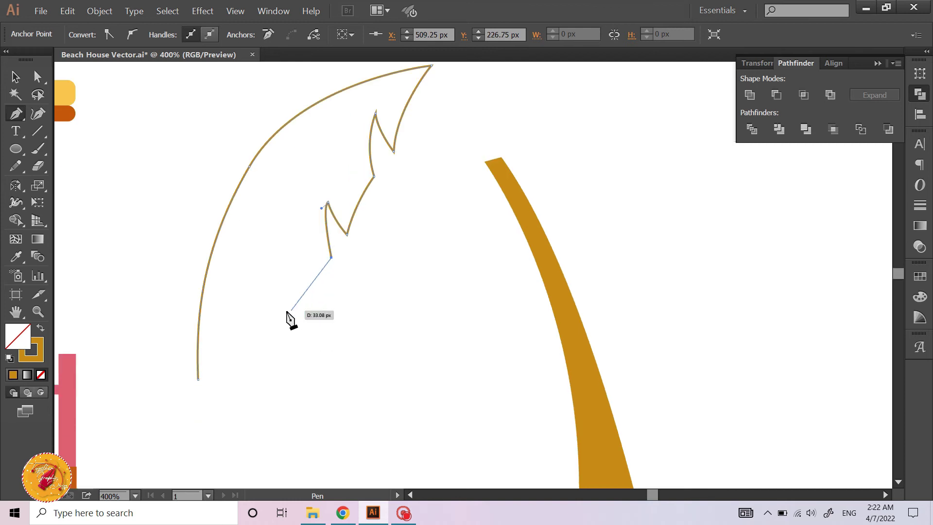
{"action": "mouse_move", "coordinate": [275, 310]}
{"action": "left_mouse_down"}
{"action": "mouse_move", "coordinate": [283, 237]}
{"action": "mouse_move", "coordinate": [261, 322]}
{"action": "left_mouse_up"}
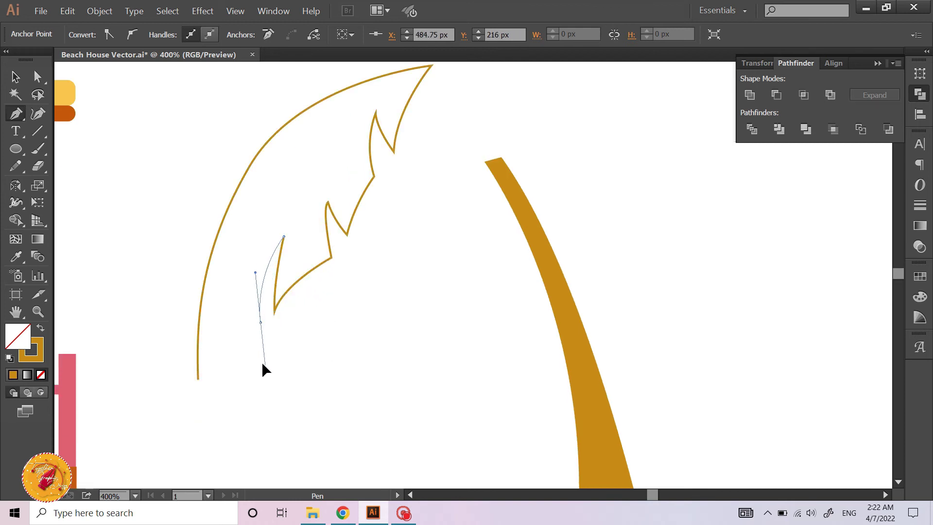
{"action": "mouse_move", "coordinate": [197, 378]}
{"action": "left_mouse_down"}
{"action": "mouse_move", "coordinate": [179, 429]}
{"action": "mouse_move", "coordinate": [199, 380]}
{"action": "left_mouse_up"}
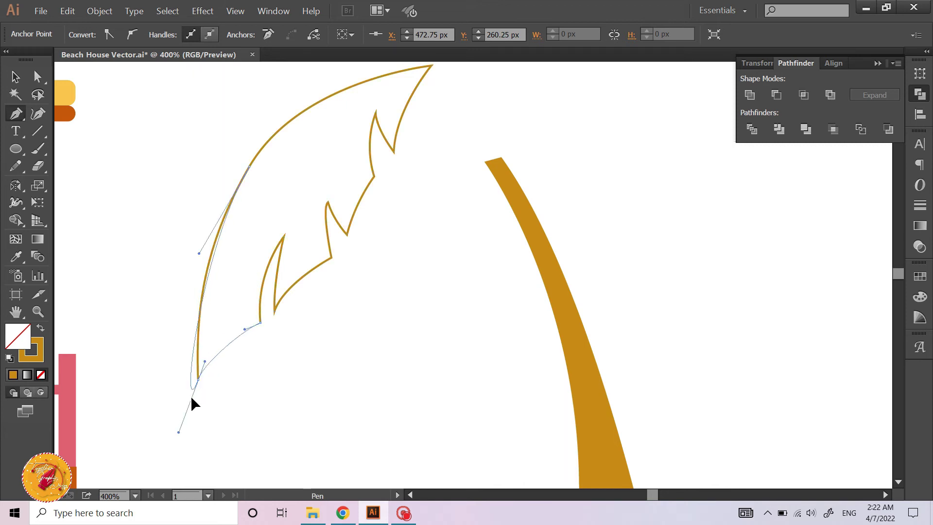
{"action": "left_click_drag", "start_coordinate": [192, 403], "coordinate": [200, 383]}
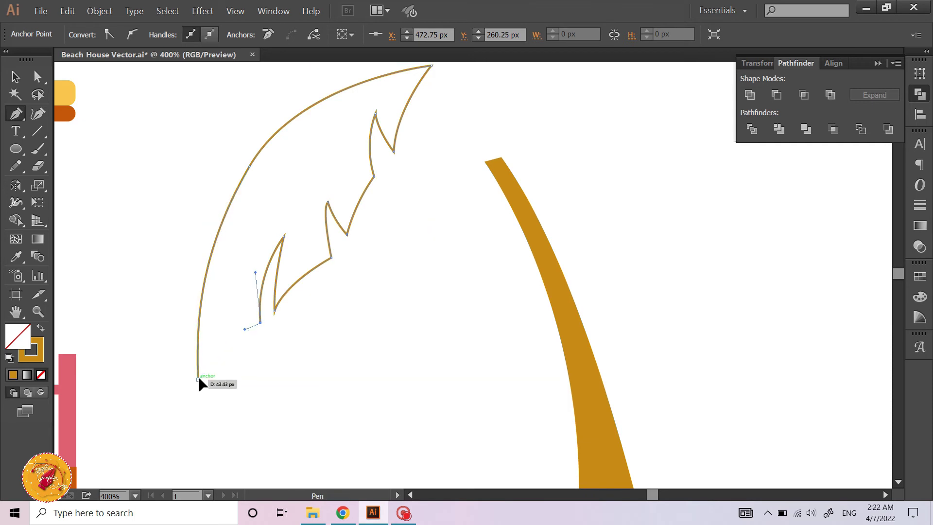
- Move the finished frond outline beside the top of the trunk
{"action": "key", "text": "v"}
{"action": "left_click", "coordinate": [339, 356]}
{"action": "scroll", "coordinate": [339, 357], "scroll_direction": "down", "scroll_amount": 2}
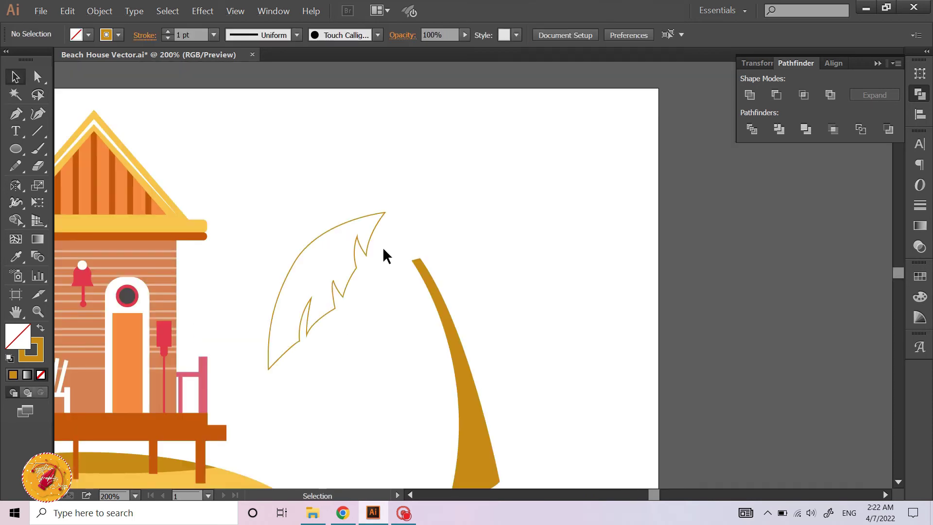
{"action": "left_click", "coordinate": [349, 280]}
{"action": "scroll", "coordinate": [360, 326], "scroll_direction": "down", "scroll_amount": 3}
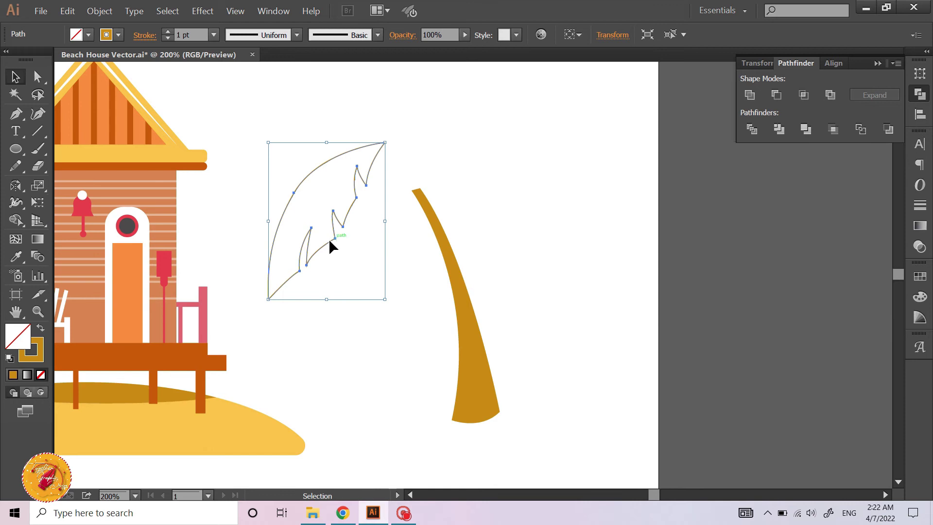
{"action": "left_click_drag", "start_coordinate": [329, 239], "coordinate": [367, 287]}
{"action": "left_click", "coordinate": [344, 179]}
{"action": "scroll", "coordinate": [344, 179], "scroll_direction": "right", "scroll_amount": 3}
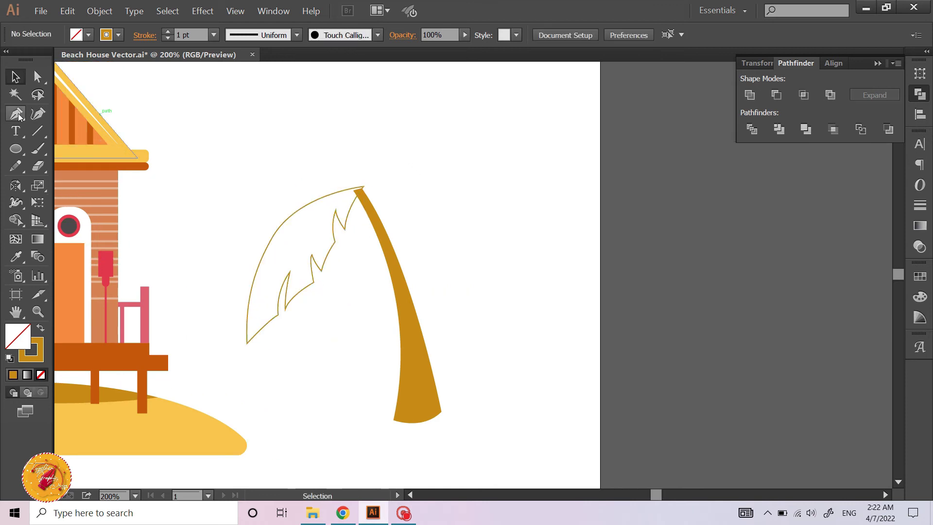
- Draw a second closed, notched palm-frond outline with the Pen tool
{"action": "left_click", "coordinate": [16, 113]}
{"action": "scroll", "coordinate": [302, 174], "scroll_direction": "right", "scroll_amount": 1}
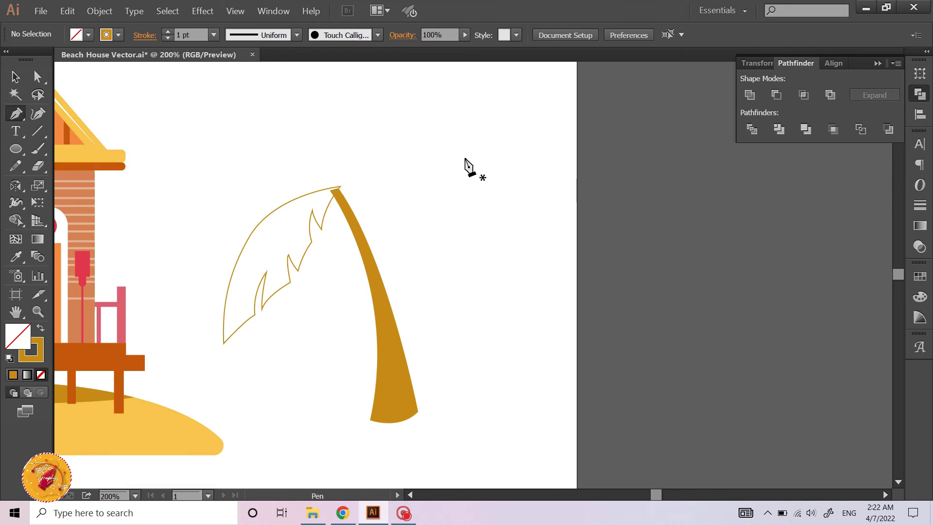
{"action": "left_click", "coordinate": [533, 132]}
{"action": "mouse_move", "coordinate": [426, 257]}
{"action": "left_mouse_down"}
{"action": "mouse_move", "coordinate": [396, 389]}
{"action": "mouse_move", "coordinate": [430, 398]}
{"action": "left_mouse_up"}
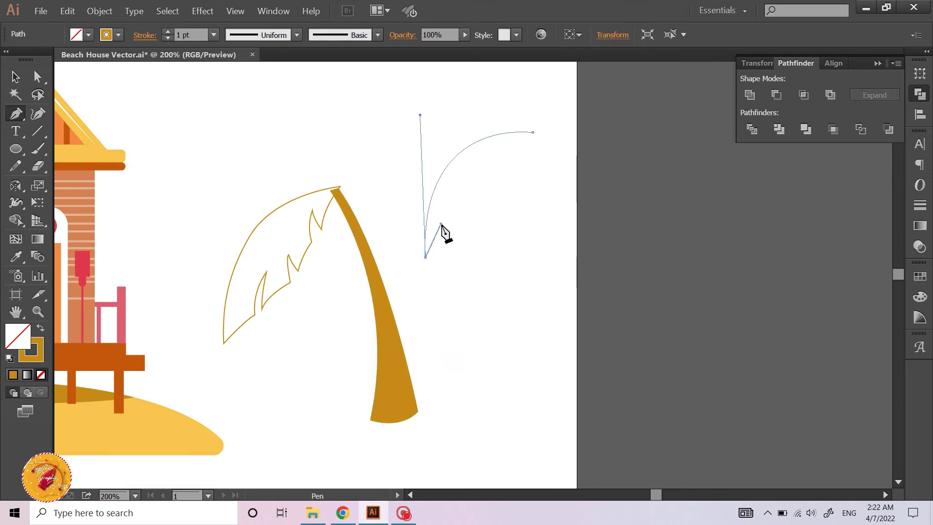
{"action": "key", "text": "ctrl+plus"}
{"action": "left_click_drag", "start_coordinate": [414, 224], "coordinate": [439, 215]}
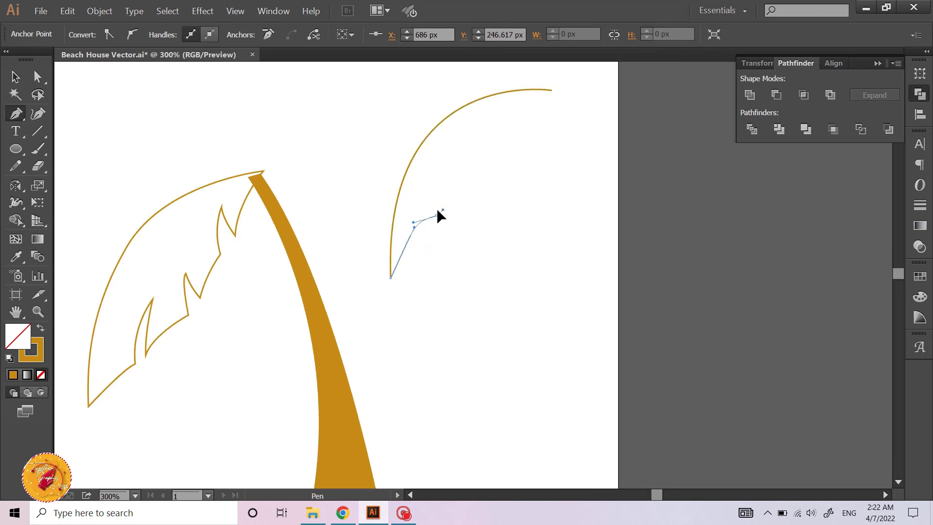
{"action": "mouse_move", "coordinate": [429, 167]}
{"action": "left_mouse_down"}
{"action": "mouse_move", "coordinate": [442, 208]}
{"action": "mouse_move", "coordinate": [464, 188]}
{"action": "mouse_move", "coordinate": [493, 125]}
{"action": "left_mouse_up"}
{"action": "left_click_drag", "start_coordinate": [505, 157], "coordinate": [547, 125]}
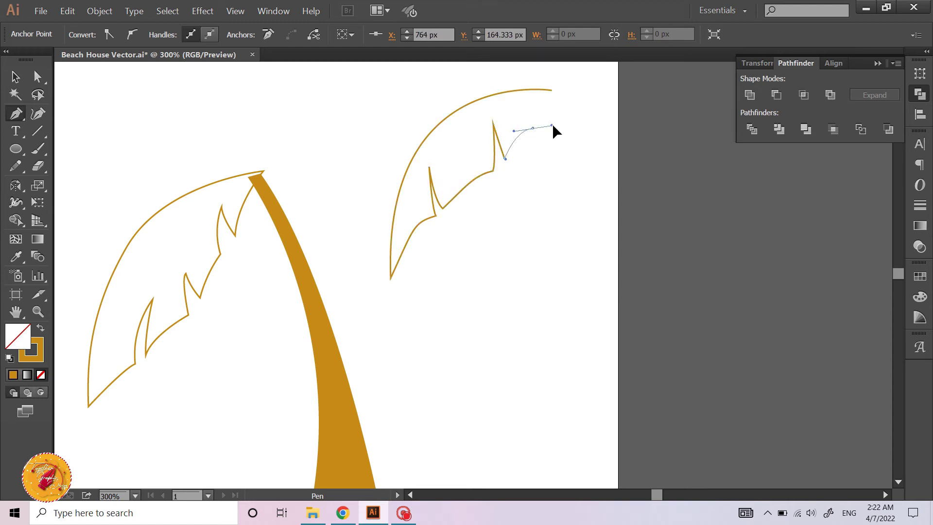
{"action": "left_click", "coordinate": [552, 89]}
{"action": "key", "text": "v"}
{"action": "left_click", "coordinate": [593, 226]}
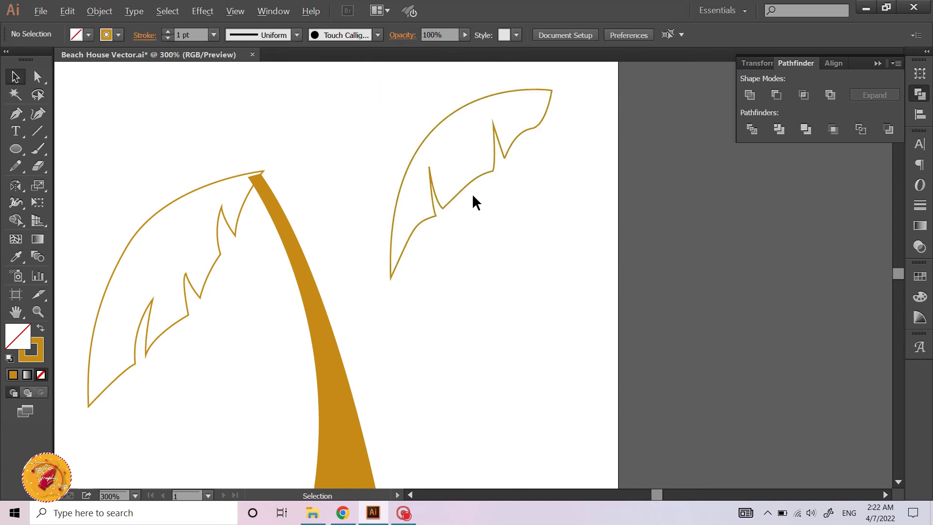
- Move the second frond onto the trunk top and rotate it to arch up and leftward
{"action": "scroll", "coordinate": [471, 193], "scroll_direction": "down", "scroll_amount": 2}
{"action": "scroll", "coordinate": [473, 194], "scroll_direction": "right", "scroll_amount": 1}
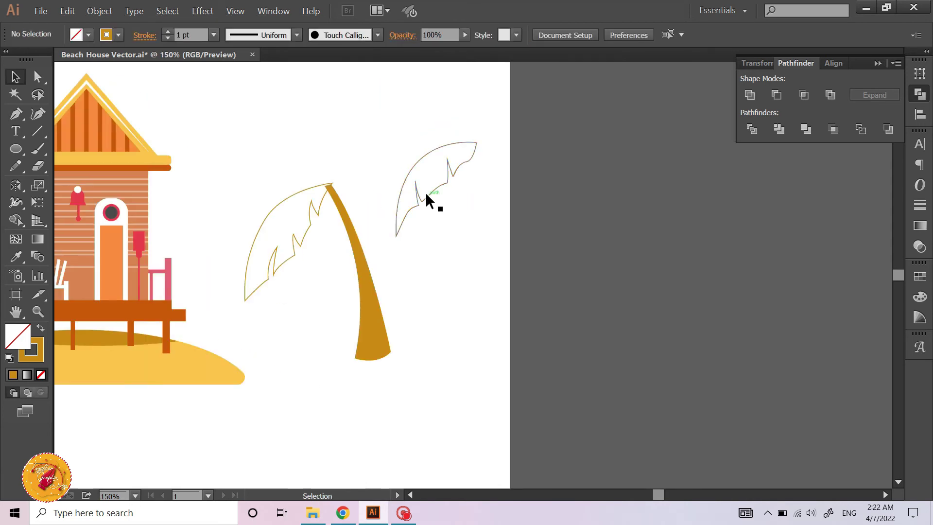
{"action": "left_click_drag", "start_coordinate": [427, 199], "coordinate": [251, 188]}
{"action": "scroll", "coordinate": [252, 188], "scroll_direction": "up", "scroll_amount": 2}
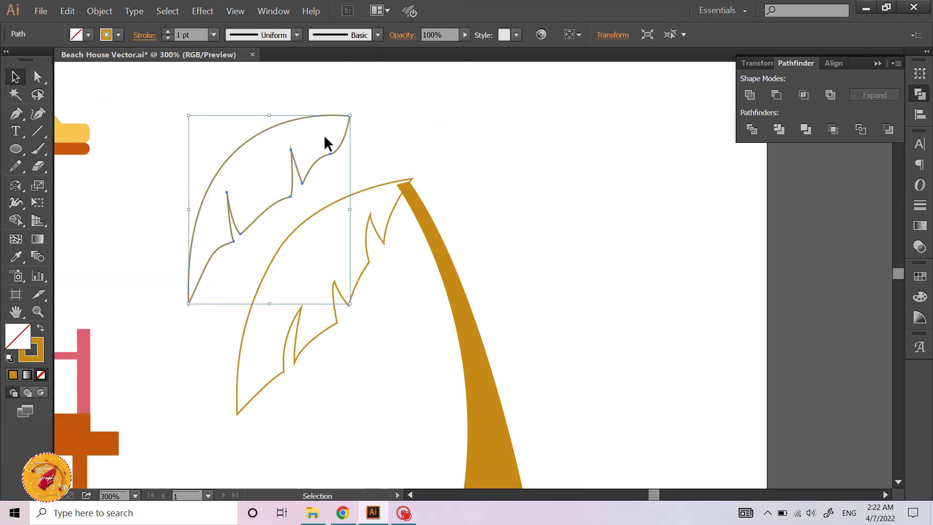
{"action": "key", "text": "r"}
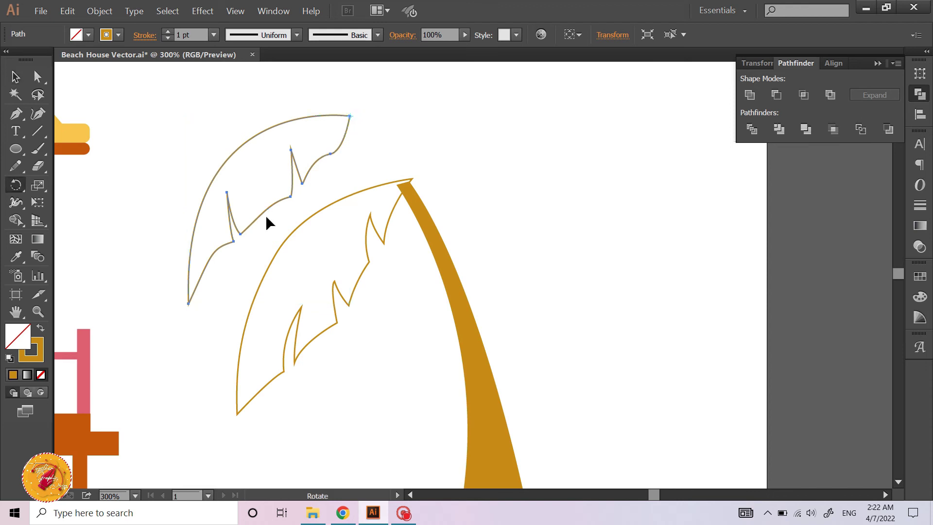
{"action": "left_click_drag", "start_coordinate": [188, 303], "coordinate": [127, 213]}
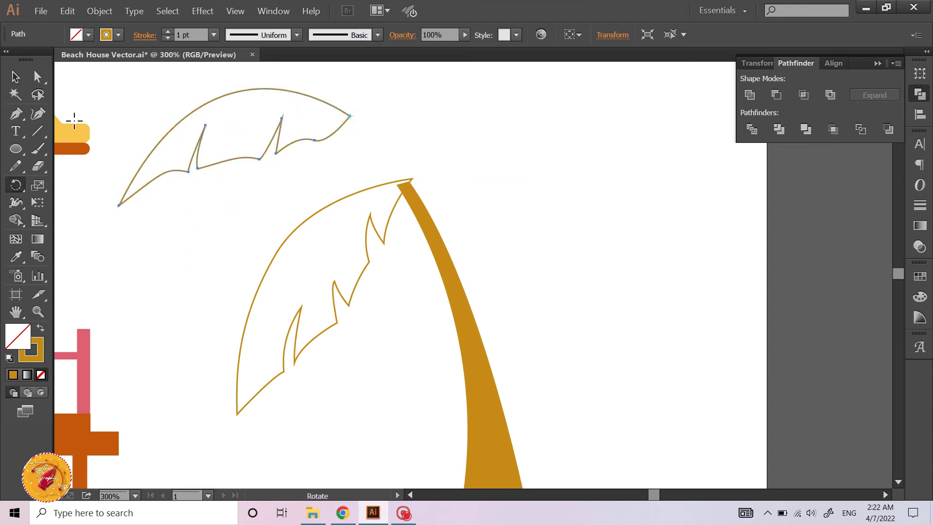
{"action": "left_click", "coordinate": [21, 73]}
{"action": "left_click_drag", "start_coordinate": [335, 111], "coordinate": [395, 182]}
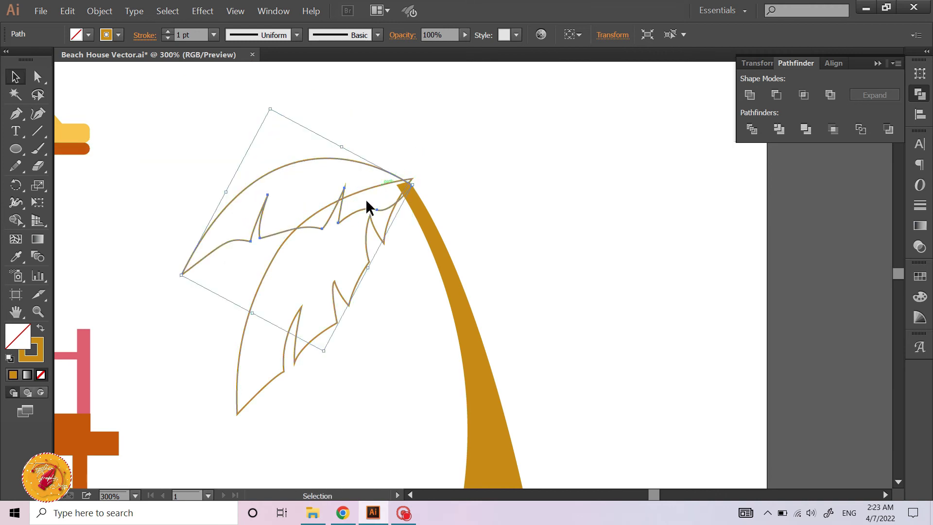
{"action": "key", "text": "r"}
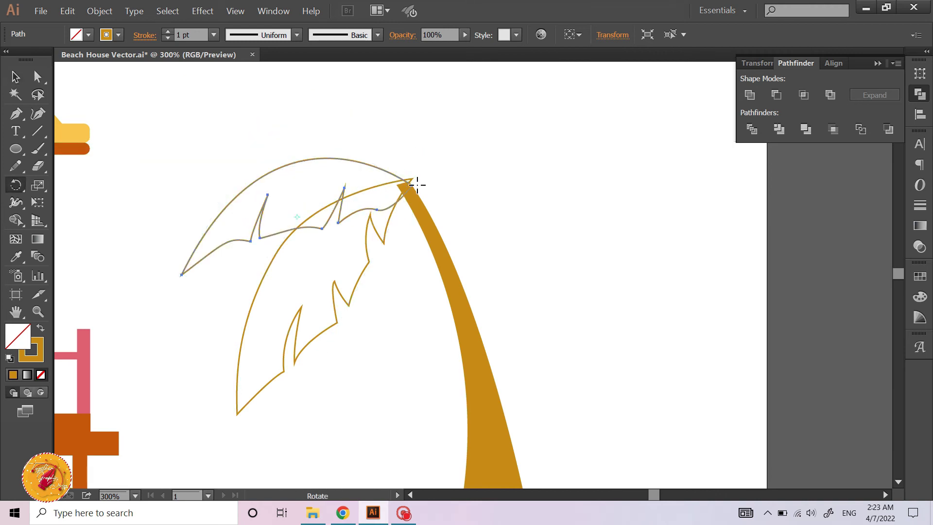
{"action": "left_click_drag", "start_coordinate": [181, 273], "coordinate": [162, 249]}
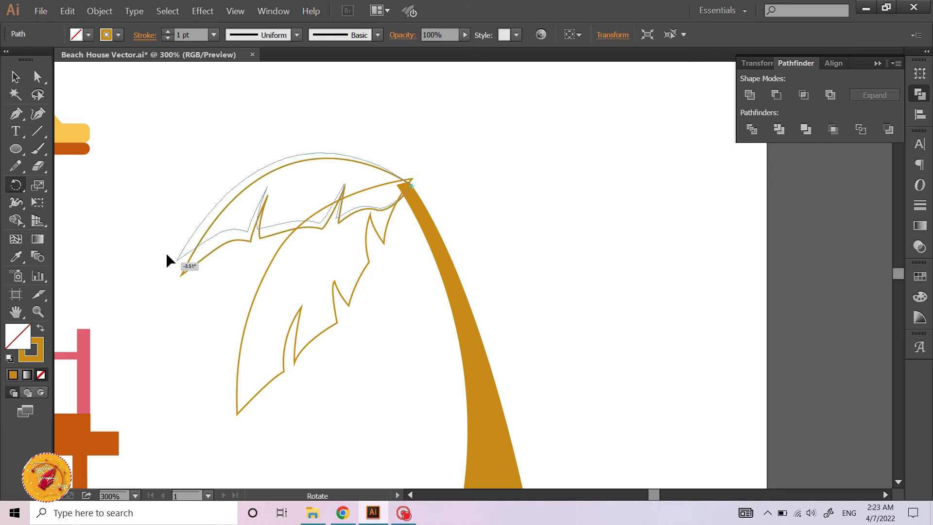
{"action": "left_click", "coordinate": [16, 76]}
- Draw a third closed, notched frond outline with inner-edge notches
{"action": "left_click", "coordinate": [221, 136]}
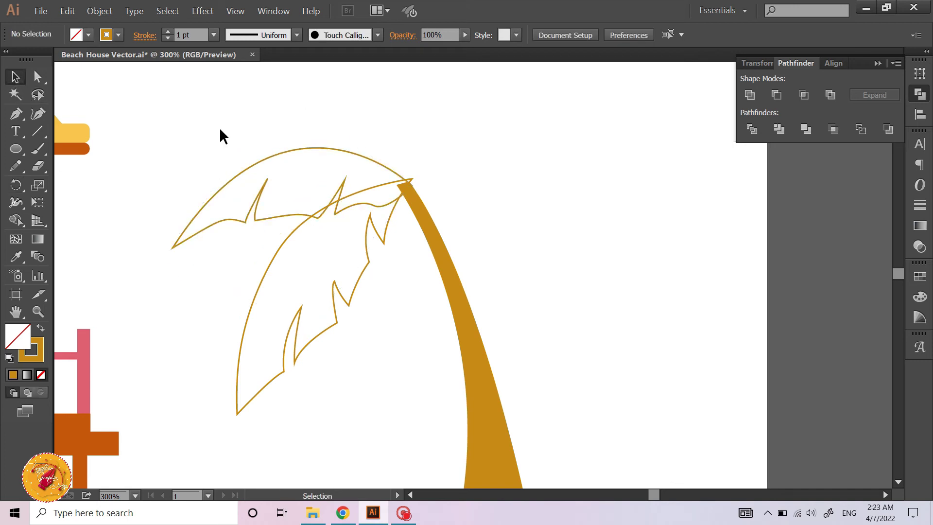
{"action": "scroll", "coordinate": [221, 135], "scroll_direction": "down", "scroll_amount": 1}
{"action": "left_click", "coordinate": [20, 119]}
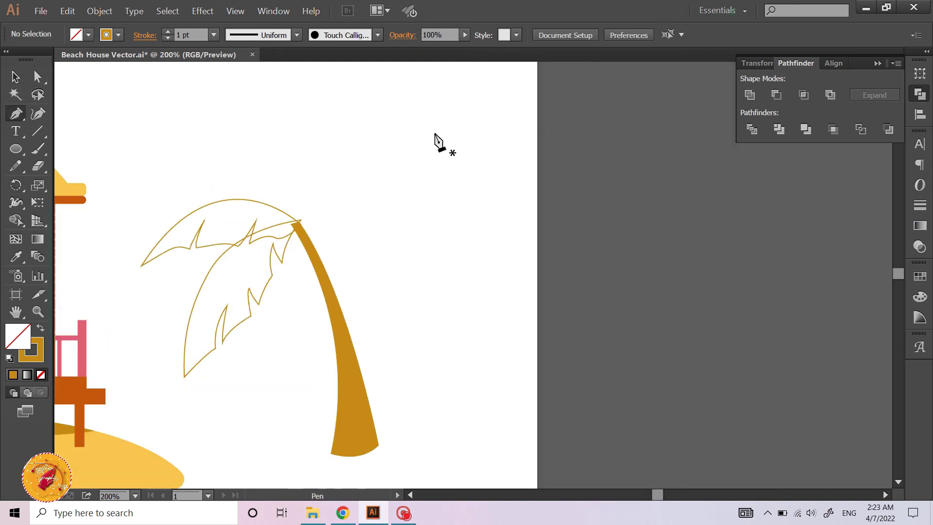
{"action": "left_click", "coordinate": [499, 128]}
{"action": "left_click_drag", "start_coordinate": [401, 192], "coordinate": [382, 244]}
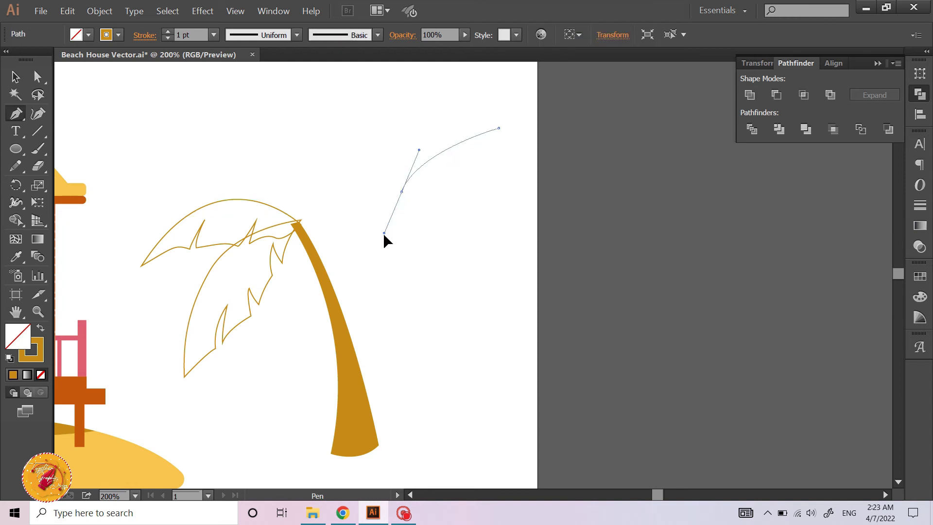
{"action": "mouse_move", "coordinate": [399, 323]}
{"action": "left_mouse_down"}
{"action": "mouse_move", "coordinate": [420, 316]}
{"action": "mouse_move", "coordinate": [401, 338]}
{"action": "left_mouse_up"}
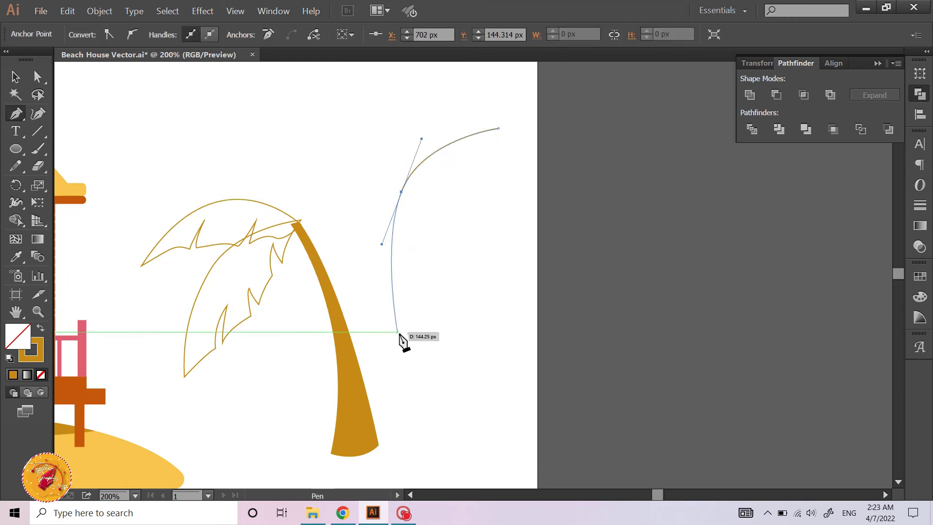
{"action": "mouse_move", "coordinate": [436, 247]}
{"action": "left_mouse_down"}
{"action": "mouse_move", "coordinate": [455, 224]}
{"action": "mouse_move", "coordinate": [447, 240]}
{"action": "left_mouse_up"}
{"action": "left_click", "coordinate": [435, 247]}
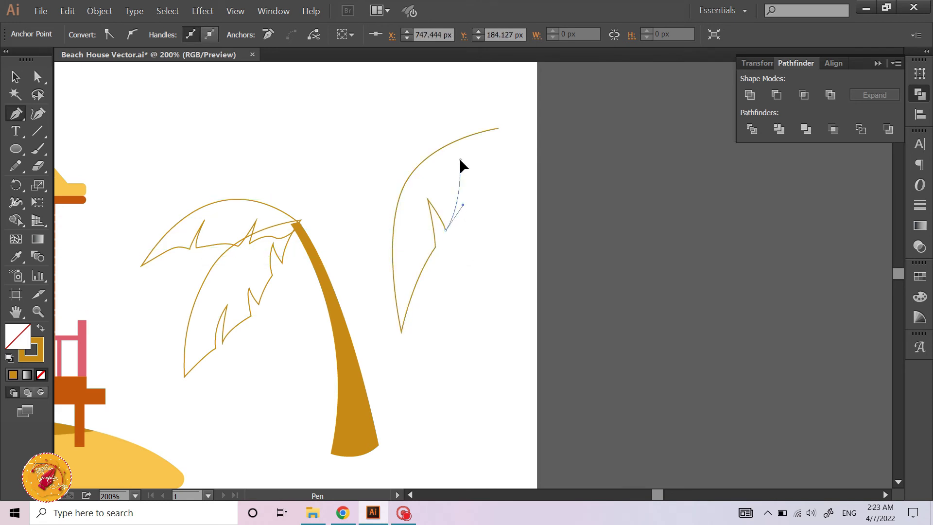
{"action": "left_click", "coordinate": [460, 159]}
{"action": "left_click_drag", "start_coordinate": [476, 182], "coordinate": [486, 174]}
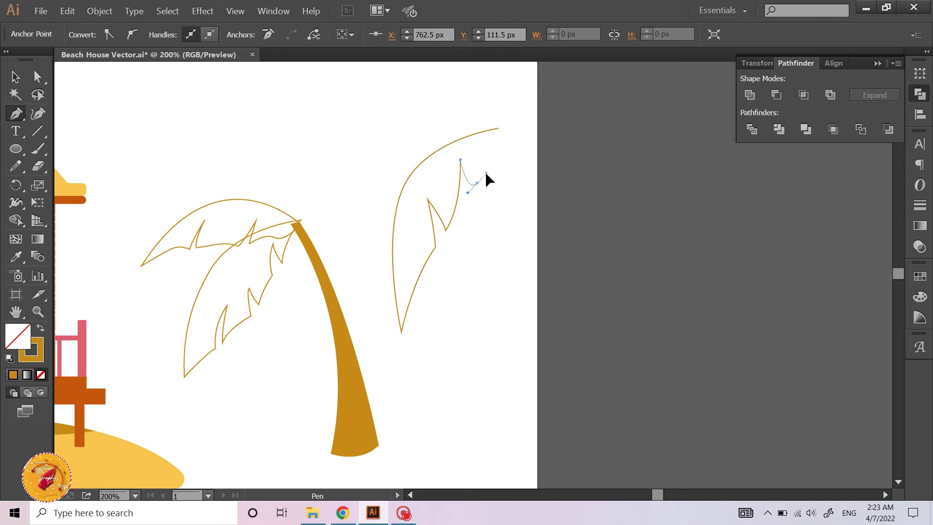
{"action": "left_click", "coordinate": [498, 129]}
{"action": "key", "text": "v"}
{"action": "left_click", "coordinate": [552, 170]}
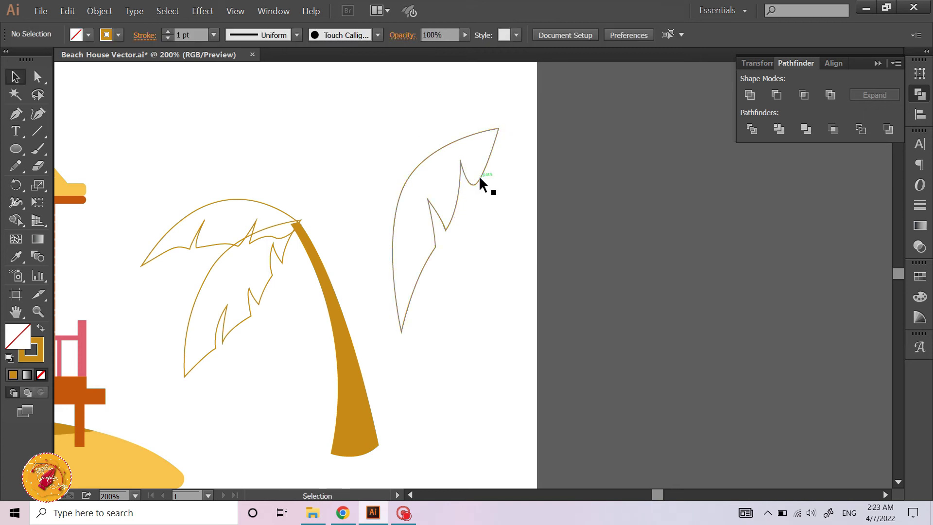
- Move the third frond onto the trunk top, shrink it, and rotate it to point up-left
{"action": "left_click_drag", "start_coordinate": [479, 179], "coordinate": [280, 195]}
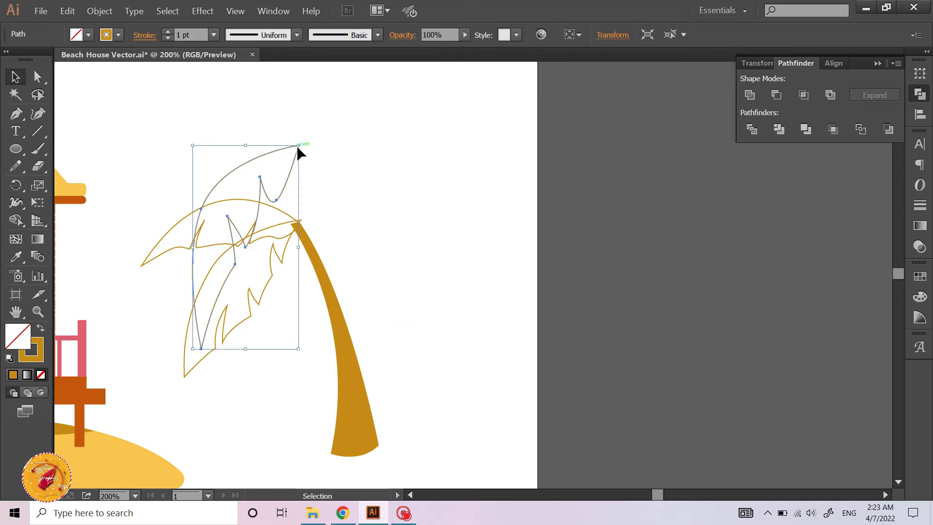
{"action": "left_click_drag", "start_coordinate": [298, 145], "coordinate": [290, 162]}
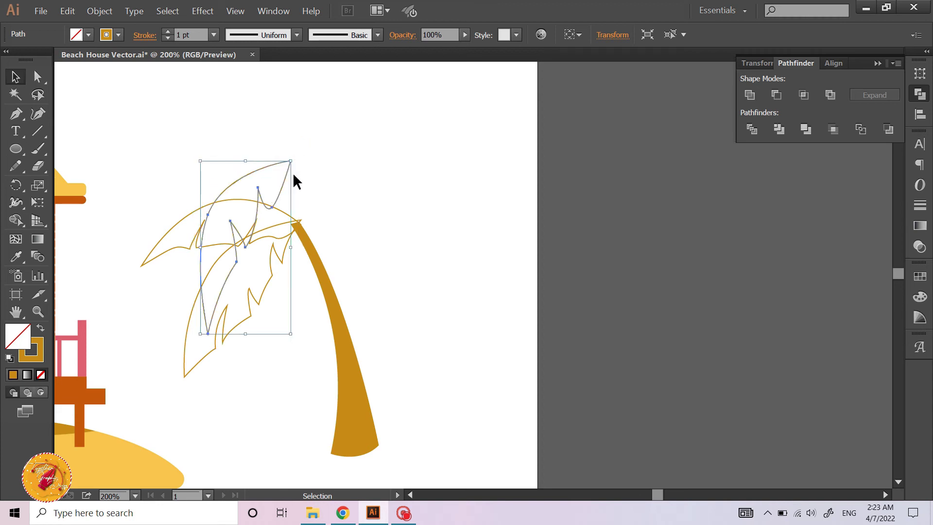
{"action": "key", "text": "r"}
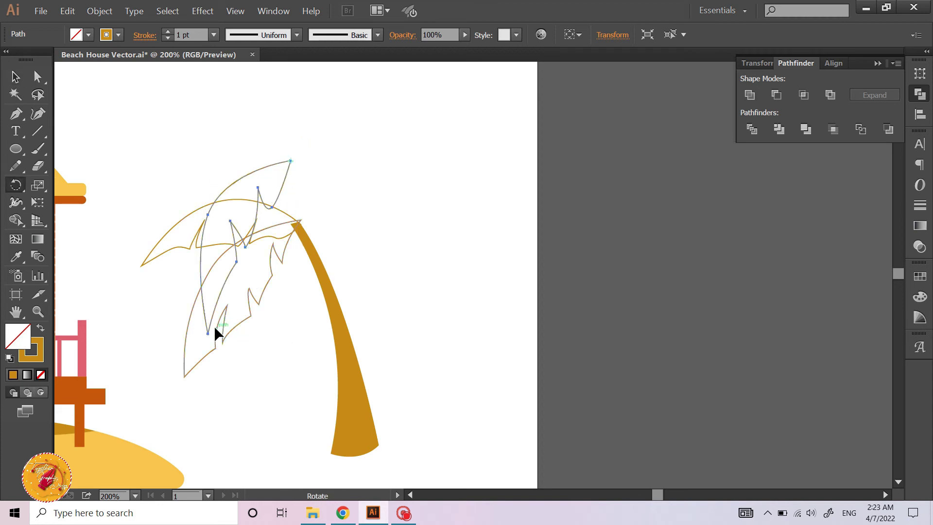
{"action": "left_click_drag", "start_coordinate": [208, 331], "coordinate": [159, 96]}
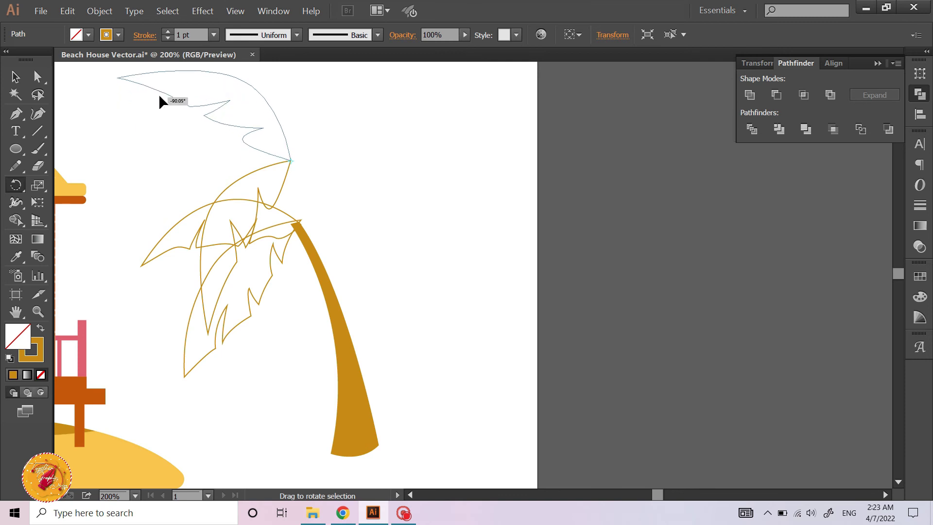
{"action": "left_click", "coordinate": [15, 76]}
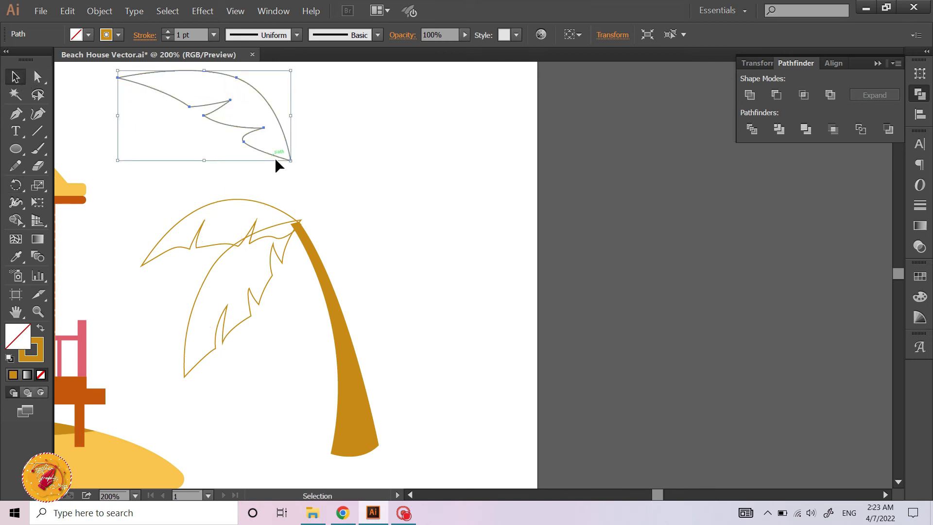
{"action": "left_click_drag", "start_coordinate": [275, 160], "coordinate": [278, 219]}
{"action": "key", "text": "r"}
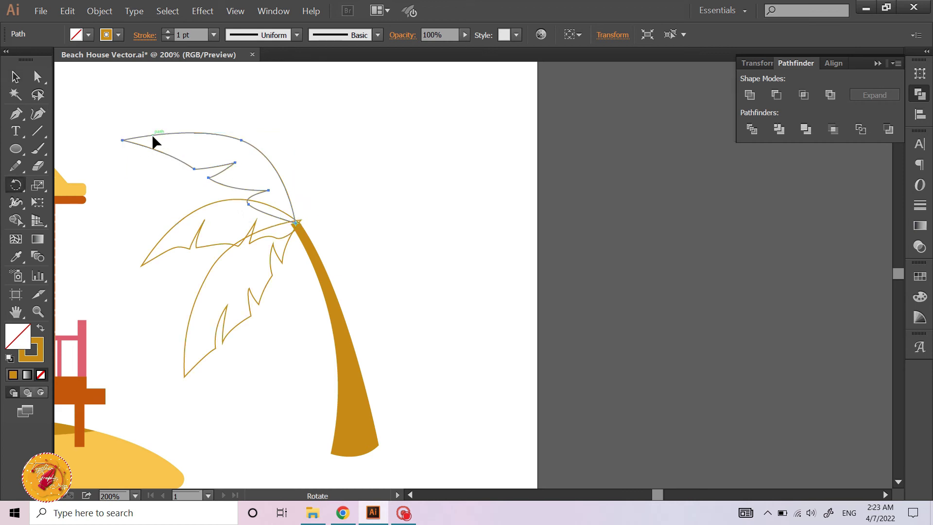
{"action": "left_click_drag", "start_coordinate": [152, 137], "coordinate": [158, 129]}
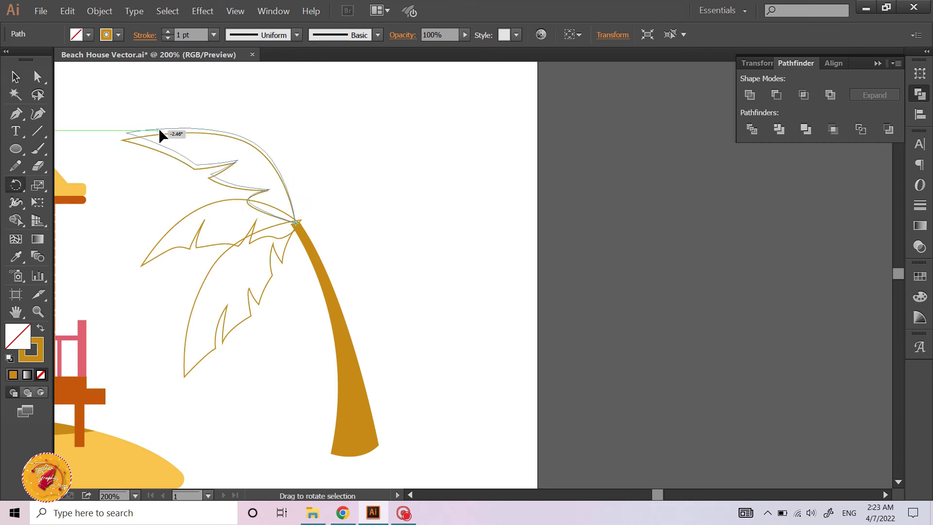
{"action": "left_click", "coordinate": [19, 80]}
{"action": "left_click", "coordinate": [148, 103]}
- Create a copy of the two lower fronds reflected across the vertical axis via Transform > Reflect
{"action": "left_click_drag", "start_coordinate": [146, 215], "coordinate": [214, 313]}
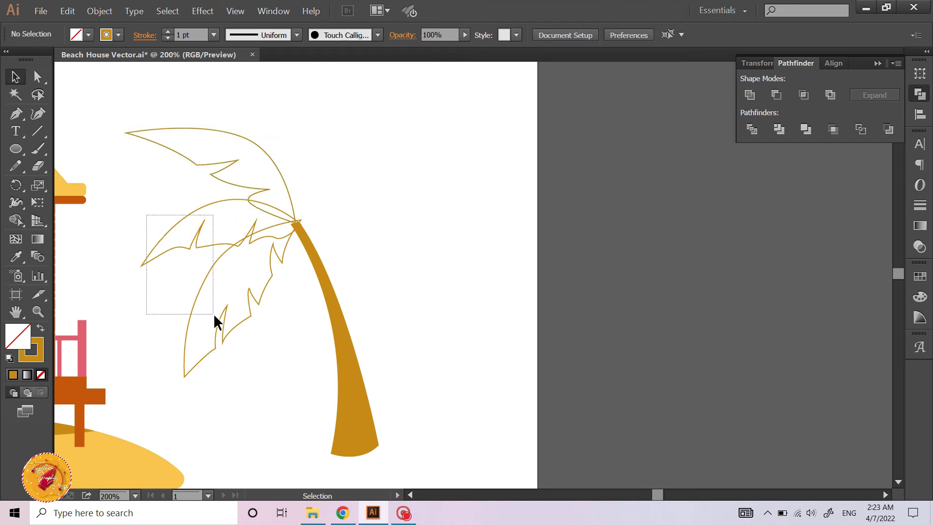
{"action": "right_click", "coordinate": [211, 255]}
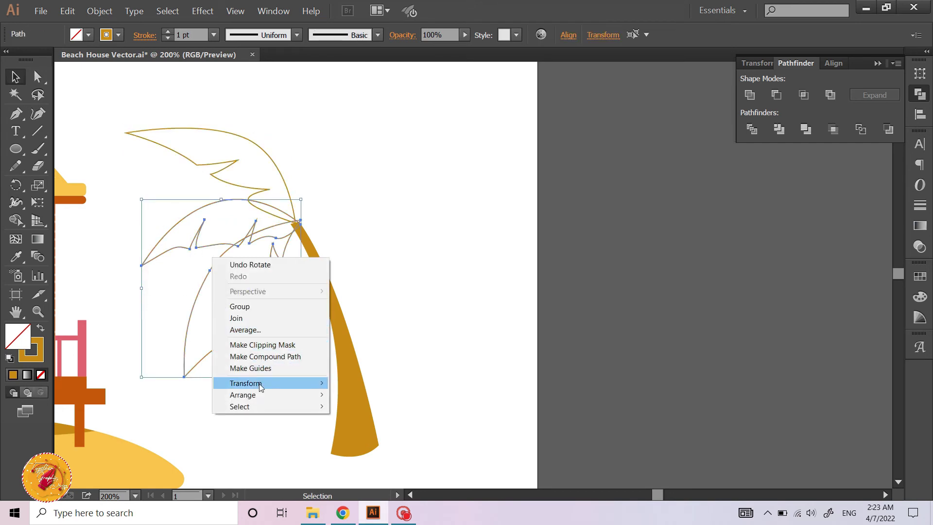
{"action": "mouse_move", "coordinate": [246, 384]}
{"action": "left_click", "coordinate": [369, 422]}
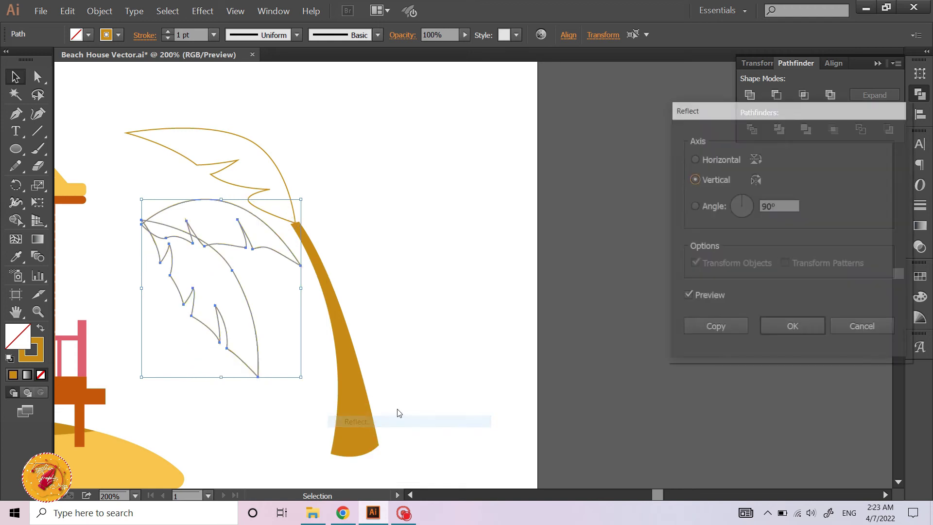
{"action": "left_click", "coordinate": [790, 329]}
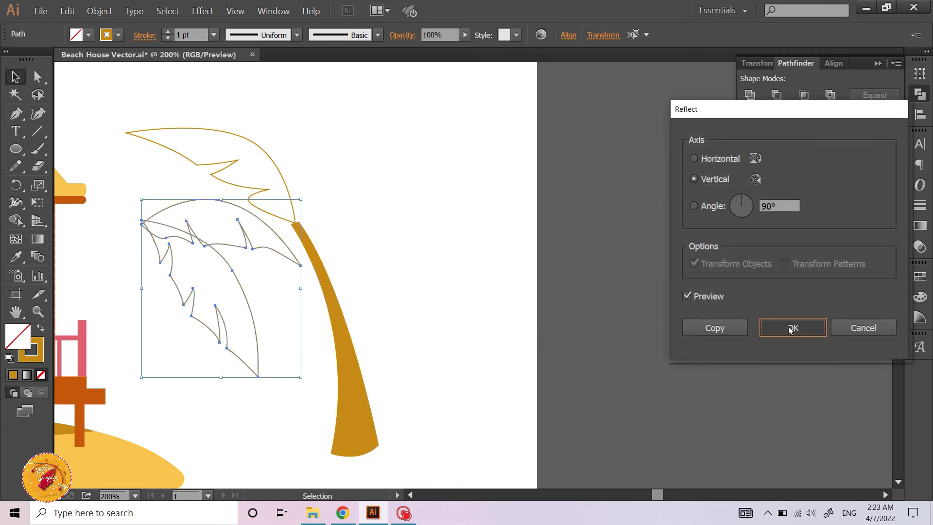
{"action": "key", "text": "ctrl+z"}
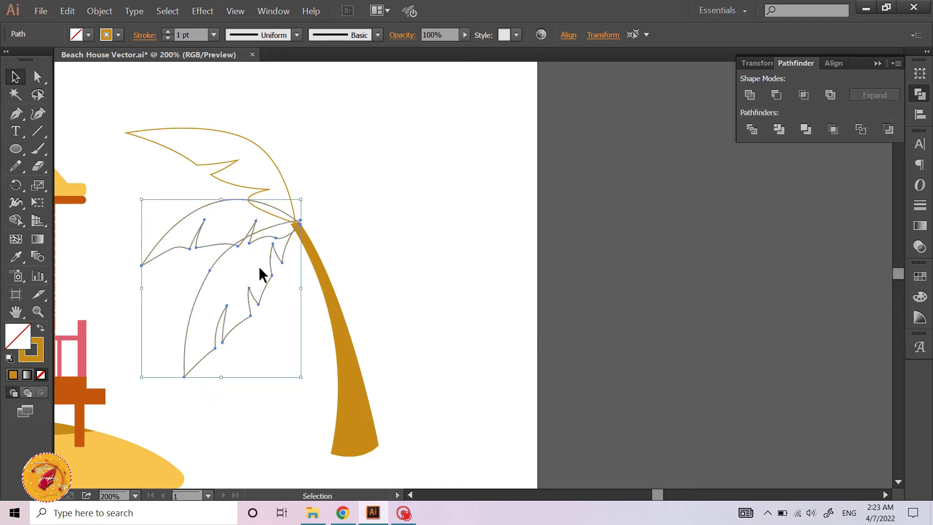
{"action": "right_click", "coordinate": [253, 258]}
{"action": "mouse_move", "coordinate": [306, 383]}
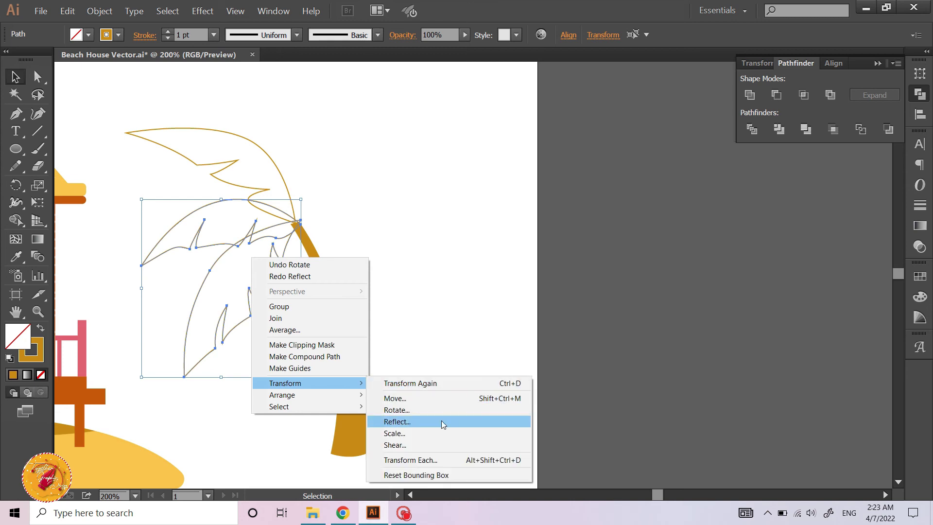
{"action": "left_click", "coordinate": [442, 420]}
{"action": "left_click", "coordinate": [701, 328]}
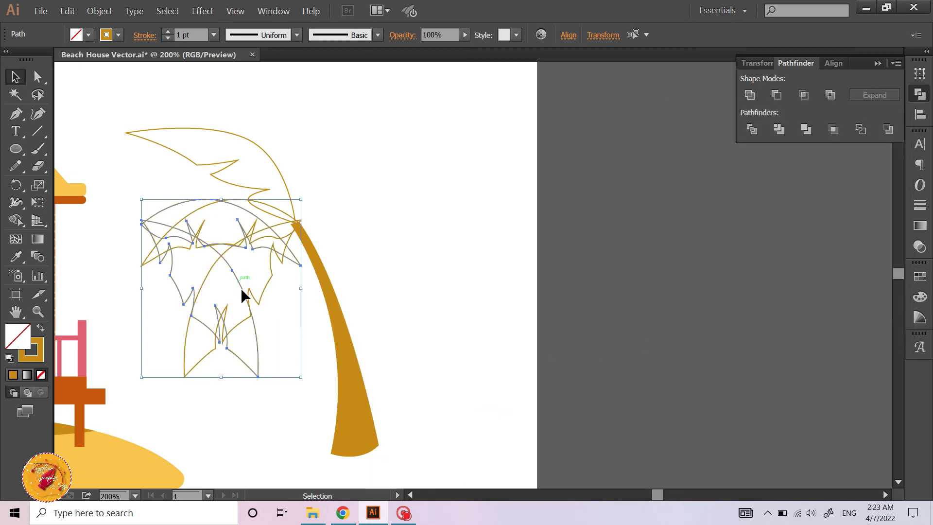
{"action": "left_click_drag", "start_coordinate": [243, 284], "coordinate": [410, 281]}
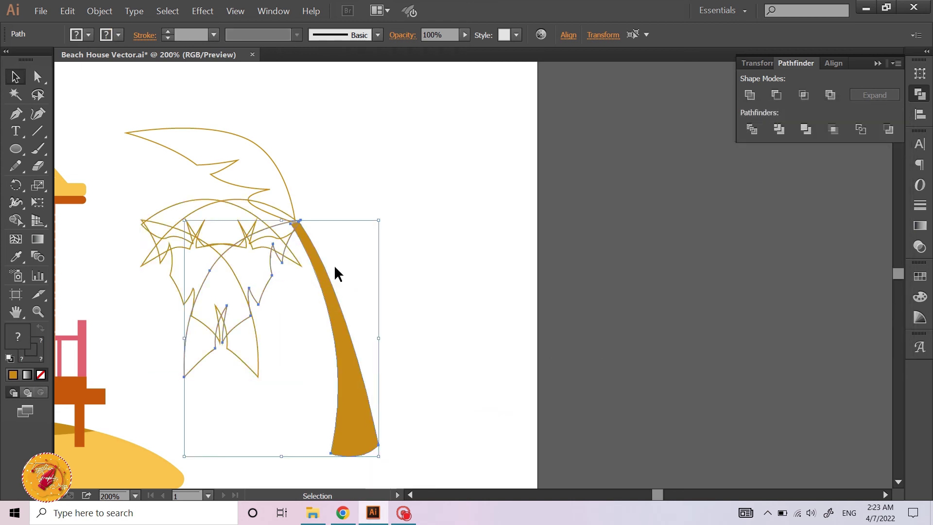
- Move the reflected fronds right of the trunk top, group them, and rotate them up about 44°
{"action": "left_click", "coordinate": [153, 228]}
{"action": "mouse_move", "coordinate": [148, 219]}
{"action": "left_mouse_down"}
{"action": "mouse_move", "coordinate": [309, 220]}
{"action": "mouse_move", "coordinate": [296, 216]}
{"action": "left_mouse_up"}
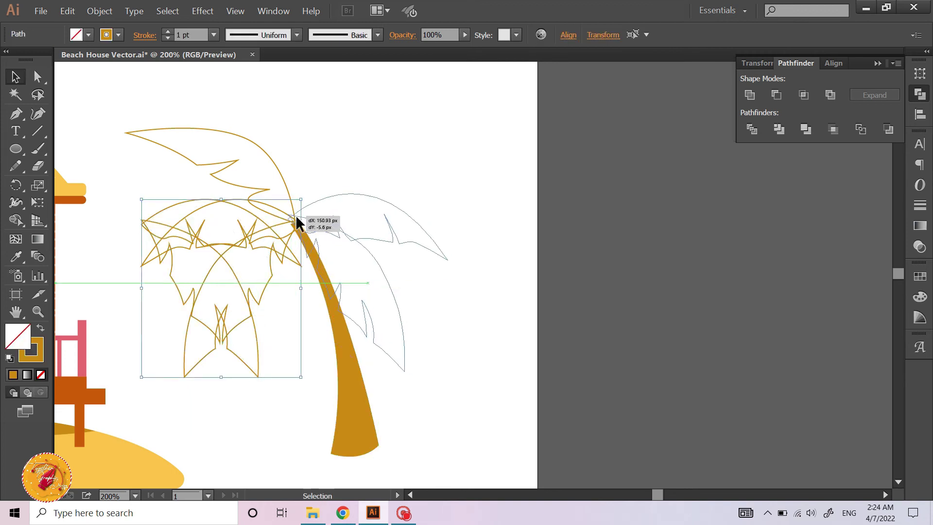
{"action": "key", "text": "ctrl"}
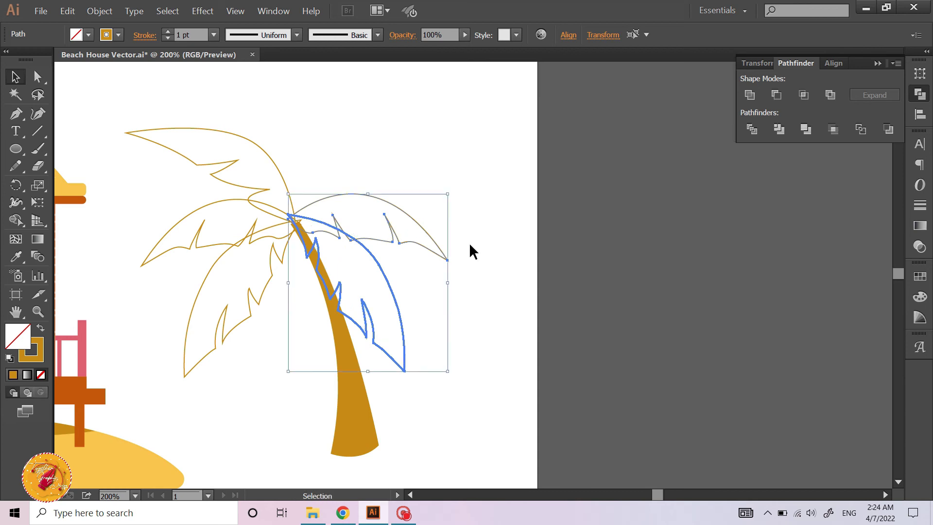
{"action": "key", "text": "ctrl+g"}
{"action": "key", "text": "r"}
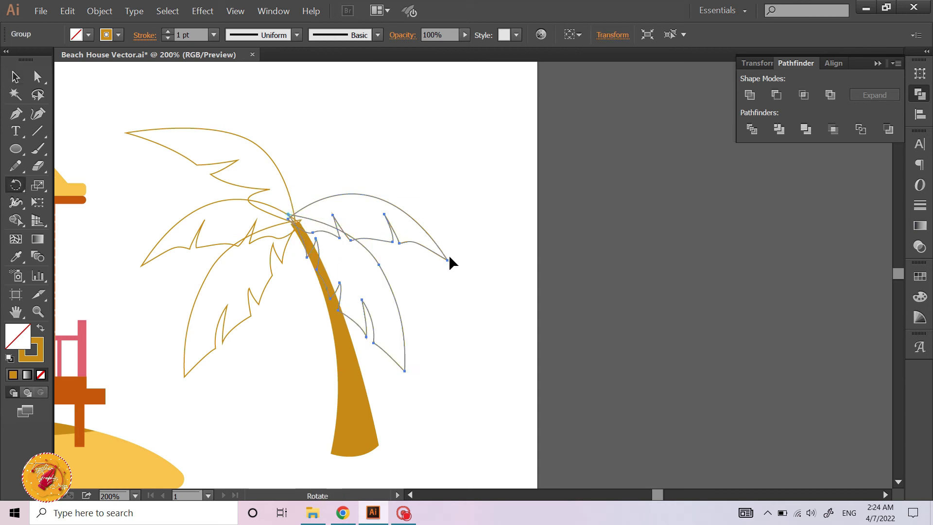
{"action": "left_click_drag", "start_coordinate": [446, 261], "coordinate": [467, 122]}
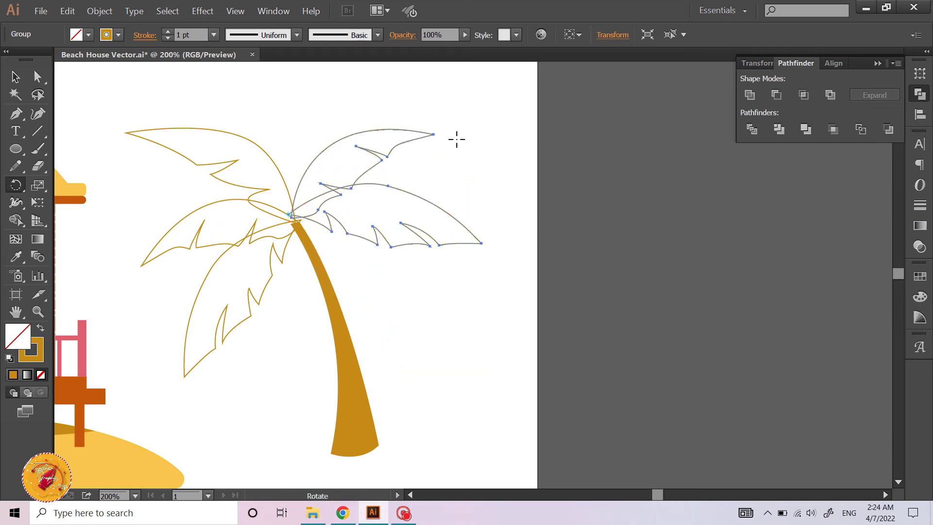
{"action": "key", "text": "v"}
{"action": "left_click", "coordinate": [473, 255]}
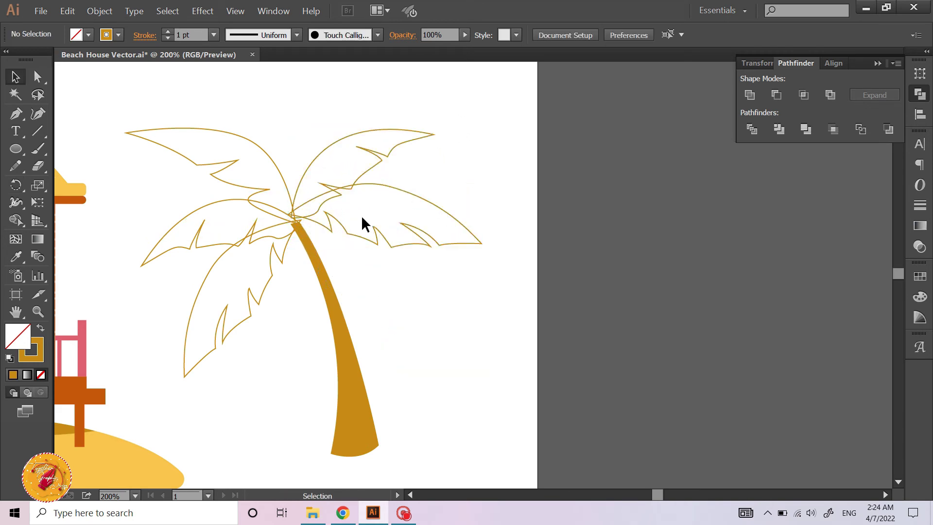
- Group all five fronds into one crown and resize it to sit compactly on the trunk top
{"action": "left_click_drag", "start_coordinate": [396, 223], "coordinate": [403, 220]}
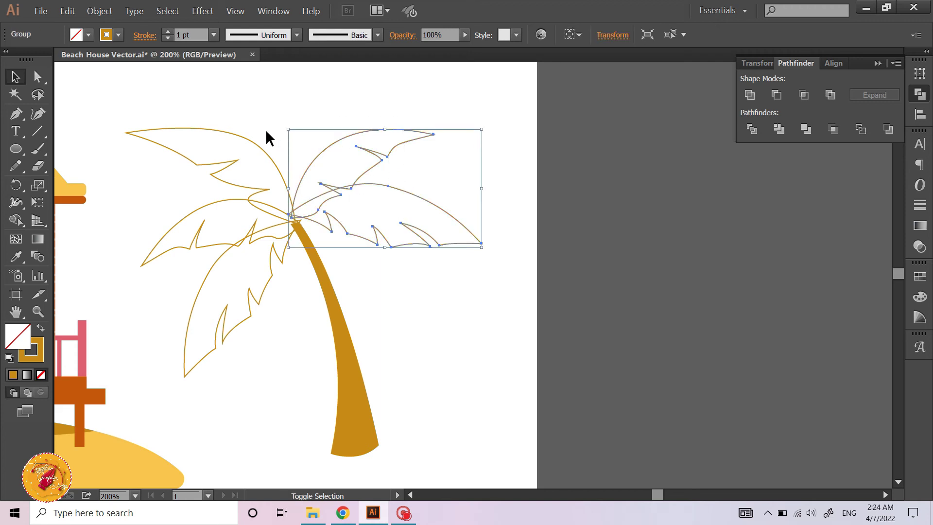
{"action": "left_click", "coordinate": [262, 145], "text": "shift"}
{"action": "left_click", "coordinate": [209, 272], "text": "shift"}
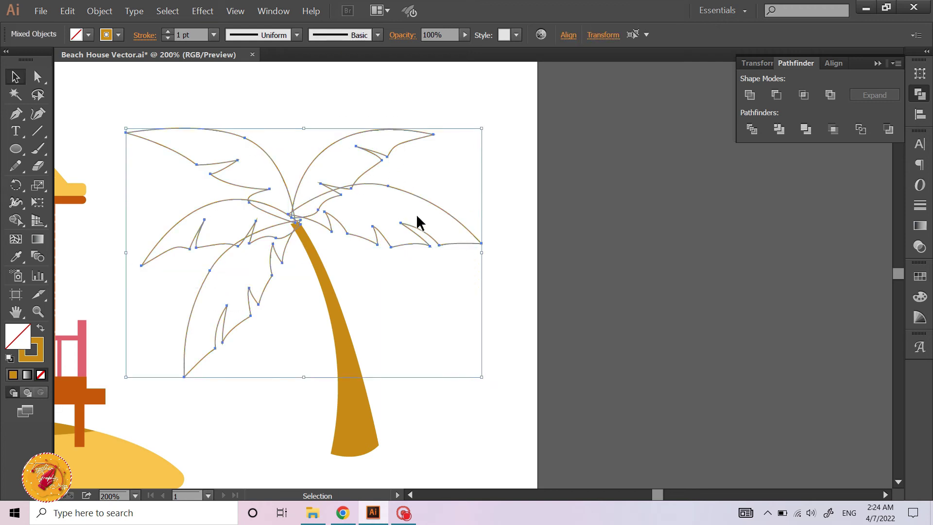
{"action": "key", "text": "ctrl+g"}
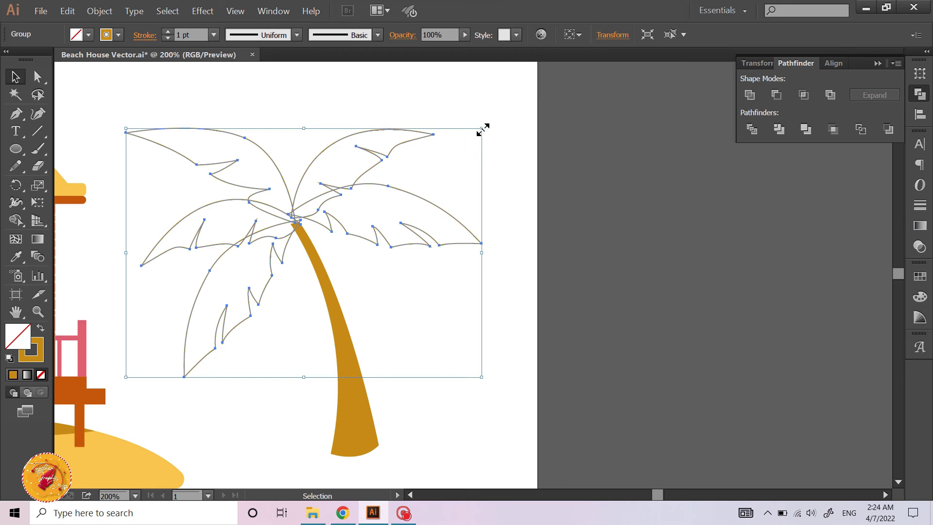
{"action": "left_click_drag", "start_coordinate": [483, 128], "coordinate": [425, 148]}
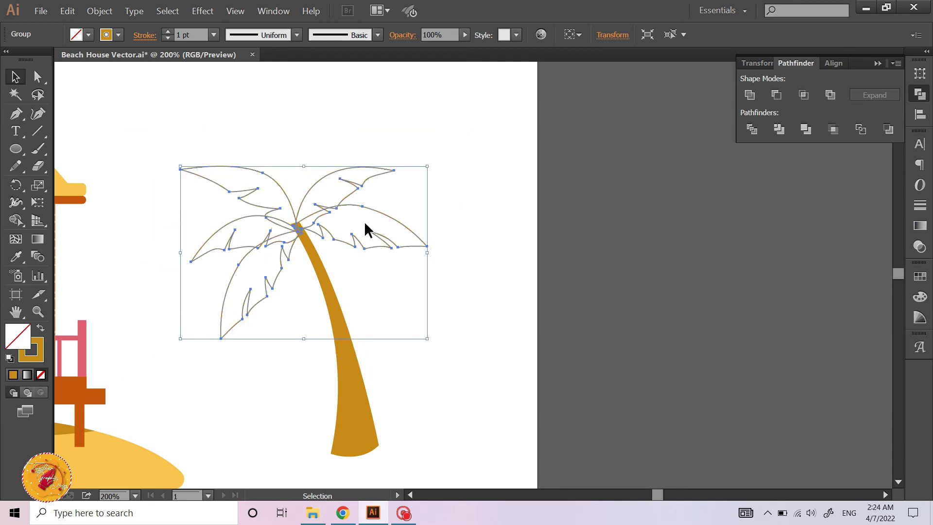
{"action": "left_click", "coordinate": [471, 150]}
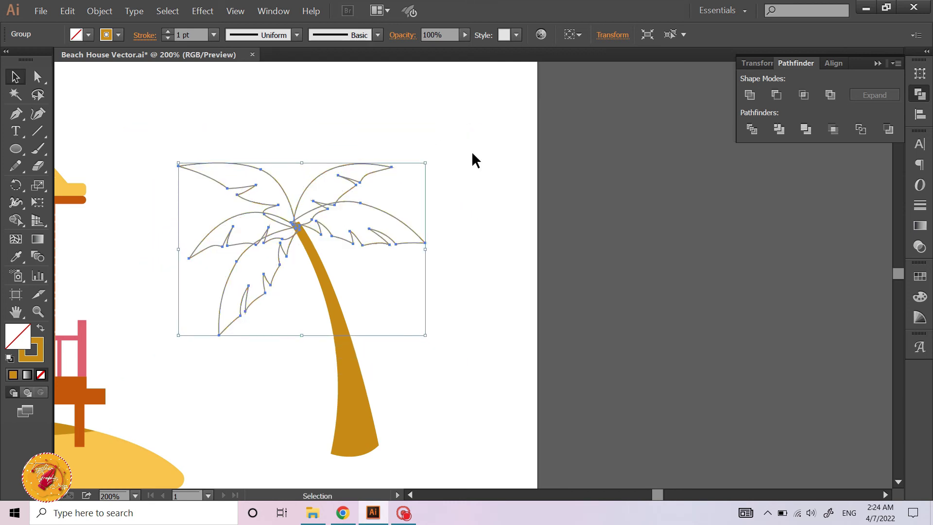
{"action": "left_click", "coordinate": [340, 202]}
{"action": "left_click_drag", "start_coordinate": [425, 163], "coordinate": [449, 146]}
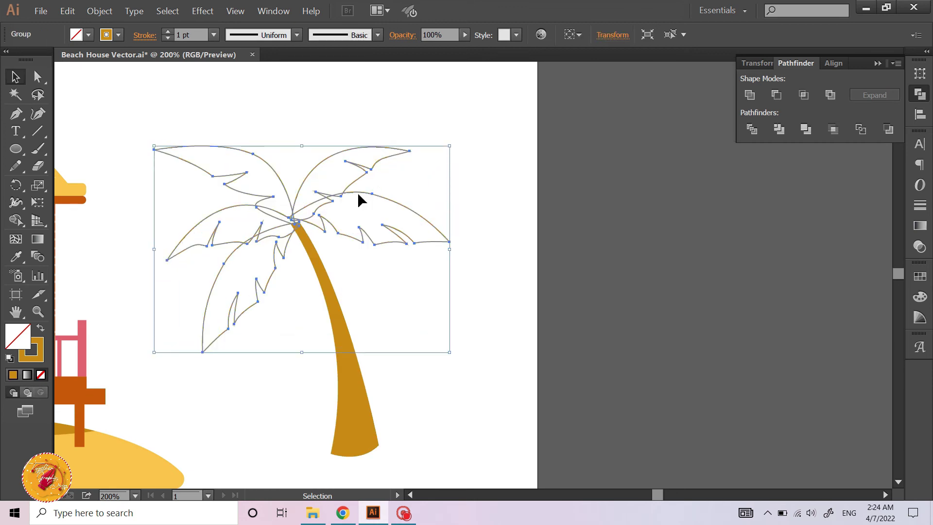
{"action": "left_click", "coordinate": [503, 179]}
{"action": "scroll", "coordinate": [297, 256], "scroll_direction": "up", "scroll_amount": 2}
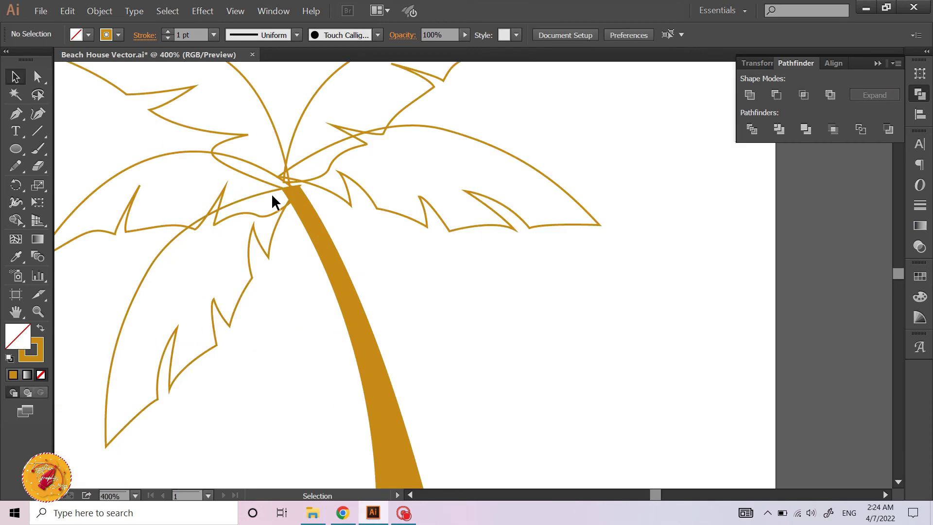
- Draw three overlapping coconut circles at the top of the palm trunk with the Ellipse tool
{"action": "scroll", "coordinate": [194, 197], "scroll_direction": "left", "scroll_amount": 2}
{"action": "key", "text": "l"}
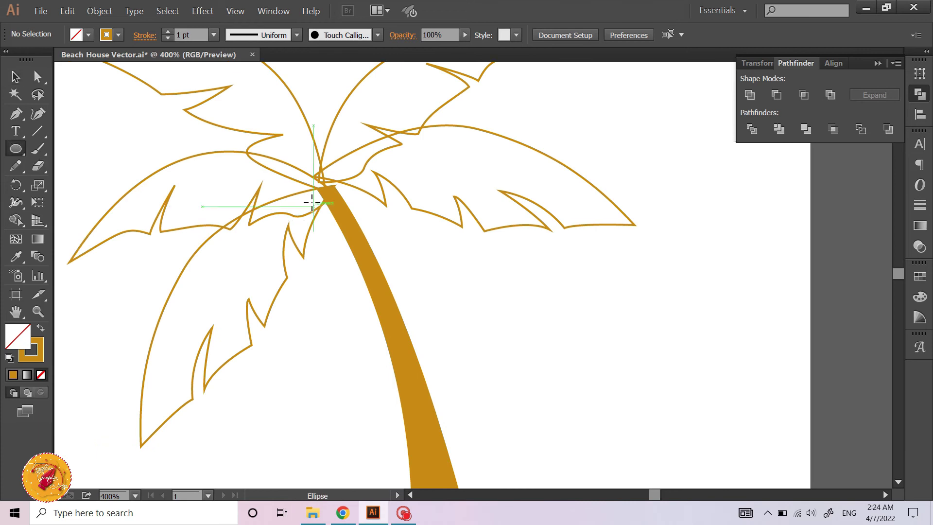
{"action": "left_click_drag", "start_coordinate": [303, 191], "coordinate": [339, 234]}
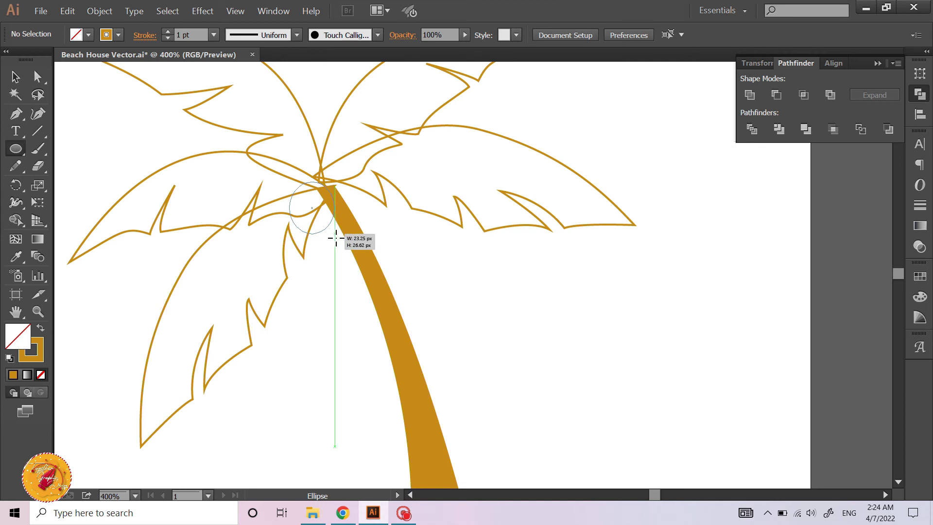
{"action": "left_click_drag", "start_coordinate": [335, 238], "coordinate": [344, 238]}
{"action": "scroll", "coordinate": [315, 189], "scroll_direction": "up", "scroll_amount": 1}
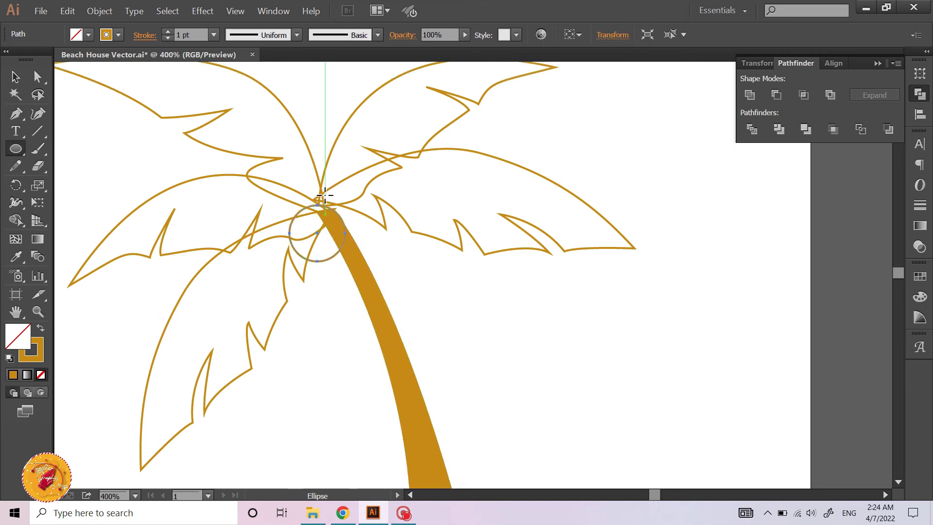
{"action": "scroll", "coordinate": [324, 195], "scroll_direction": "up", "scroll_amount": 1}
{"action": "left_click_drag", "start_coordinate": [318, 206], "coordinate": [368, 259]}
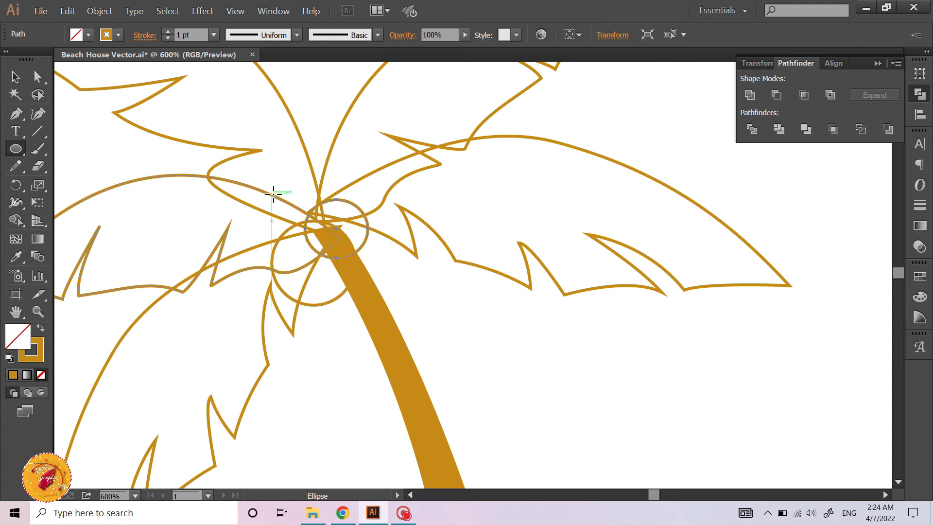
{"action": "left_click_drag", "start_coordinate": [262, 190], "coordinate": [331, 252]}
- Select the three circles and nudge them off to the right beside the artboard
{"action": "left_click", "coordinate": [21, 79]}
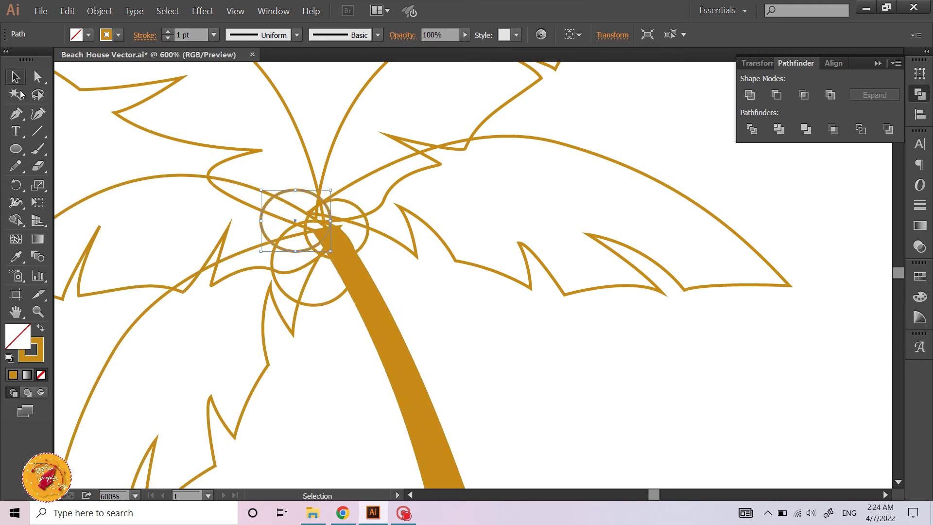
{"action": "left_click", "coordinate": [321, 301], "text": "shift"}
{"action": "key", "text": "ctrl+minus"}
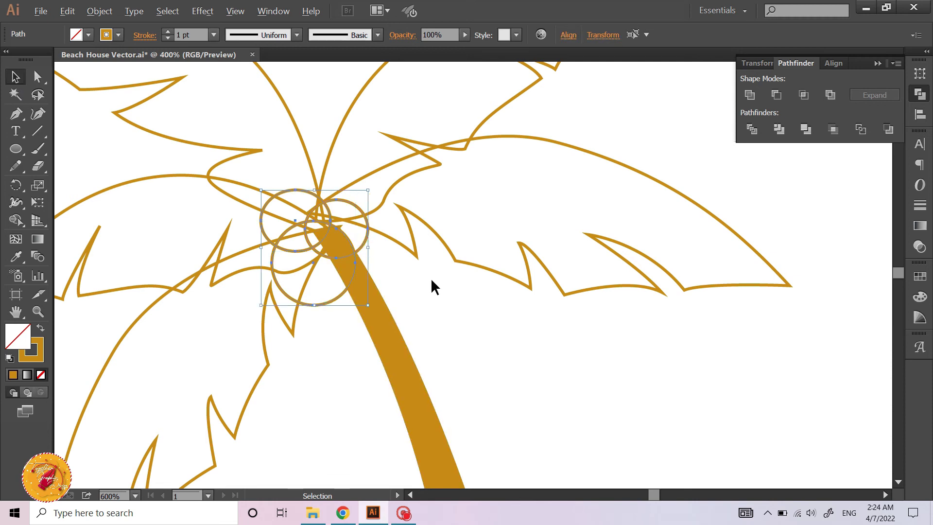
{"action": "key", "text": "ctrl+minus"}
{"action": "key", "text": "ctrl+minus"}
{"action": "key", "text": "shift+Right"}
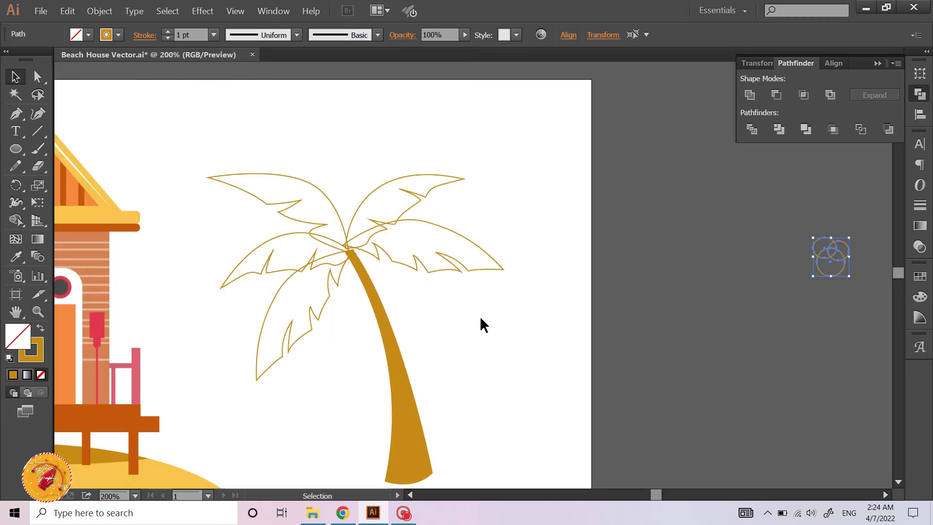
- Fill the three coconut circles with the dark orange swatch using the Eyedropper
{"action": "key", "text": "ctrl+z"}
{"action": "key", "text": "shift+Right"}
{"action": "key", "text": "shift+Right"}
{"action": "key", "text": "shift+Right"}
{"action": "key", "text": "shift+Right"}
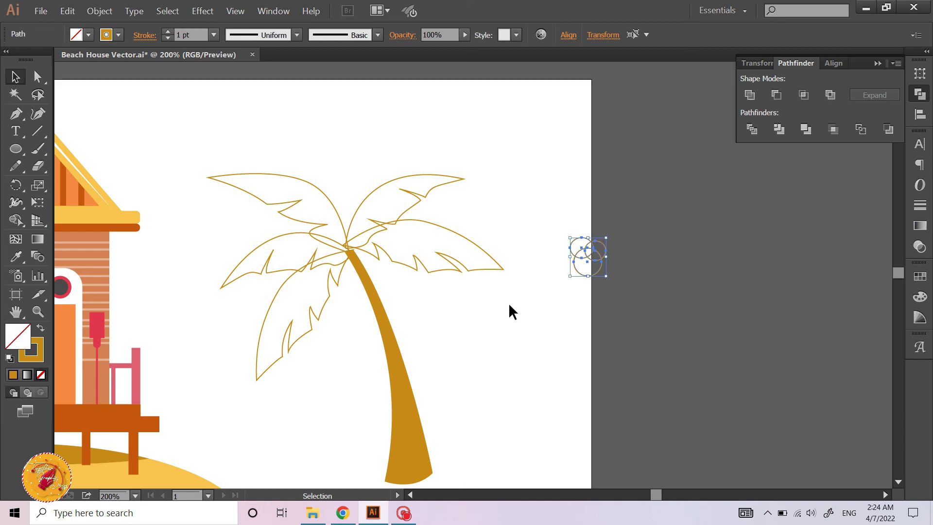
{"action": "key", "text": "ctrl+minus"}
{"action": "key", "text": "ctrl+minus"}
{"action": "key", "text": "ctrl+minus"}
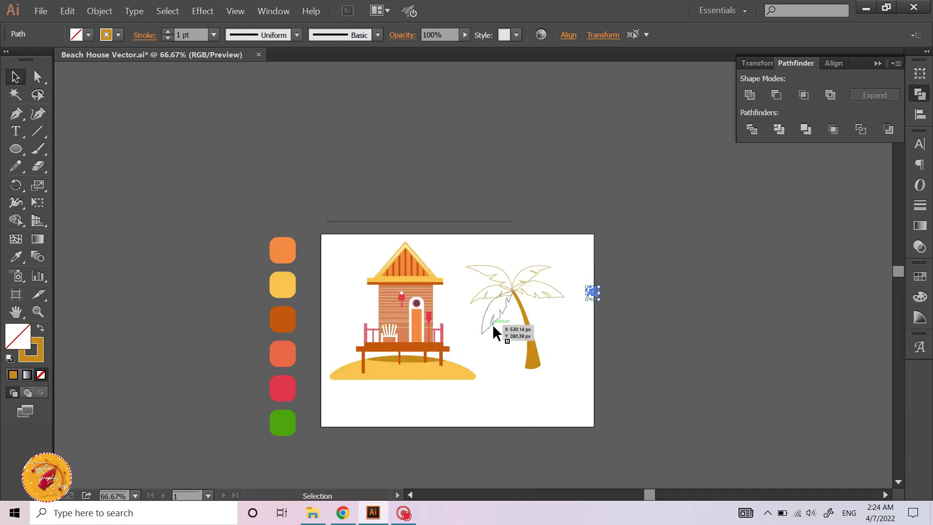
{"action": "key", "text": "i"}
{"action": "left_click", "coordinate": [286, 314]}
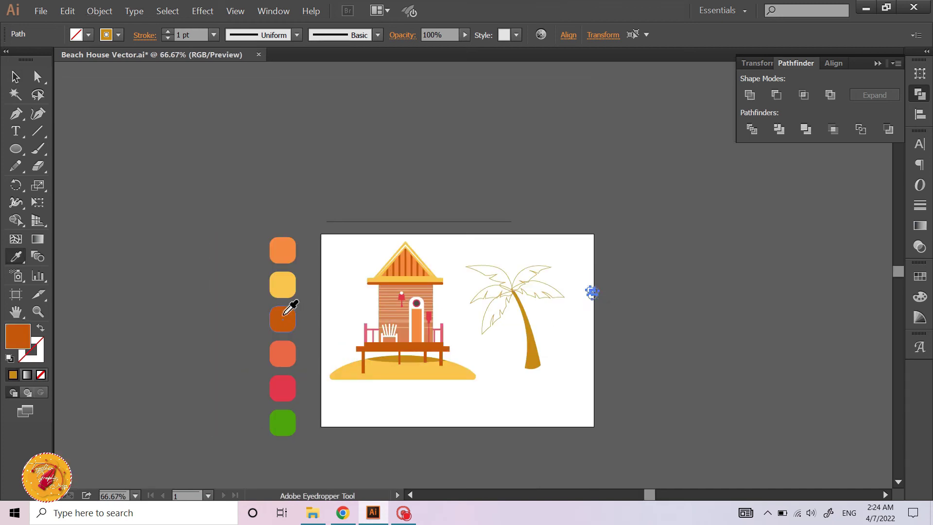
{"action": "left_click", "coordinate": [15, 76]}
{"action": "left_click", "coordinate": [288, 161]}
{"action": "scroll", "coordinate": [593, 292], "scroll_direction": "up", "scroll_amount": 3, "text": "alt"}
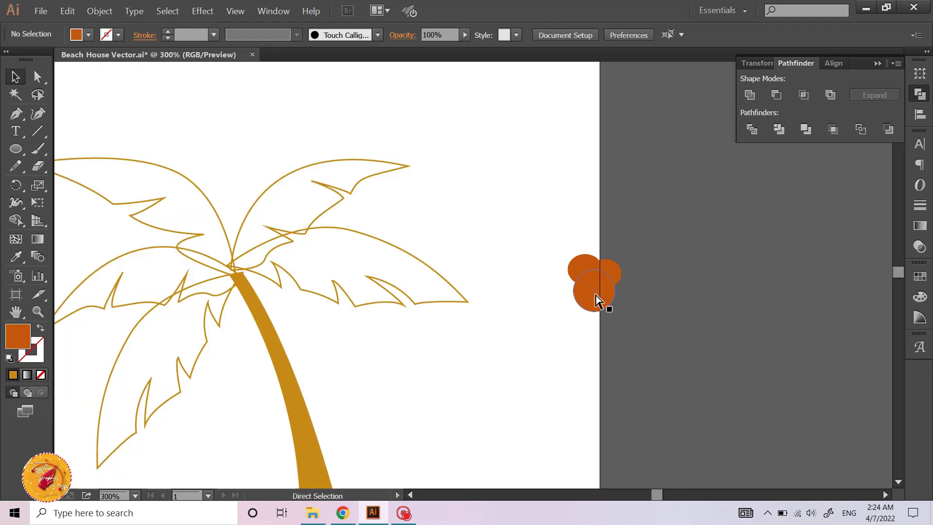
{"action": "scroll", "coordinate": [588, 294], "scroll_direction": "up", "scroll_amount": 3, "text": "alt"}
{"action": "scroll", "coordinate": [487, 265], "scroll_direction": "up", "scroll_amount": 1, "text": "alt"}
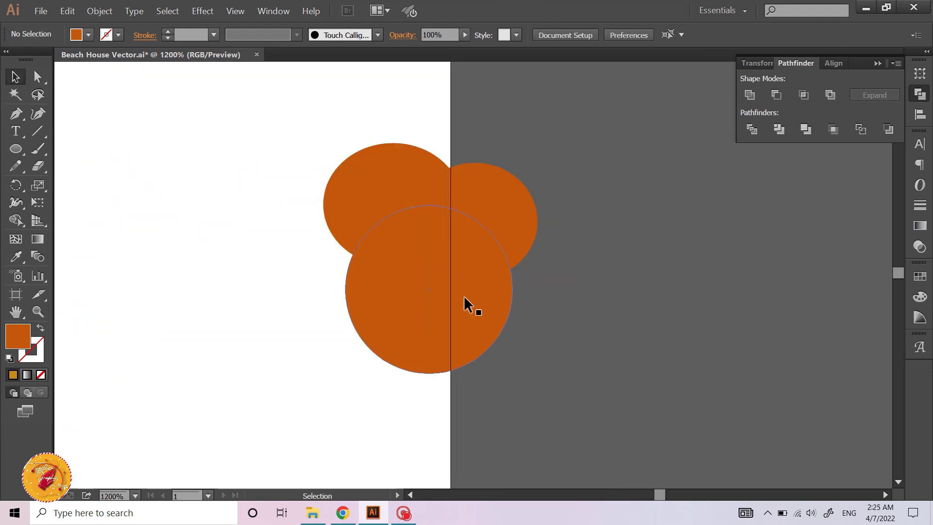
- Draw a small ellipse on each of the three coconuts and group the three ellipses
{"action": "key", "text": "l"}
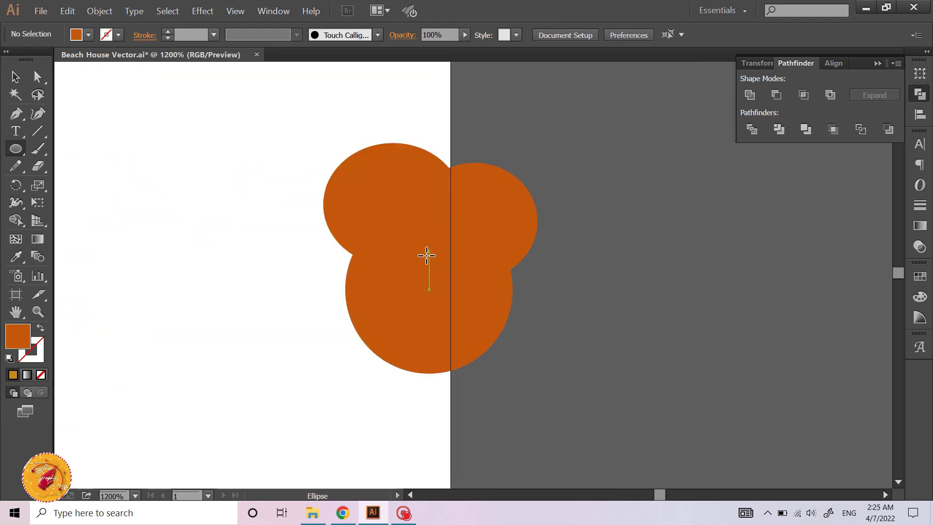
{"action": "left_click_drag", "start_coordinate": [451, 278], "coordinate": [475, 300]}
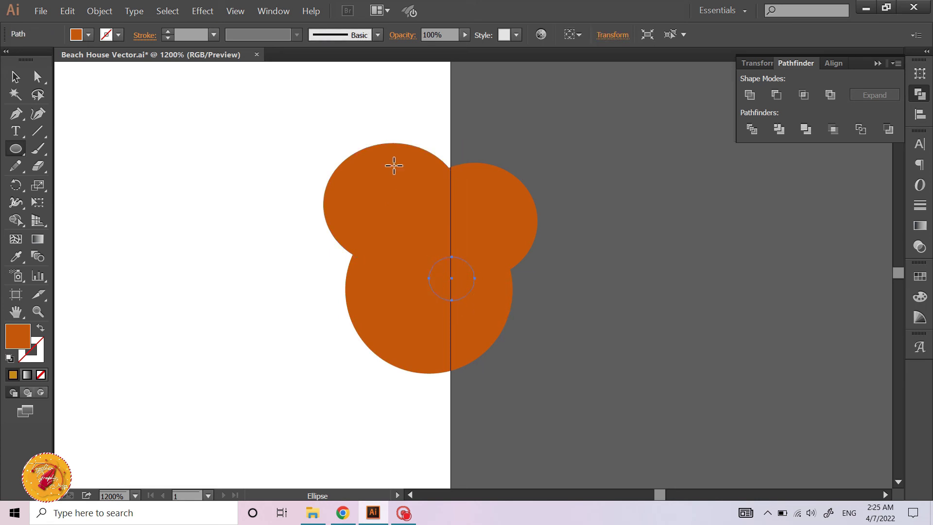
{"action": "left_click_drag", "start_coordinate": [379, 162], "coordinate": [417, 186]}
{"action": "left_click_drag", "start_coordinate": [501, 199], "coordinate": [524, 234]}
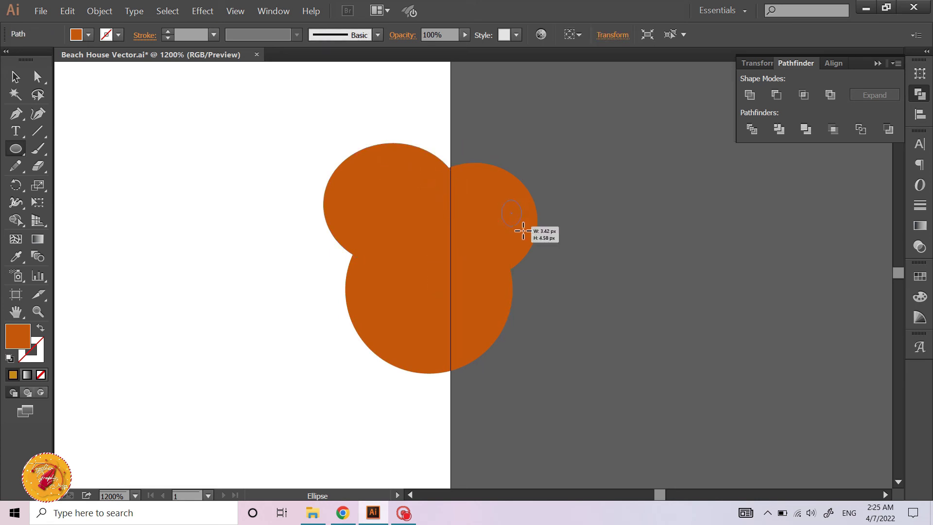
{"action": "left_click", "coordinate": [16, 77]}
{"action": "left_click", "coordinate": [400, 171], "text": "shift"}
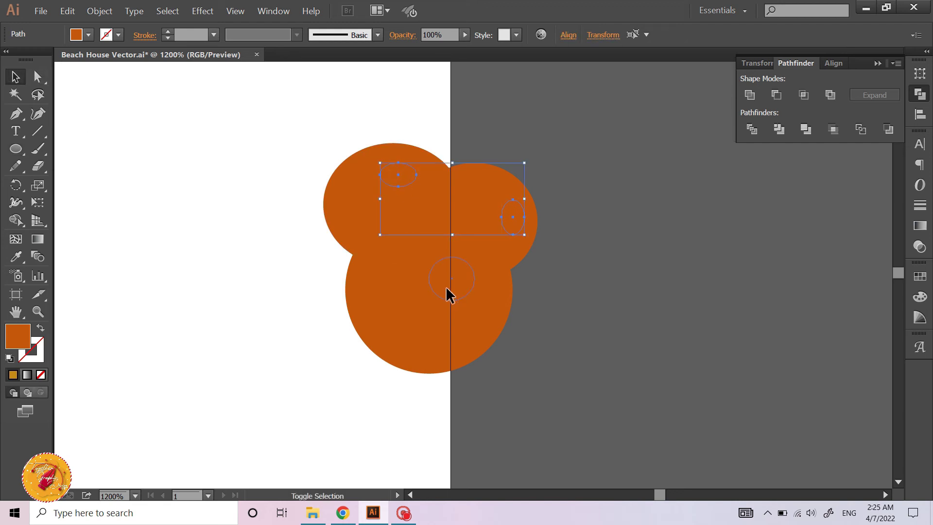
{"action": "left_click", "coordinate": [446, 288], "text": "shift"}
{"action": "key", "text": "ctrl+g"}
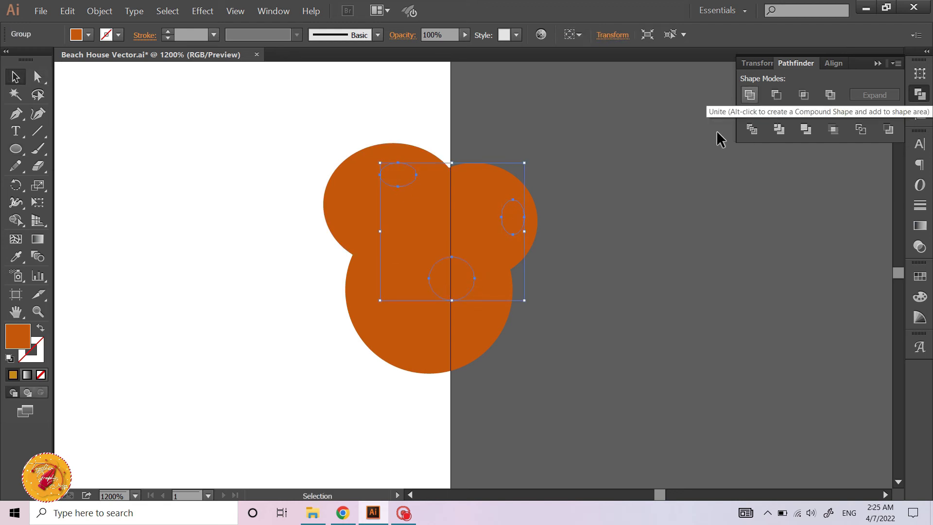
- Set the ellipse group's opacity to 50% in the Transparency panel
{"action": "left_click", "coordinate": [920, 225]}
{"action": "left_click", "coordinate": [919, 246]}
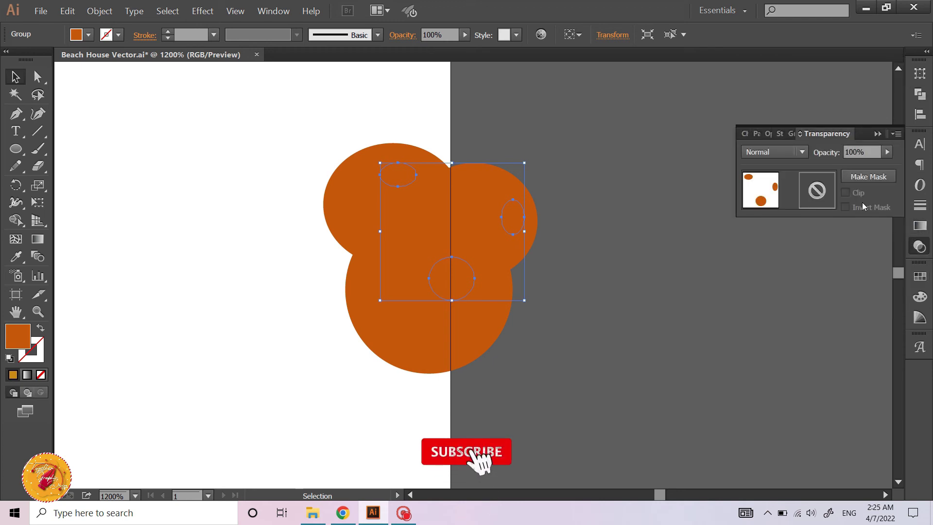
{"action": "left_click", "coordinate": [861, 152]}
{"action": "type", "text": "50"}
{"action": "key", "text": "Return"}
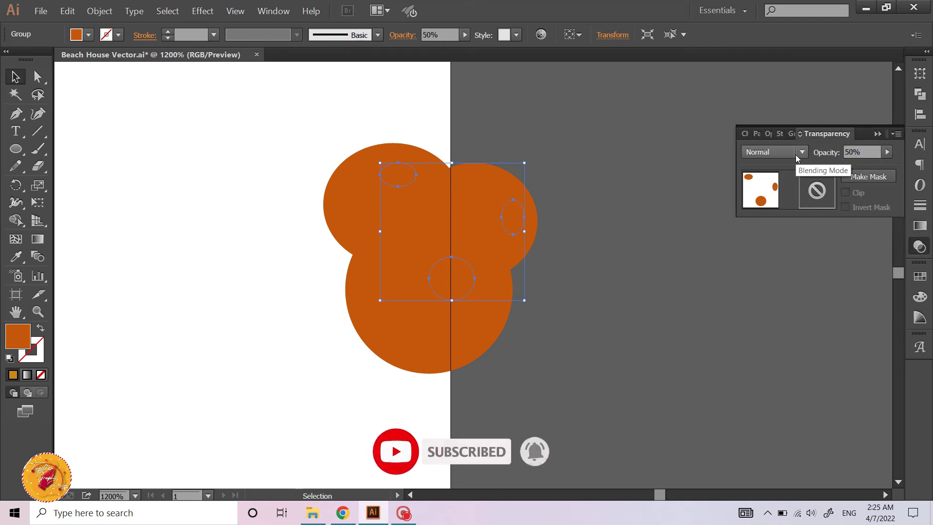
{"action": "left_click", "coordinate": [869, 151]}
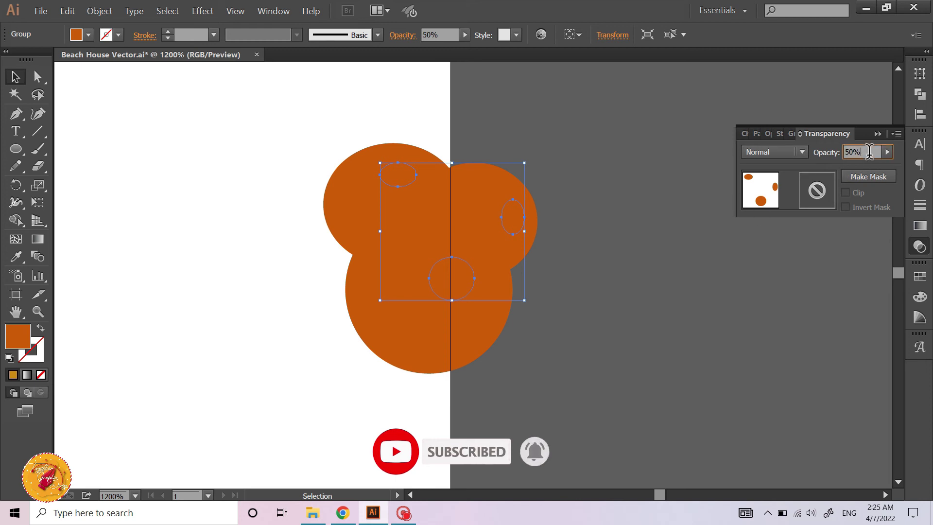
{"action": "type", "text": "100"}
{"action": "left_click", "coordinate": [614, 296]}
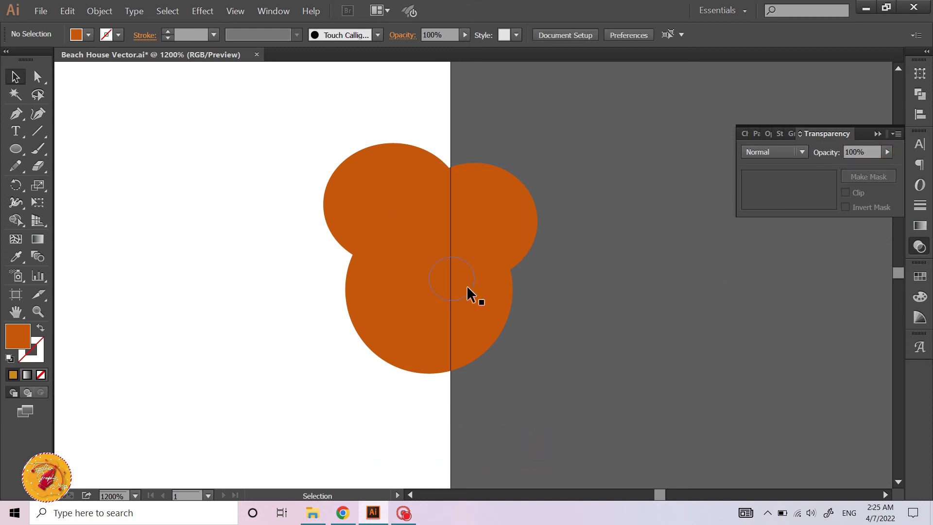
{"action": "left_click", "coordinate": [467, 287]}
{"action": "key", "text": "ctrl"}
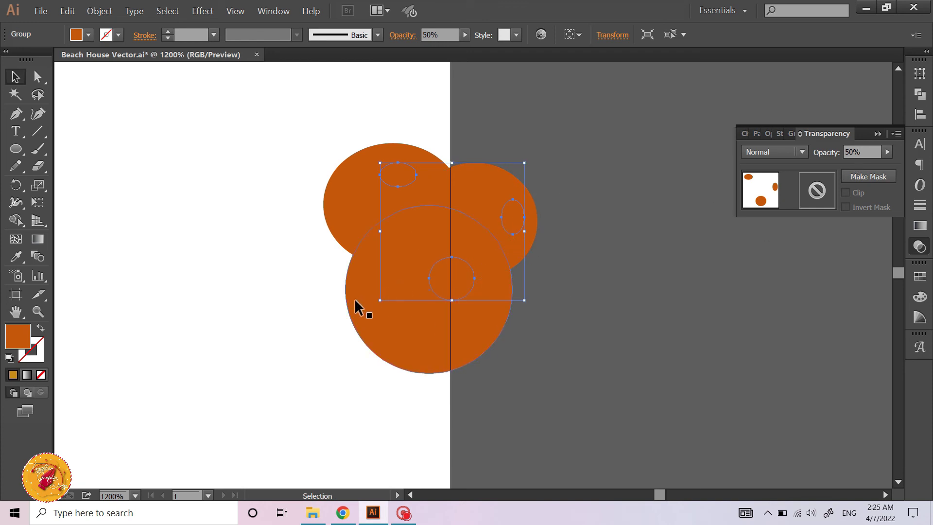
- Lighten the coconut highlight spots to a pale orange (E8A272)
{"action": "double_click", "coordinate": [19, 346]}
{"action": "left_click", "coordinate": [574, 174]}
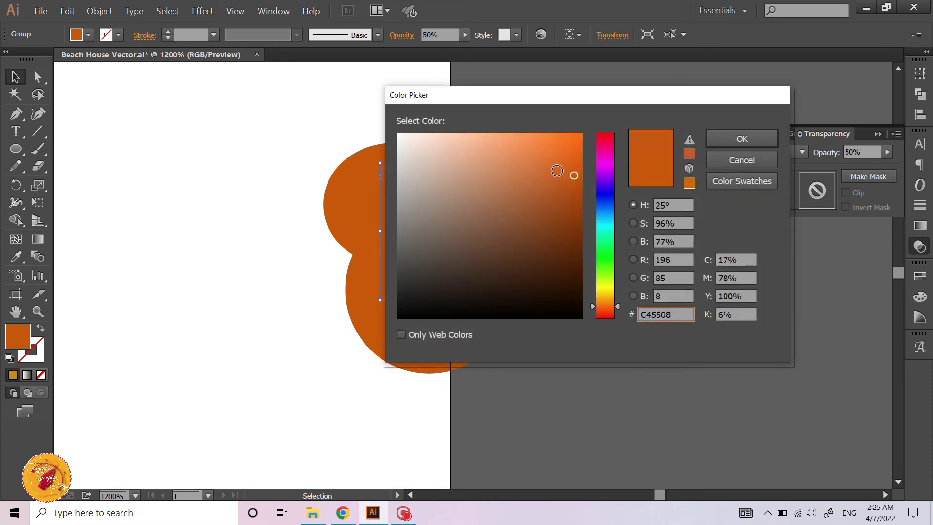
{"action": "left_click", "coordinate": [532, 163]}
{"action": "left_click", "coordinate": [742, 138]}
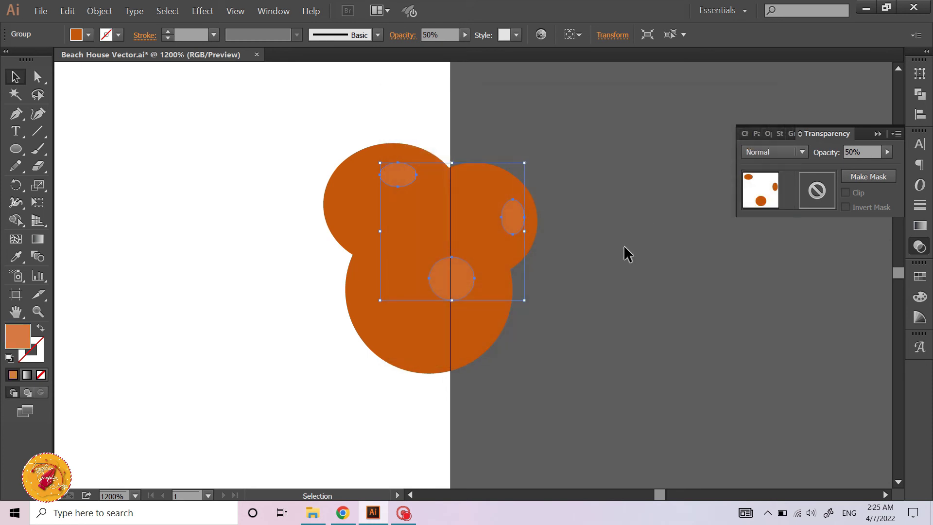
{"action": "double_click", "coordinate": [13, 342]}
{"action": "left_click", "coordinate": [490, 149]}
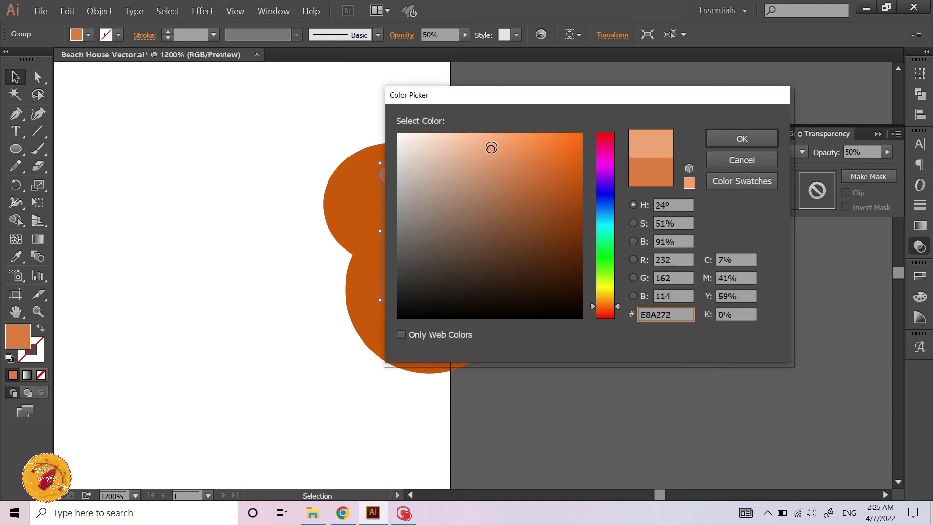
{"action": "left_click", "coordinate": [736, 141]}
{"action": "left_click", "coordinate": [660, 248]}
- Fill the top-left coconut with darker brown B5531F
{"action": "left_click", "coordinate": [339, 208]}
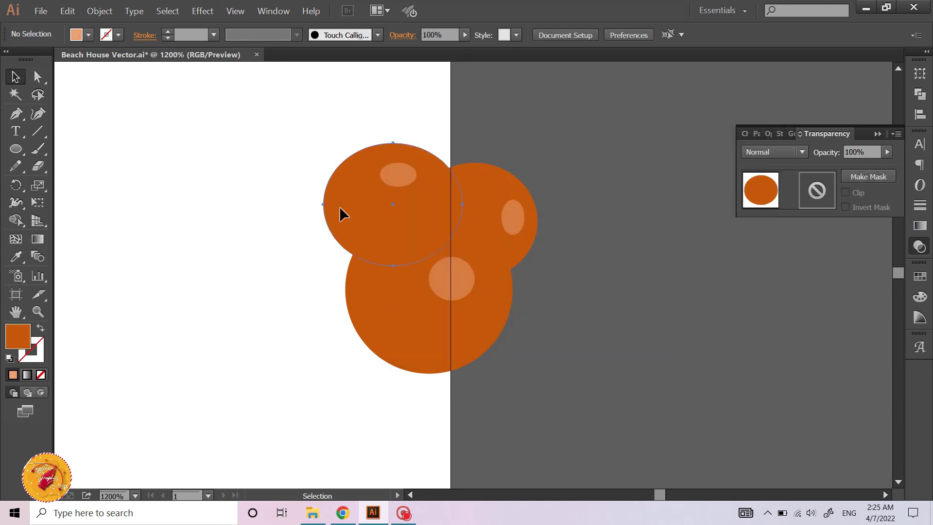
{"action": "double_click", "coordinate": [16, 342]}
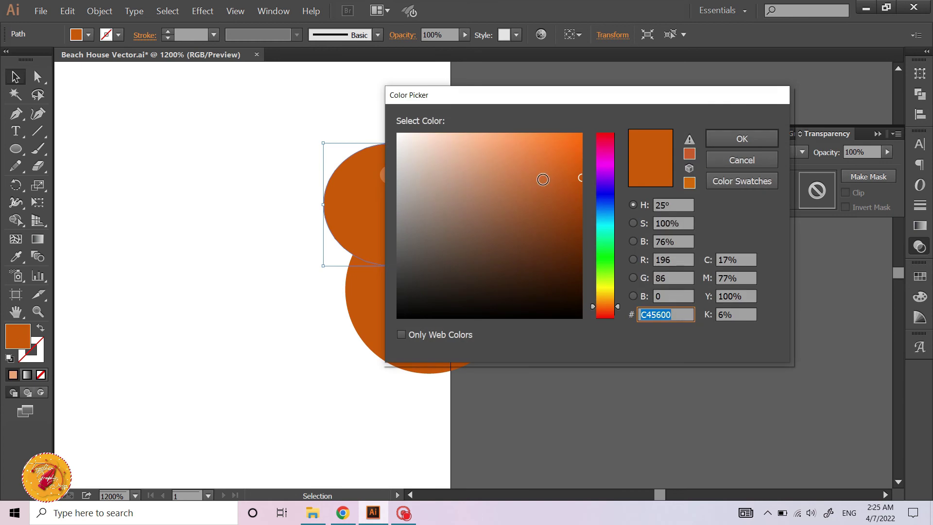
{"action": "type", "text": "B5531F"}
{"action": "left_click", "coordinate": [742, 139]}
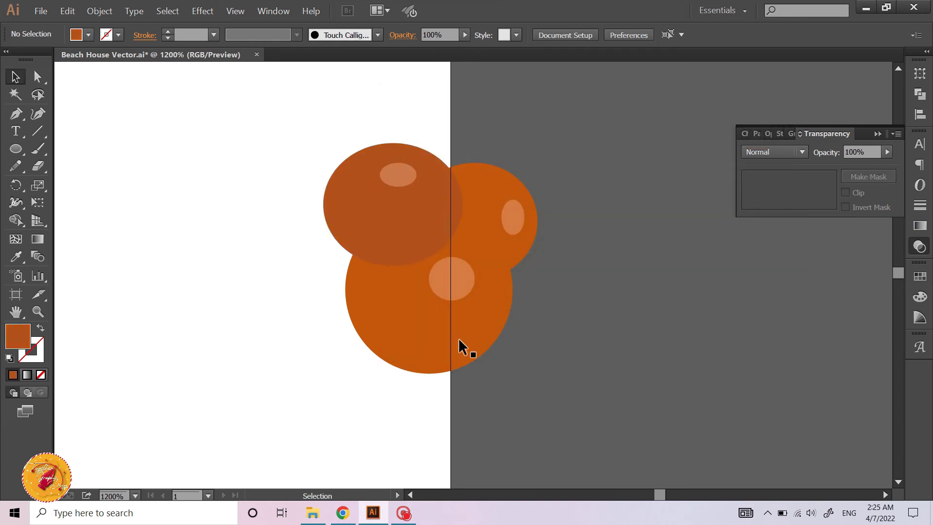
- Fill the front coconut with lighter orange C96A2B, then check the highlight and right coconut selections
{"action": "left_click", "coordinate": [459, 337]}
{"action": "double_click", "coordinate": [27, 340]}
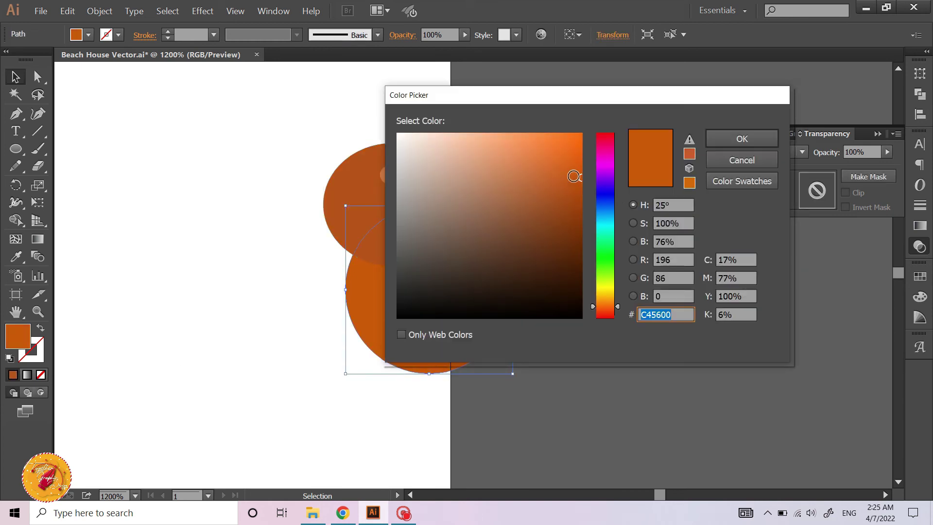
{"action": "type", "text": "C96A2B"}
{"action": "key", "text": "Return"}
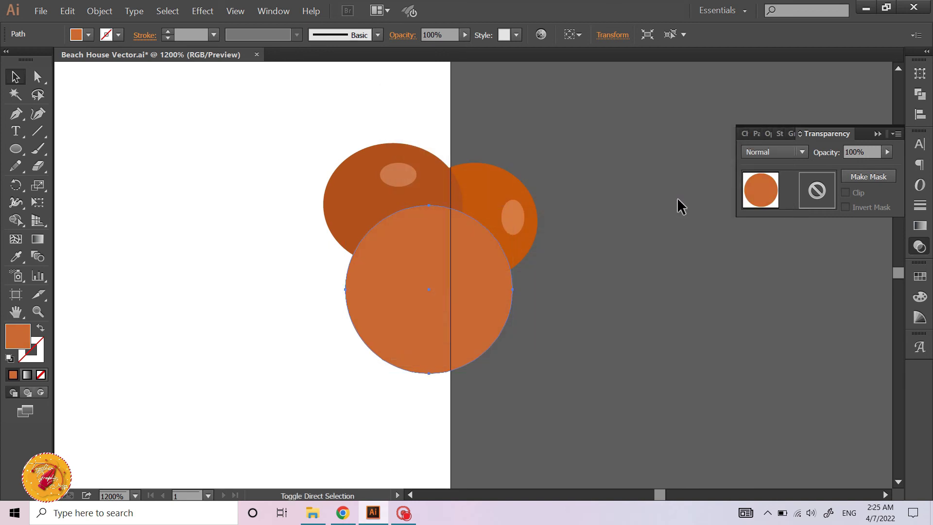
{"action": "left_click", "coordinate": [642, 246]}
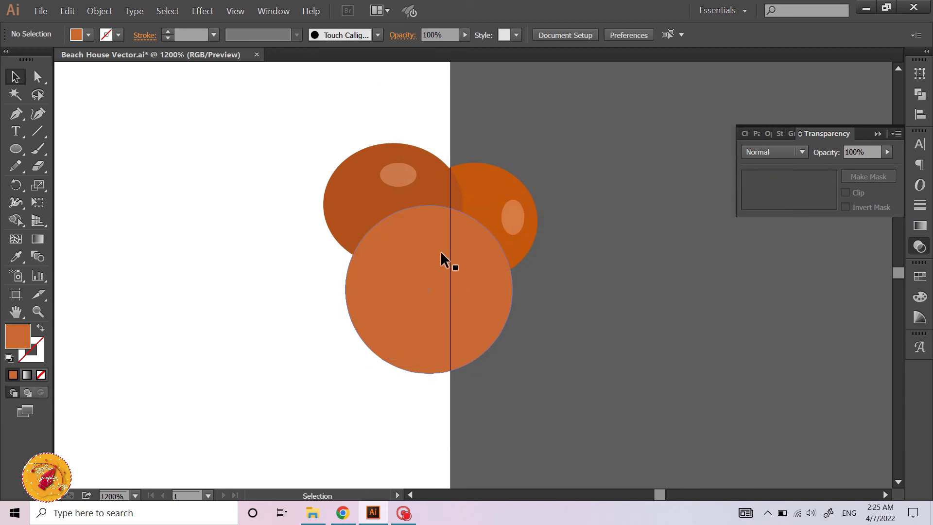
{"action": "left_click", "coordinate": [512, 220]}
{"action": "left_click", "coordinate": [535, 194]}
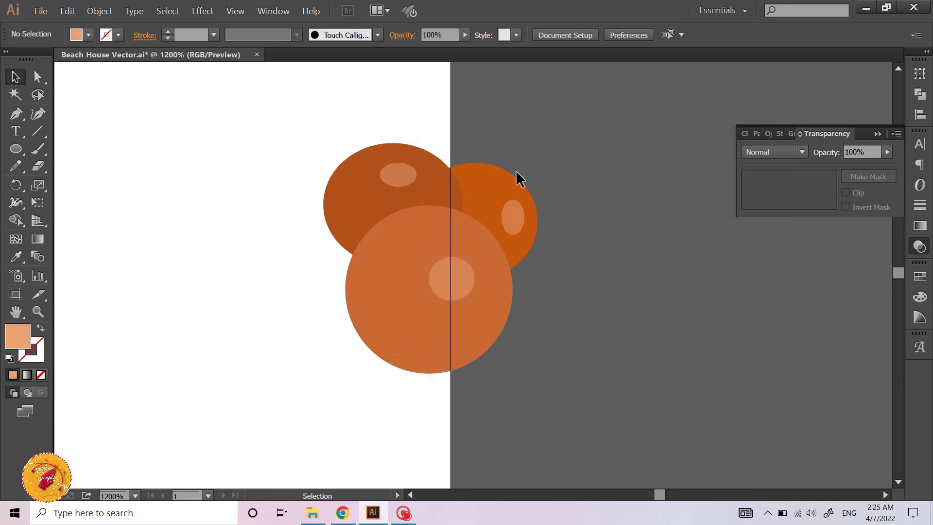
{"action": "left_click", "coordinate": [456, 203]}
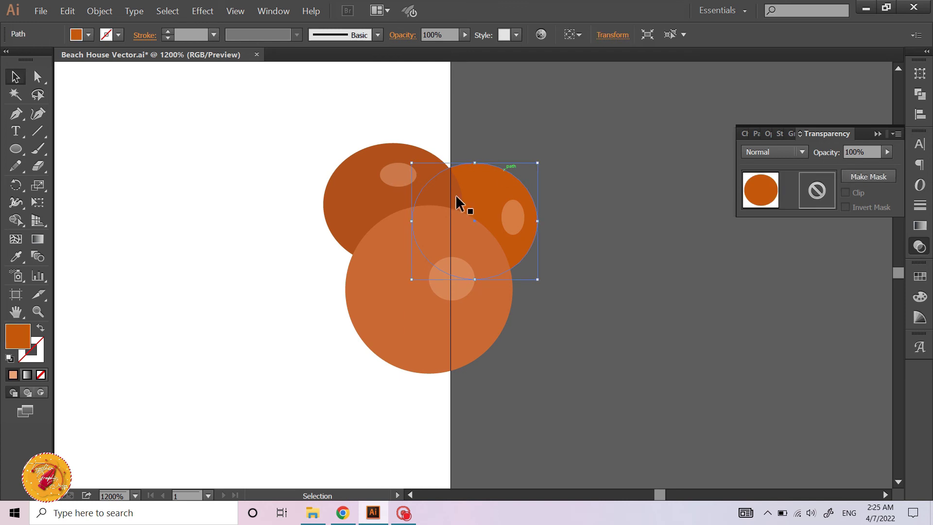
{"action": "left_click", "coordinate": [182, 187]}
- Nudge the coconut cluster left toward the palm with Shift+Left
{"action": "left_click_drag", "start_coordinate": [559, 363], "coordinate": [556, 365]}
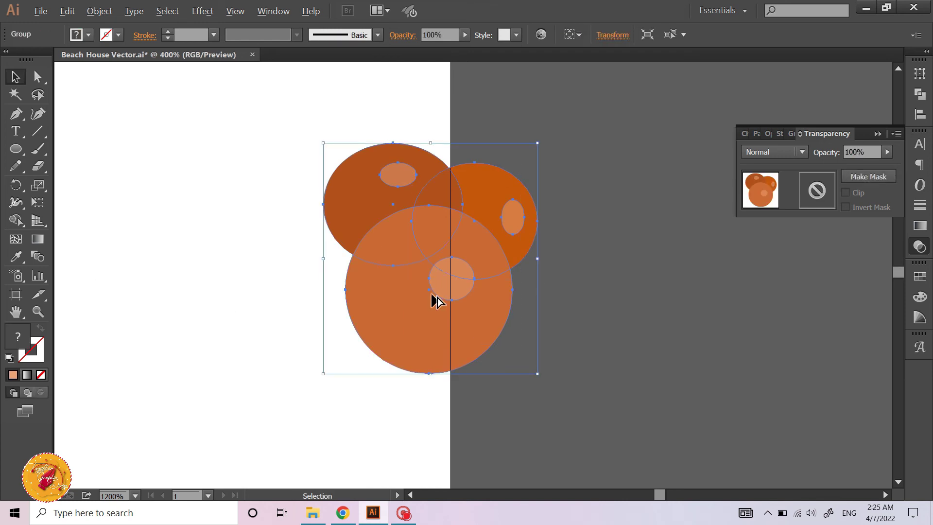
{"action": "key", "text": "ctrl+minus"}
{"action": "key", "text": "ctrl+minus"}
{"action": "key", "text": "ctrl+minus"}
{"action": "key", "text": "v"}
{"action": "key", "text": "shift+Left"}
{"action": "key", "text": "shift+Left"}
{"action": "key", "text": "shift+Left"}
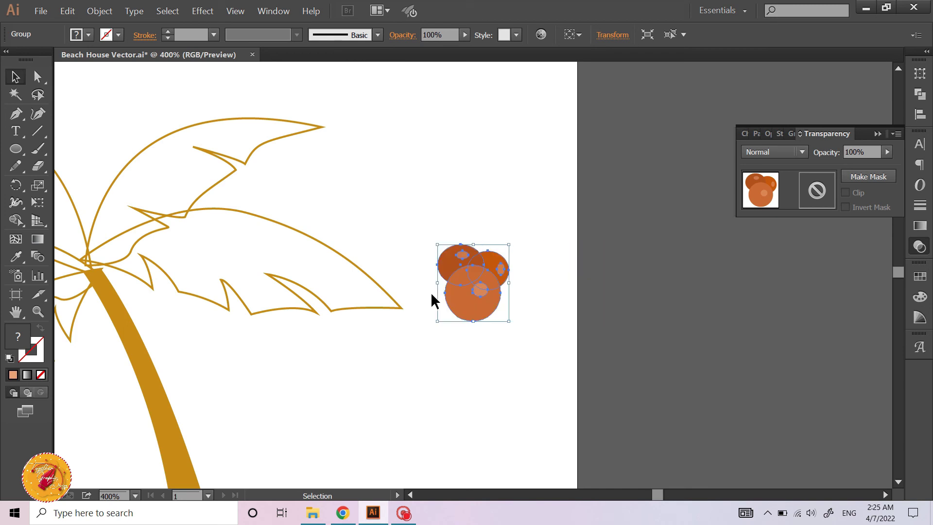
{"action": "key", "text": "shift+Left"}
{"action": "key", "text": "shift+Left"}
{"action": "key", "text": "shift+Left"}
{"action": "key", "text": "shift+Left"}
{"action": "key", "text": "shift+Left"}
{"action": "key", "text": "shift+Left"}
{"action": "key", "text": "shift+Left"}
{"action": "key", "text": "shift+Left"}
{"action": "key", "text": "shift+Left"}
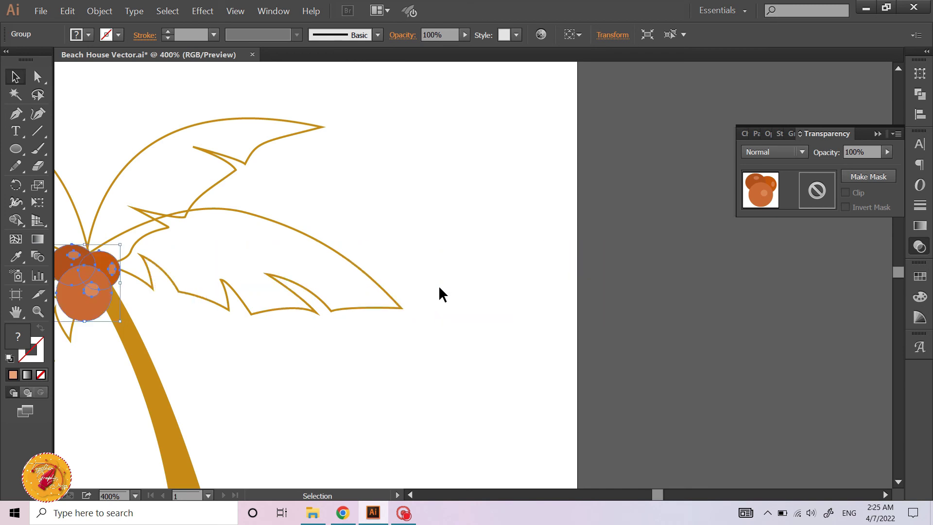
{"action": "left_click", "coordinate": [438, 287]}
- Zoom out to the whole palm tree and ungroup the palm leaves
{"action": "scroll", "coordinate": [439, 293], "scroll_direction": "left", "scroll_amount": 3}
{"action": "scroll", "coordinate": [378, 343], "scroll_direction": "left", "scroll_amount": 3}
{"action": "key", "text": "ctrl+minus"}
{"action": "scroll", "coordinate": [432, 316], "scroll_direction": "left", "scroll_amount": 2}
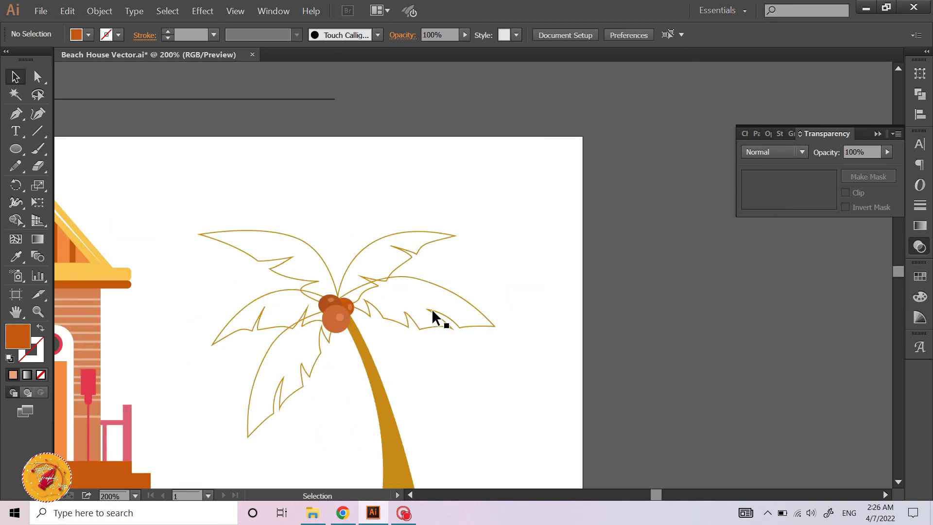
{"action": "scroll", "coordinate": [371, 345], "scroll_direction": "down", "scroll_amount": 2}
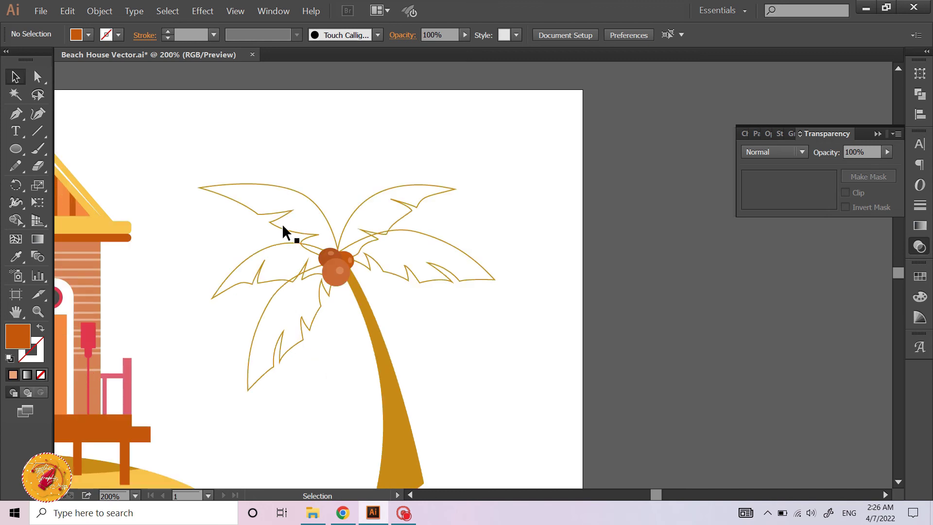
{"action": "left_click_drag", "start_coordinate": [196, 263], "coordinate": [277, 366]}
{"action": "key", "text": "ctrl+minus"}
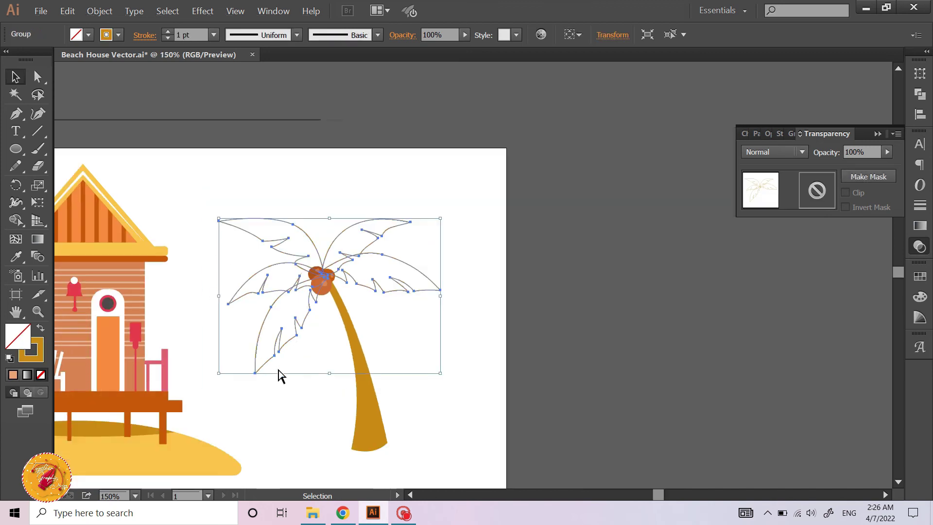
{"action": "scroll", "coordinate": [277, 369], "scroll_direction": "left", "scroll_amount": 2}
{"action": "right_click", "coordinate": [343, 302]}
{"action": "left_click", "coordinate": [374, 361]}
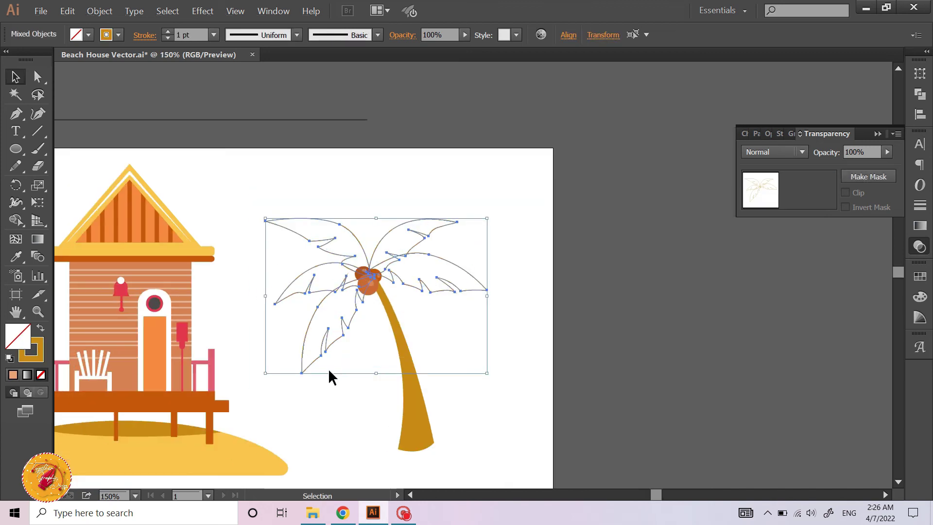
- Inspect the palm leaf groups, then undo the last coconut move
{"action": "left_click_drag", "start_coordinate": [268, 269], "coordinate": [316, 357]}
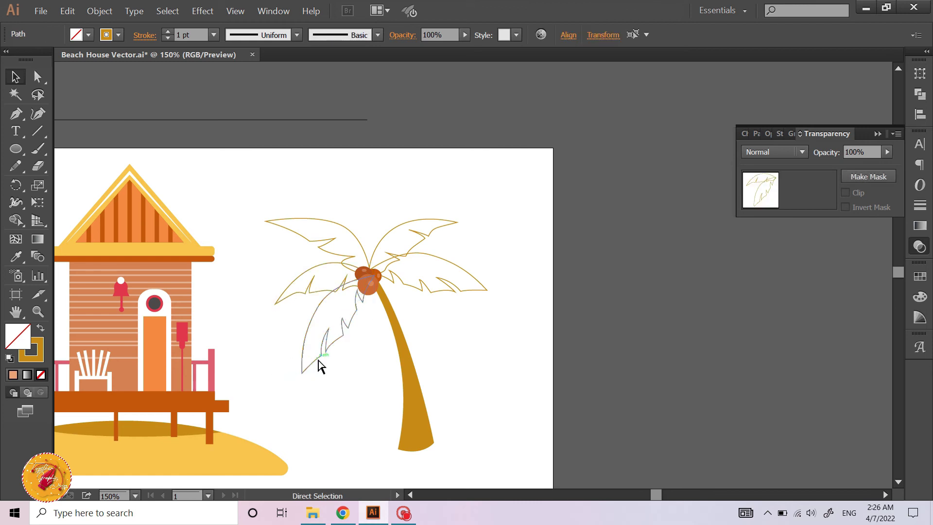
{"action": "key", "text": "ctrl"}
{"action": "left_click", "coordinate": [301, 358]}
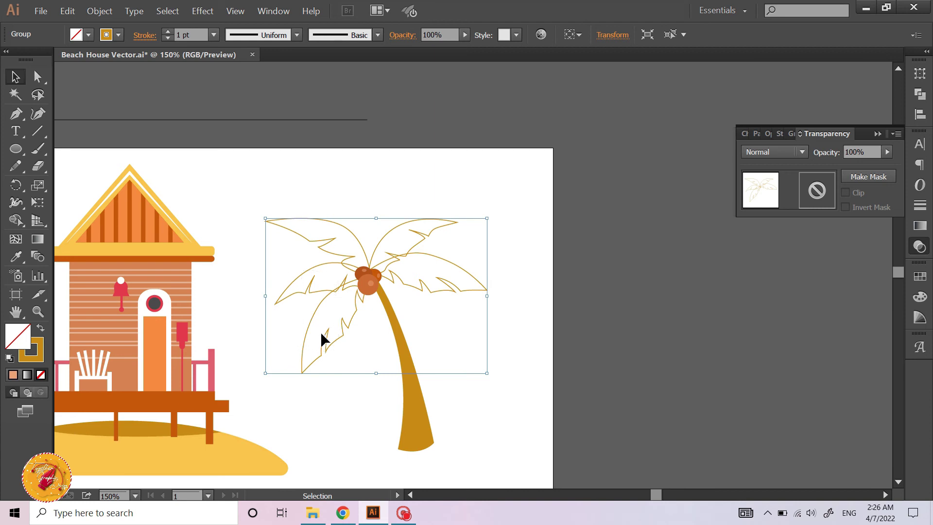
{"action": "left_click", "coordinate": [254, 267]}
{"action": "left_click", "coordinate": [291, 285]}
{"action": "key", "text": "ctrl+z"}
{"action": "left_click", "coordinate": [272, 278]}
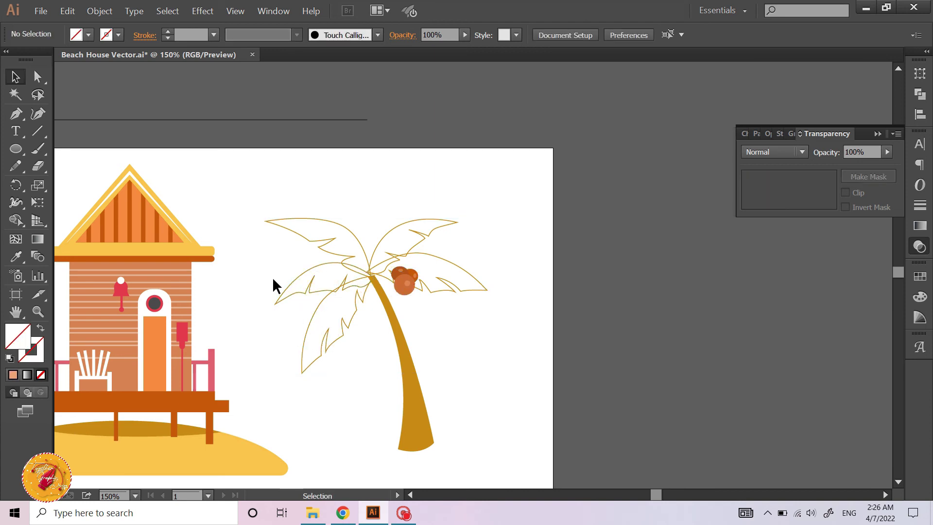
- Redo the coconut move onto the trunk top and select the palm tree group
{"action": "left_click", "coordinate": [404, 287]}
{"action": "key", "text": "ctrl+shift+z"}
{"action": "left_click", "coordinate": [362, 327]}
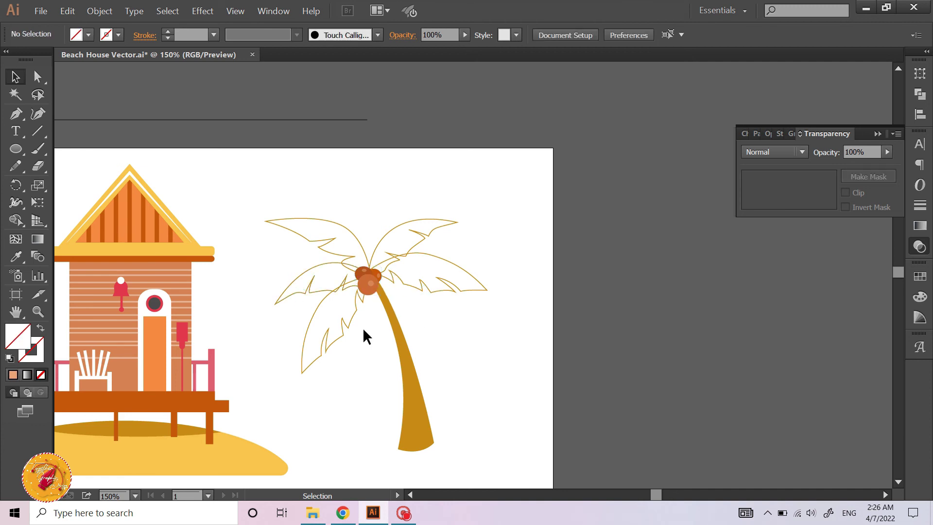
{"action": "left_click", "coordinate": [307, 359]}
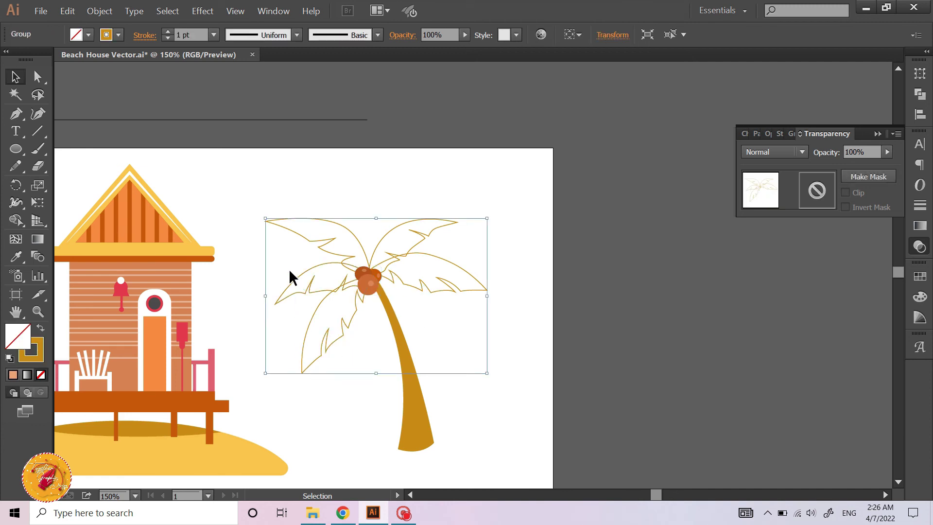
{"action": "left_click", "coordinate": [267, 294]}
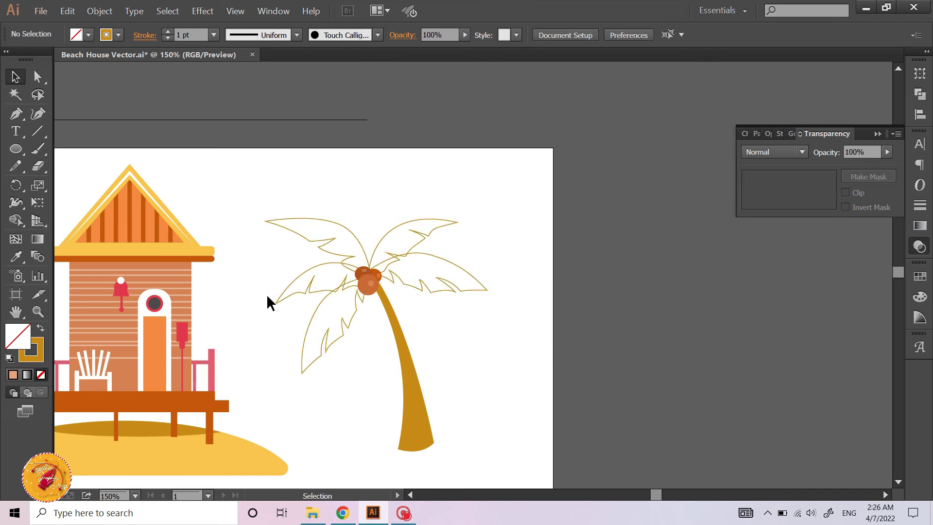
{"action": "left_click_drag", "start_coordinate": [267, 297], "coordinate": [300, 334]}
- Ungroup the palm, group the two left leaves and fill them with the green swatch
{"action": "right_click", "coordinate": [316, 277]}
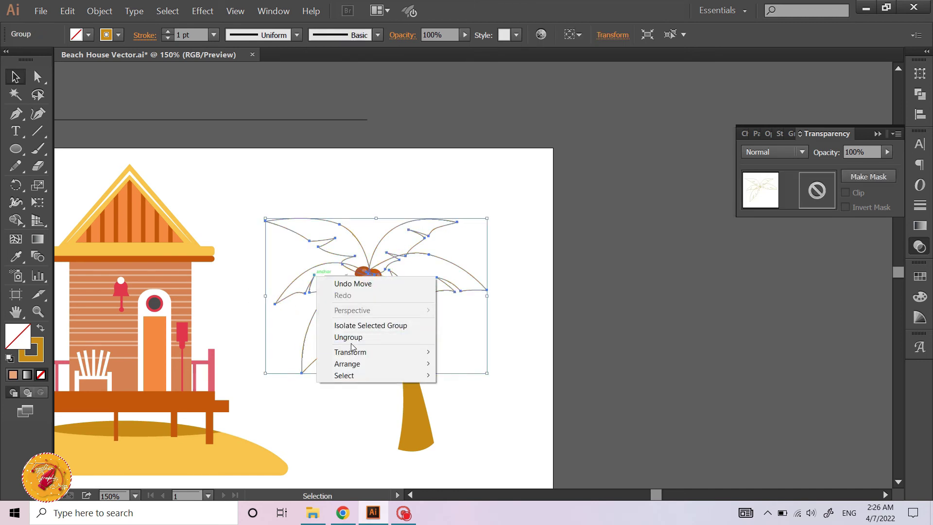
{"action": "left_click", "coordinate": [351, 339]}
{"action": "left_click", "coordinate": [342, 343]}
{"action": "left_click_drag", "start_coordinate": [342, 343], "coordinate": [272, 275]}
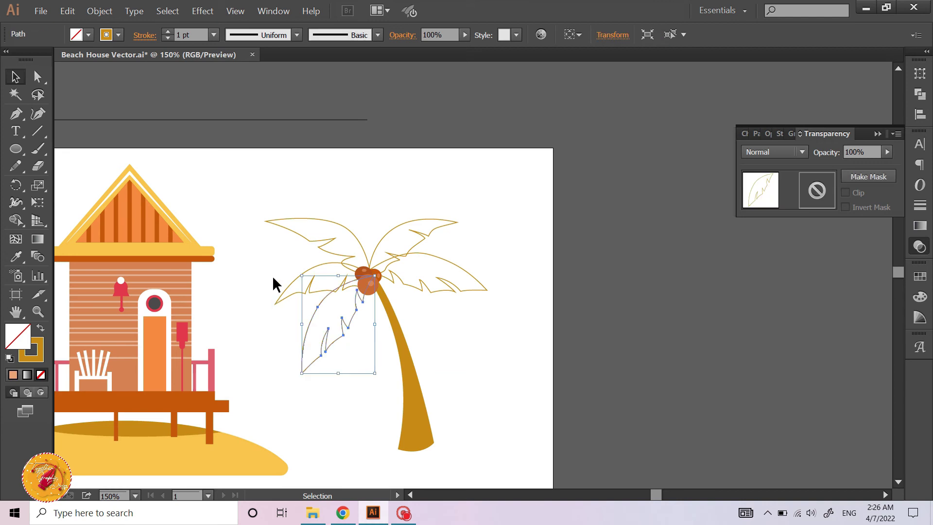
{"action": "key", "text": "ctrl+g"}
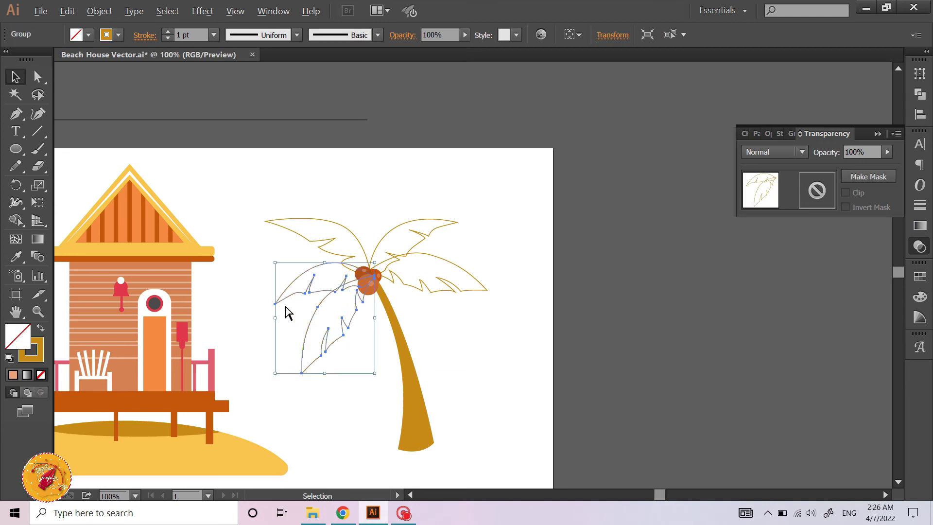
{"action": "key", "text": "ctrl+1"}
{"action": "key", "text": "i"}
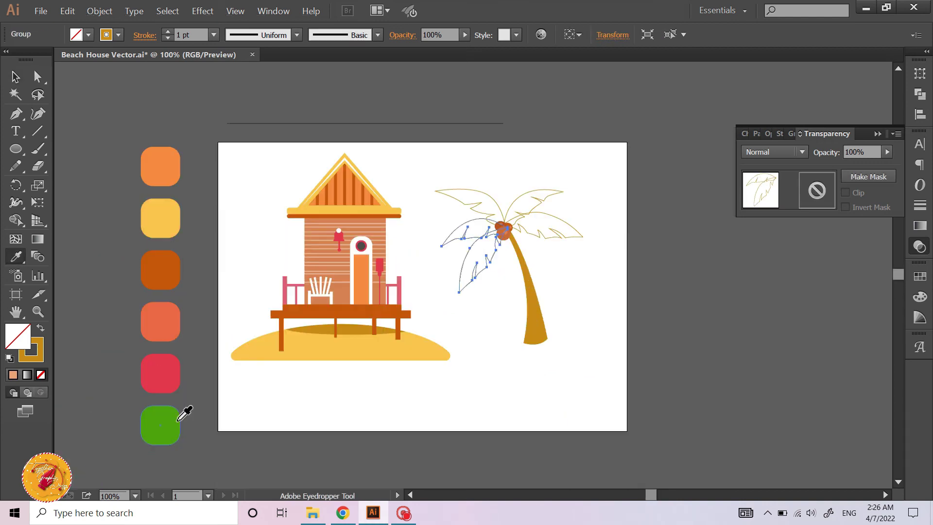
{"action": "left_click", "coordinate": [168, 421]}
{"action": "left_click", "coordinate": [15, 76]}
- Eyedrop the leaf green onto the right-hand leaves and lighten it
{"action": "left_click", "coordinate": [436, 214]}
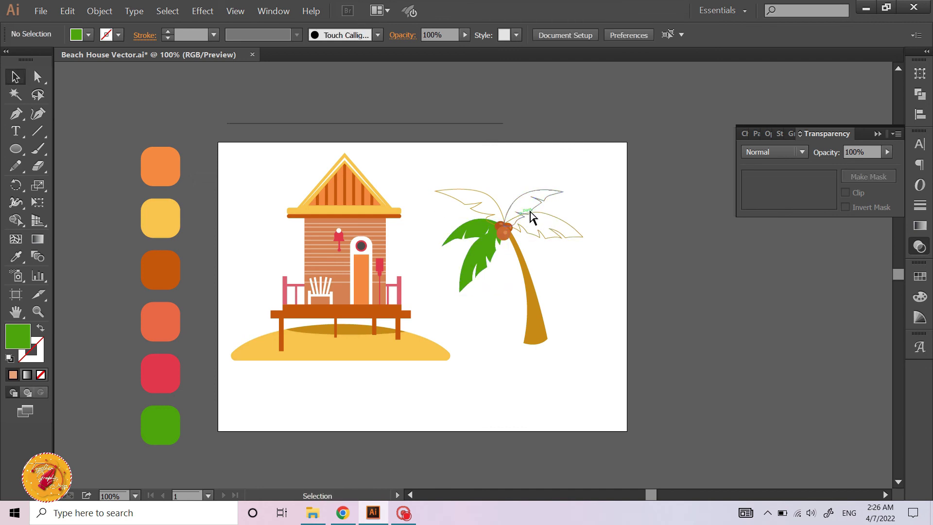
{"action": "scroll", "coordinate": [531, 216], "scroll_direction": "up", "scroll_amount": 3}
{"action": "left_click_drag", "start_coordinate": [530, 124], "coordinate": [583, 321]}
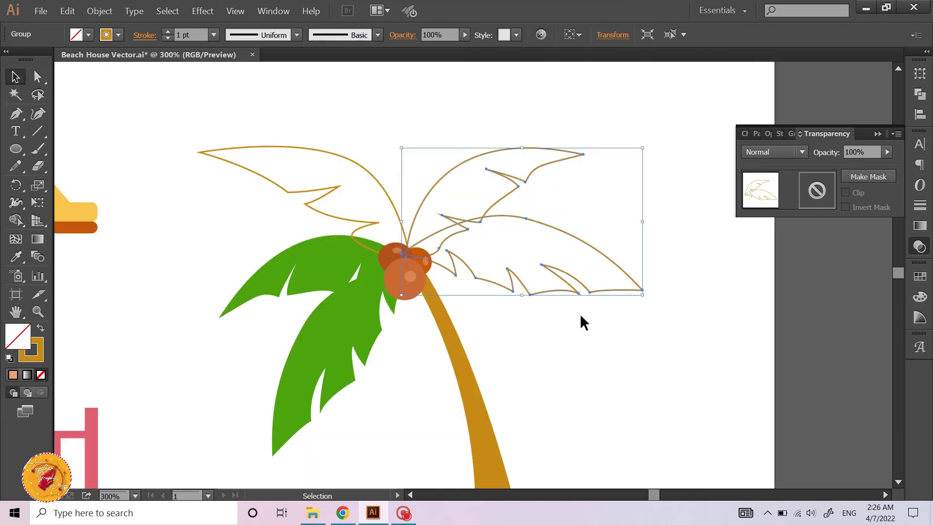
{"action": "key", "text": "i"}
{"action": "left_click", "coordinate": [314, 280]}
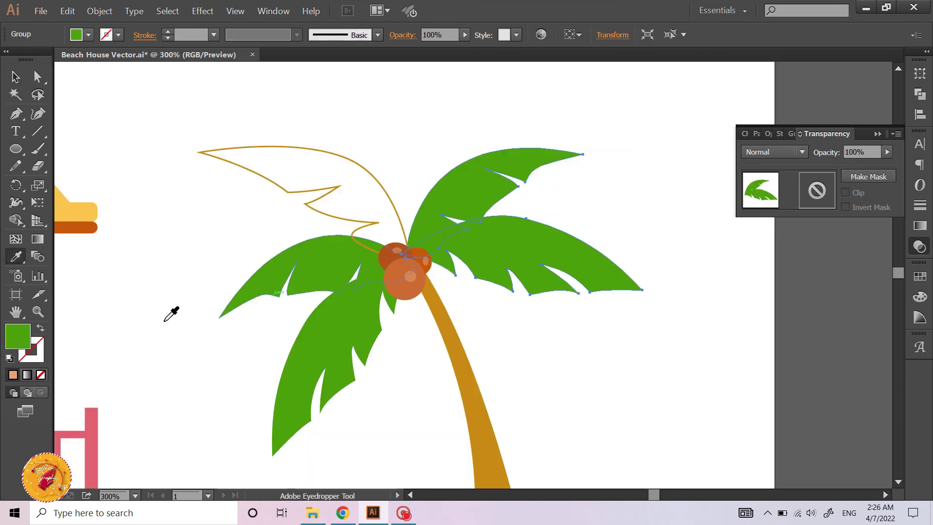
{"action": "double_click", "coordinate": [18, 335]}
{"action": "left_click_drag", "start_coordinate": [485, 216], "coordinate": [520, 166]}
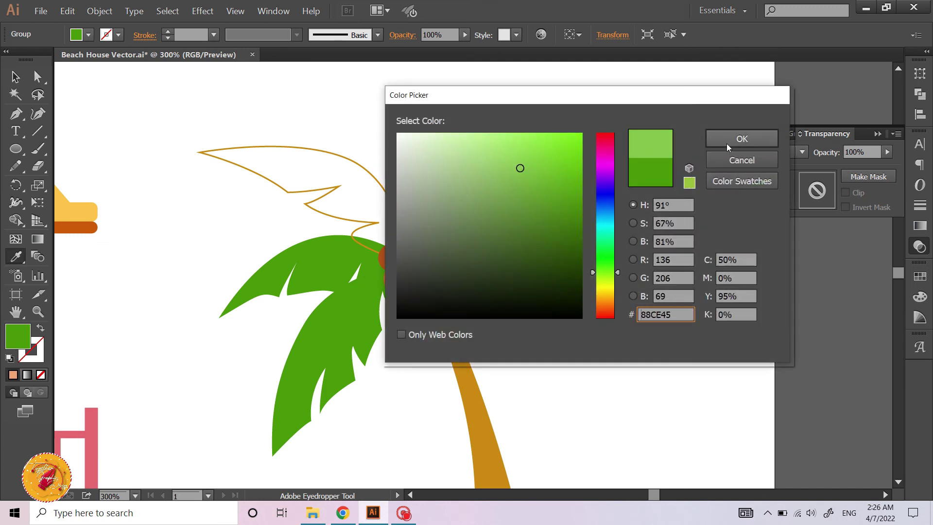
{"action": "left_click", "coordinate": [740, 140]}
{"action": "left_click", "coordinate": [389, 156], "text": "ctrl"}
- Fill the outlined top-left leaf with a darker green, then select all palm parts
{"action": "left_click", "coordinate": [316, 174], "text": "ctrl"}
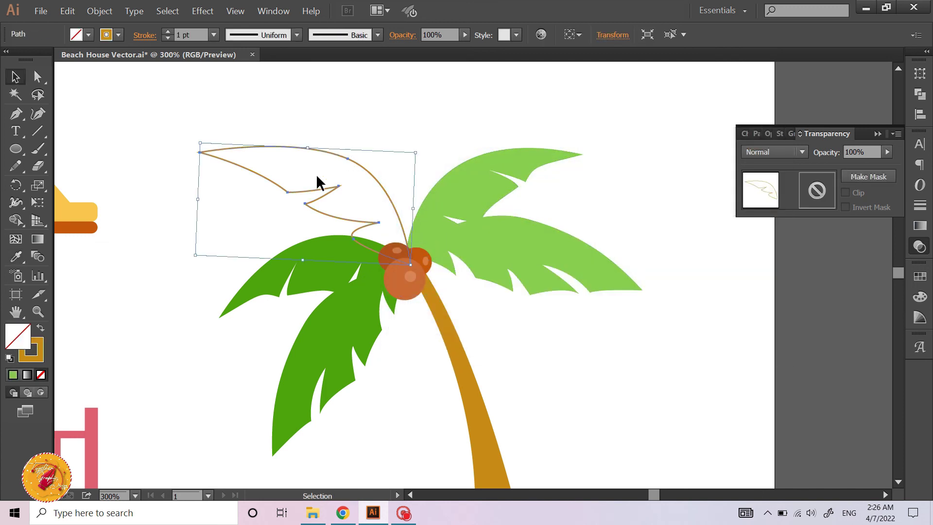
{"action": "left_click", "coordinate": [336, 266]}
{"action": "double_click", "coordinate": [22, 342]}
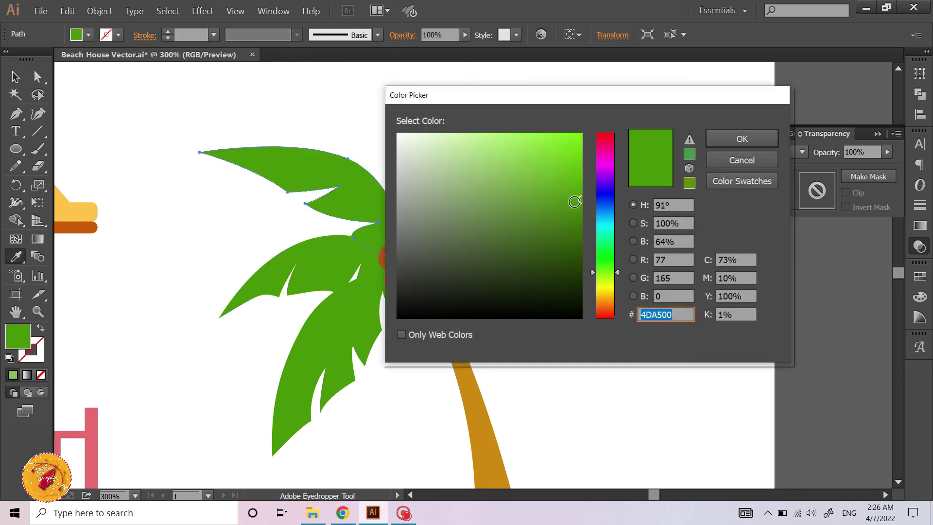
{"action": "left_click", "coordinate": [577, 226]}
{"action": "left_click", "coordinate": [741, 139]}
{"action": "key", "text": "v"}
{"action": "left_click", "coordinate": [649, 177]}
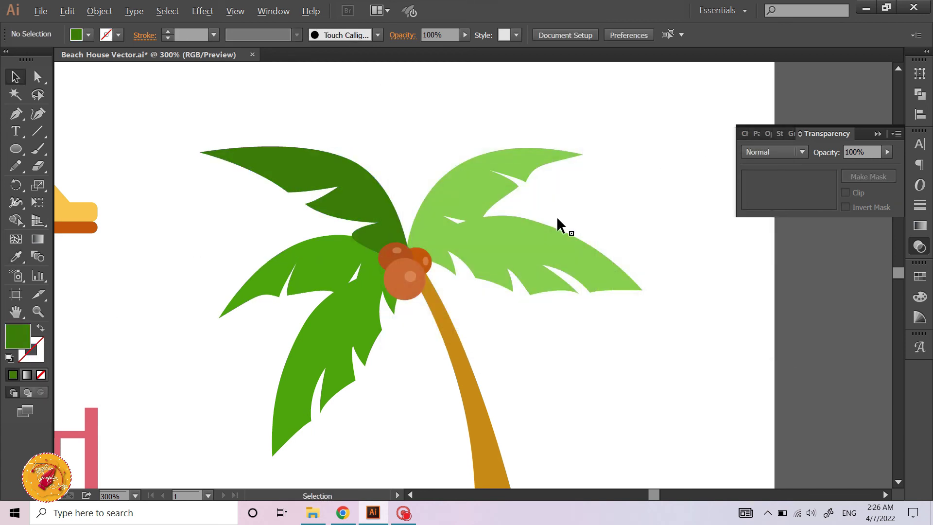
{"action": "scroll", "coordinate": [556, 217], "scroll_direction": "down", "scroll_amount": 2}
{"action": "left_click_drag", "start_coordinate": [432, 165], "coordinate": [601, 319]}
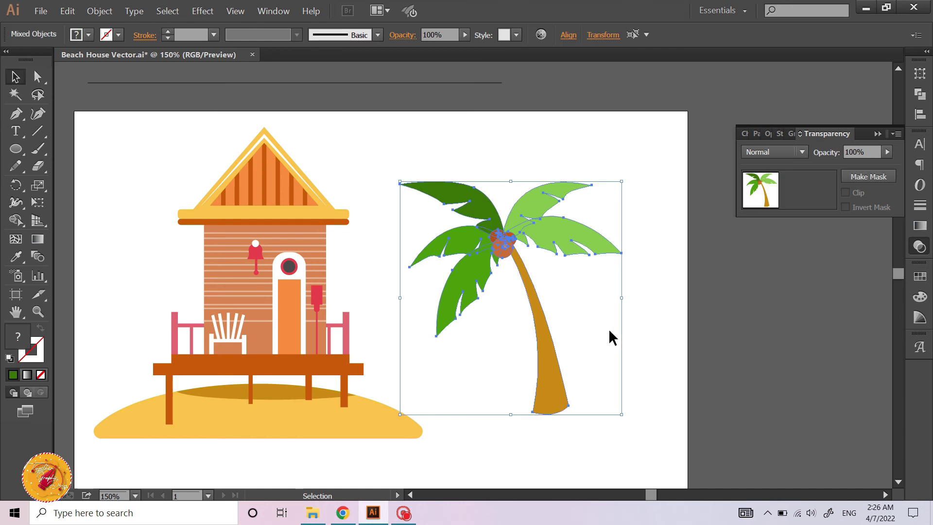
- Group all palm tree parts via right-click Group and drag a corner to shrink it
{"action": "left_click", "coordinate": [607, 328]}
{"action": "scroll", "coordinate": [521, 299], "scroll_direction": "up", "scroll_amount": 1}
{"action": "scroll", "coordinate": [521, 298], "scroll_direction": "down", "scroll_amount": 2}
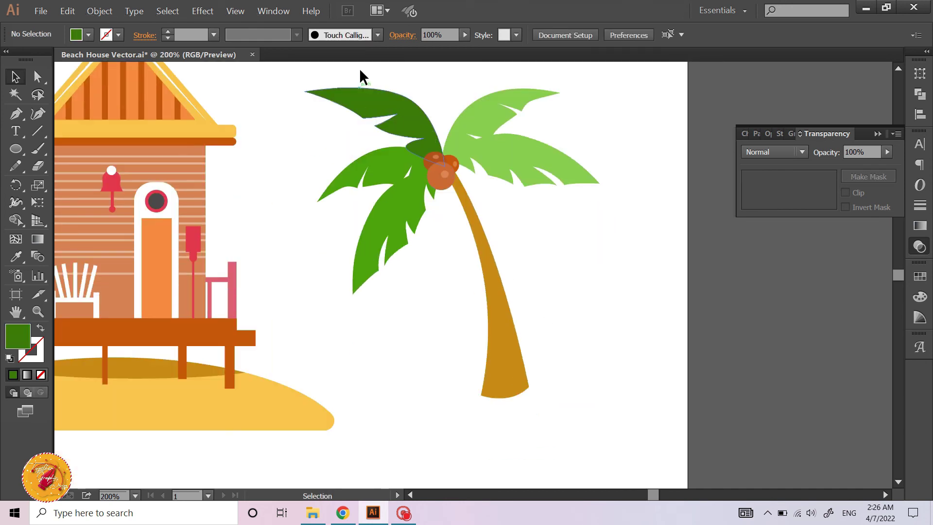
{"action": "left_click_drag", "start_coordinate": [359, 79], "coordinate": [598, 318]}
{"action": "right_click", "coordinate": [467, 164]}
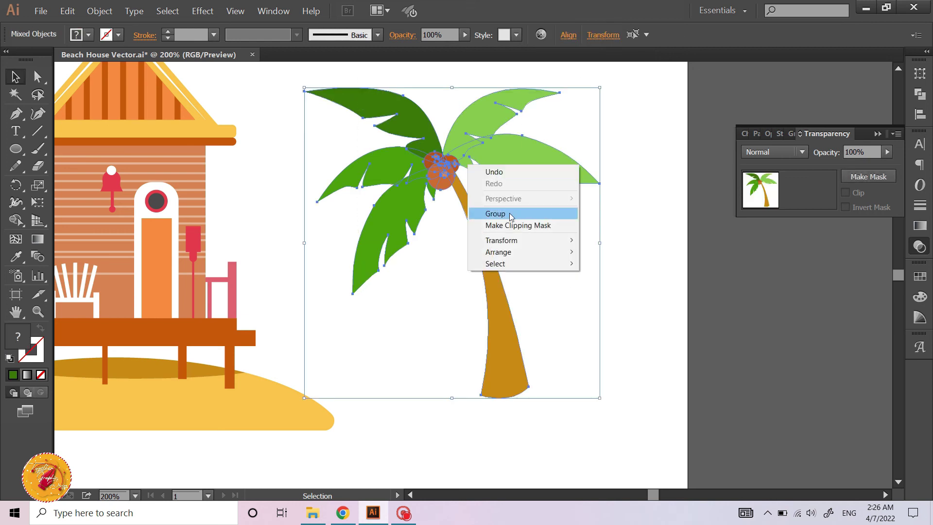
{"action": "left_click", "coordinate": [513, 214]}
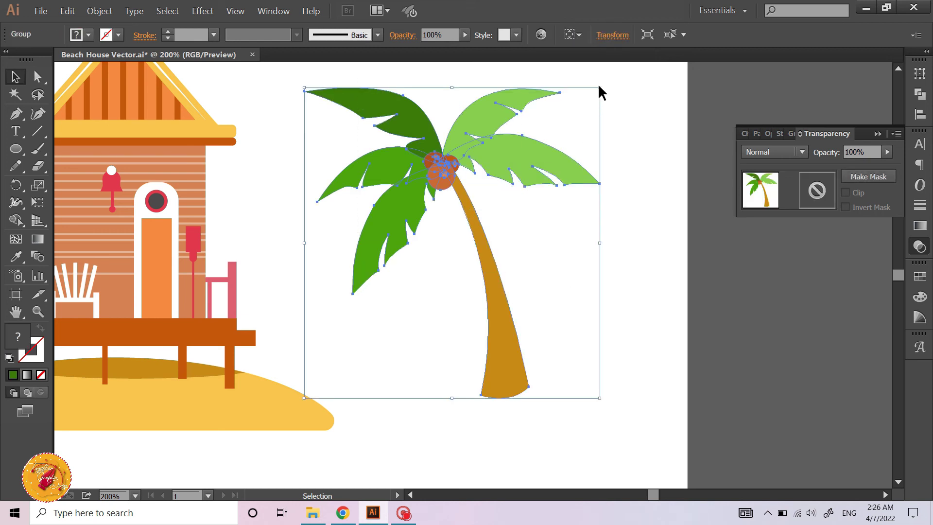
{"action": "left_click_drag", "start_coordinate": [599, 88], "coordinate": [528, 135]}
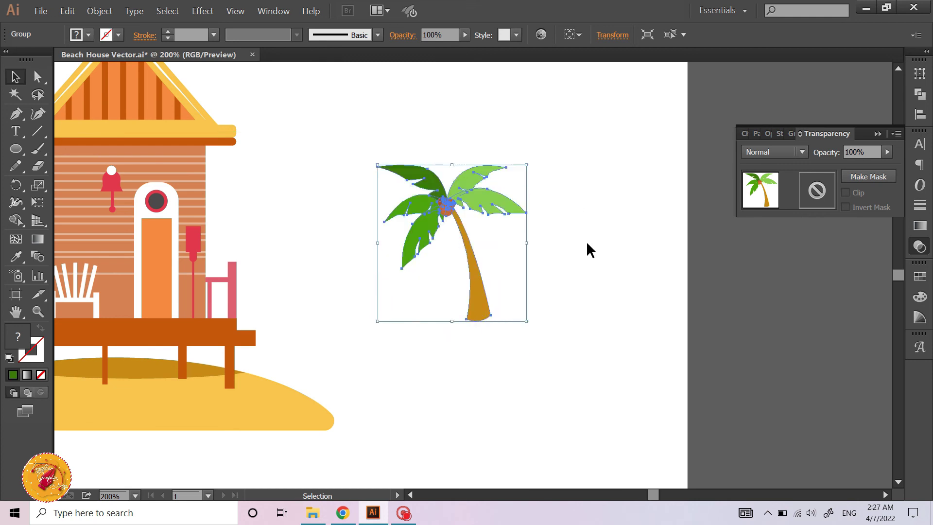
{"action": "left_click", "coordinate": [583, 272]}
{"action": "scroll", "coordinate": [581, 283], "scroll_direction": "left", "scroll_amount": 1}
{"action": "scroll", "coordinate": [580, 283], "scroll_direction": "left", "scroll_amount": 1}
{"action": "scroll", "coordinate": [580, 283], "scroll_direction": "left", "scroll_amount": 1}
- Draw an ellipse below the island and give it the island's sand yellow
{"action": "scroll", "coordinate": [577, 277], "scroll_direction": "left", "scroll_amount": 2}
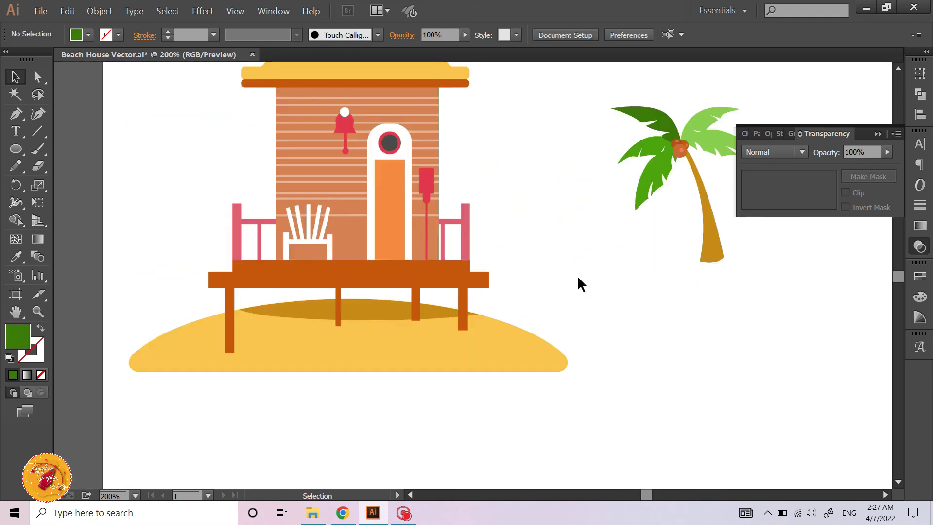
{"action": "left_click_drag", "start_coordinate": [711, 256], "coordinate": [631, 321]}
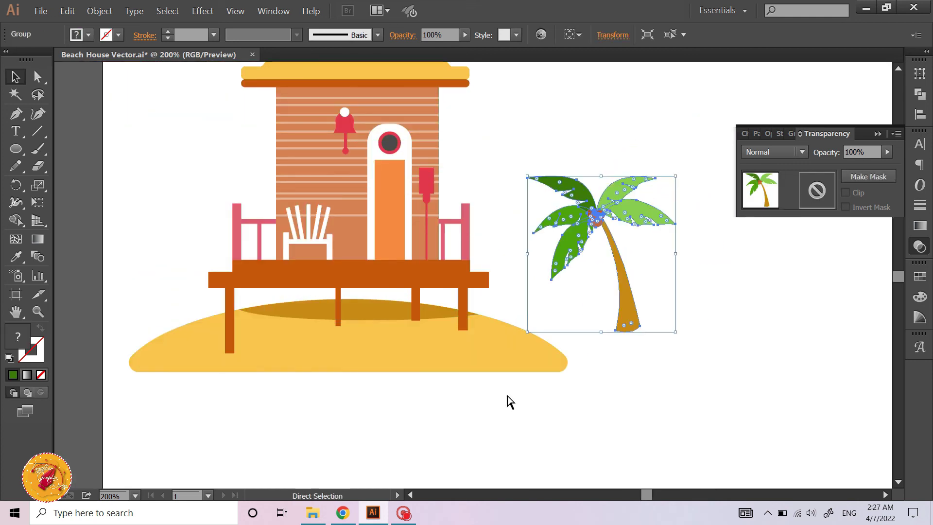
{"action": "scroll", "coordinate": [505, 400], "scroll_direction": "left", "scroll_amount": 2}
{"action": "left_click", "coordinate": [16, 148]}
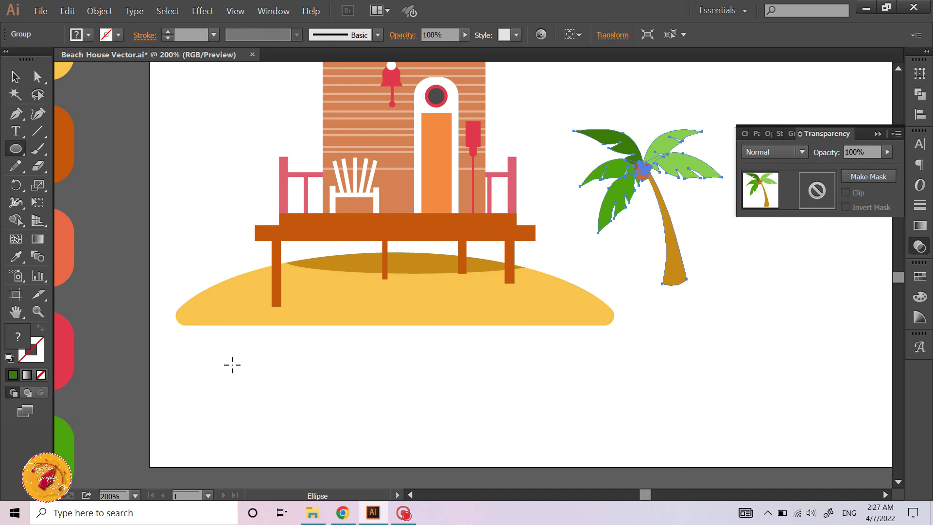
{"action": "left_click_drag", "start_coordinate": [205, 349], "coordinate": [286, 396]}
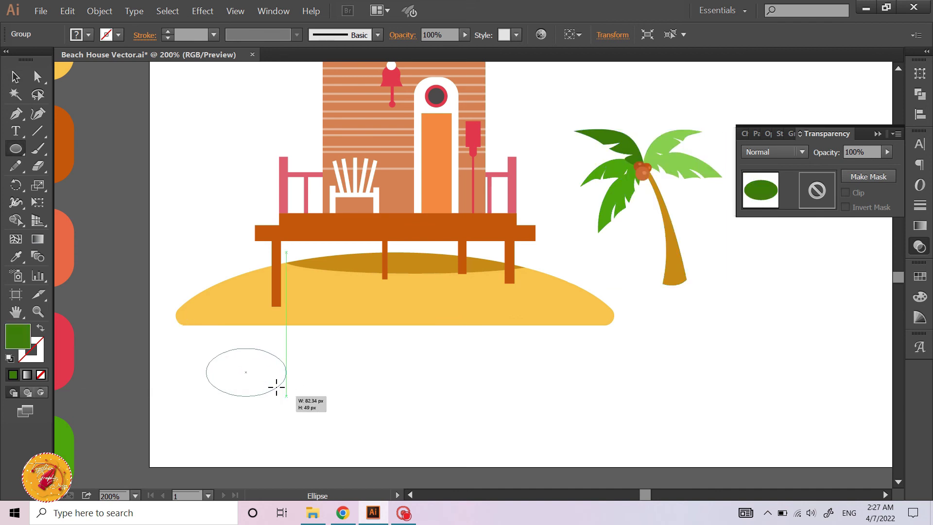
{"action": "left_click", "coordinate": [16, 78]}
{"action": "left_click", "coordinate": [244, 295]}
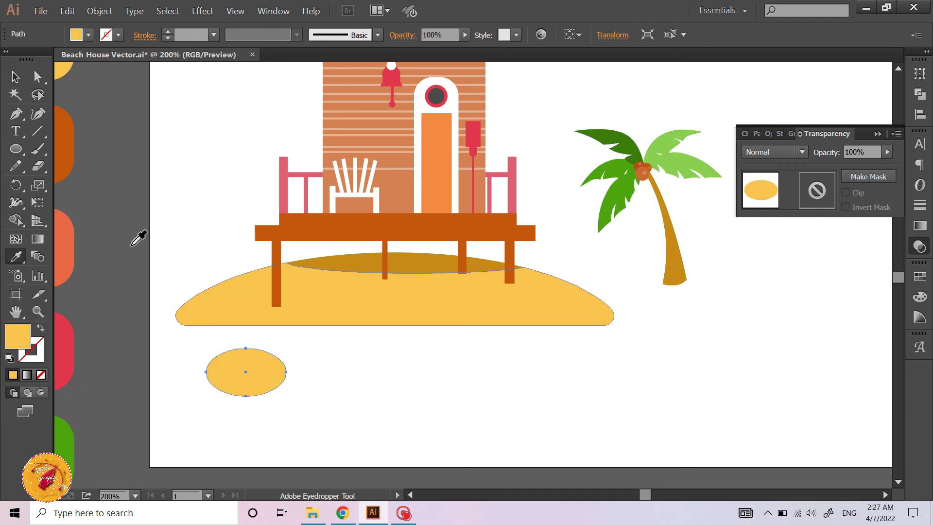
{"action": "left_click", "coordinate": [15, 76]}
- Offset a duplicate ellipse, Pathfinder Divide them, and delete the lower-right sliver
{"action": "scroll", "coordinate": [241, 389], "scroll_direction": "up", "scroll_amount": 1, "text": "alt"}
{"action": "left_click_drag", "start_coordinate": [241, 391], "coordinate": [253, 402]}
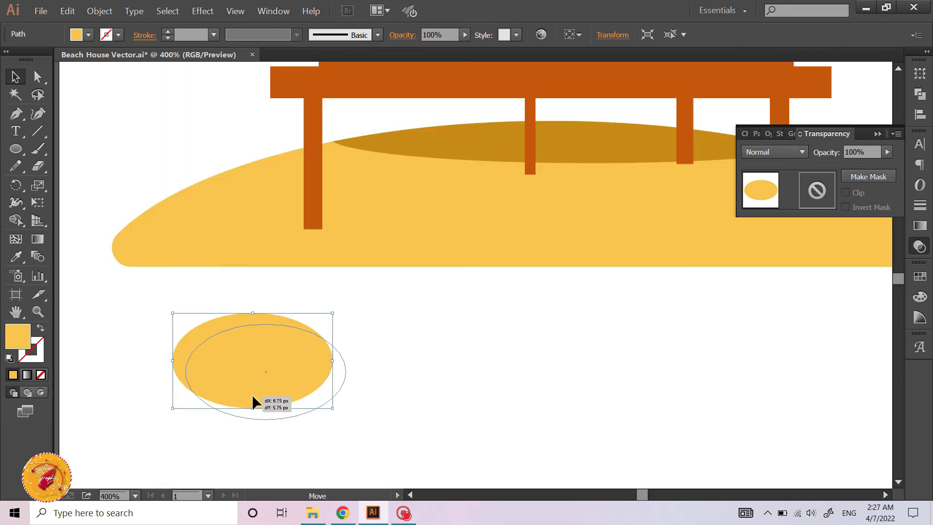
{"action": "left_click", "coordinate": [348, 317]}
{"action": "key", "text": "ctrl+a"}
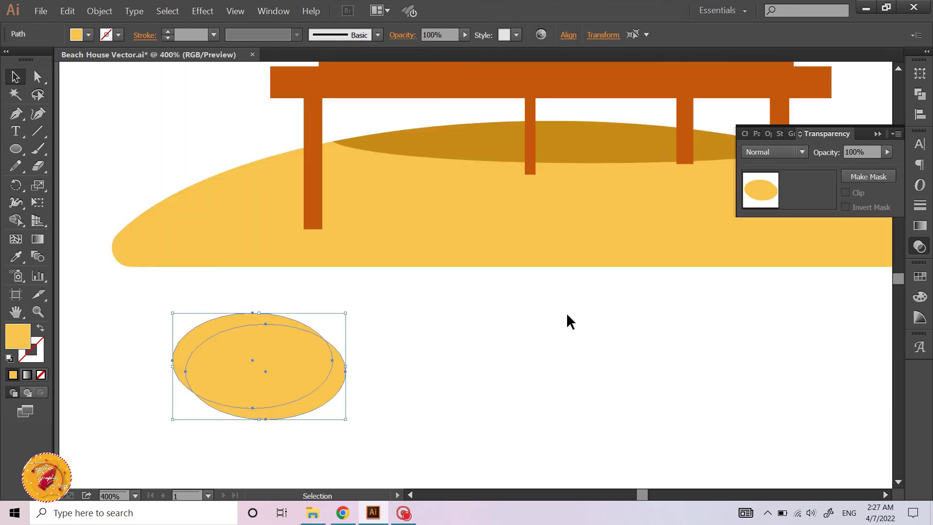
{"action": "left_click", "coordinate": [912, 99]}
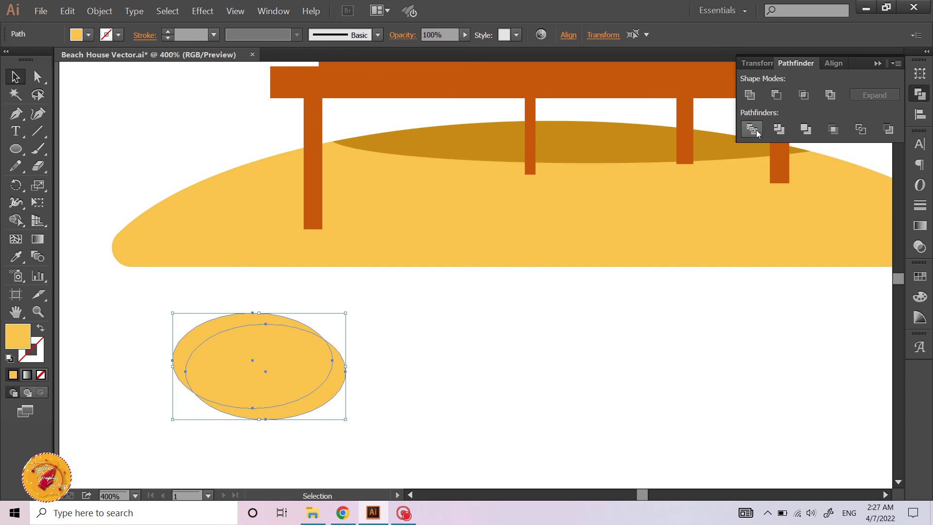
{"action": "left_click", "coordinate": [751, 129]}
{"action": "left_click", "coordinate": [377, 388]}
{"action": "key", "text": "a"}
{"action": "left_click", "coordinate": [328, 381]}
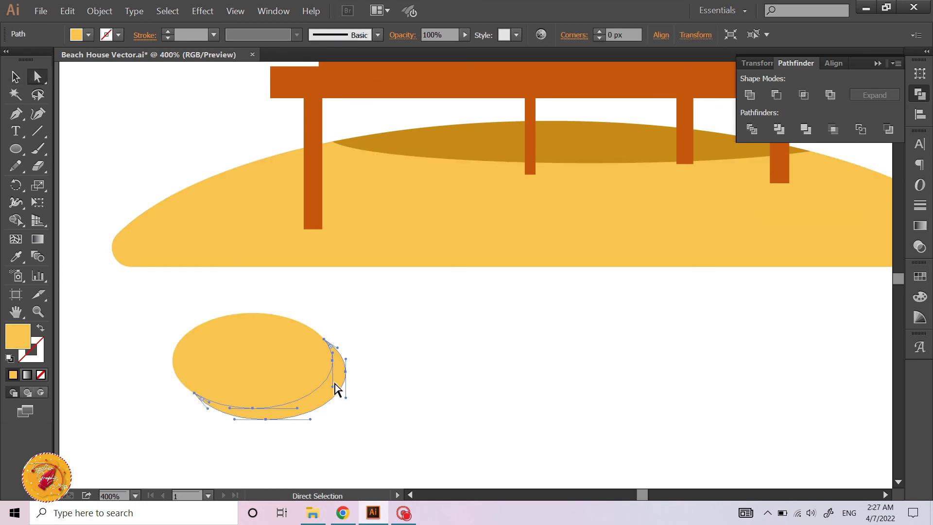
{"action": "key", "text": "Delete"}
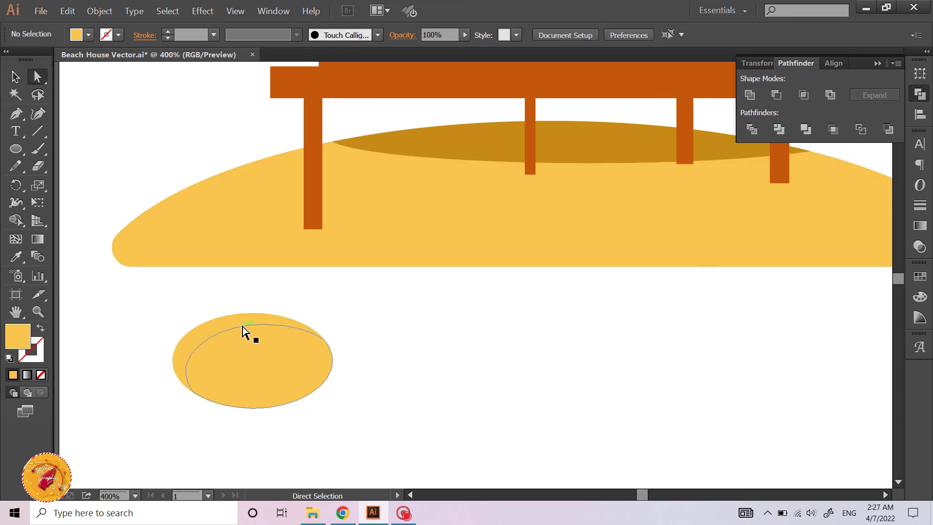
- Ungroup the ellipse pieces and give the back piece the darker shadow colour
{"action": "key", "text": "v"}
{"action": "left_click", "coordinate": [232, 326]}
{"action": "right_click", "coordinate": [233, 324]}
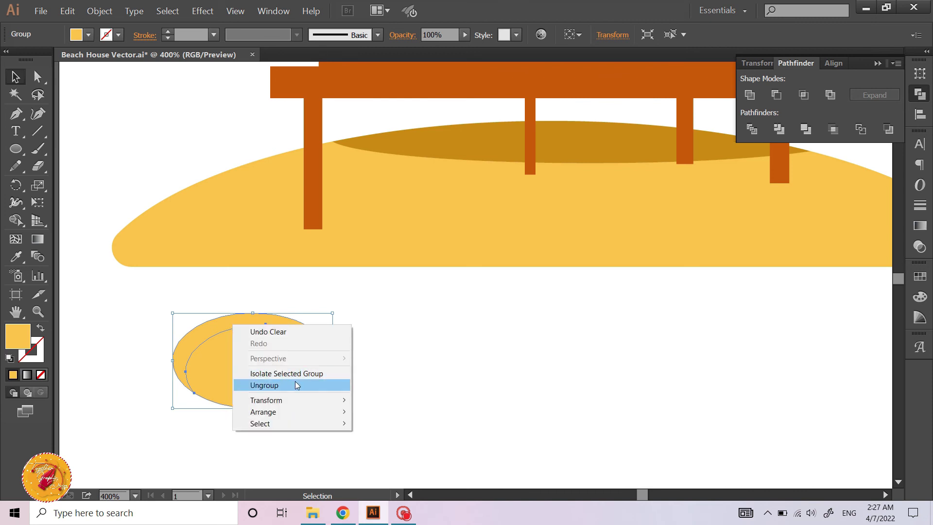
{"action": "left_click", "coordinate": [292, 385]}
{"action": "left_click", "coordinate": [392, 364]}
{"action": "left_click", "coordinate": [250, 320]}
{"action": "key", "text": "i"}
{"action": "left_click", "coordinate": [477, 142]}
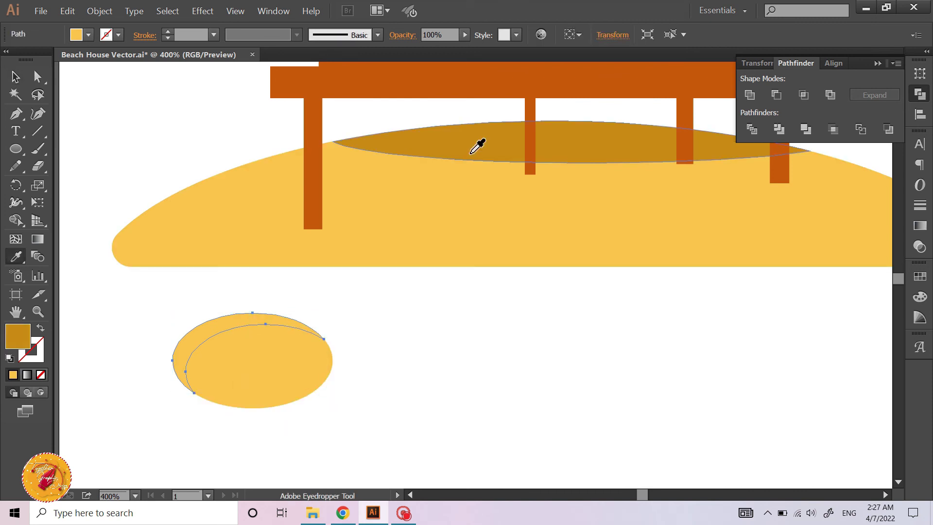
- Widen the sand mound evenly on both sides and raise it slightly
{"action": "key", "text": "v"}
{"action": "left_click", "coordinate": [339, 319]}
{"action": "left_click", "coordinate": [310, 348]}
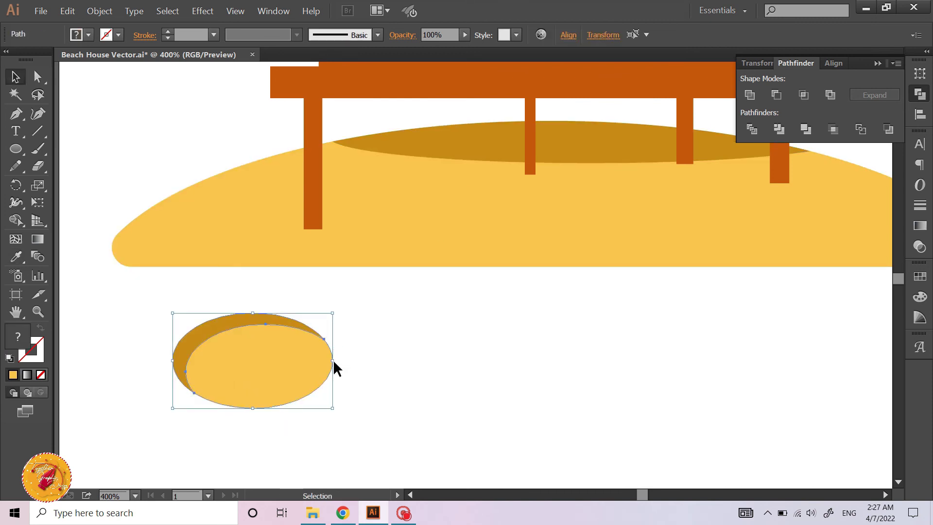
{"action": "left_click_drag", "start_coordinate": [333, 360], "coordinate": [383, 360]}
{"action": "key", "text": "a"}
{"action": "left_click_drag", "start_coordinate": [281, 354], "coordinate": [269, 283]}
- Move the palm tree onto the small sand mound and resize it to fit
{"action": "left_click", "coordinate": [417, 352]}
{"action": "key", "text": "ctrl+minus"}
{"action": "key", "text": "ctrl+minus"}
{"action": "key", "text": "ctrl+minus"}
{"action": "scroll", "coordinate": [486, 316], "scroll_direction": "right", "scroll_amount": 3}
{"action": "left_click_drag", "start_coordinate": [592, 287], "coordinate": [269, 326]}
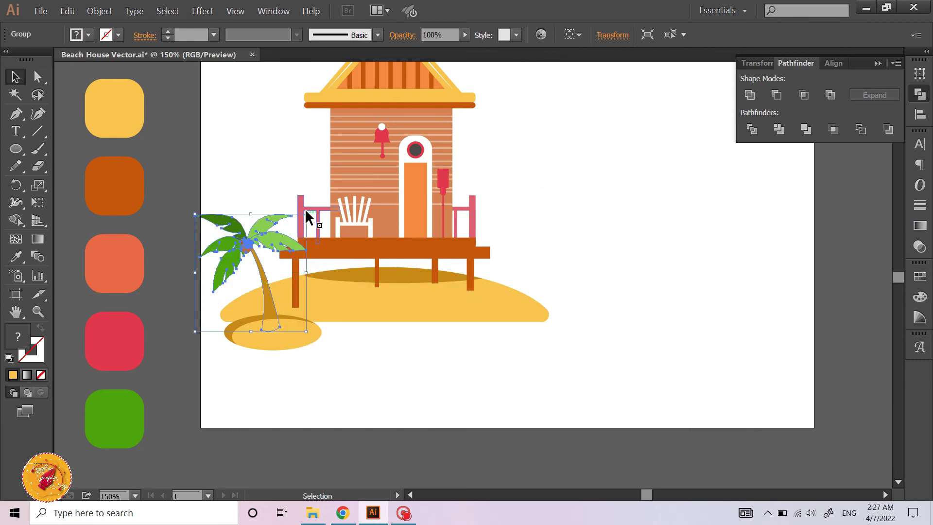
{"action": "mouse_move", "coordinate": [306, 214]}
{"action": "left_mouse_down"}
{"action": "mouse_move", "coordinate": [372, 145]}
{"action": "mouse_move", "coordinate": [357, 160]}
{"action": "left_mouse_up"}
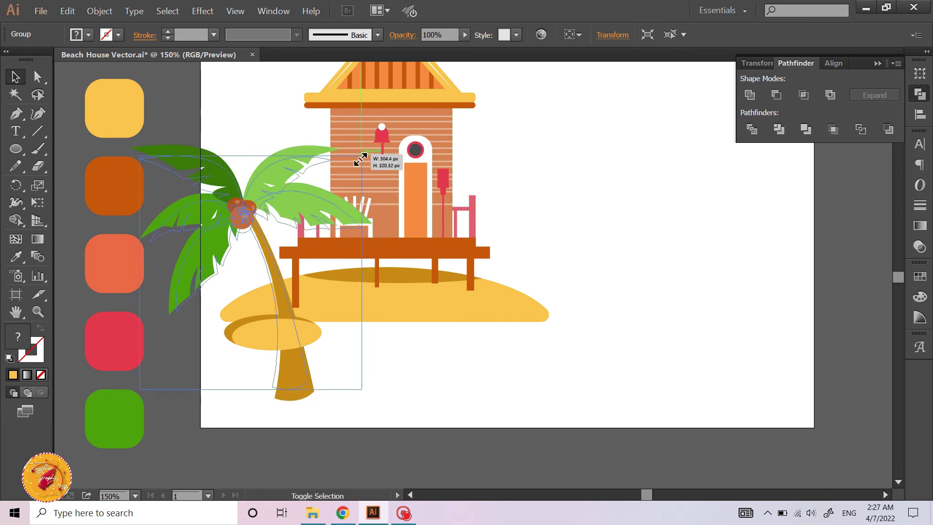
{"action": "left_click_drag", "start_coordinate": [266, 211], "coordinate": [261, 166]}
{"action": "left_click", "coordinate": [321, 358]}
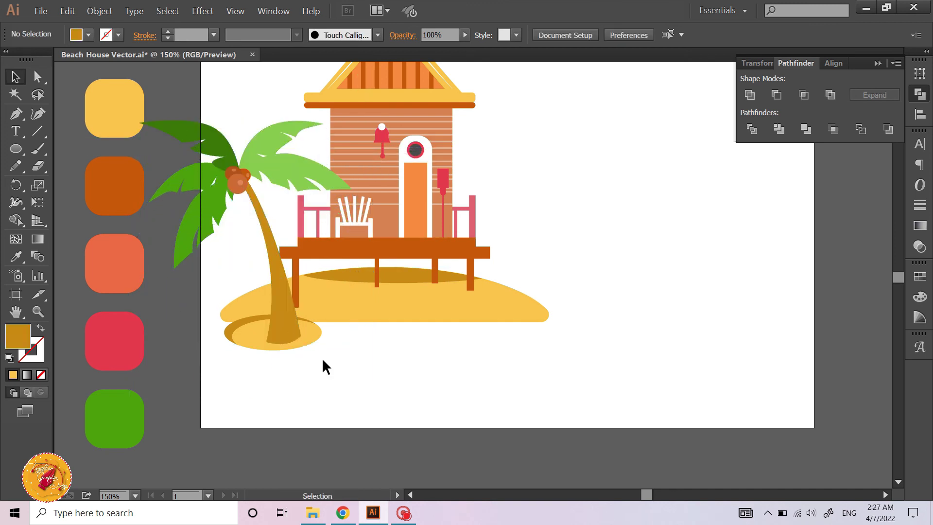
{"action": "left_click_drag", "start_coordinate": [284, 314], "coordinate": [276, 310]}
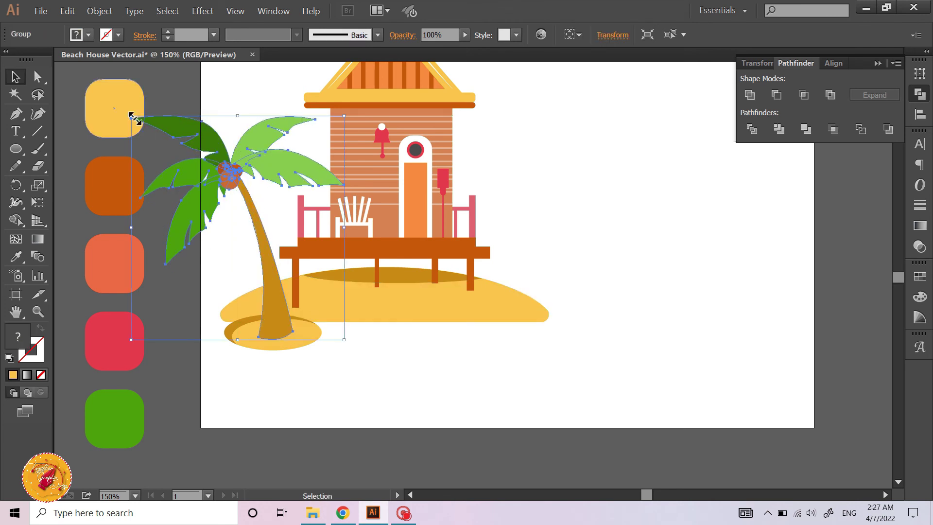
{"action": "left_click_drag", "start_coordinate": [138, 117], "coordinate": [146, 126]}
{"action": "left_click", "coordinate": [242, 118]}
- Select the house and palm tree together and shift them right
{"action": "scroll", "coordinate": [249, 156], "scroll_direction": "up", "scroll_amount": 2}
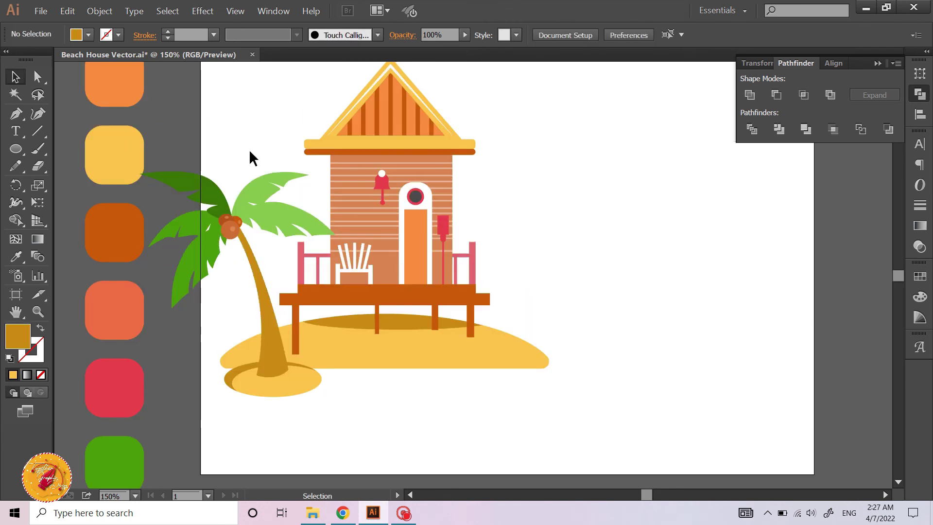
{"action": "left_click_drag", "start_coordinate": [223, 115], "coordinate": [461, 385]}
{"action": "left_click", "coordinate": [451, 250], "text": "shift"}
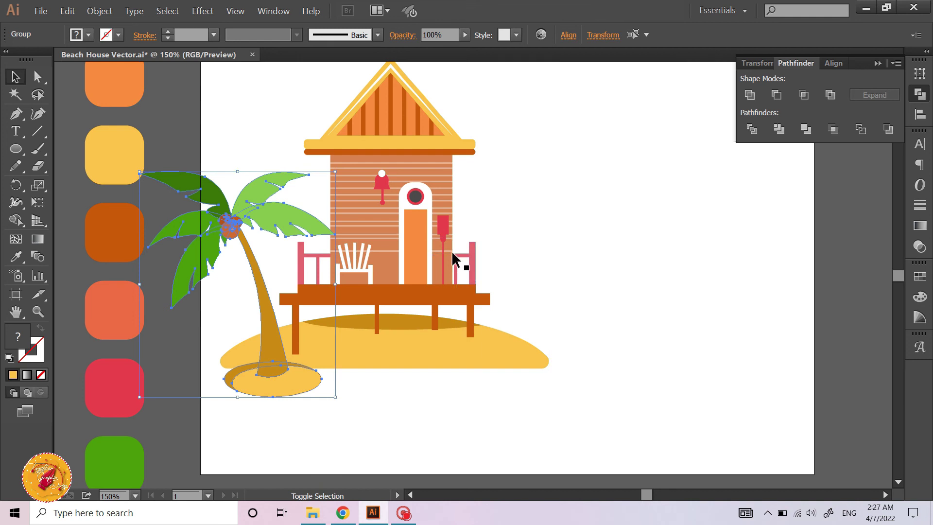
{"action": "left_click", "coordinate": [401, 240], "text": "shift"}
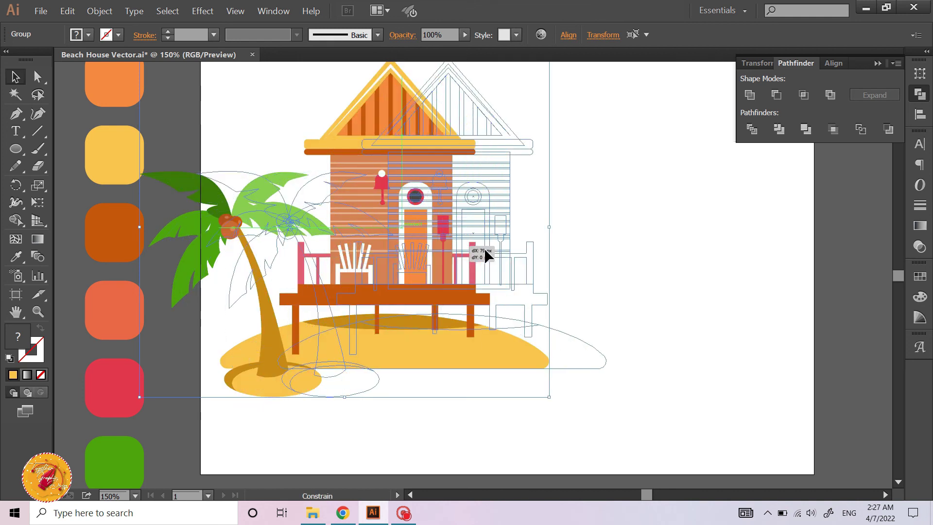
{"action": "left_click_drag", "start_coordinate": [401, 240], "coordinate": [540, 249]}
{"action": "left_click", "coordinate": [275, 141]}
{"action": "scroll", "coordinate": [276, 144], "scroll_direction": "right", "scroll_amount": 5}
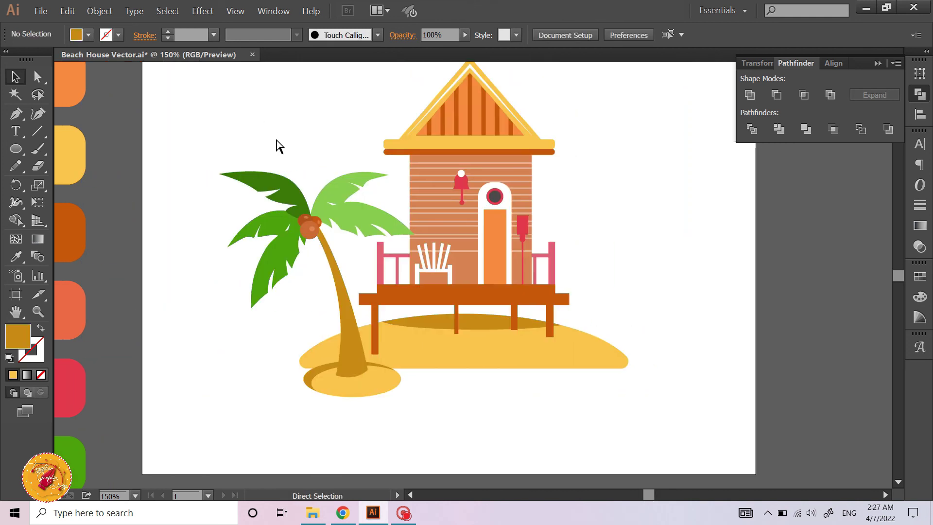
- Shrink the right palm tree, reflect it vertically and move it to the island's right end
{"action": "left_click_drag", "start_coordinate": [286, 213], "coordinate": [528, 189]}
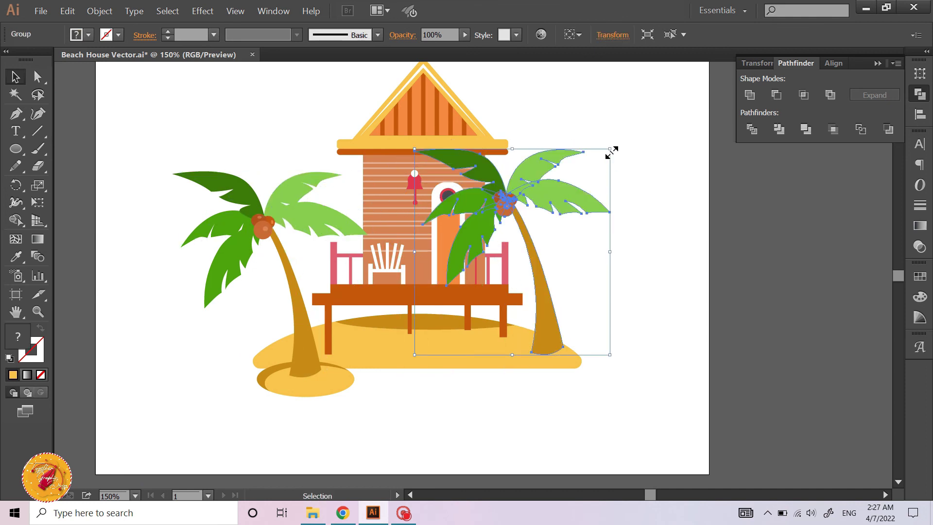
{"action": "left_click_drag", "start_coordinate": [611, 153], "coordinate": [587, 176]}
{"action": "right_click", "coordinate": [538, 198]}
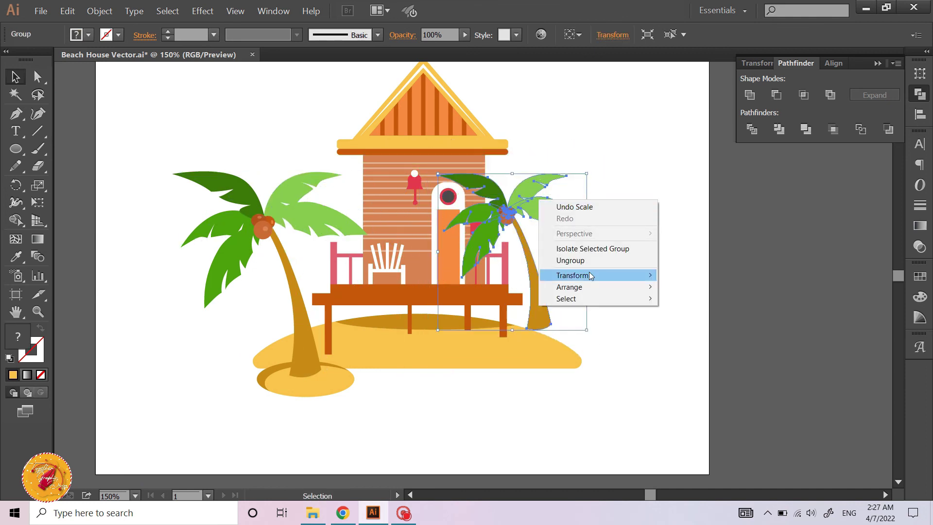
{"action": "mouse_move", "coordinate": [572, 275]}
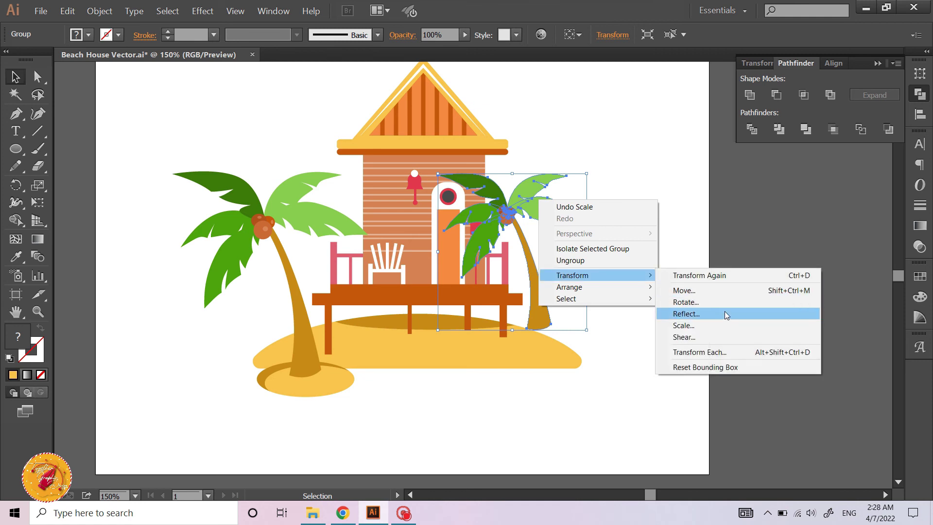
{"action": "left_click", "coordinate": [725, 313]}
{"action": "left_click", "coordinate": [777, 329]}
{"action": "left_click_drag", "start_coordinate": [517, 226], "coordinate": [576, 243]}
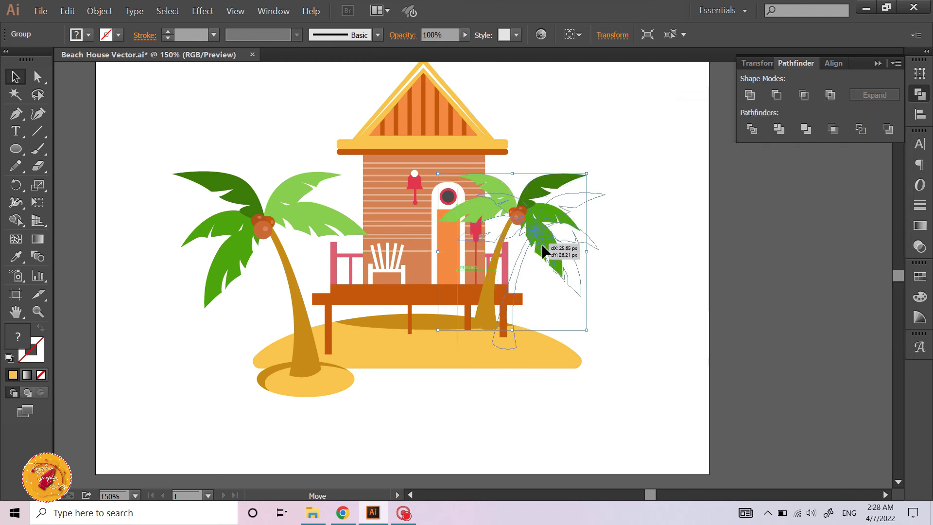
{"action": "left_click", "coordinate": [657, 281]}
- Place an enlarged copy of the palm over the house and send it behind the house
{"action": "scroll", "coordinate": [568, 267], "scroll_direction": "right", "scroll_amount": 1}
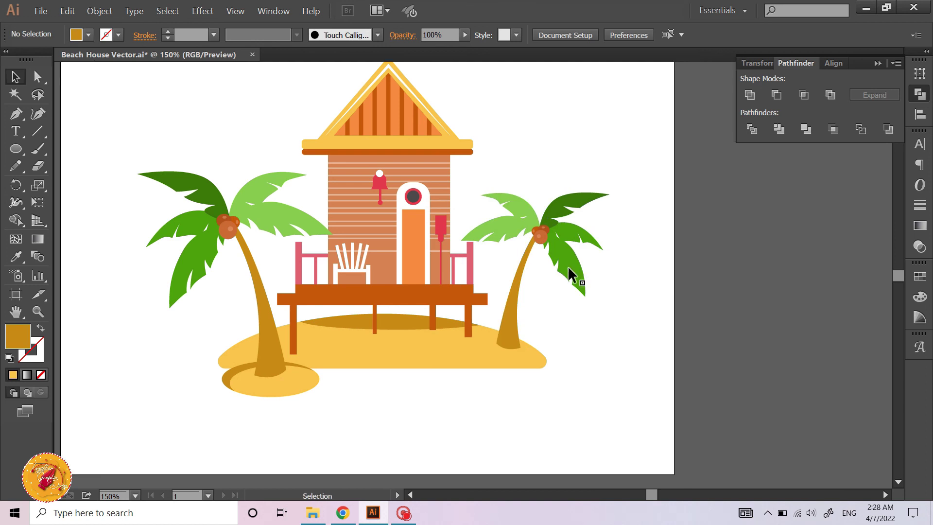
{"action": "left_click_drag", "start_coordinate": [553, 246], "coordinate": [377, 226], "text": "alt"}
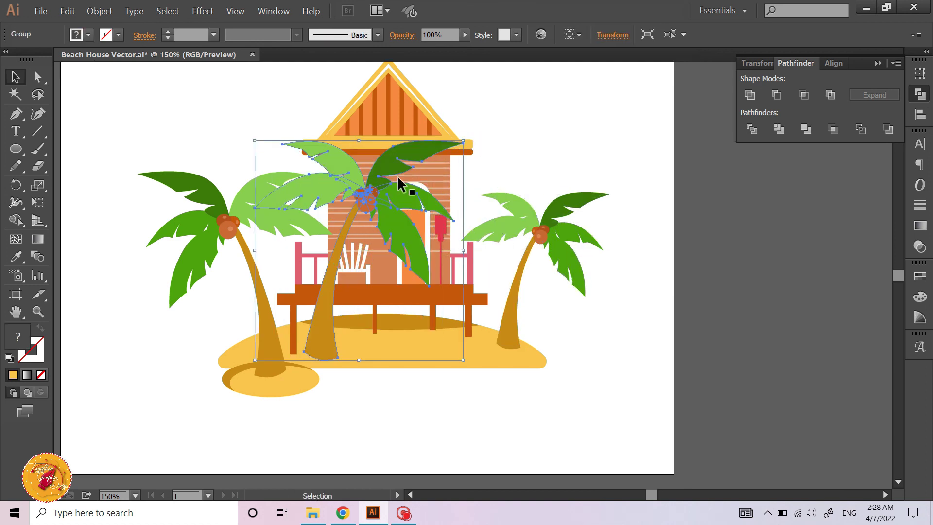
{"action": "left_click_drag", "start_coordinate": [445, 167], "coordinate": [417, 144]}
{"action": "left_click", "coordinate": [361, 220]}
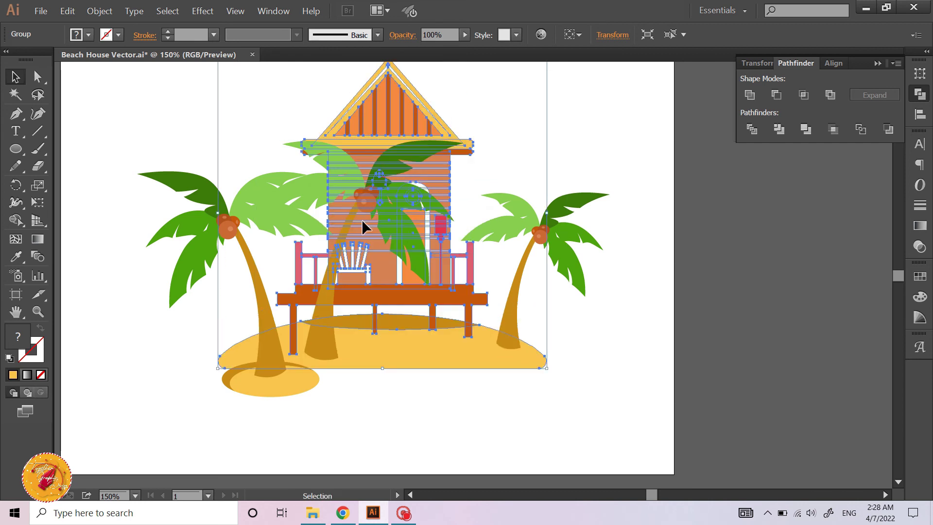
{"action": "left_click", "coordinate": [283, 131]}
{"action": "left_click_drag", "start_coordinate": [296, 143], "coordinate": [319, 116]}
{"action": "key", "text": "ctrl+shift+bracketleft"}
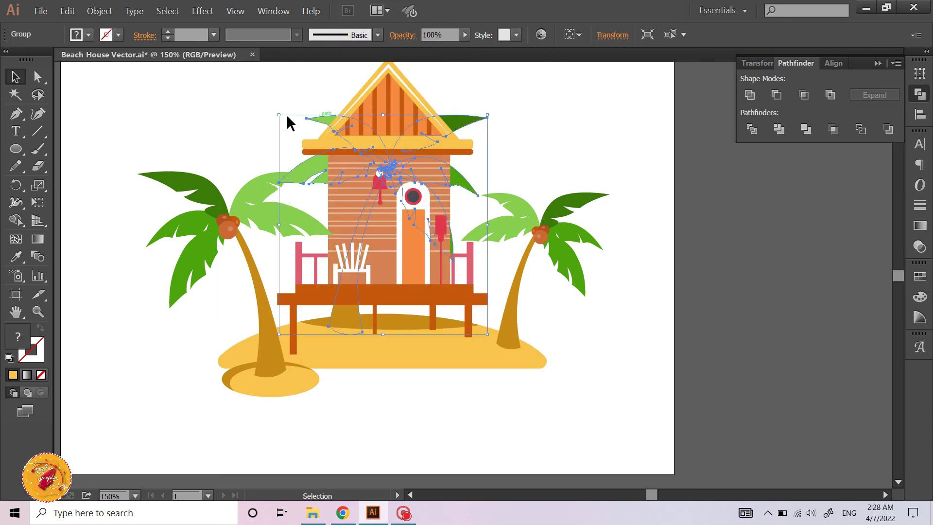
{"action": "left_click", "coordinate": [241, 122]}
- Tilt the back palm to lean further right, then zoom out to the whole artboard
{"action": "mouse_move", "coordinate": [464, 115]}
{"action": "left_mouse_down"}
{"action": "mouse_move", "coordinate": [467, 159]}
{"action": "mouse_move", "coordinate": [558, 122]}
{"action": "left_mouse_up"}
{"action": "left_click", "coordinate": [468, 159]}
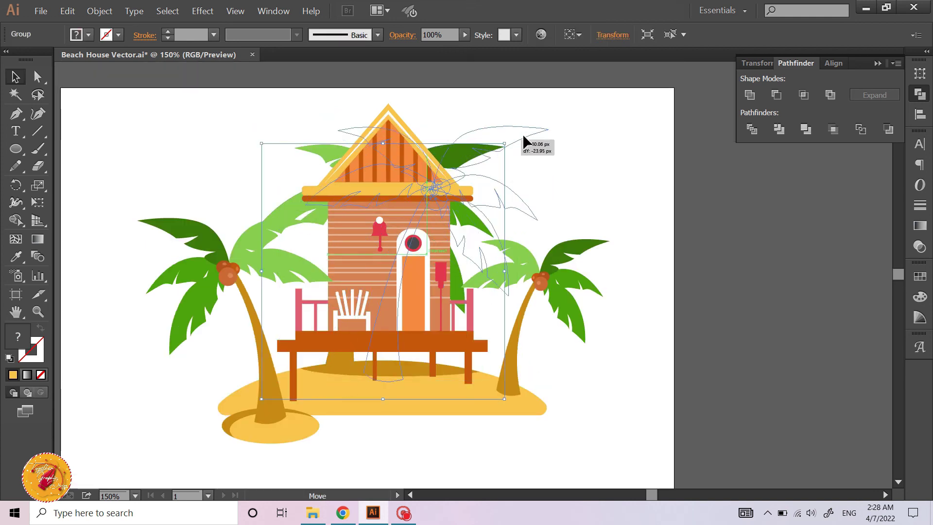
{"action": "key", "text": "ctrl+z"}
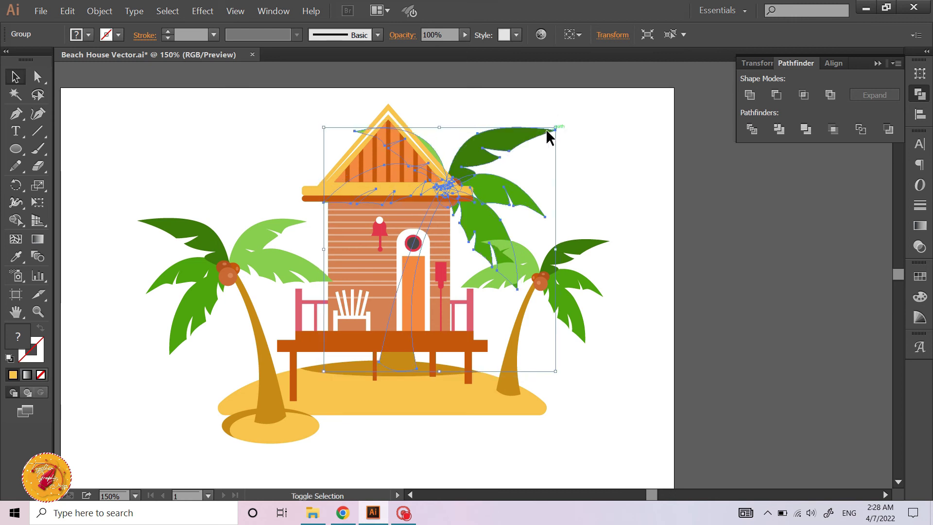
{"action": "left_click_drag", "start_coordinate": [517, 149], "coordinate": [551, 160]}
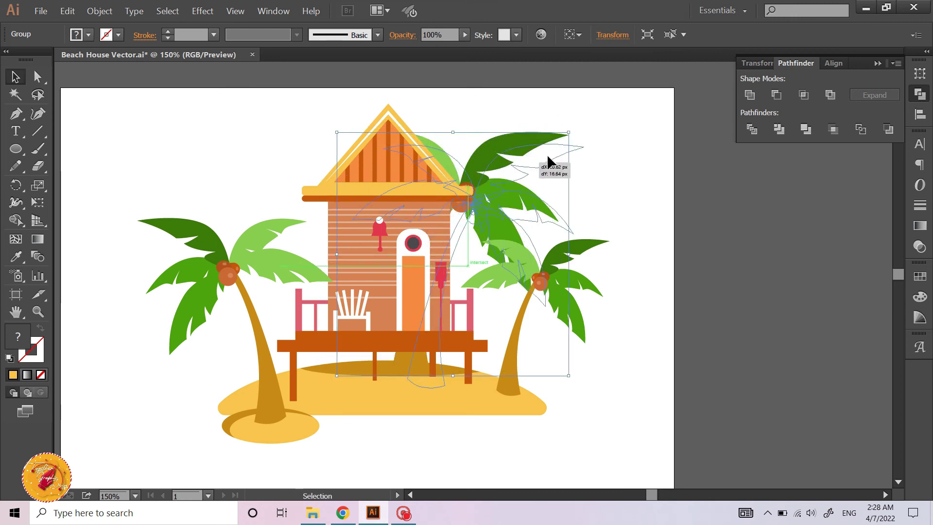
{"action": "left_click", "coordinate": [610, 173]}
{"action": "scroll", "coordinate": [610, 173], "scroll_direction": "right", "scroll_amount": 2}
{"action": "scroll", "coordinate": [581, 219], "scroll_direction": "down", "scroll_amount": 2}
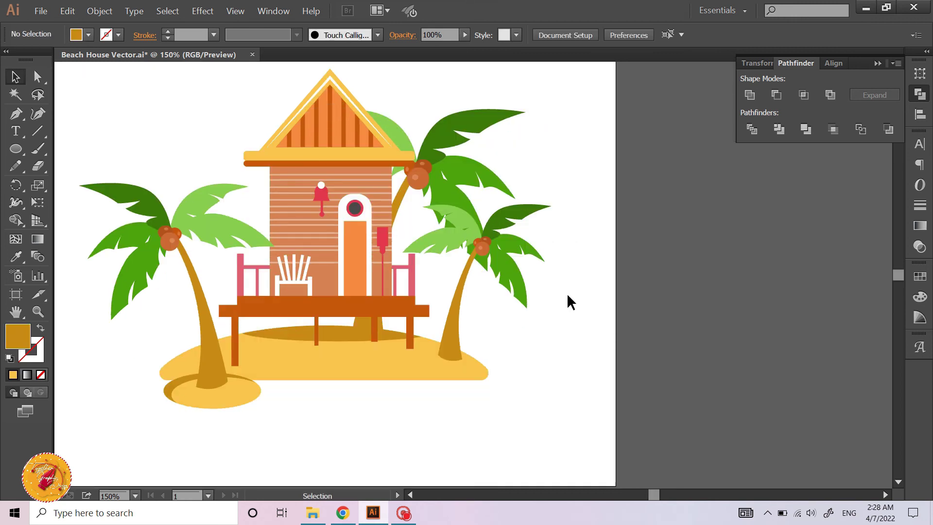
{"action": "scroll", "coordinate": [571, 314], "scroll_direction": "down", "scroll_amount": 2}
{"action": "key", "text": "ctrl+minus"}
- Zoom in below the island and draw the first curved blade of a grass tuft outline with the Pen tool
{"action": "scroll", "coordinate": [534, 321], "scroll_direction": "right", "scroll_amount": 1}
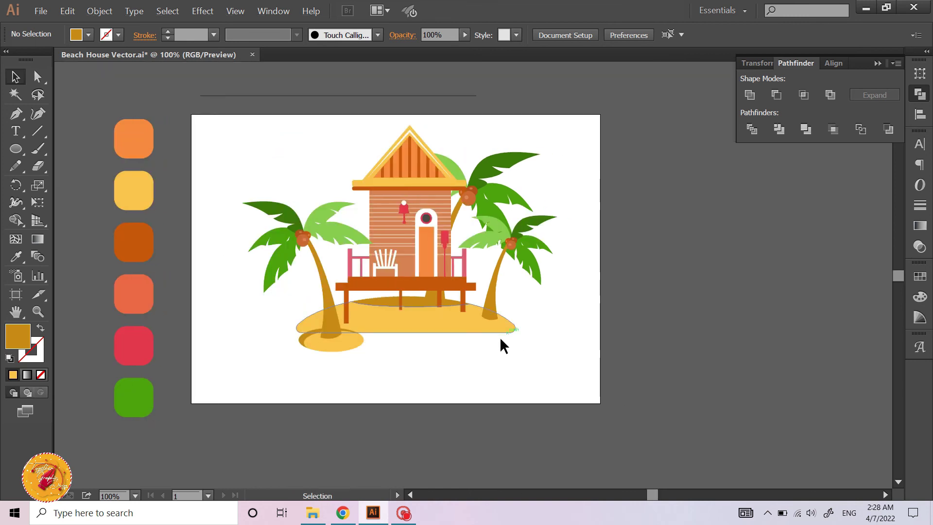
{"action": "key", "text": "ctrl+plus"}
{"action": "key", "text": "p"}
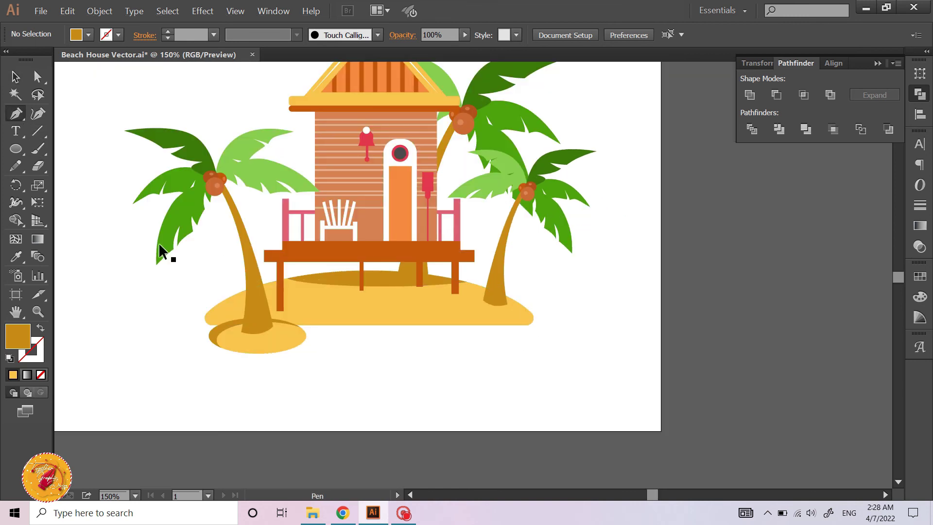
{"action": "scroll", "coordinate": [168, 248], "scroll_direction": "left", "scroll_amount": 2}
{"action": "scroll", "coordinate": [527, 348], "scroll_direction": "left", "scroll_amount": 2}
{"action": "scroll", "coordinate": [577, 340], "scroll_direction": "down", "scroll_amount": 2}
{"action": "scroll", "coordinate": [578, 340], "scroll_direction": "right", "scroll_amount": 3}
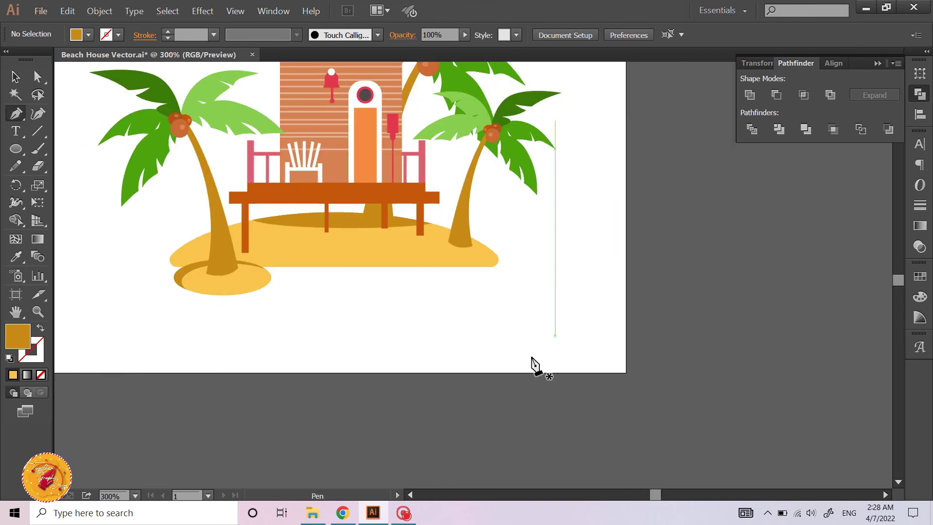
{"action": "scroll", "coordinate": [534, 365], "scroll_direction": "up", "scroll_amount": 2, "text": "alt"}
{"action": "left_click", "coordinate": [492, 383]}
{"action": "left_click_drag", "start_coordinate": [389, 309], "coordinate": [334, 308]}
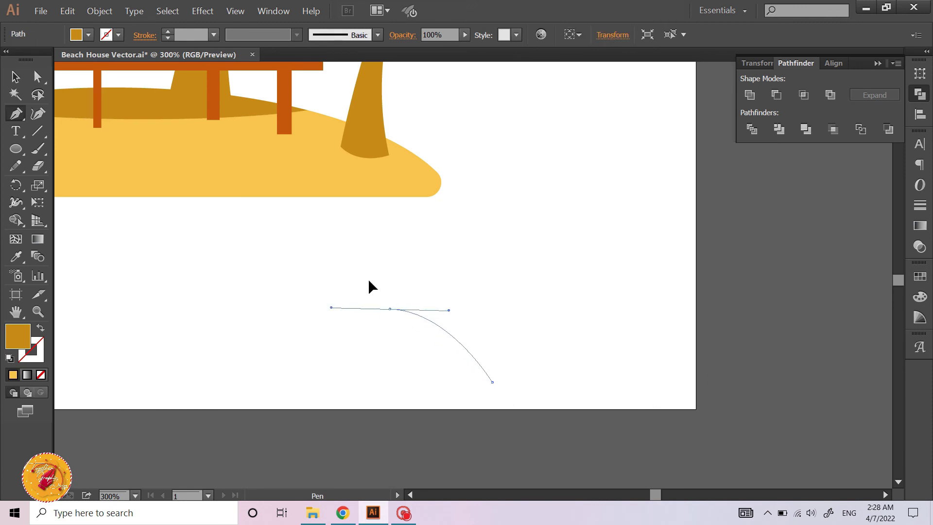
{"action": "left_click_drag", "start_coordinate": [389, 309], "coordinate": [430, 261], "text": "alt"}
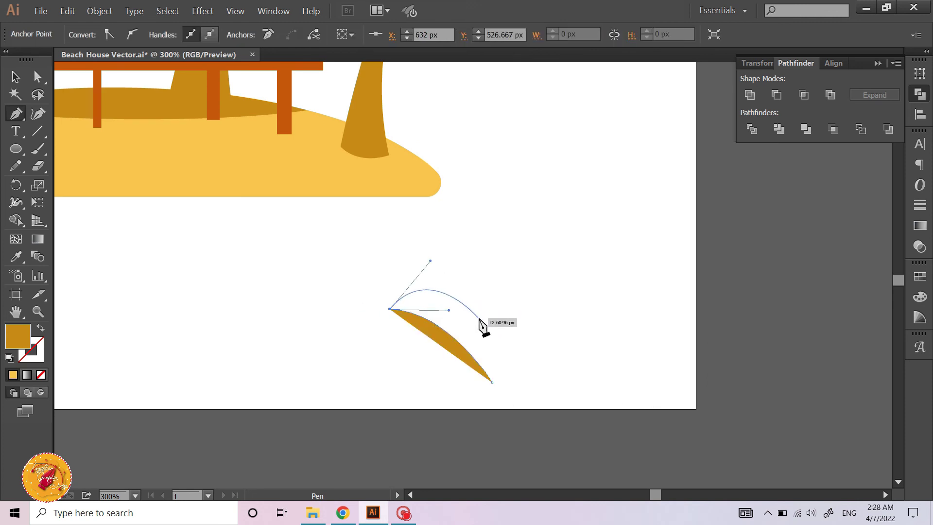
{"action": "mouse_move", "coordinate": [479, 317]}
{"action": "left_mouse_down"}
{"action": "mouse_move", "coordinate": [442, 248]}
{"action": "mouse_move", "coordinate": [423, 240]}
{"action": "left_mouse_up"}
- Outline the second, third and fourth pointed blades and close the tuft at its start
{"action": "left_click", "coordinate": [442, 245]}
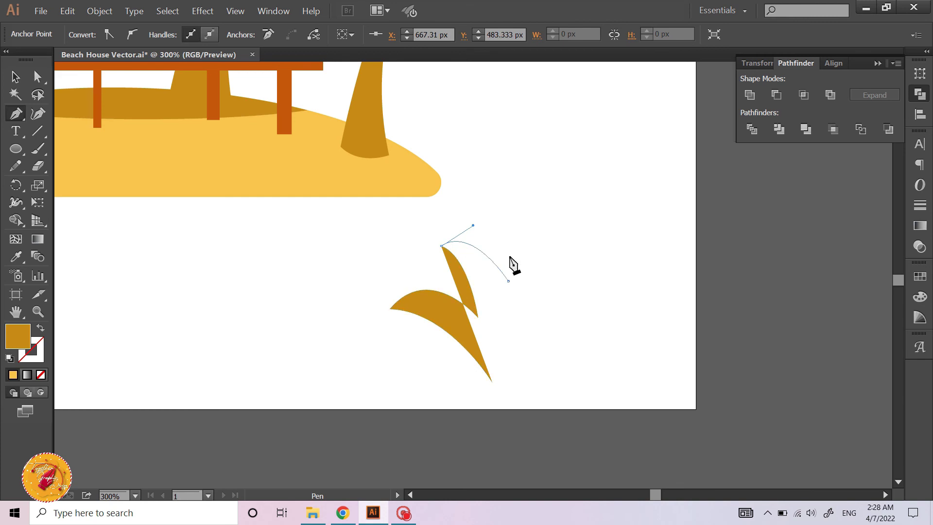
{"action": "left_click", "coordinate": [508, 281]}
{"action": "left_click_drag", "start_coordinate": [514, 196], "coordinate": [524, 187]}
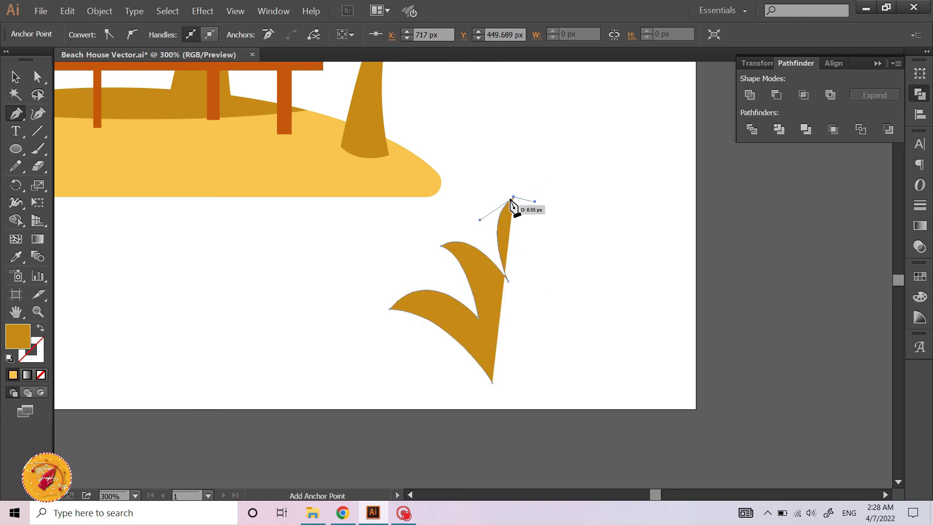
{"action": "left_click", "coordinate": [514, 197]}
{"action": "mouse_move", "coordinate": [542, 276]}
{"action": "left_mouse_down"}
{"action": "mouse_move", "coordinate": [566, 289]}
{"action": "mouse_move", "coordinate": [584, 317]}
{"action": "left_mouse_up"}
{"action": "left_click", "coordinate": [602, 192]}
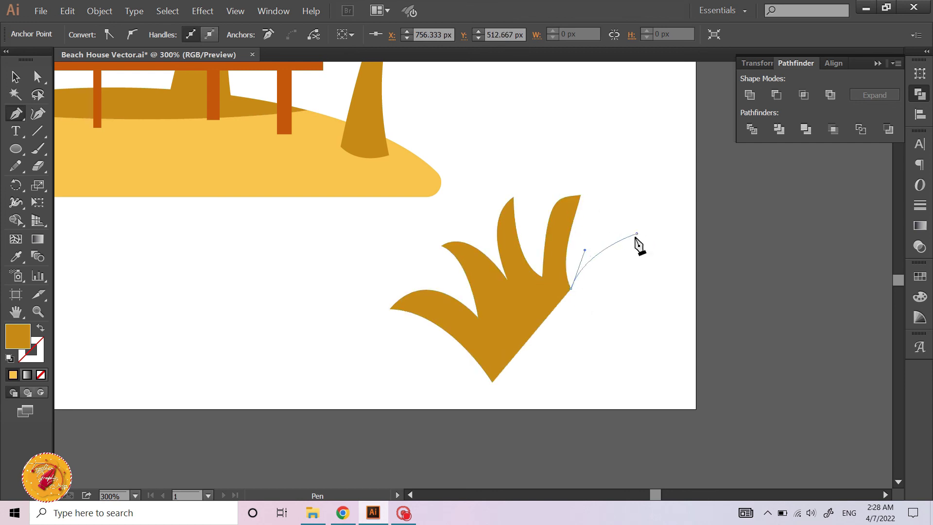
{"action": "left_click_drag", "start_coordinate": [637, 234], "coordinate": [605, 355]}
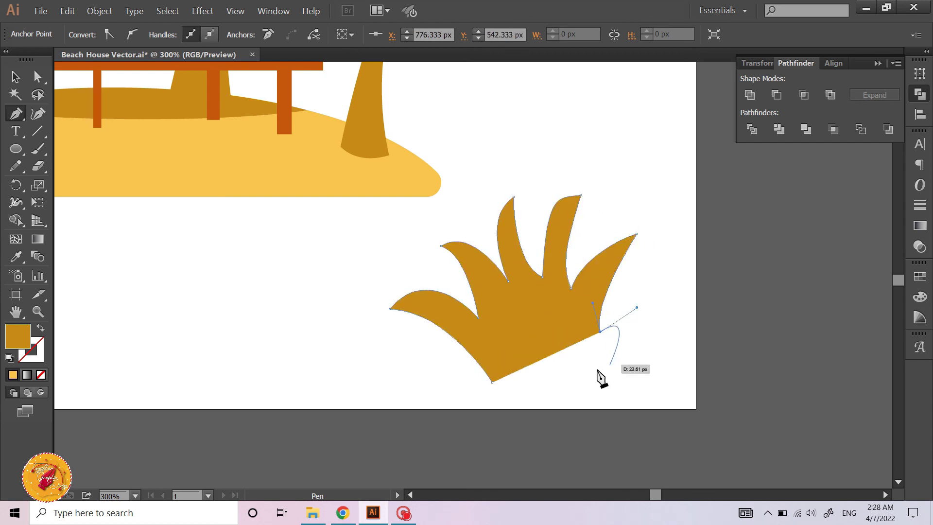
{"action": "left_click", "coordinate": [651, 282]}
{"action": "left_click_drag", "start_coordinate": [605, 371], "coordinate": [616, 402]}
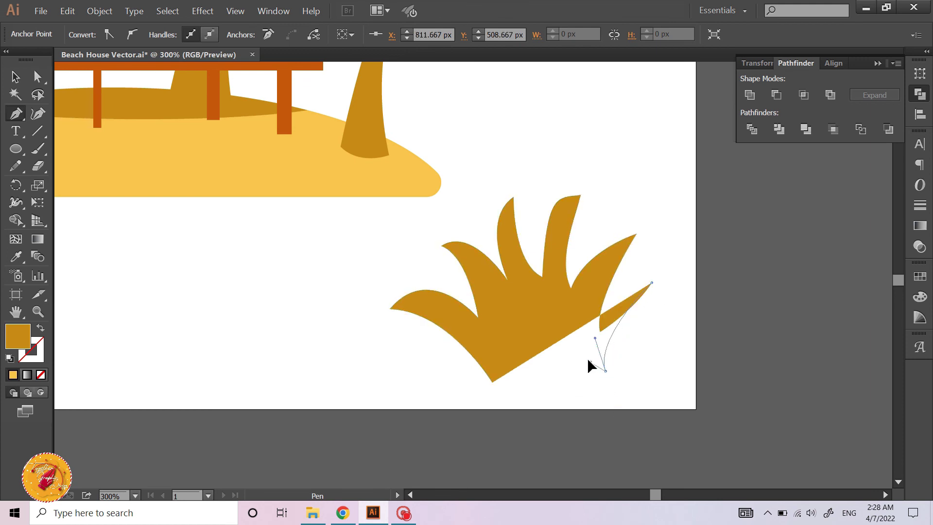
{"action": "left_click", "coordinate": [493, 383]}
- Delete the stray bottom-right point and redraw the rightmost blade, closing the grass shape
{"action": "key", "text": "v"}
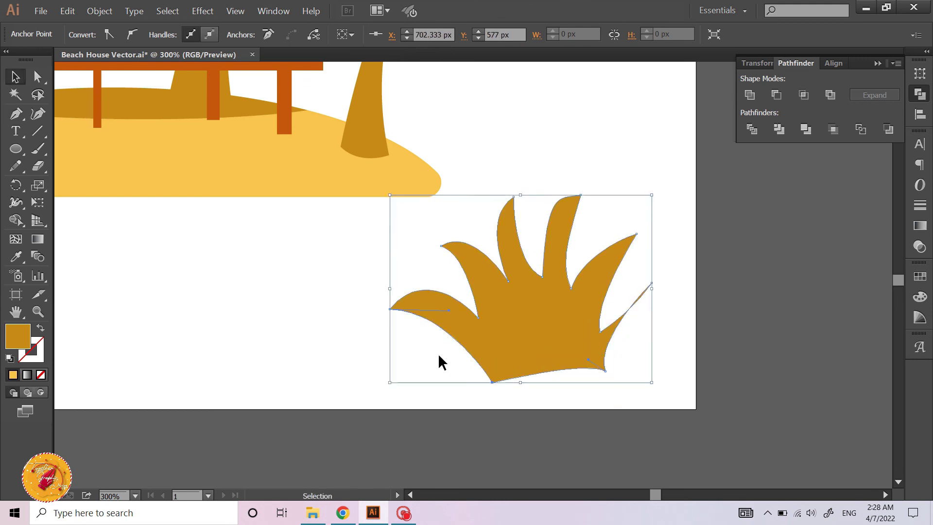
{"action": "left_click", "coordinate": [438, 354]}
{"action": "key", "text": "Delete"}
{"action": "key", "text": "Delete"}
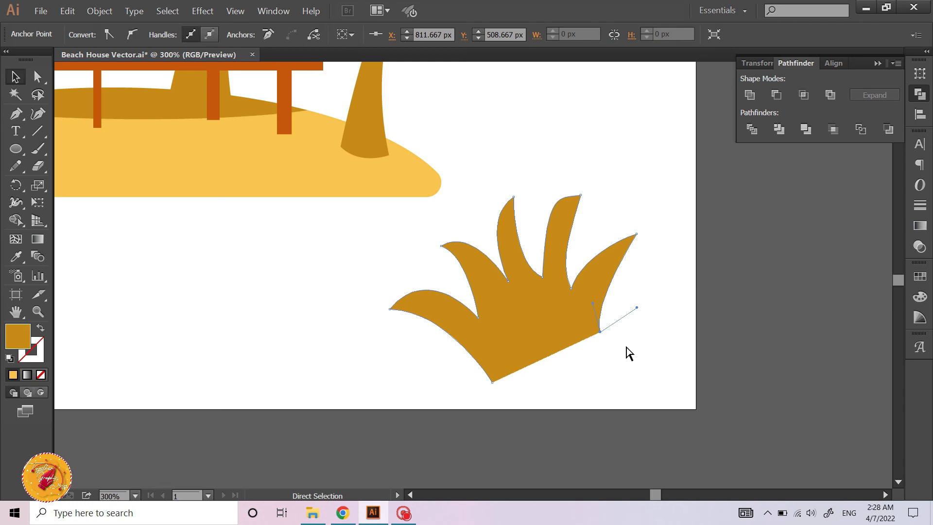
{"action": "key", "text": "v"}
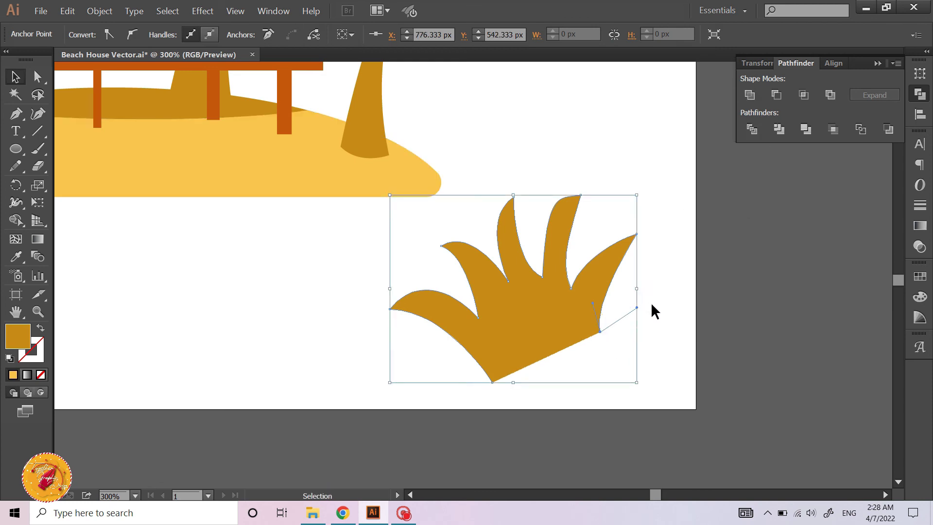
{"action": "key", "text": "p"}
{"action": "left_click", "coordinate": [600, 332]}
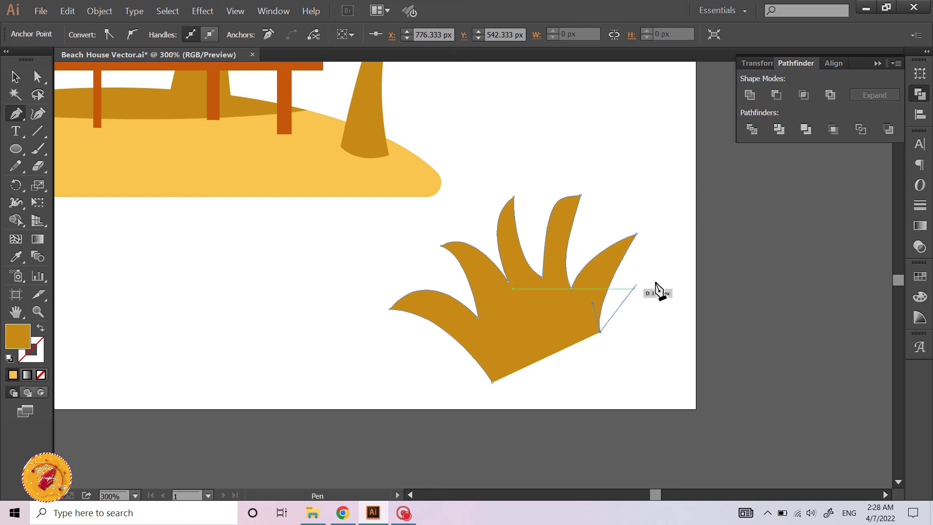
{"action": "left_click_drag", "start_coordinate": [662, 288], "coordinate": [677, 307]}
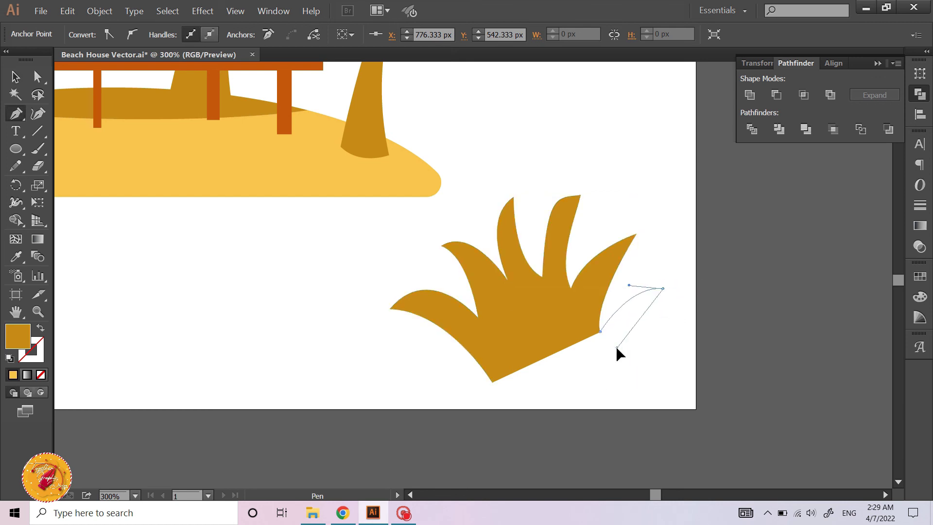
{"action": "left_click", "coordinate": [569, 380]}
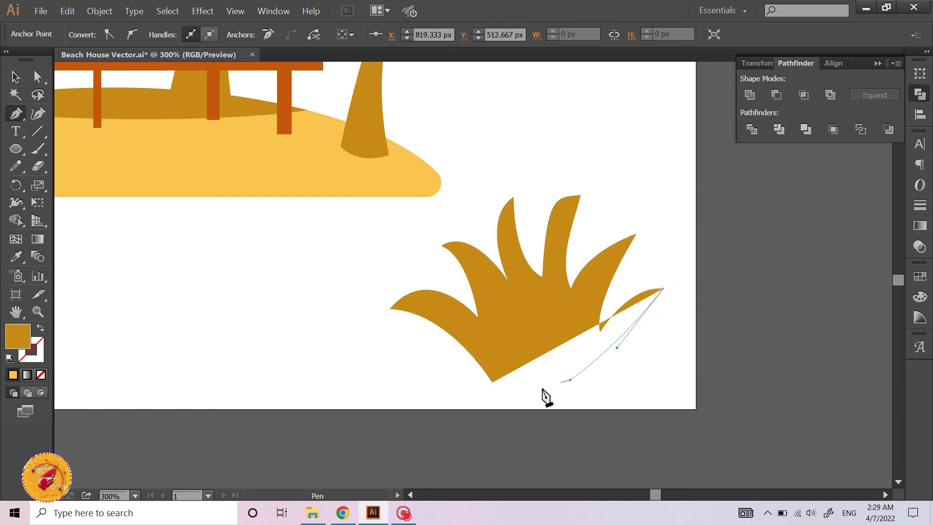
{"action": "left_click", "coordinate": [493, 383]}
- Fill the grass tuft with the palm leaf's green using the Eyedropper
{"action": "key", "text": "b"}
{"action": "key", "text": "ctrl+shift+a"}
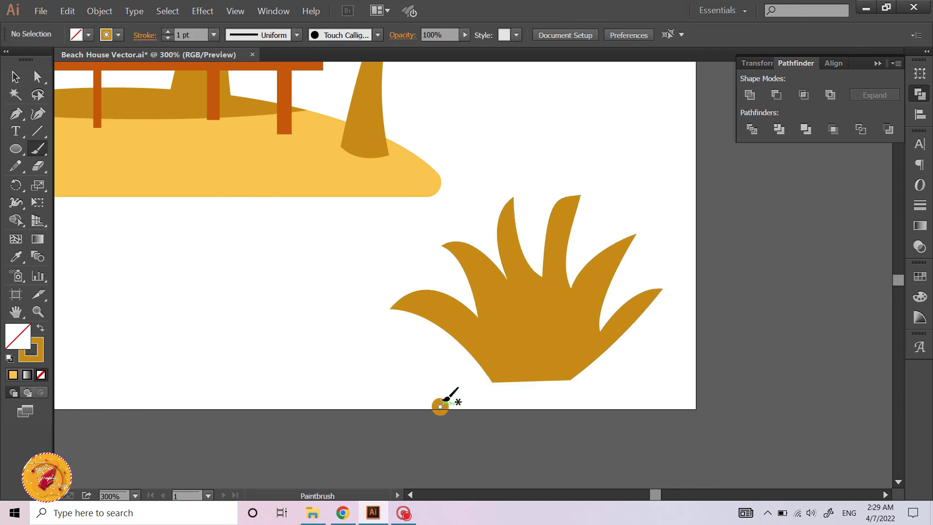
{"action": "key", "text": "ctrl+z"}
{"action": "key", "text": "ctrl+shift+a"}
{"action": "key", "text": "v"}
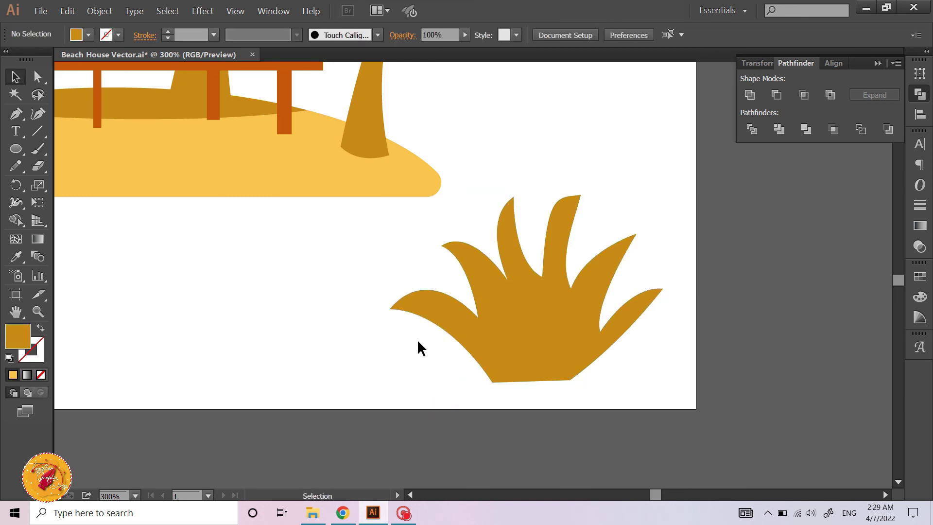
{"action": "left_click", "coordinate": [525, 363]}
{"action": "scroll", "coordinate": [525, 364], "scroll_direction": "down", "scroll_amount": 2}
{"action": "key", "text": "i"}
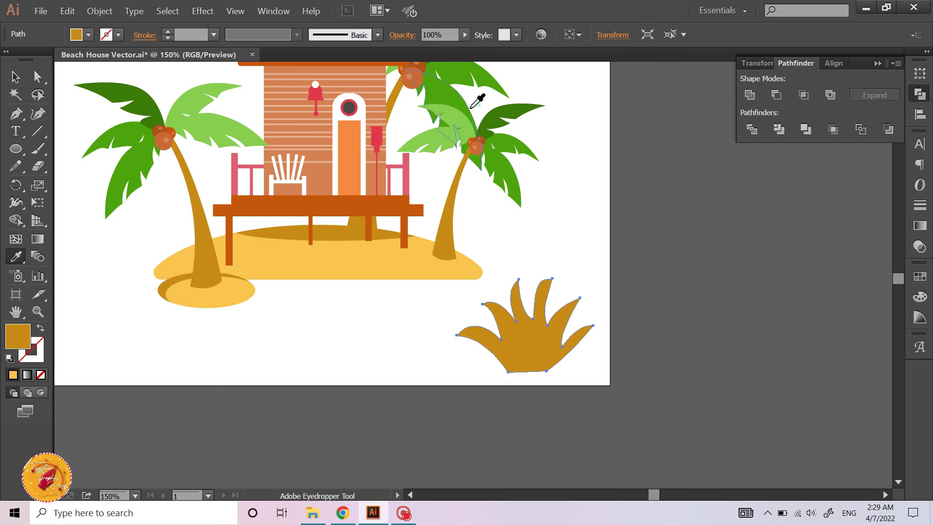
{"action": "left_click", "coordinate": [464, 90]}
{"action": "key", "text": "v"}
{"action": "key", "text": "ctrl+shift+a"}
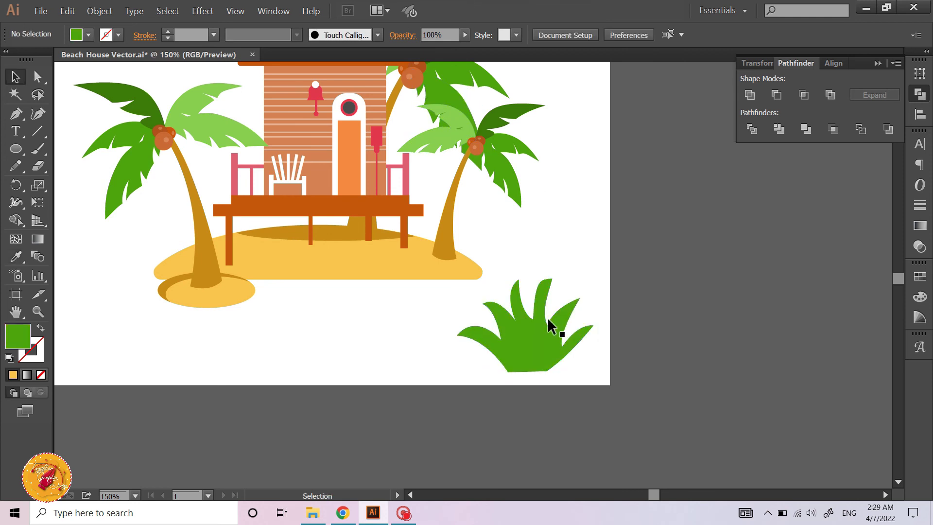
{"action": "scroll", "coordinate": [545, 326], "scroll_direction": "up", "scroll_amount": 2}
{"action": "key", "text": "p"}
{"action": "scroll", "coordinate": [411, 377], "scroll_direction": "up", "scroll_amount": 1}
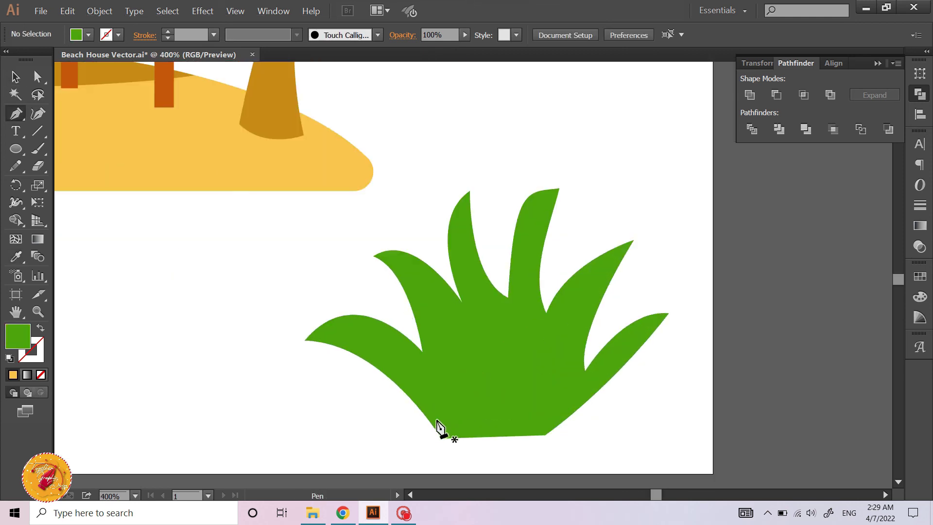
- Start the inner grass outline at the tuft's bottom-left and curve up into the first blade tips
{"action": "left_click", "coordinate": [446, 427]}
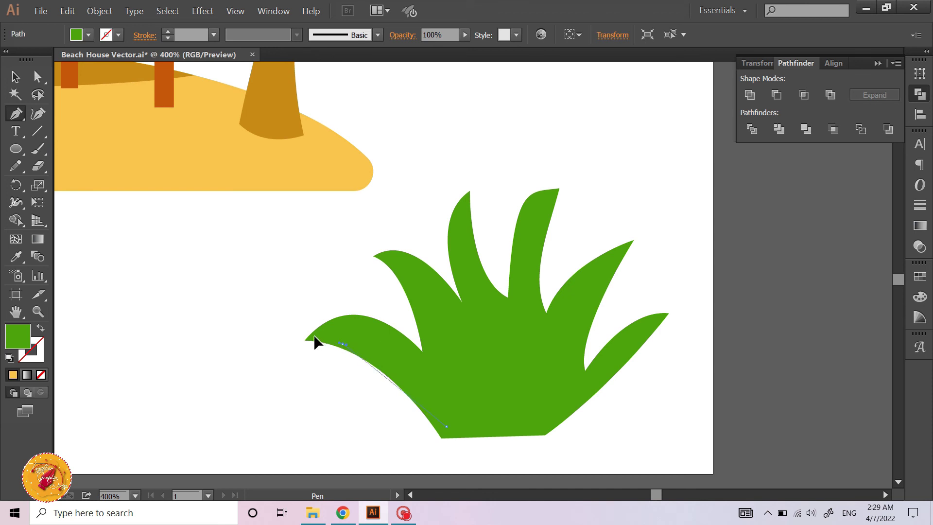
{"action": "left_click_drag", "start_coordinate": [372, 332], "coordinate": [372, 331]}
{"action": "scroll", "coordinate": [442, 396], "scroll_direction": "up", "scroll_amount": 2}
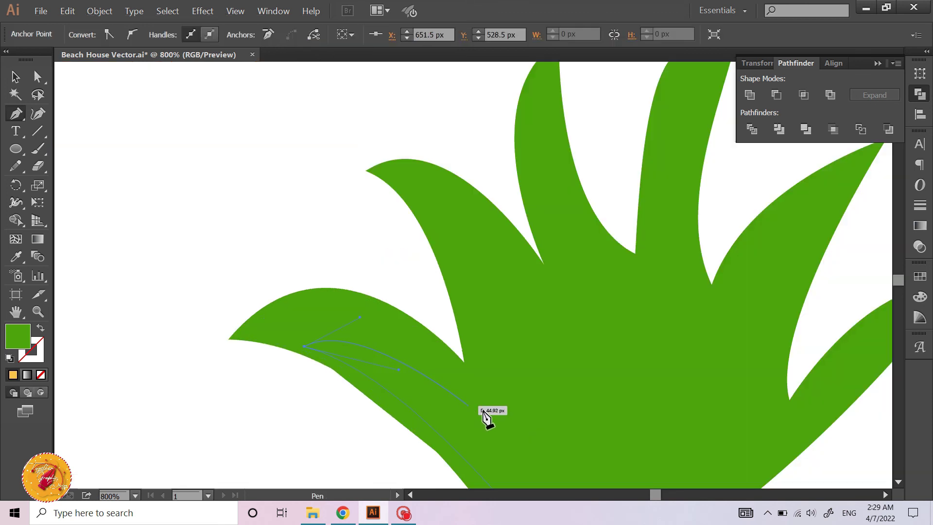
{"action": "left_click", "coordinate": [451, 234]}
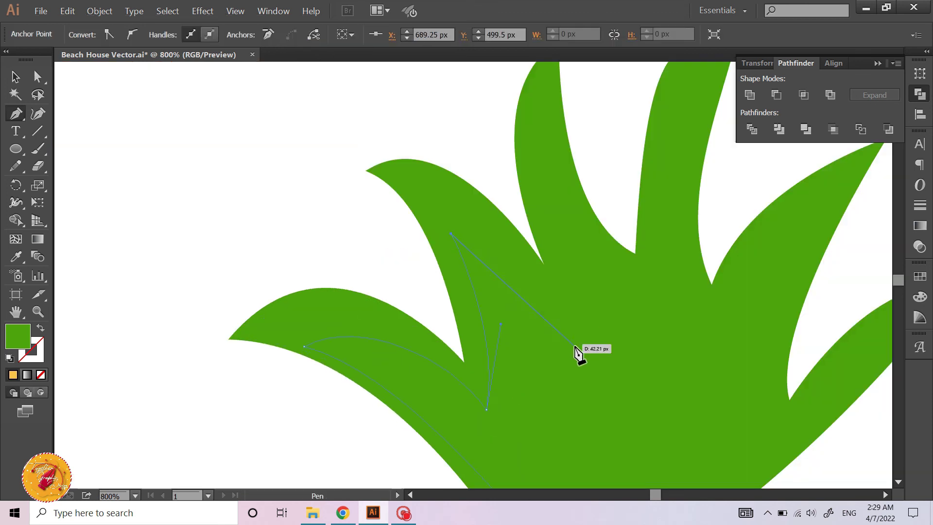
{"action": "mouse_move", "coordinate": [527, 153]}
{"action": "left_mouse_down"}
{"action": "mouse_move", "coordinate": [638, 311]}
{"action": "mouse_move", "coordinate": [656, 277]}
{"action": "left_mouse_up"}
{"action": "left_click_drag", "start_coordinate": [692, 114], "coordinate": [693, 168]}
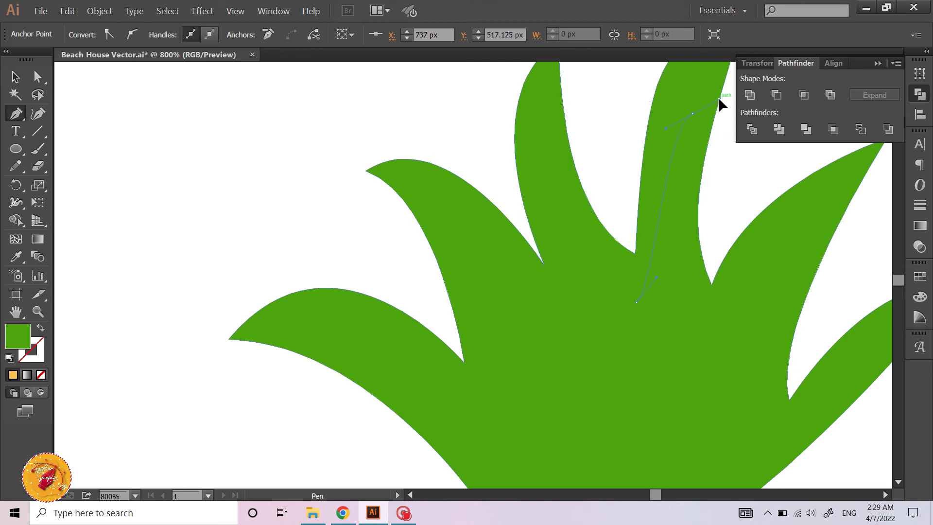
- Continue the inner outline through the right-hand blade tips and back along the tuft's base
{"action": "left_click_drag", "start_coordinate": [698, 312], "coordinate": [740, 317]}
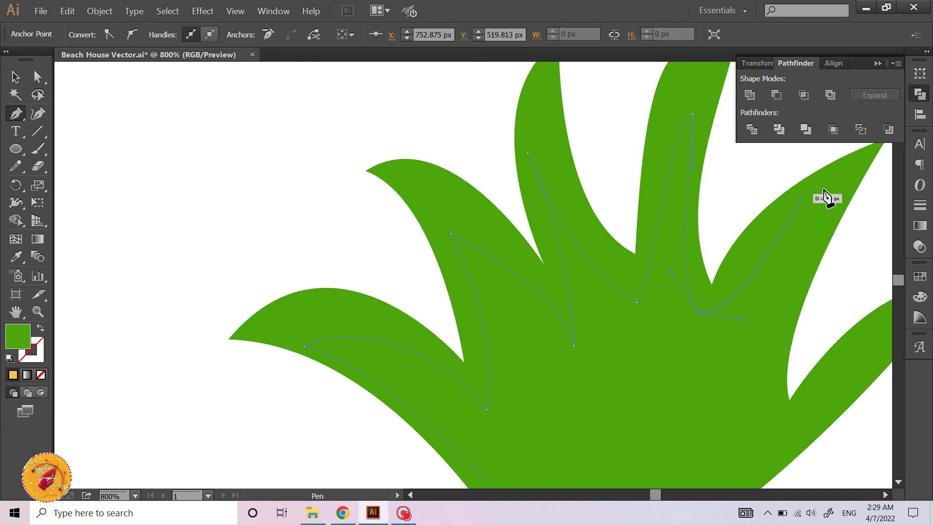
{"action": "left_click_drag", "start_coordinate": [802, 249], "coordinate": [734, 404]}
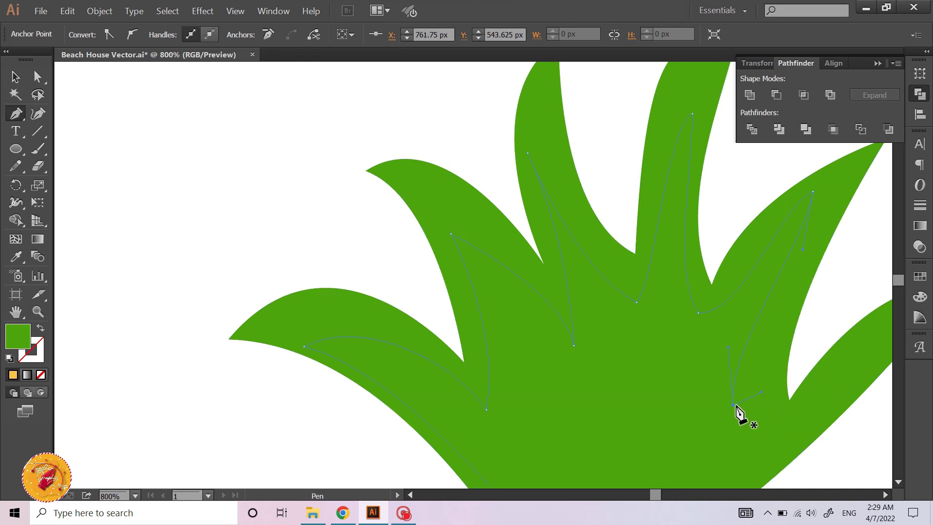
{"action": "left_click_drag", "start_coordinate": [733, 404], "coordinate": [846, 375]}
{"action": "scroll", "coordinate": [787, 449], "scroll_direction": "down", "scroll_amount": 2}
{"action": "left_click", "coordinate": [710, 426]}
{"action": "left_click_drag", "start_coordinate": [512, 453], "coordinate": [515, 464]}
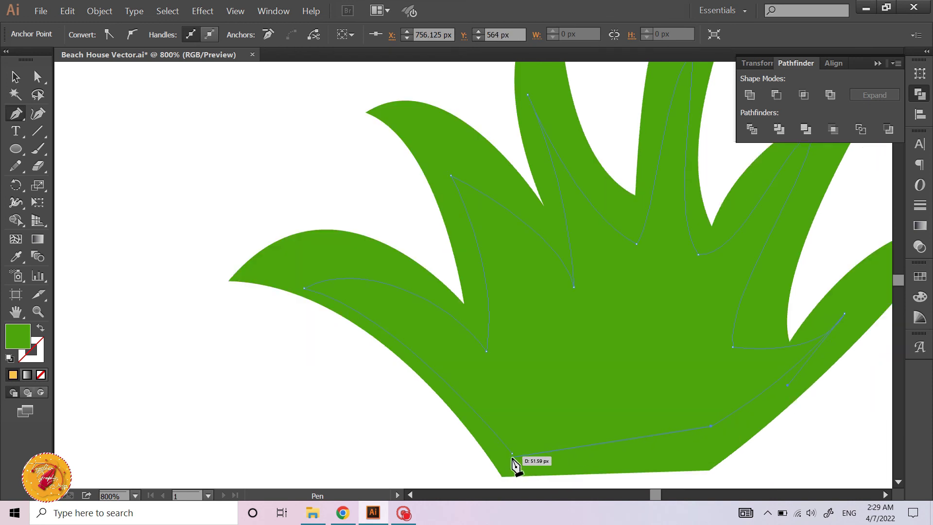
{"action": "scroll", "coordinate": [415, 384], "scroll_direction": "down", "scroll_amount": 3}
- Fill the inner grass shape with the darker palm-leaf green sampled by the Eyedropper
{"action": "key", "text": "v"}
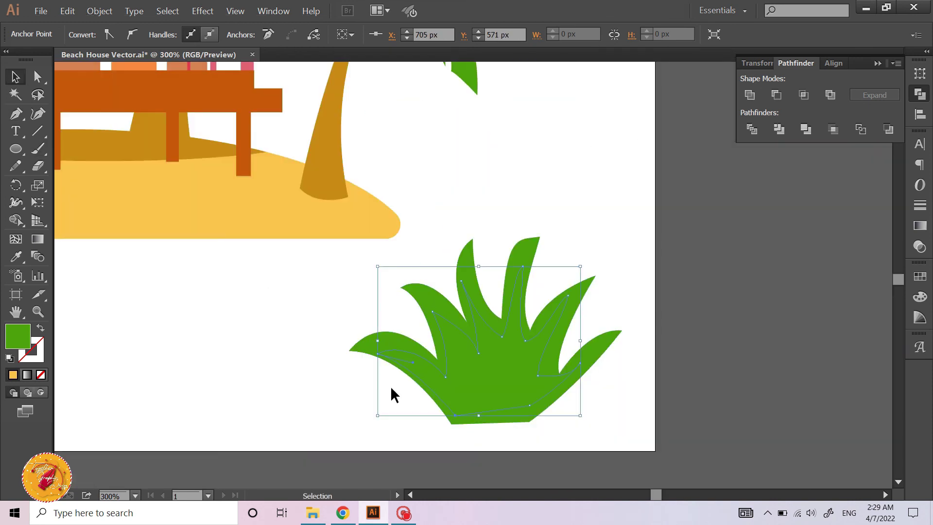
{"action": "key", "text": "i"}
{"action": "scroll", "coordinate": [417, 183], "scroll_direction": "up", "scroll_amount": 3}
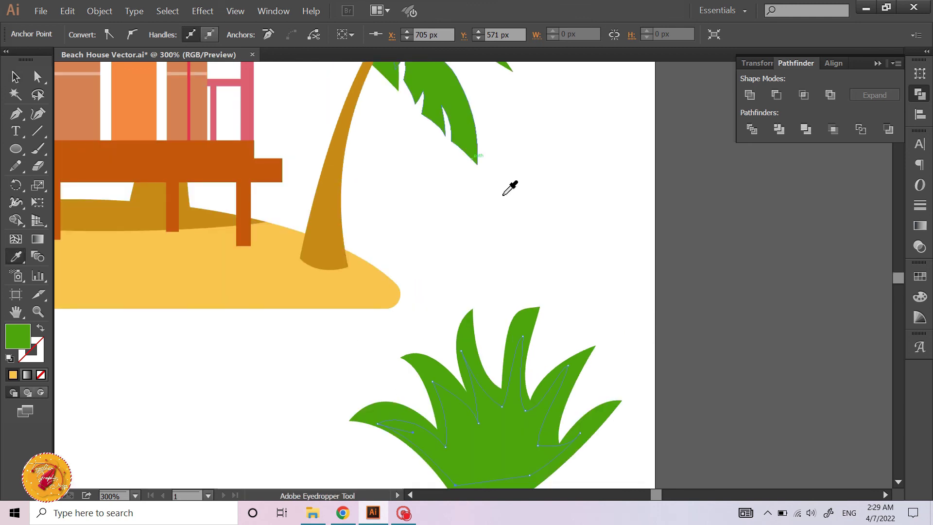
{"action": "scroll", "coordinate": [471, 153], "scroll_direction": "up", "scroll_amount": 2}
{"action": "scroll", "coordinate": [437, 122], "scroll_direction": "up", "scroll_amount": 2}
{"action": "left_click", "coordinate": [430, 122]}
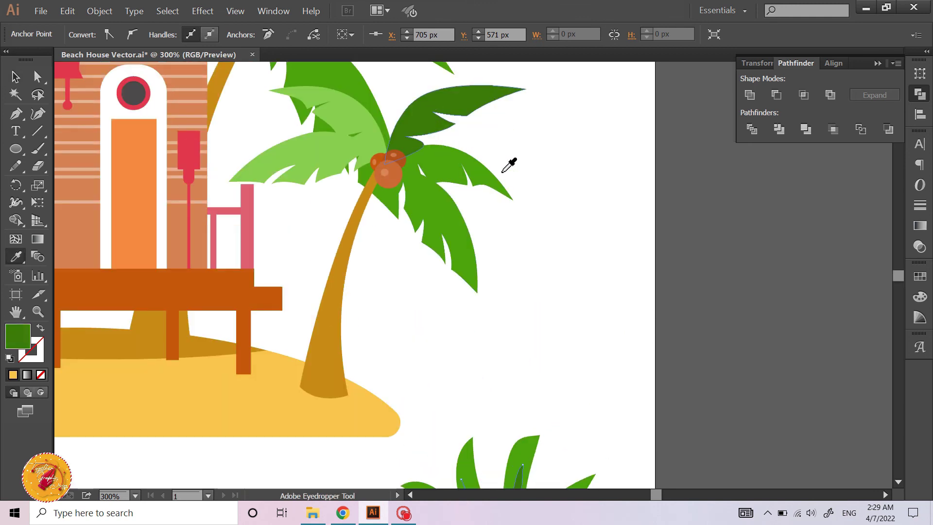
{"action": "scroll", "coordinate": [522, 187], "scroll_direction": "down", "scroll_amount": 2}
{"action": "scroll", "coordinate": [523, 187], "scroll_direction": "down", "scroll_amount": 2}
- Select both grass shapes and group them
{"action": "key", "text": "v"}
{"action": "left_click", "coordinate": [531, 235]}
{"action": "left_click", "coordinate": [525, 379]}
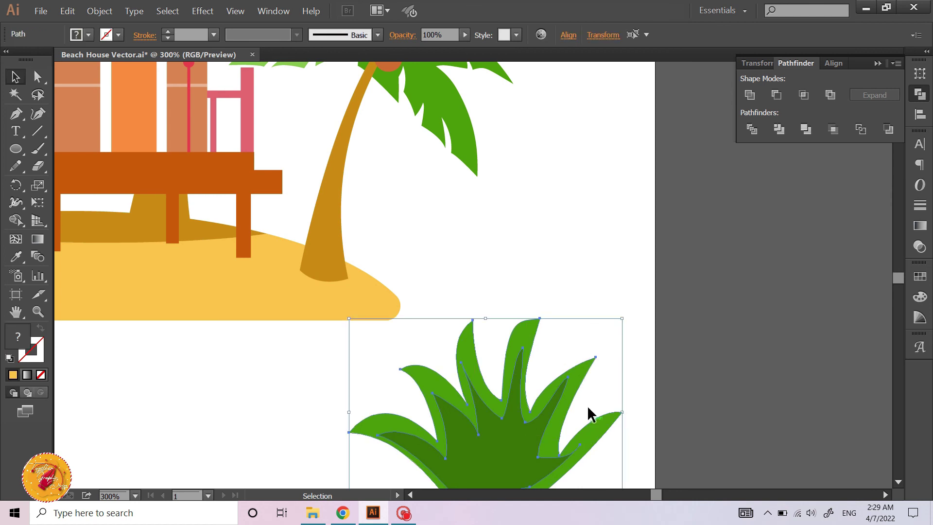
{"action": "key", "text": "ctrl+g"}
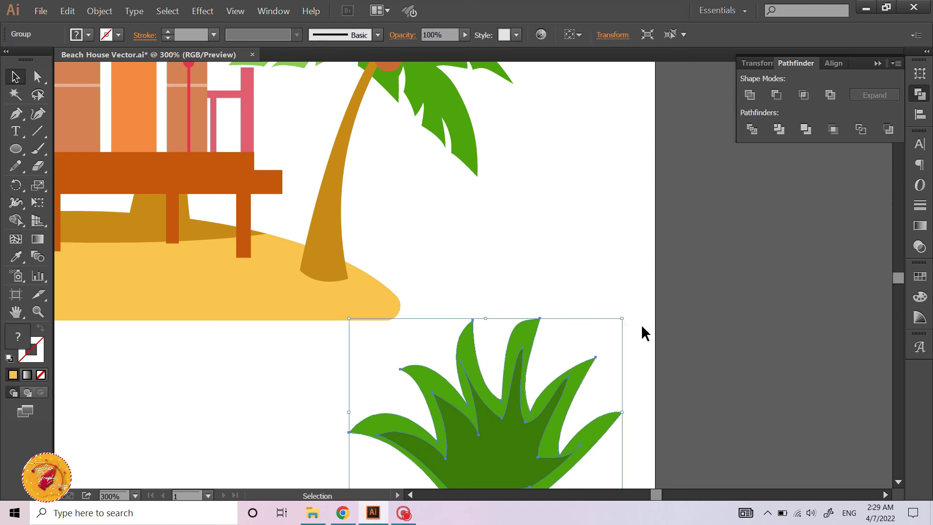
- Shrink the grass tuft, move it under the deck near the left palm and tilt it
{"action": "left_click_drag", "start_coordinate": [625, 320], "coordinate": [578, 360]}
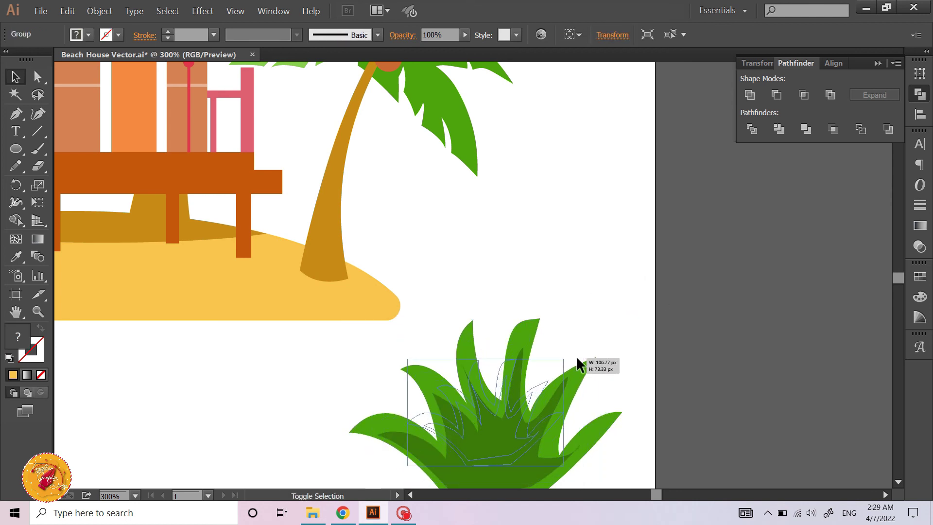
{"action": "key", "text": "a"}
{"action": "scroll", "coordinate": [503, 434], "scroll_direction": "left", "scroll_amount": 2}
{"action": "scroll", "coordinate": [623, 438], "scroll_direction": "left", "scroll_amount": 2}
{"action": "scroll", "coordinate": [623, 438], "scroll_direction": "left", "scroll_amount": 2}
{"action": "key", "text": "v"}
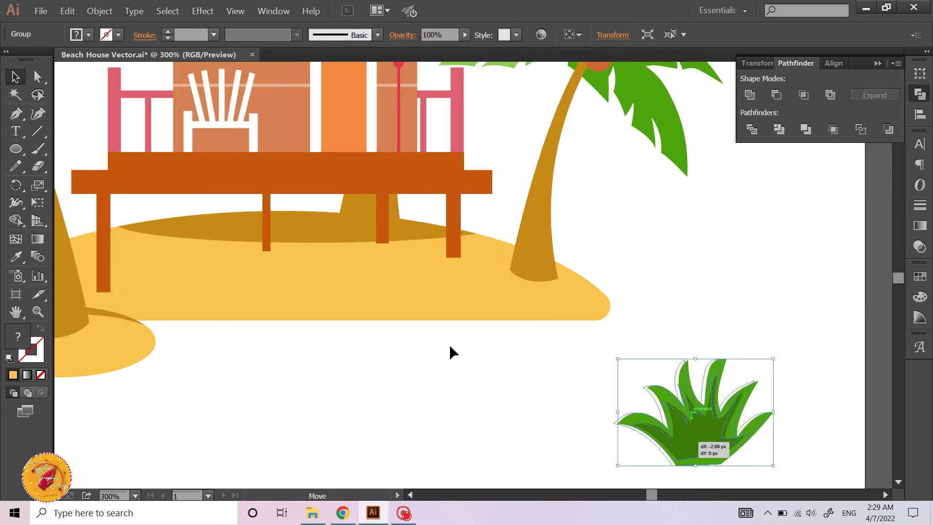
{"action": "left_click_drag", "start_coordinate": [676, 440], "coordinate": [116, 224]}
{"action": "scroll", "coordinate": [199, 246], "scroll_direction": "left", "scroll_amount": 4}
{"action": "scroll", "coordinate": [196, 243], "scroll_direction": "left", "scroll_amount": 2}
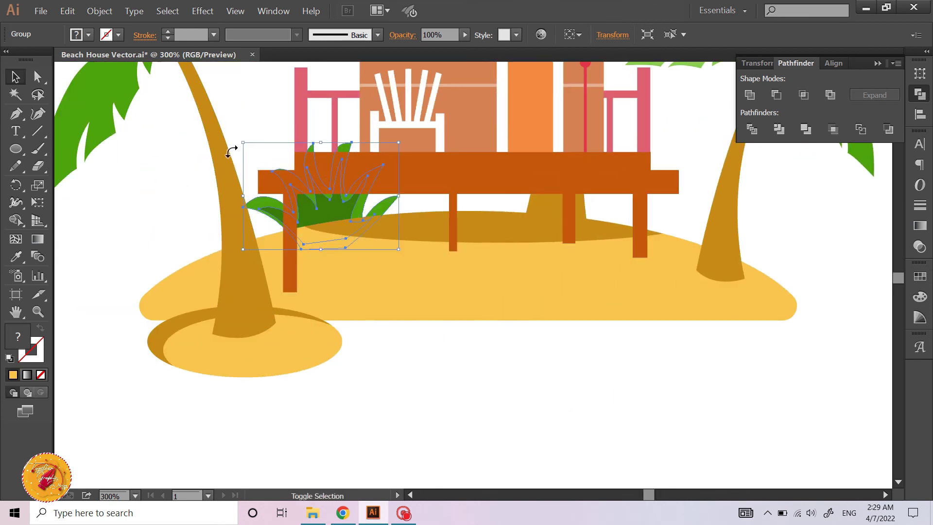
{"action": "mouse_move", "coordinate": [232, 152]}
{"action": "left_mouse_down"}
{"action": "mouse_move", "coordinate": [219, 169]}
{"action": "mouse_move", "coordinate": [260, 210]}
{"action": "mouse_move", "coordinate": [231, 244]}
{"action": "left_mouse_up"}
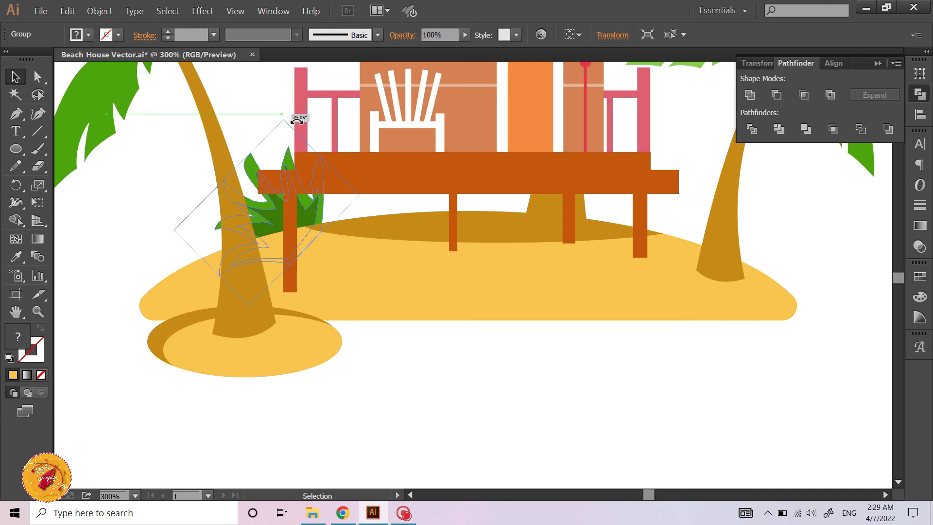
{"action": "left_click_drag", "start_coordinate": [297, 120], "coordinate": [298, 126]}
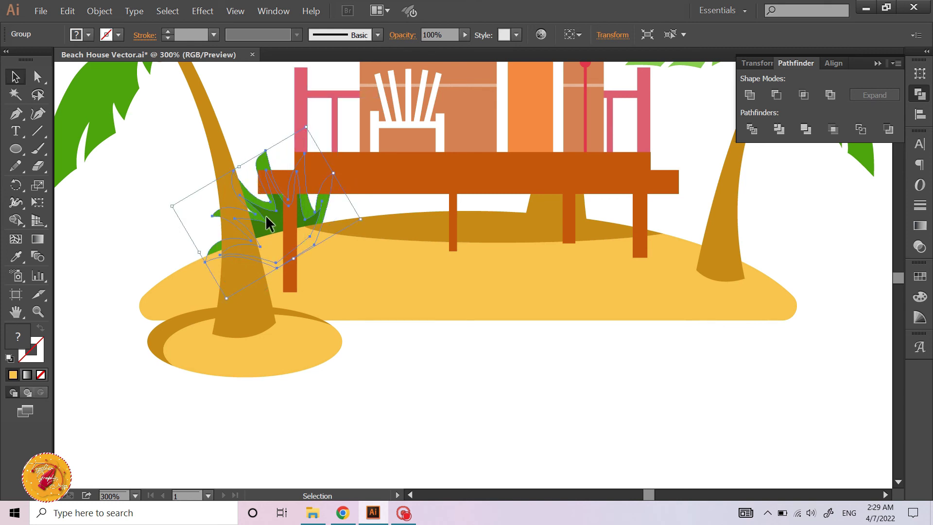
- Place a smaller copy of the grass tuft near the right palm, then zoom to 100%
{"action": "left_click", "coordinate": [237, 120]}
{"action": "left_click_drag", "start_coordinate": [260, 214], "coordinate": [648, 223]}
{"action": "scroll", "coordinate": [608, 208], "scroll_direction": "right", "scroll_amount": 3}
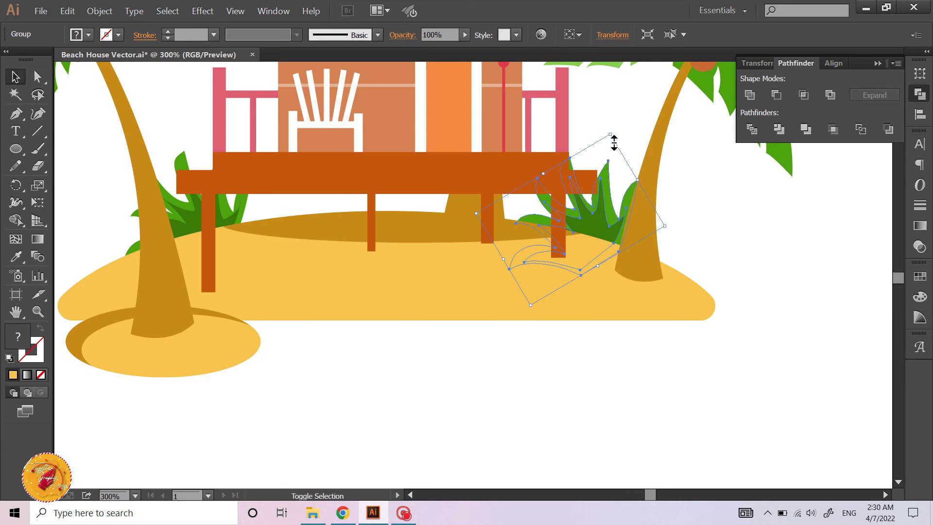
{"action": "mouse_move", "coordinate": [614, 142]}
{"action": "left_mouse_down"}
{"action": "mouse_move", "coordinate": [597, 172]}
{"action": "mouse_move", "coordinate": [616, 200]}
{"action": "mouse_move", "coordinate": [612, 214]}
{"action": "left_mouse_up"}
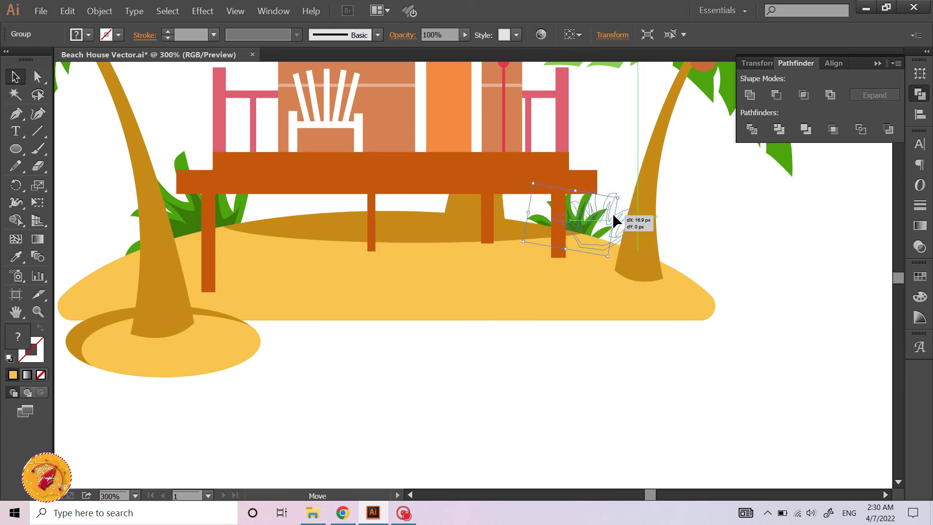
{"action": "left_click", "coordinate": [734, 238]}
{"action": "key", "text": "ctrl+1"}
- Marquee-select all the beach house artwork and group it
{"action": "scroll", "coordinate": [728, 257], "scroll_direction": "right", "scroll_amount": 2}
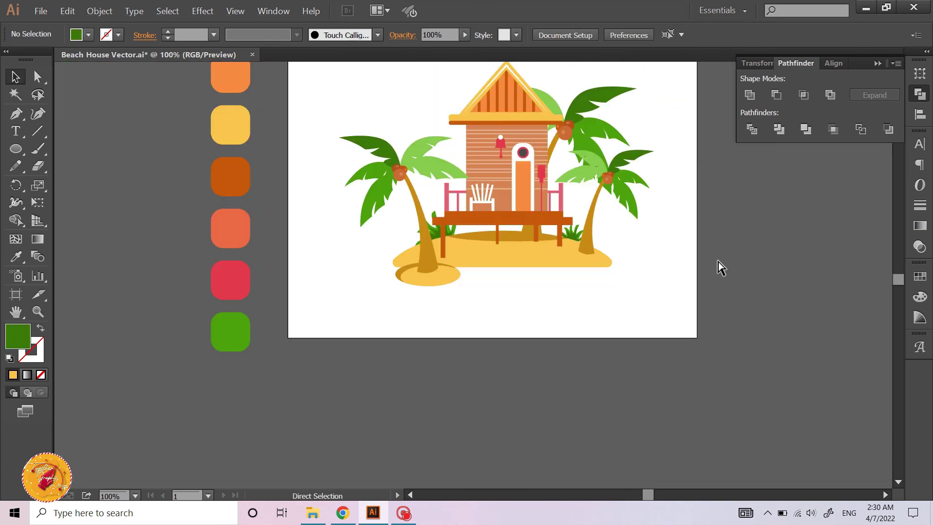
{"action": "scroll", "coordinate": [700, 262], "scroll_direction": "right", "scroll_amount": 2}
{"action": "scroll", "coordinate": [322, 119], "scroll_direction": "up", "scroll_amount": 1}
{"action": "left_click_drag", "start_coordinate": [284, 94], "coordinate": [617, 352]}
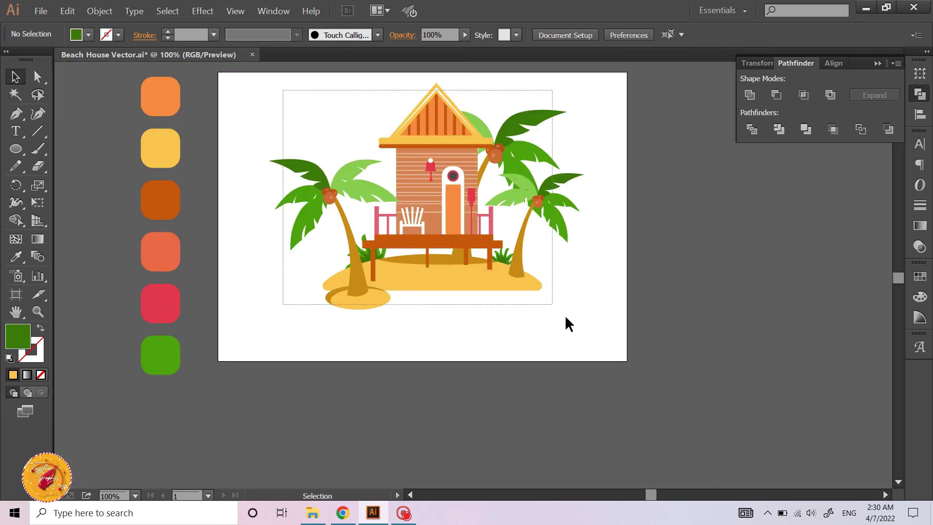
{"action": "right_click", "coordinate": [449, 155]}
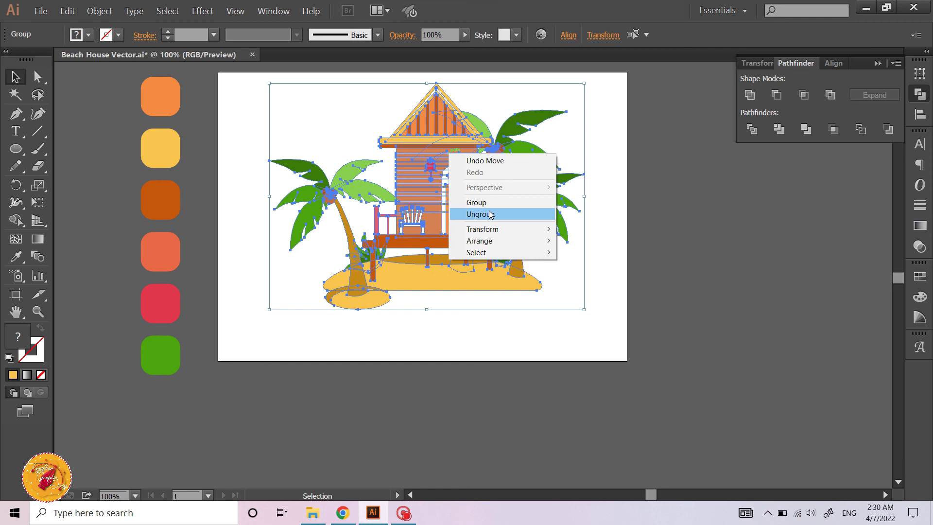
{"action": "left_click", "coordinate": [487, 207]}
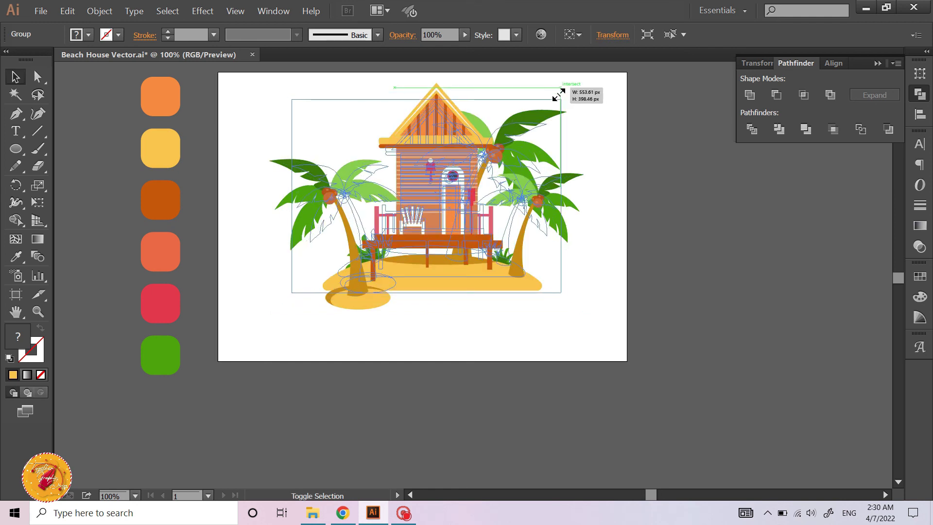
- Scale the grouped scene down slightly and move it lower on the artboard
{"action": "left_click_drag", "start_coordinate": [576, 87], "coordinate": [562, 99]}
{"action": "left_click", "coordinate": [602, 164]}
{"action": "left_click_drag", "start_coordinate": [481, 241], "coordinate": [476, 252]}
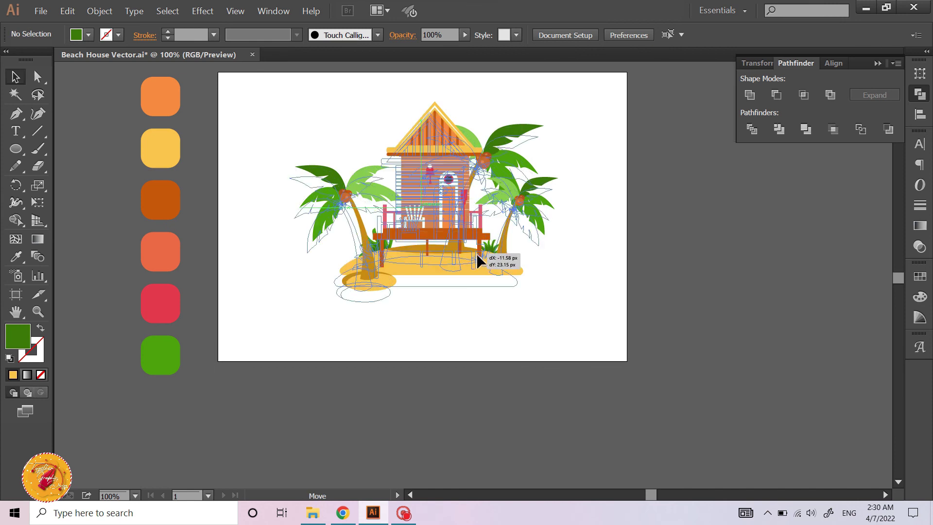
{"action": "left_click", "coordinate": [608, 236]}
{"action": "scroll", "coordinate": [602, 235], "scroll_direction": "right", "scroll_amount": 1}
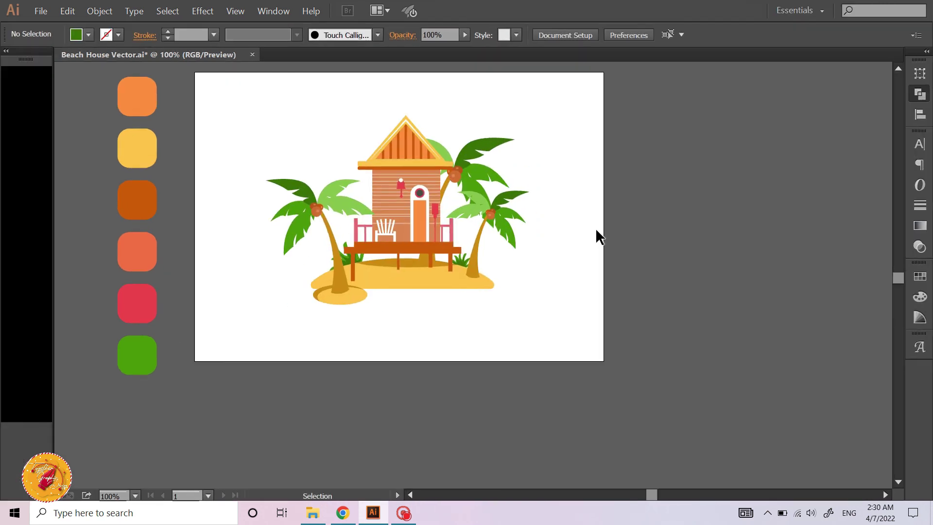
{"action": "key", "text": "f"}
{"action": "key", "text": "ctrl+plus"}
{"action": "key", "text": "ctrl+plus"}
{"action": "key", "text": "ctrl+plus"}
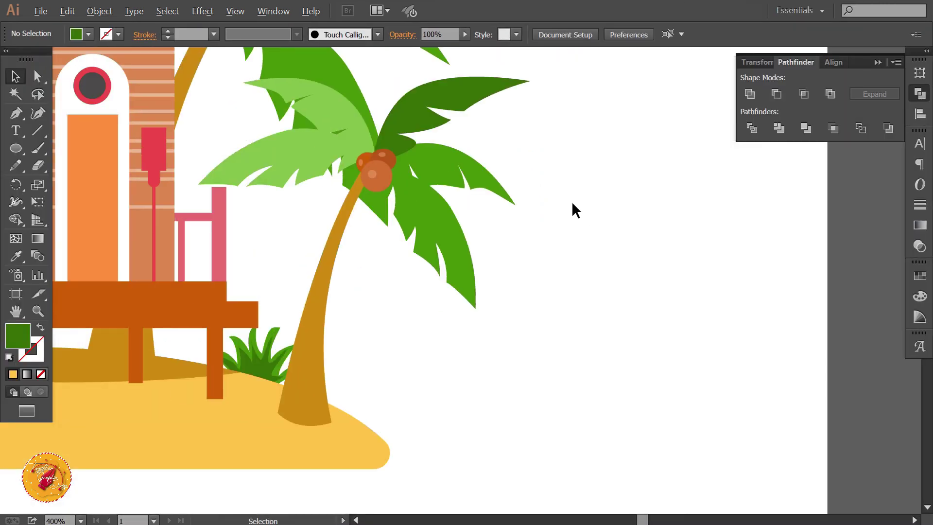
{"action": "key", "text": "ctrl+minus"}
{"action": "key", "text": "ctrl+minus"}
{"action": "scroll", "coordinate": [633, 163], "scroll_direction": "left", "scroll_amount": 1}
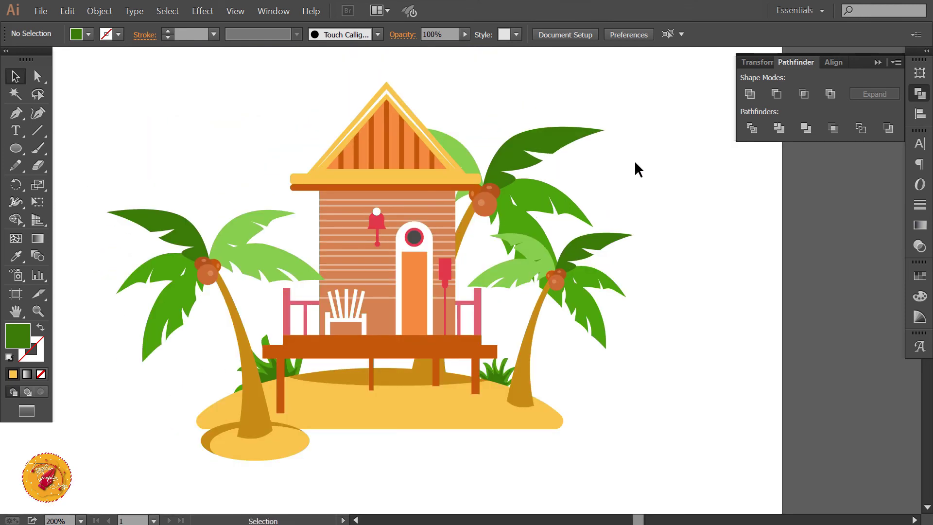